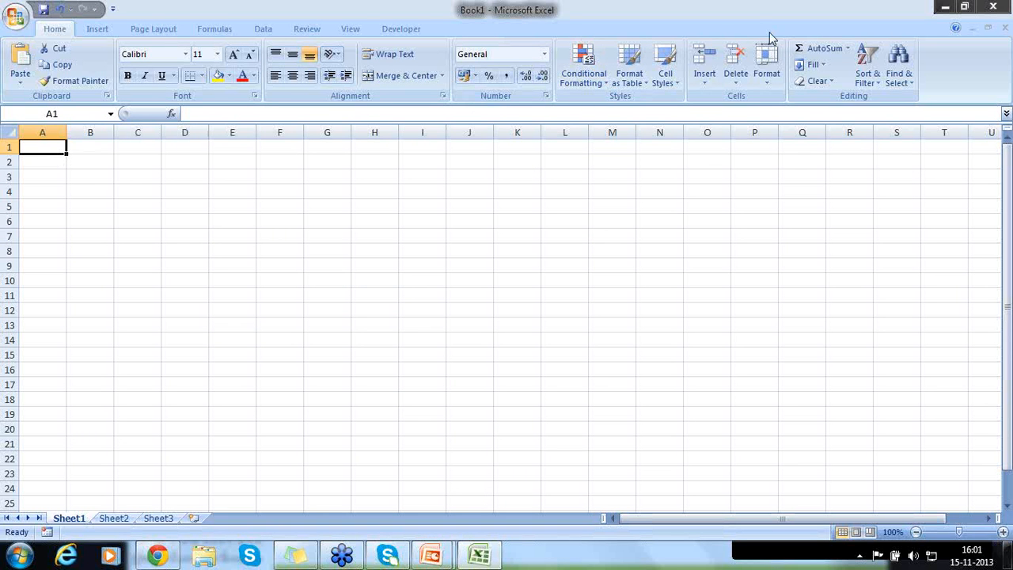
left_click(792, 26)
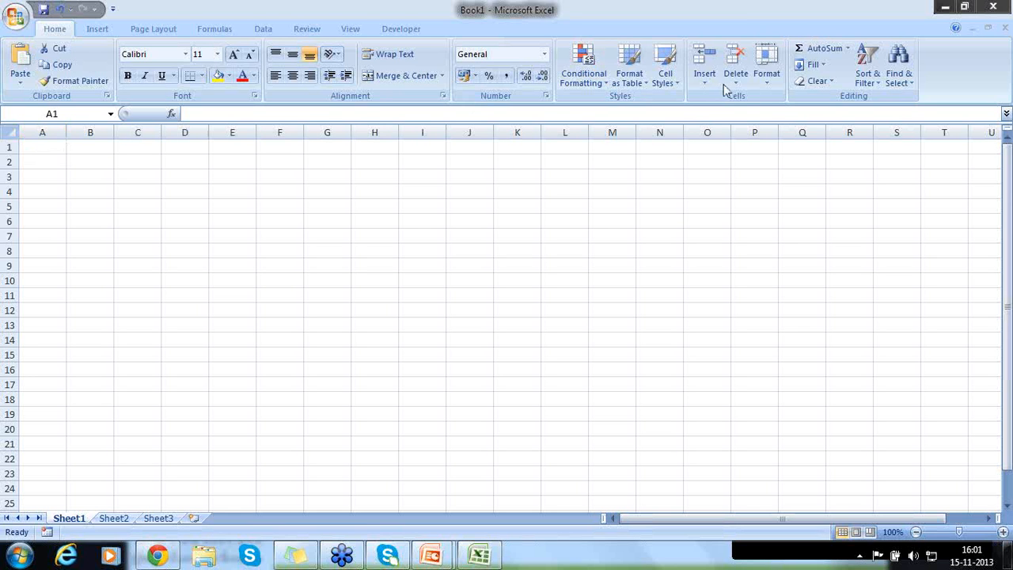
left_click(766, 65)
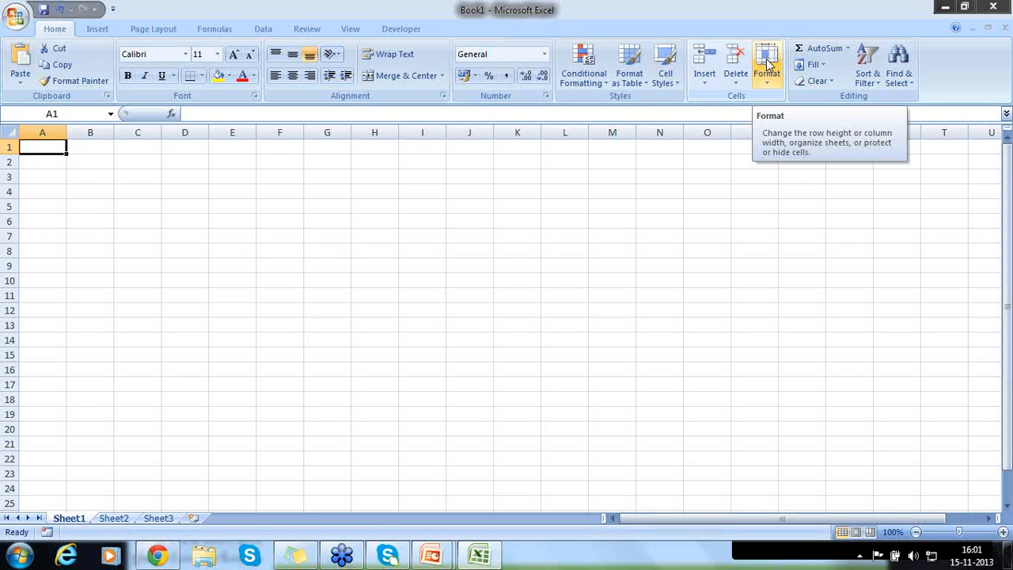
left_click(766, 83)
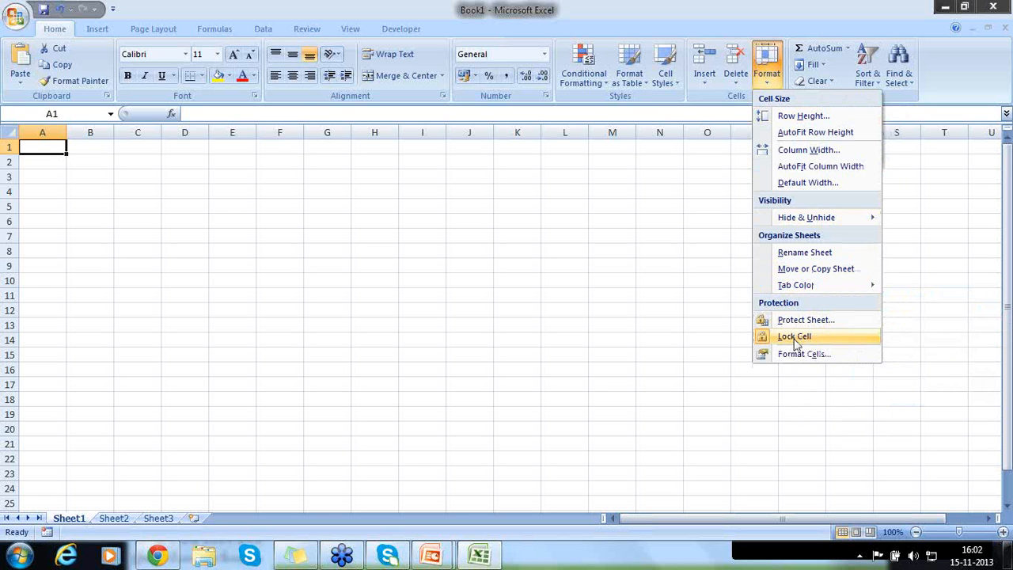
left_click(441, 248)
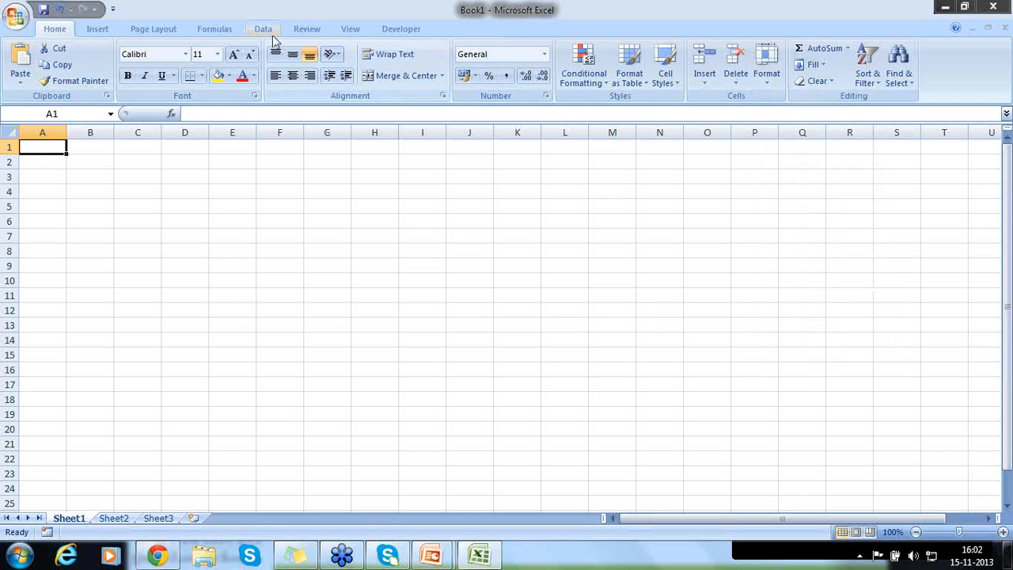
left_click(307, 30)
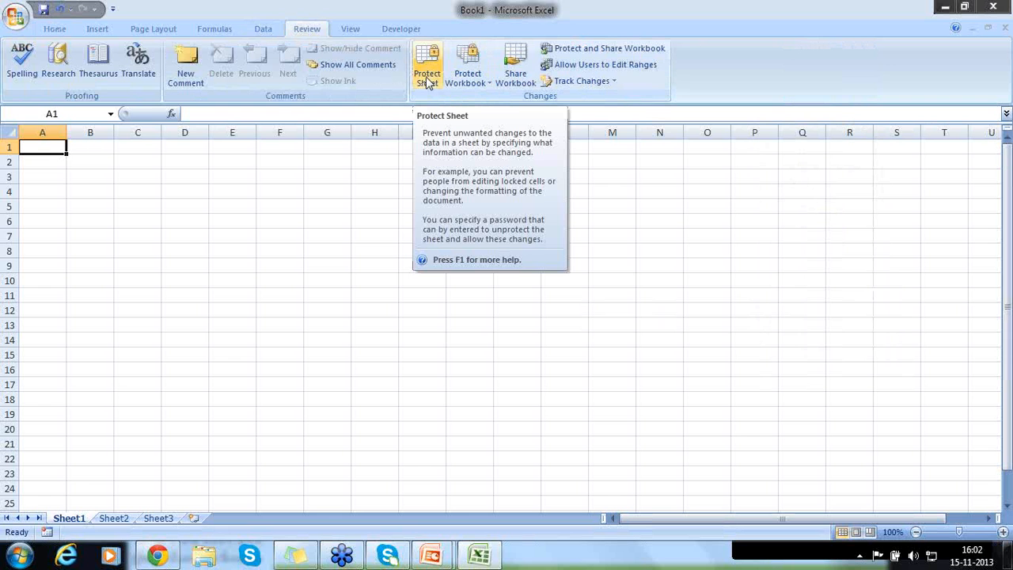
left_click(52, 31)
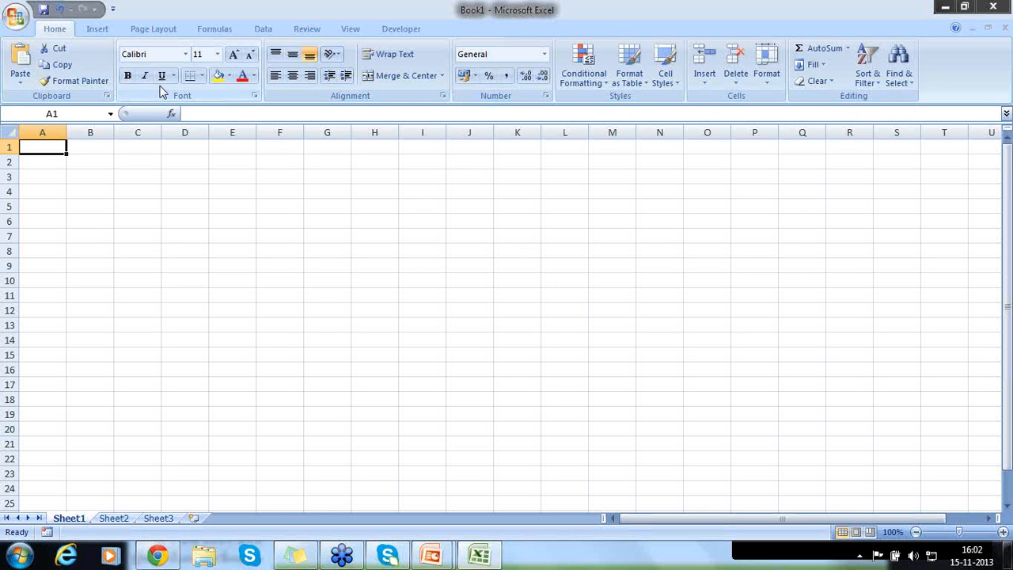
- Examine the available chart types, including the bar, column, area and other chart galleries
left_click(98, 30)
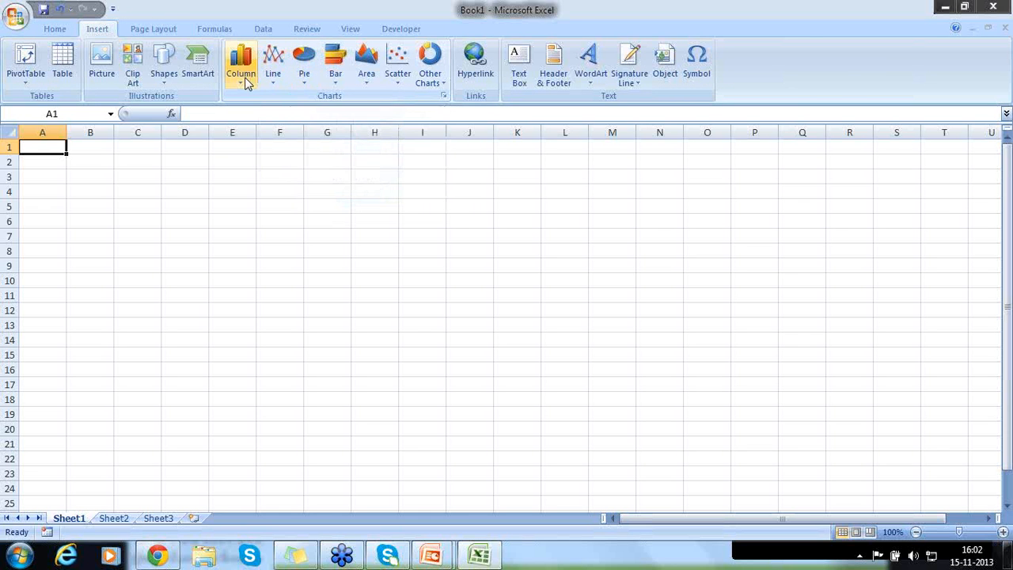
left_click(333, 79)
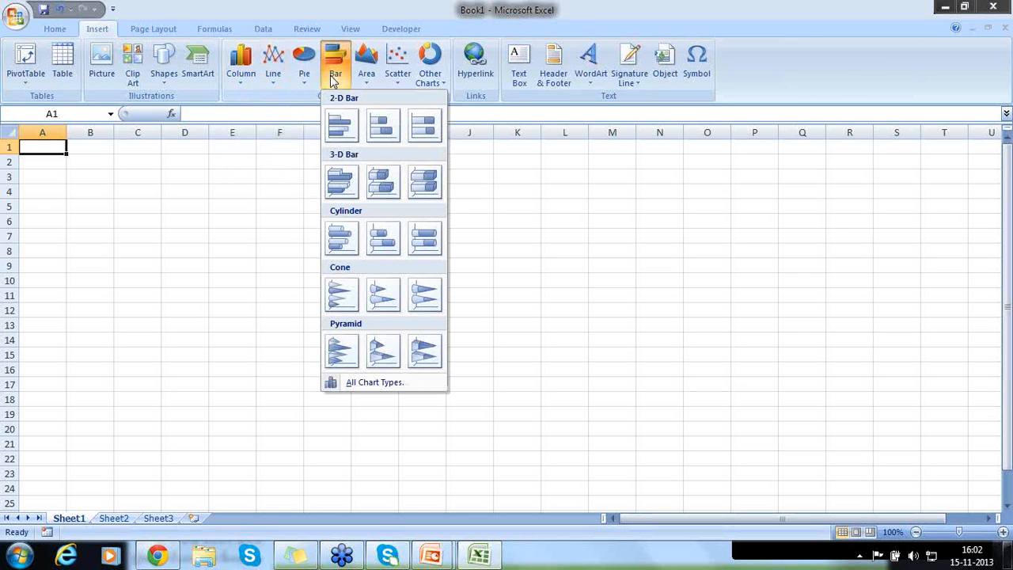
left_click(242, 79)
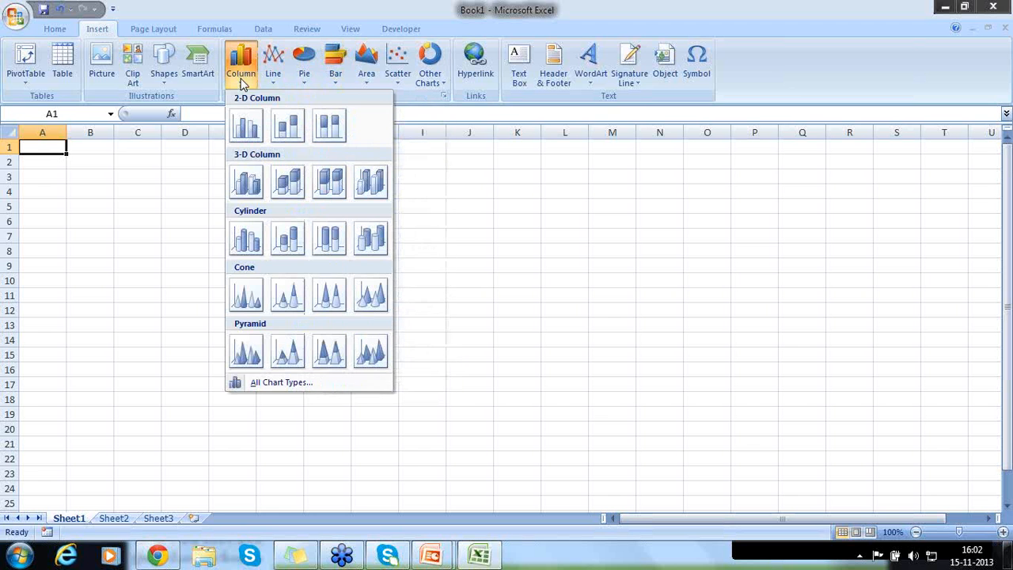
left_click(364, 85)
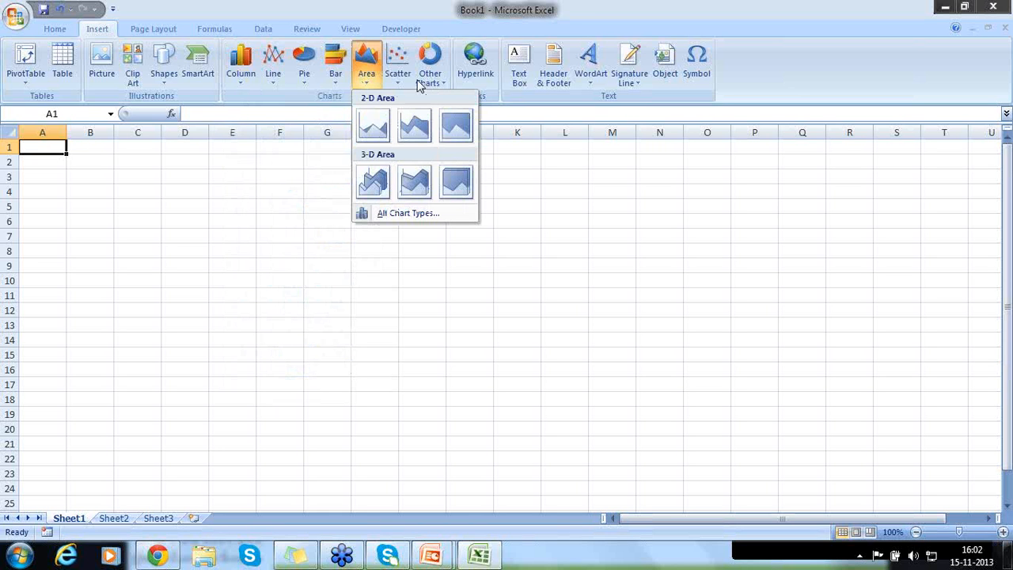
left_click(445, 82)
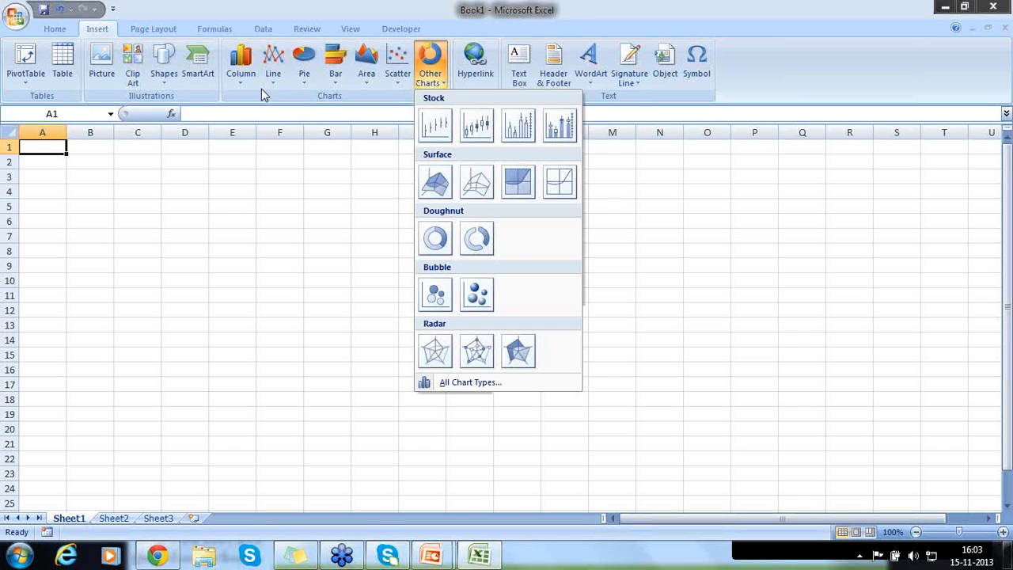
left_click(237, 85)
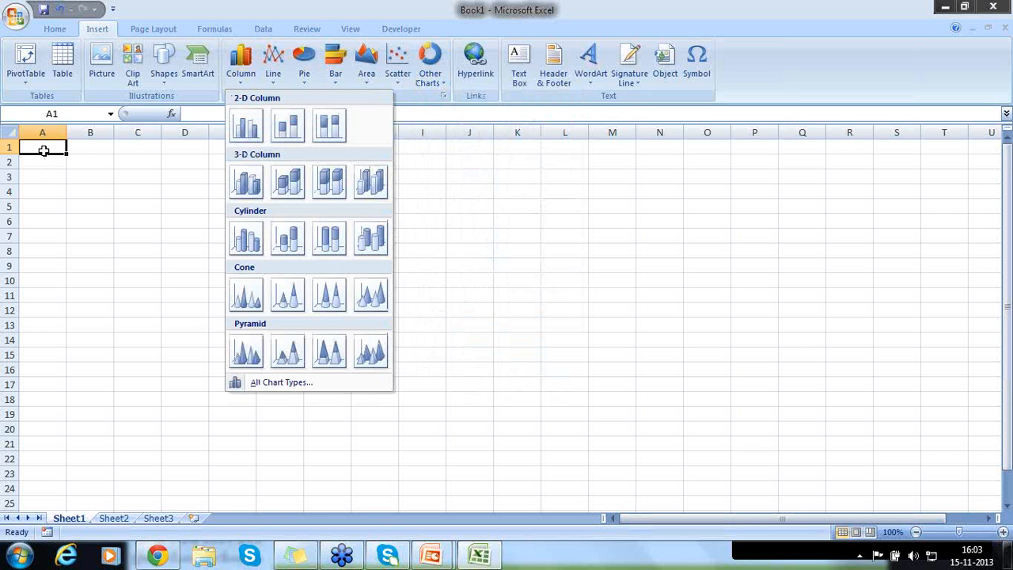
- Enter the column headers "Name" in A1 and "Amount" in B1
left_click(44, 150)
type("Name")
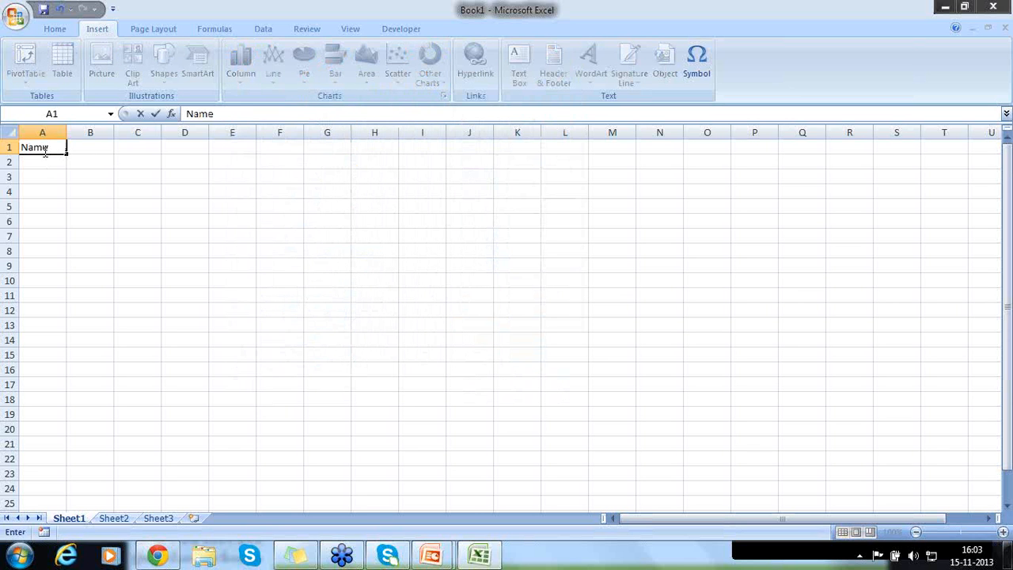
key("Tab")
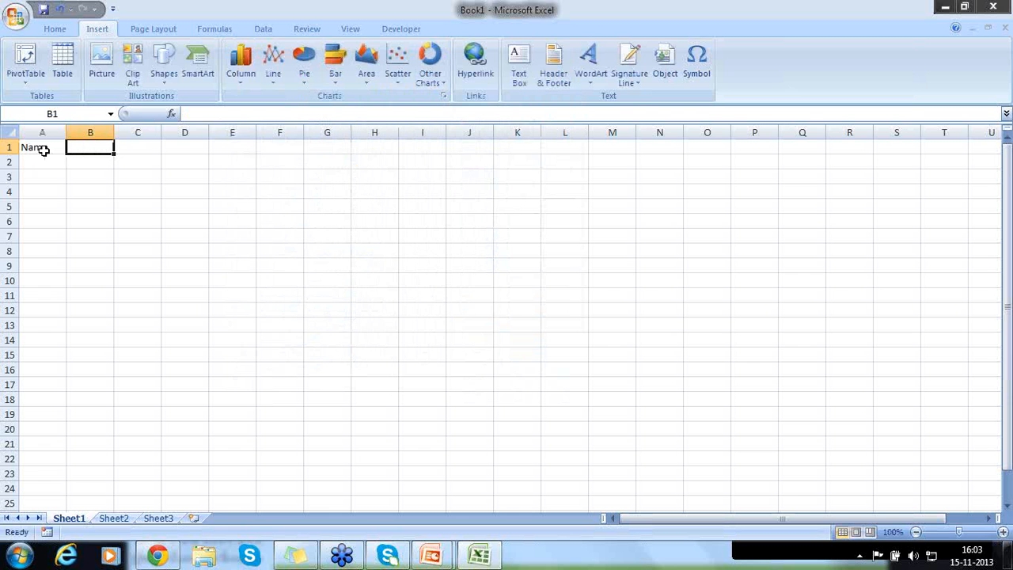
type("Amount")
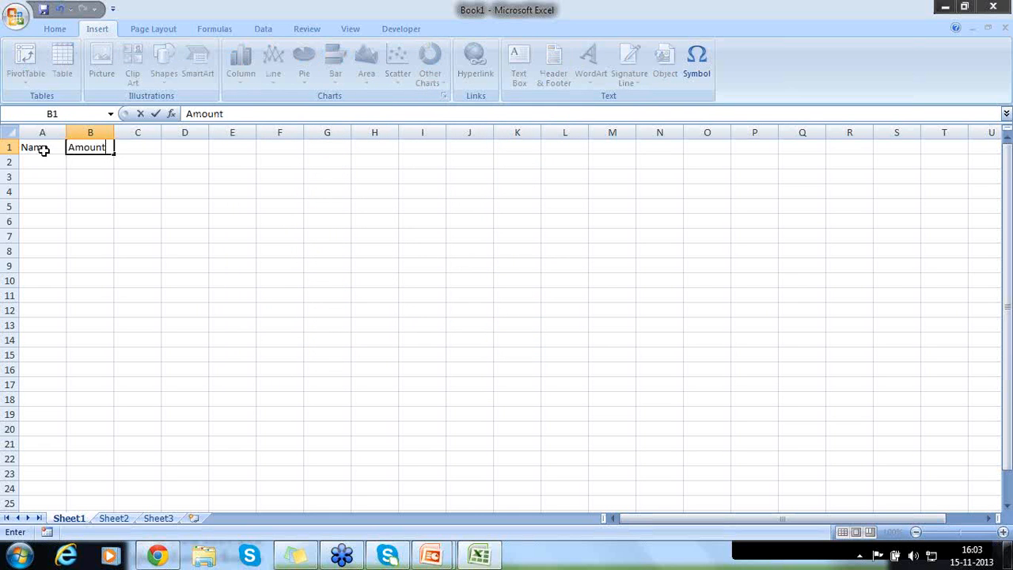
key("Return")
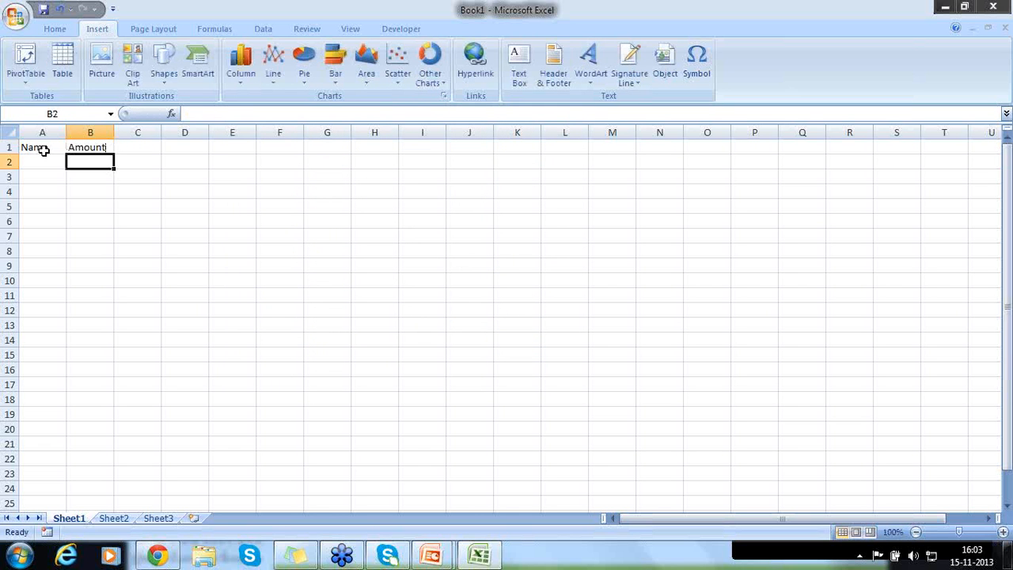
- Fill the Name column in A2:A6 with a, vb, c, d and e
key("Left")
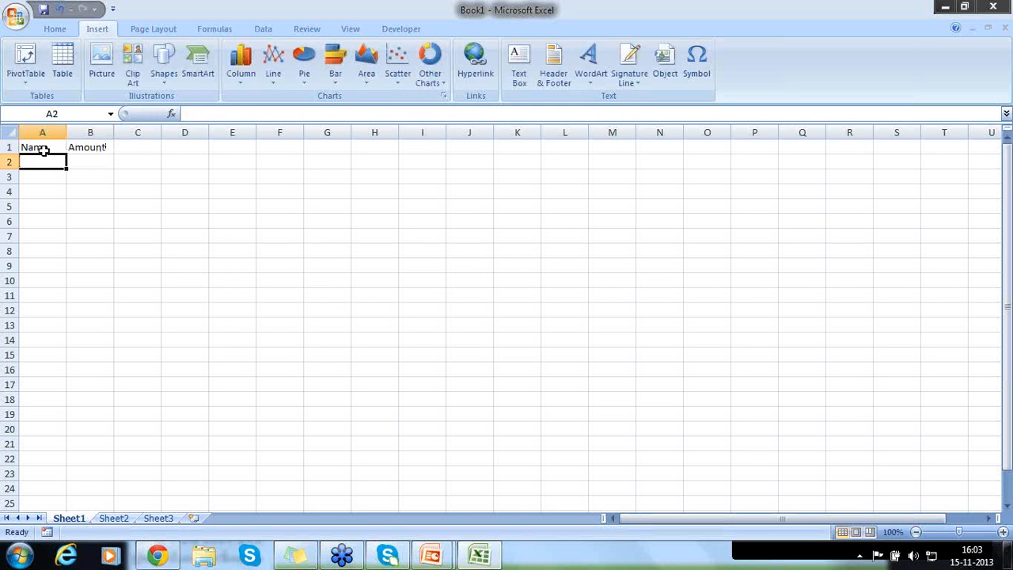
type("a")
key("Return")
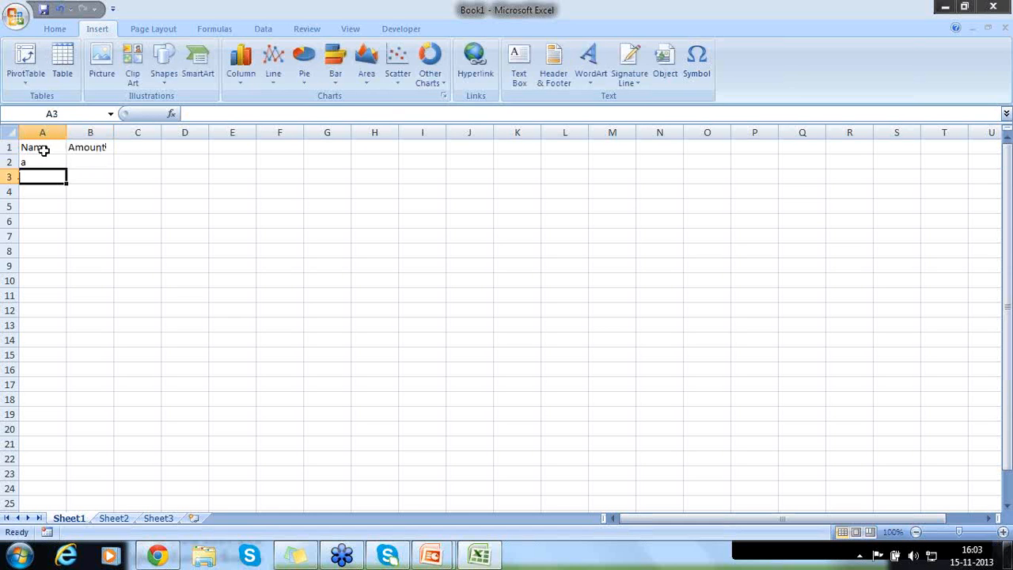
type("vb")
key("Return")
type("c")
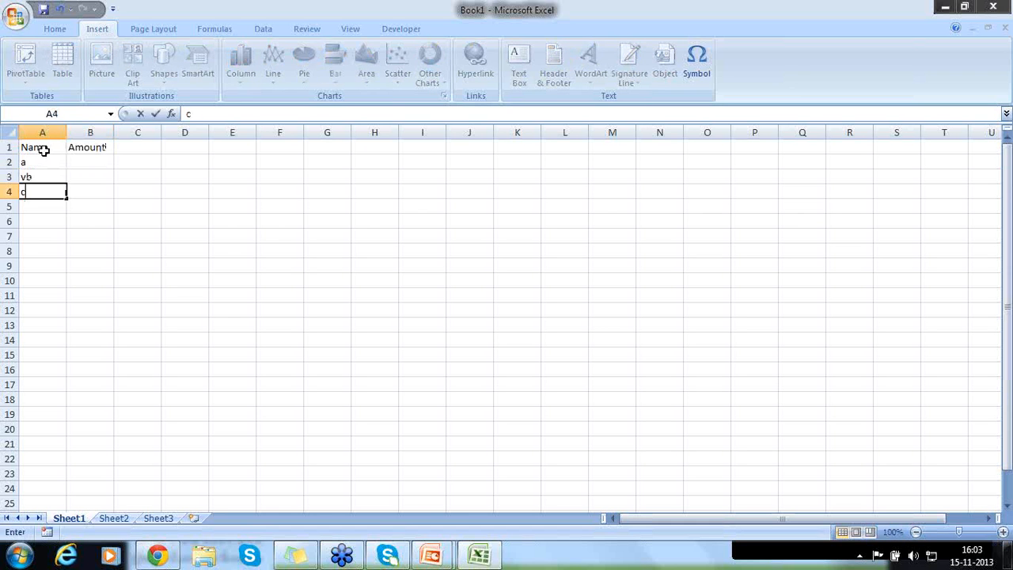
key("Return")
type("d")
key("Return")
type("e")
key("Tab")
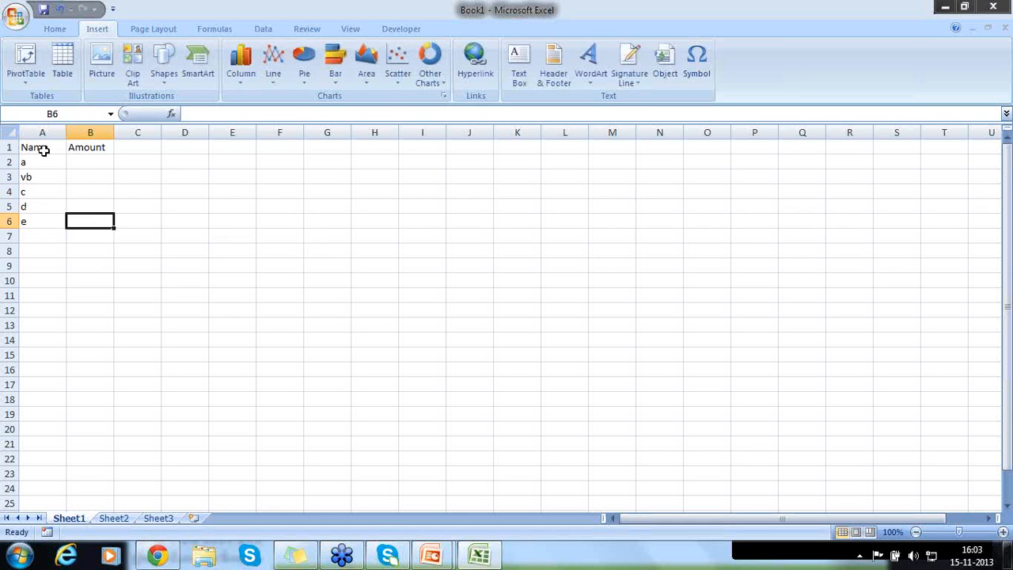
- Fill the Amount column in B2:B6 with 100, 115, 120, 130 and 140
key("Up")
key("Up")
key("Up")
key("Up")
type("100")
key("Return")
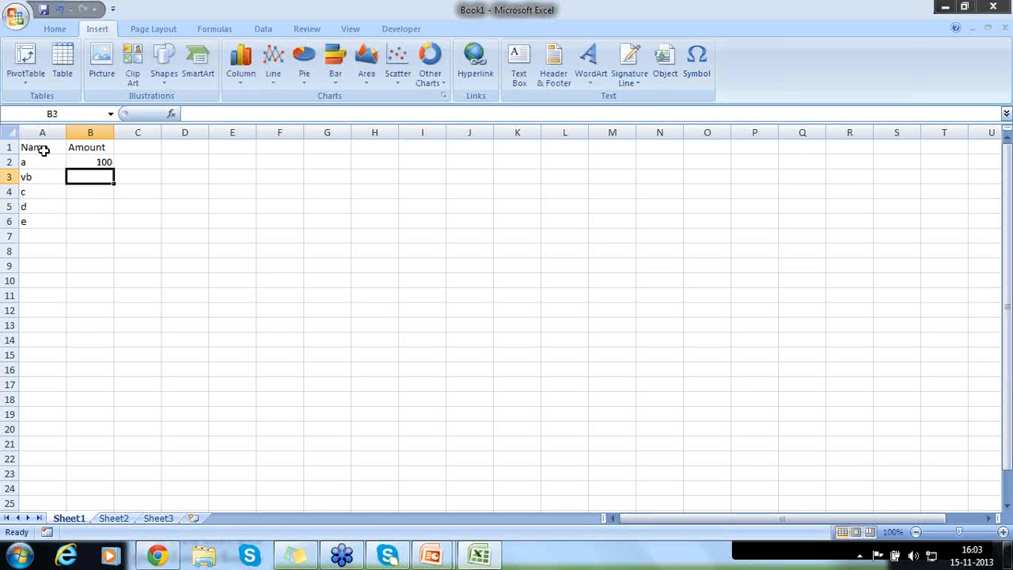
type("115")
key("Return")
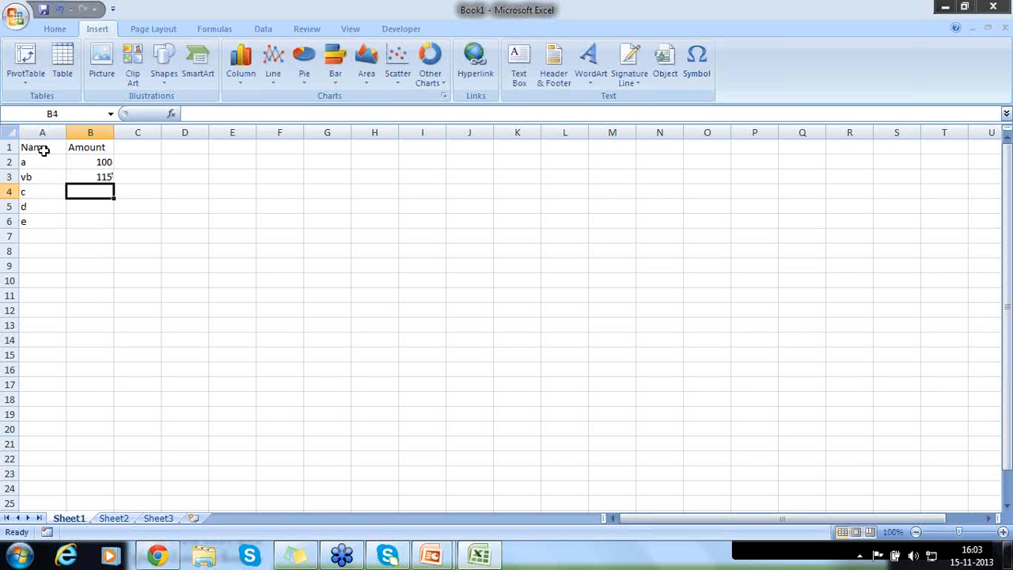
type("120")
key("Return")
type("130")
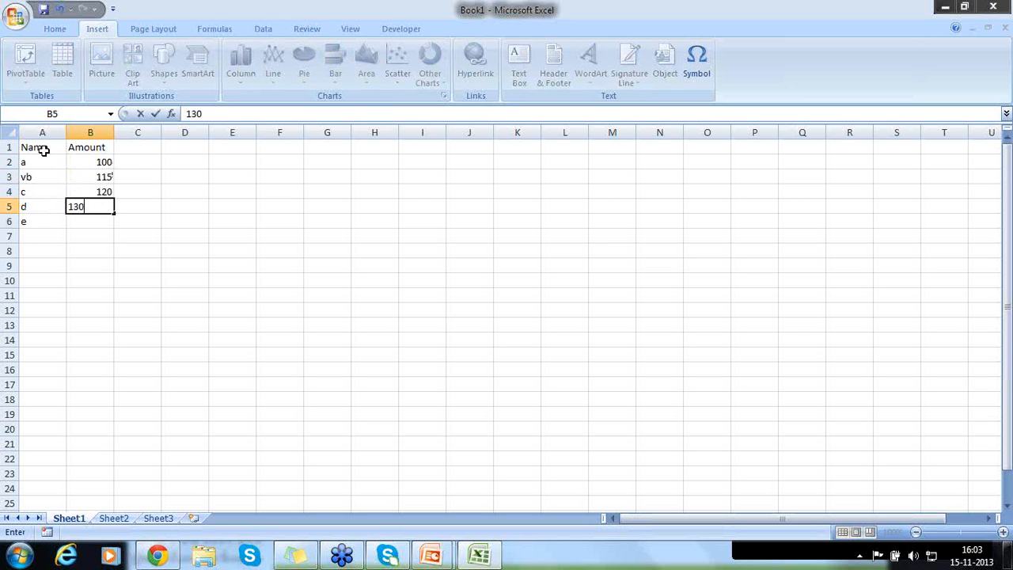
key("Return")
type("1")
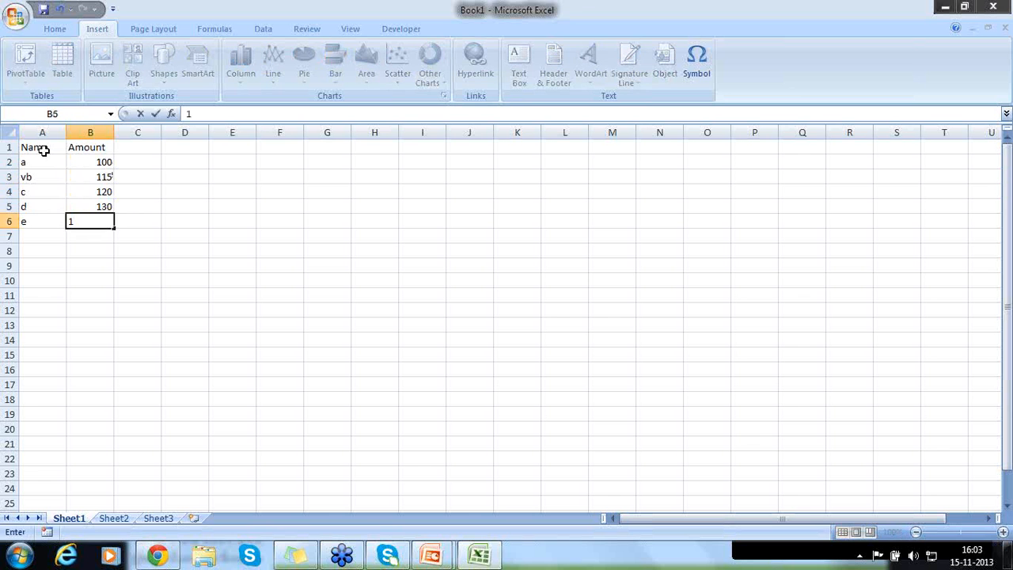
type("40")
key("Return")
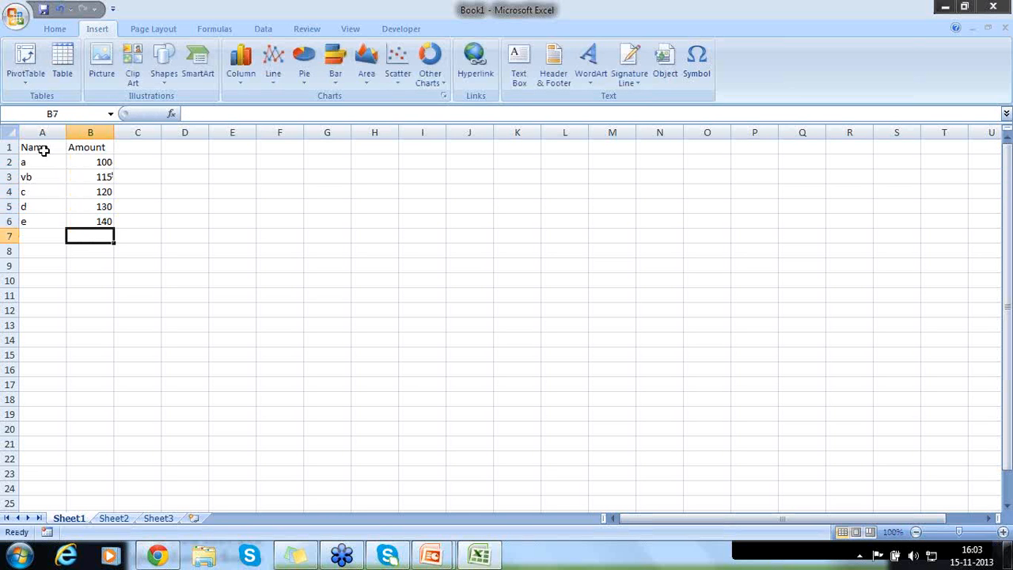
- Change the amount for d in cell B5 to 100
key("Up")
key("Up")
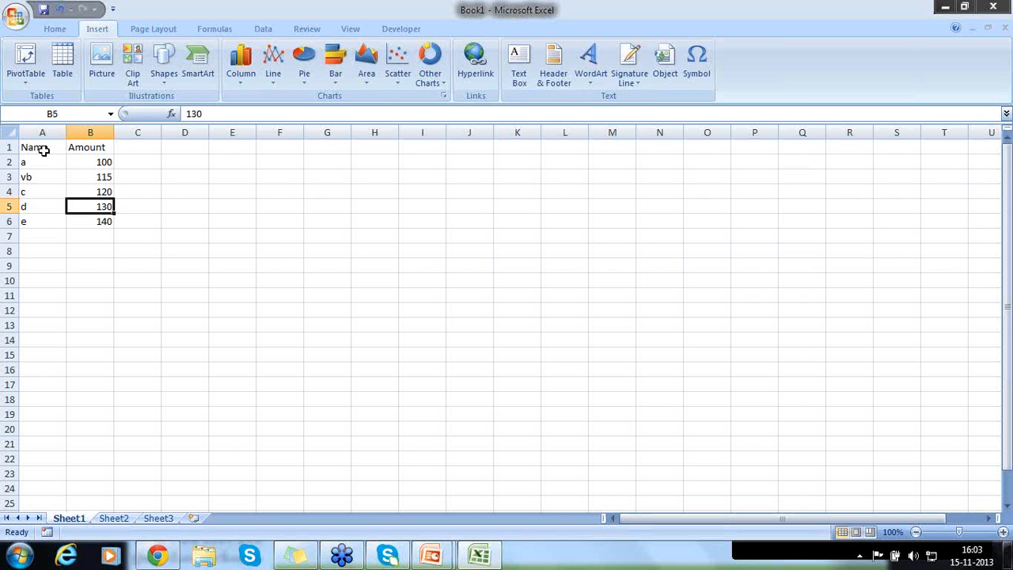
type("100")
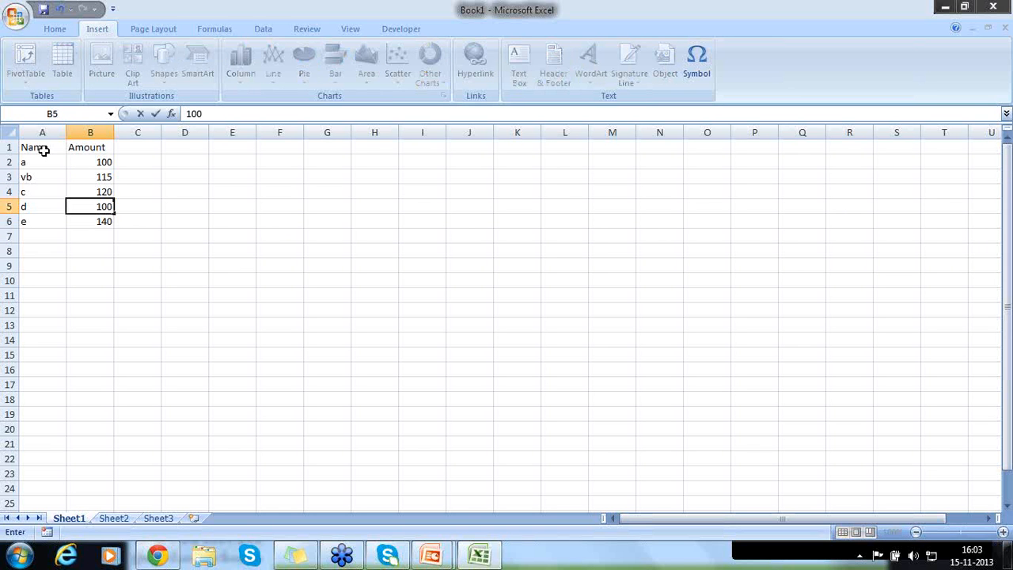
key("Return")
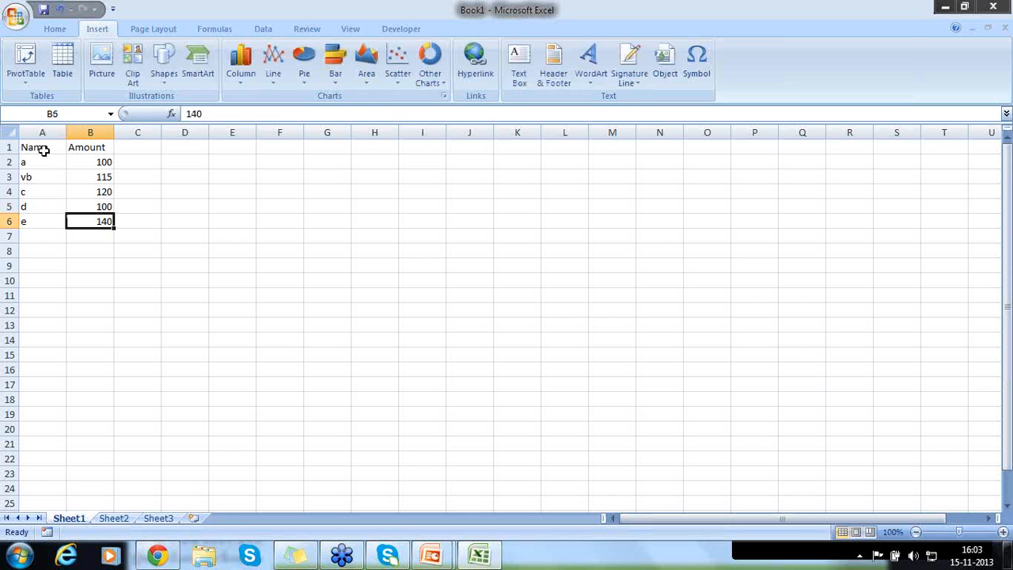
- Insert a 2-D clustered column chart from the data in A1:B6 and move it closer to the table, spanning columns E to L
left_click_drag(44, 150, 92, 214)
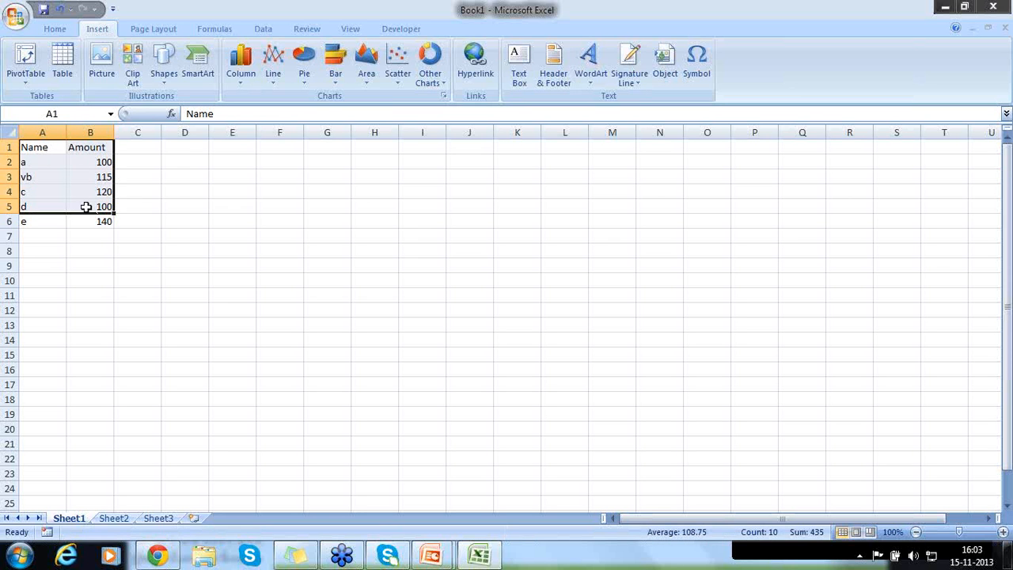
left_click_drag(43, 151, 95, 222)
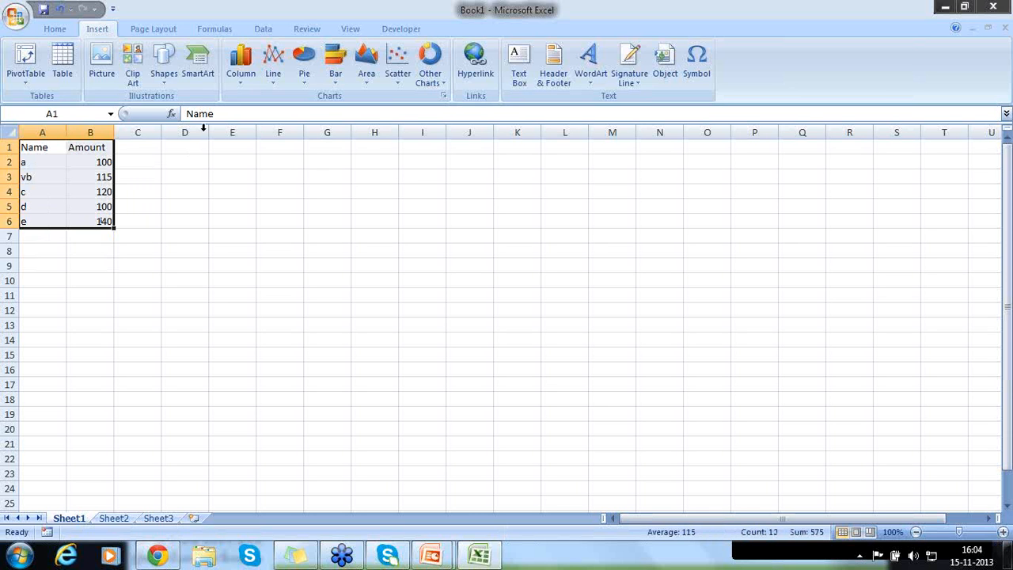
left_click(241, 79)
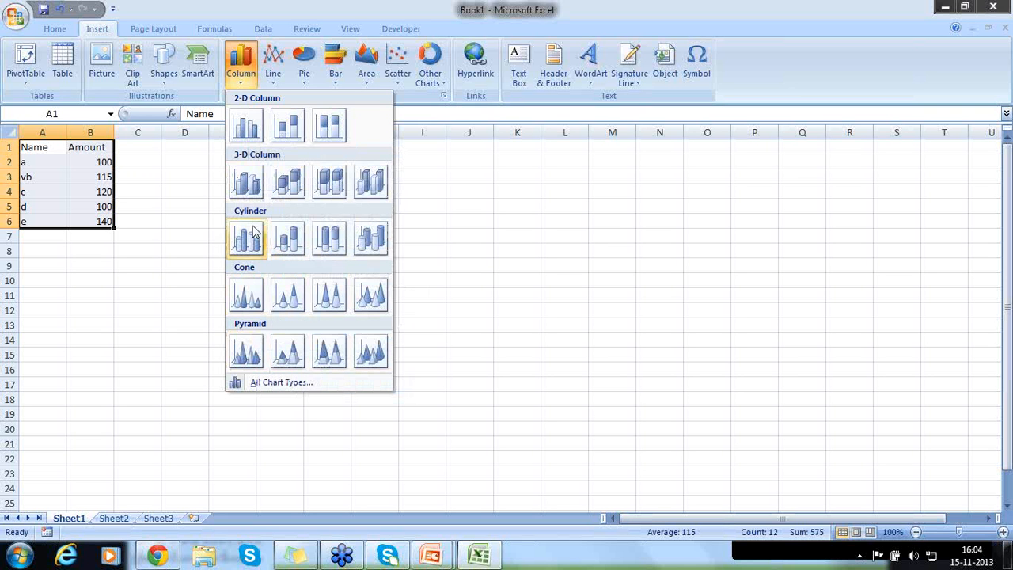
left_click(245, 130)
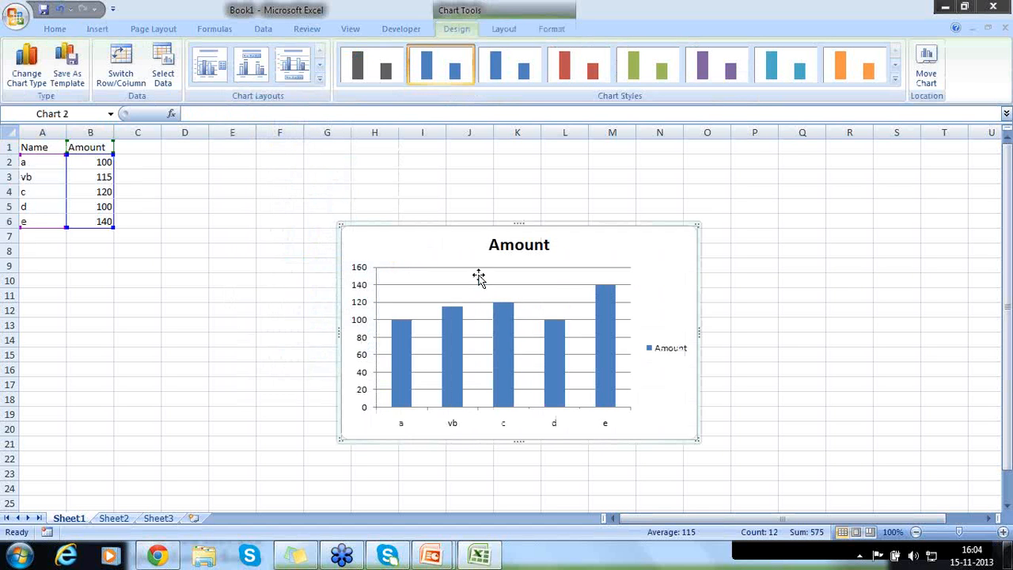
left_click_drag(459, 249, 335, 179)
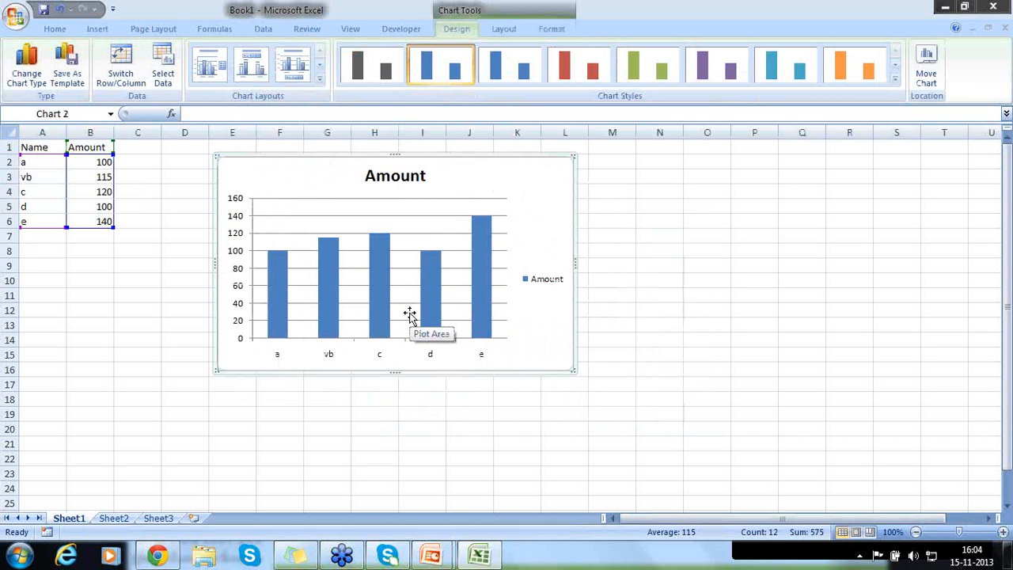
left_click(243, 207)
right_click(245, 213)
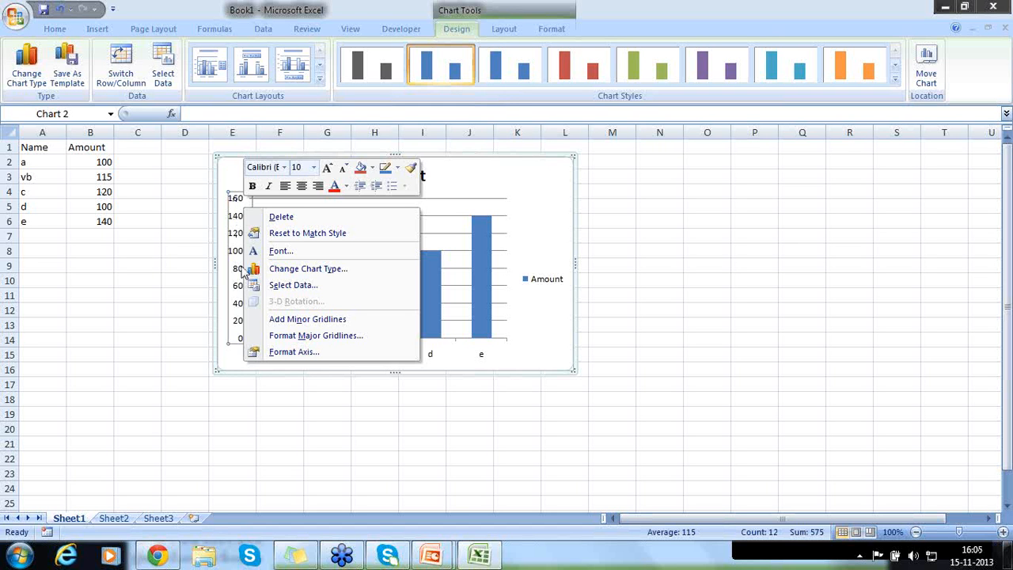
left_click(499, 181)
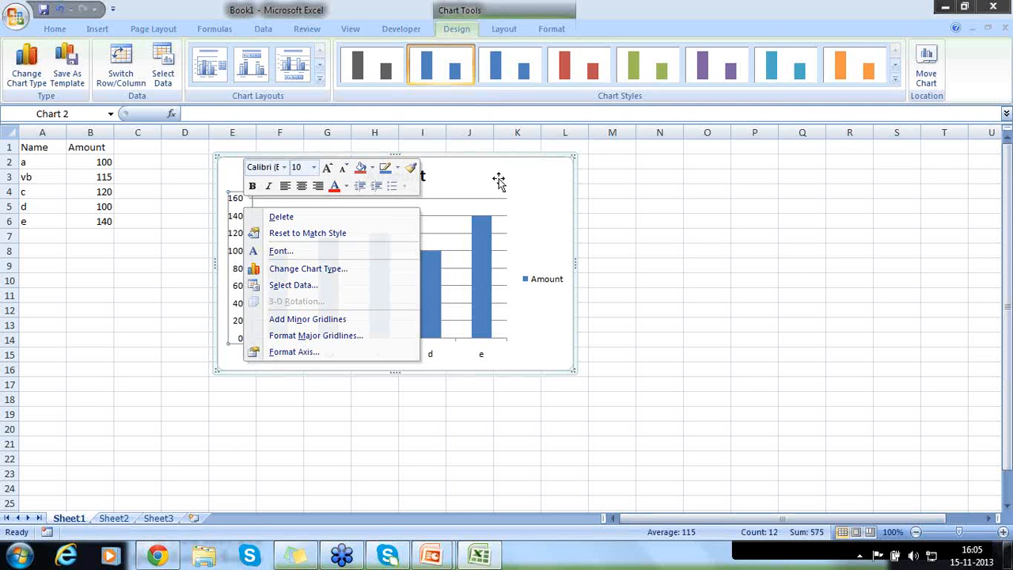
left_click(331, 358)
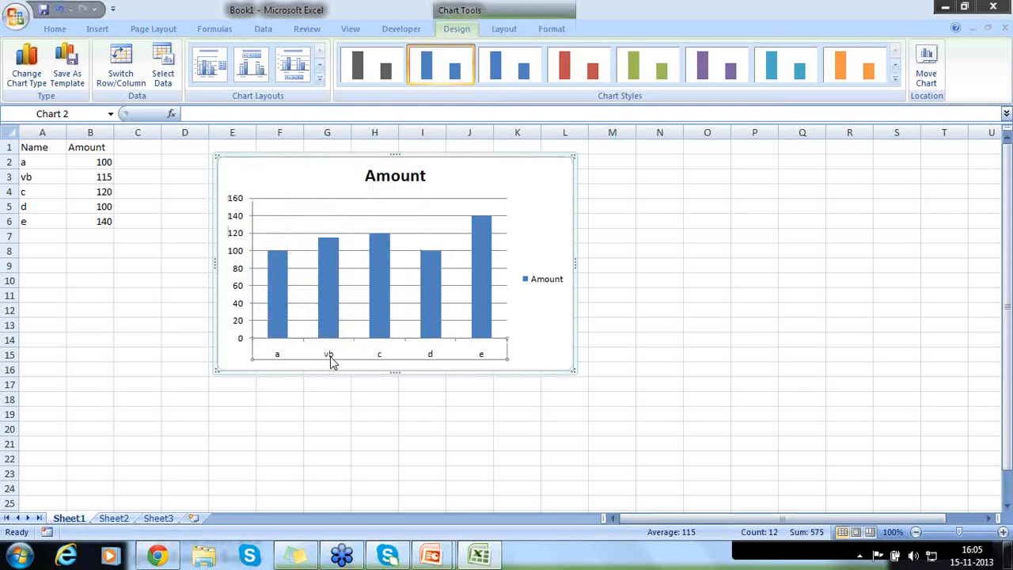
right_click(331, 361)
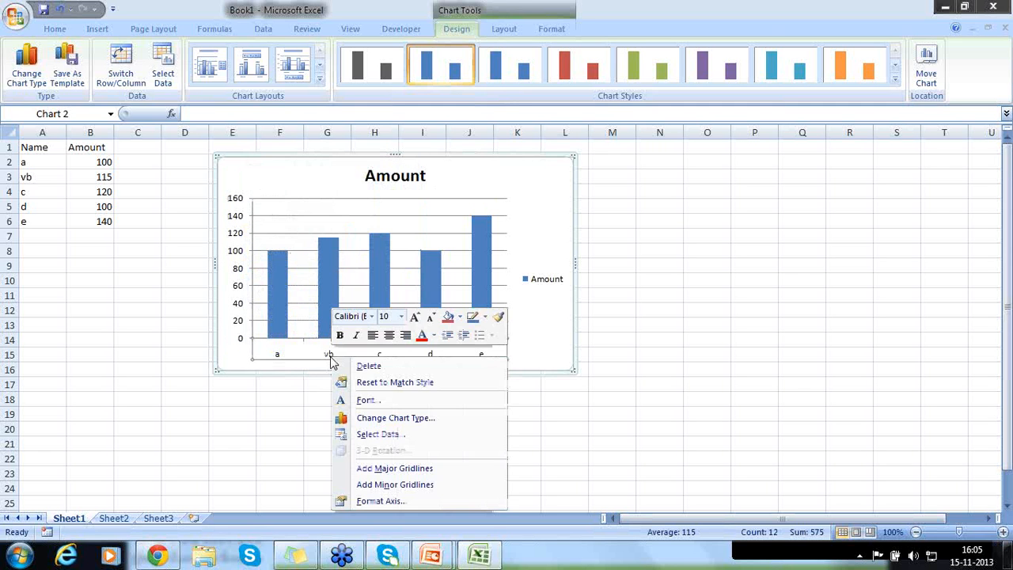
left_click(258, 410)
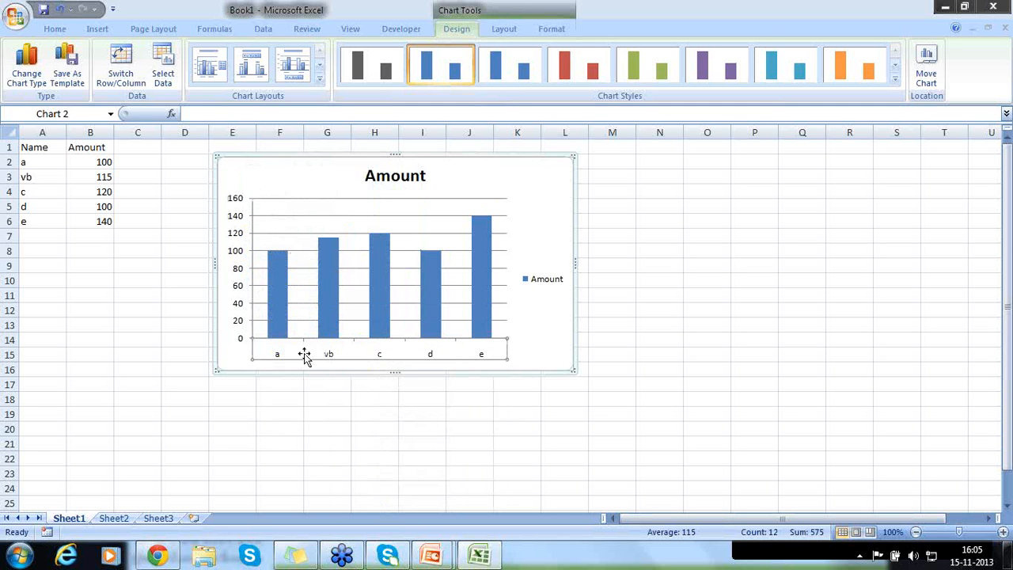
- Swap the chart's rows and columns in its data source so each name becomes a series under the Amount category
left_click(477, 178)
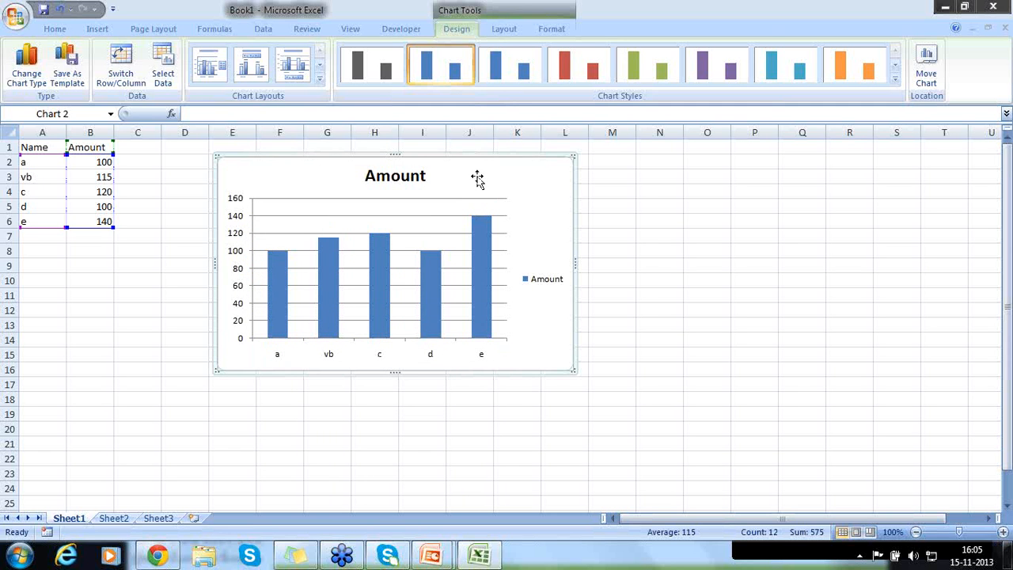
right_click(478, 177)
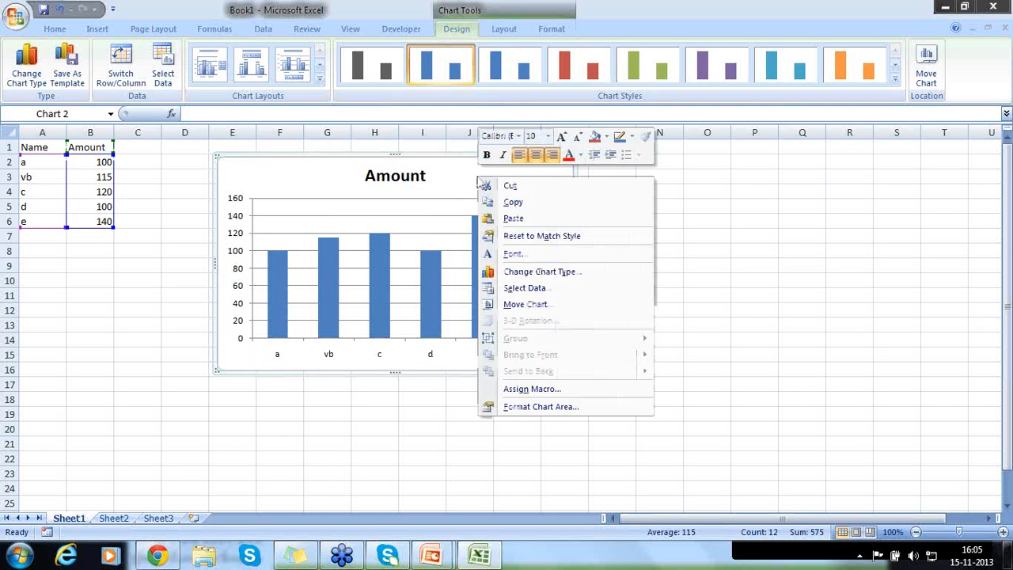
left_click(522, 288)
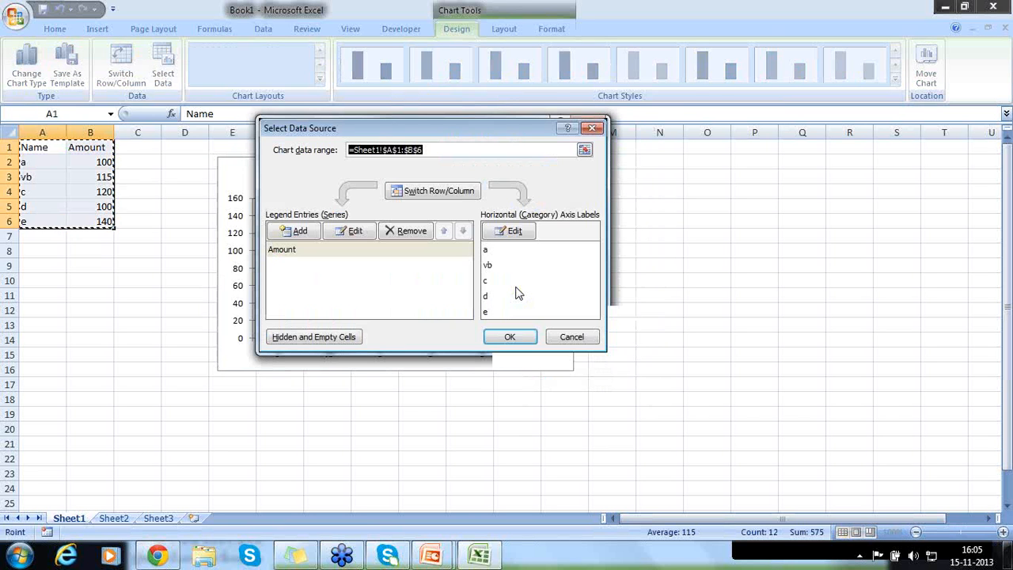
left_click(446, 199)
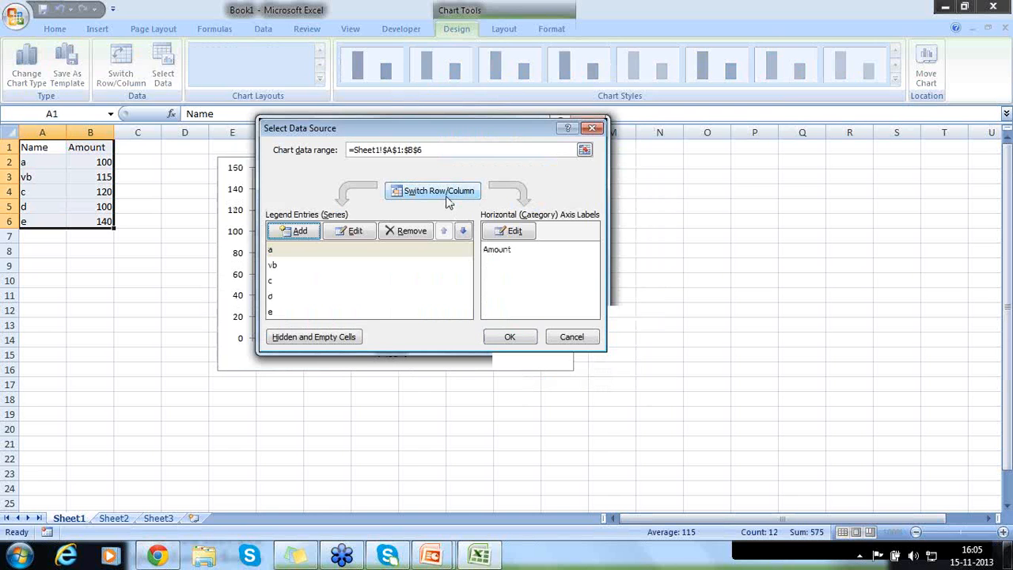
left_click(506, 340)
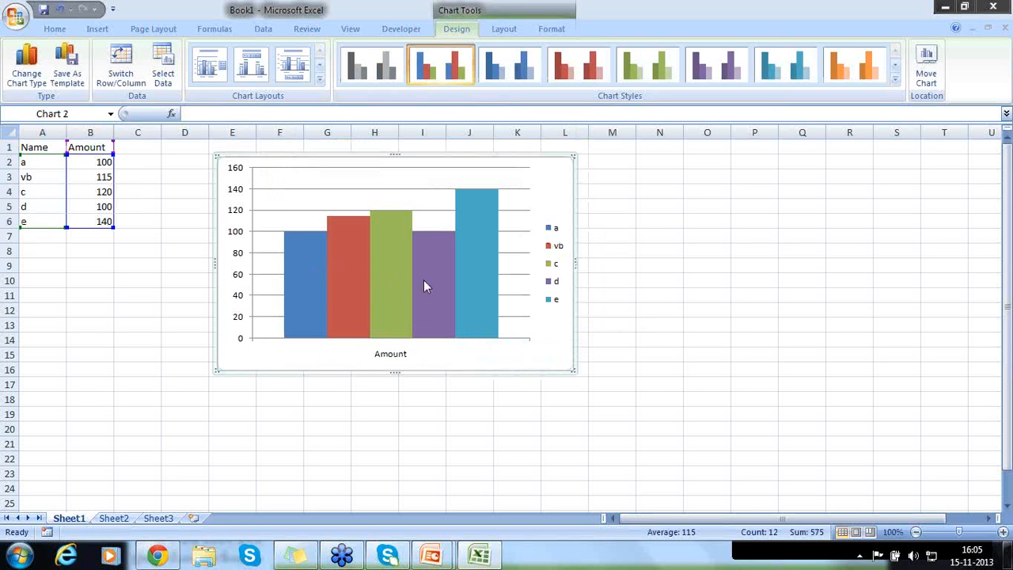
- Switch the chart's data source back to a single Amount series with a, vb, c, d and e as horizontal axis labels
mouse_move(434, 286)
right_click(342, 348)
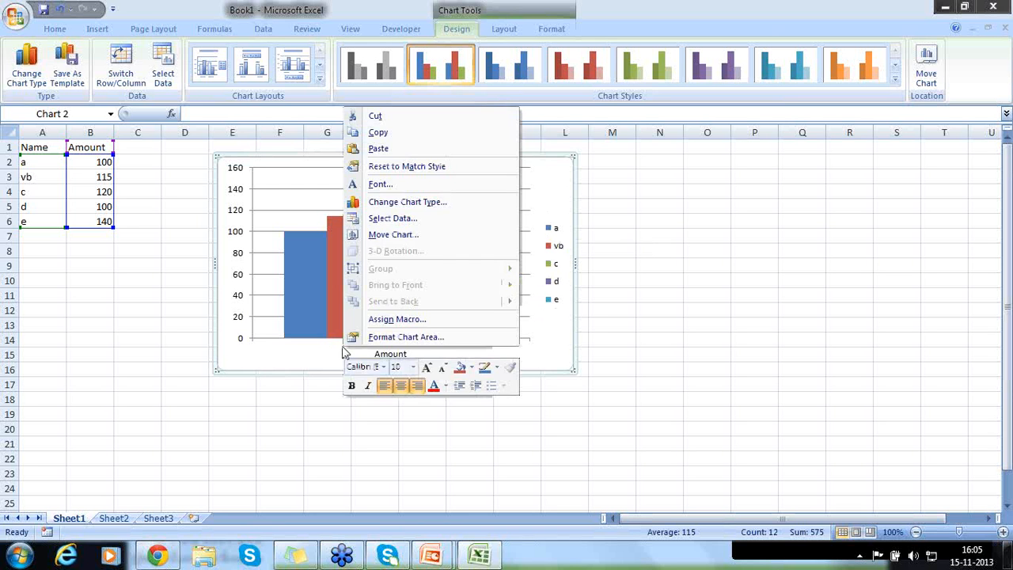
left_click(377, 219)
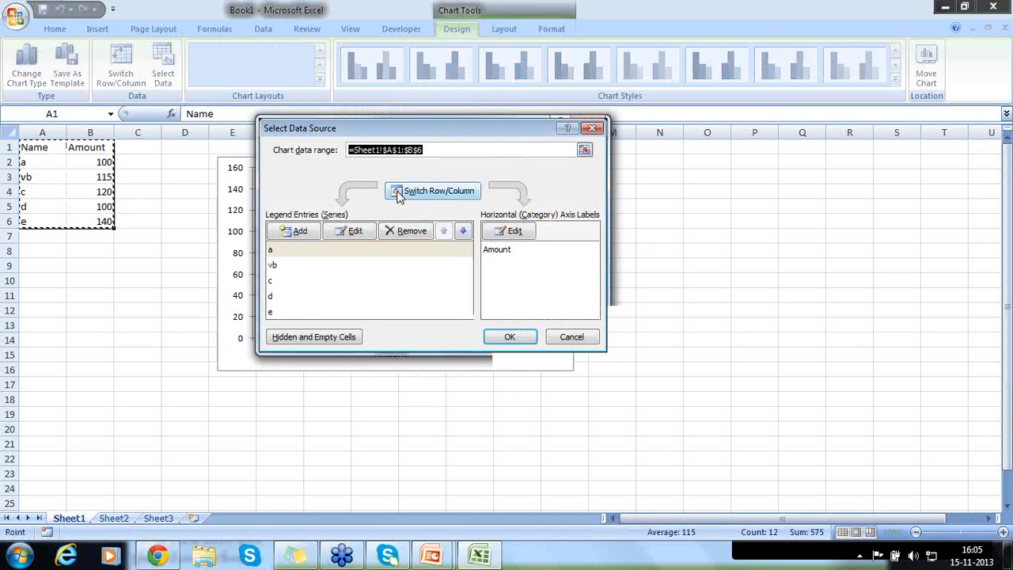
left_click(397, 192)
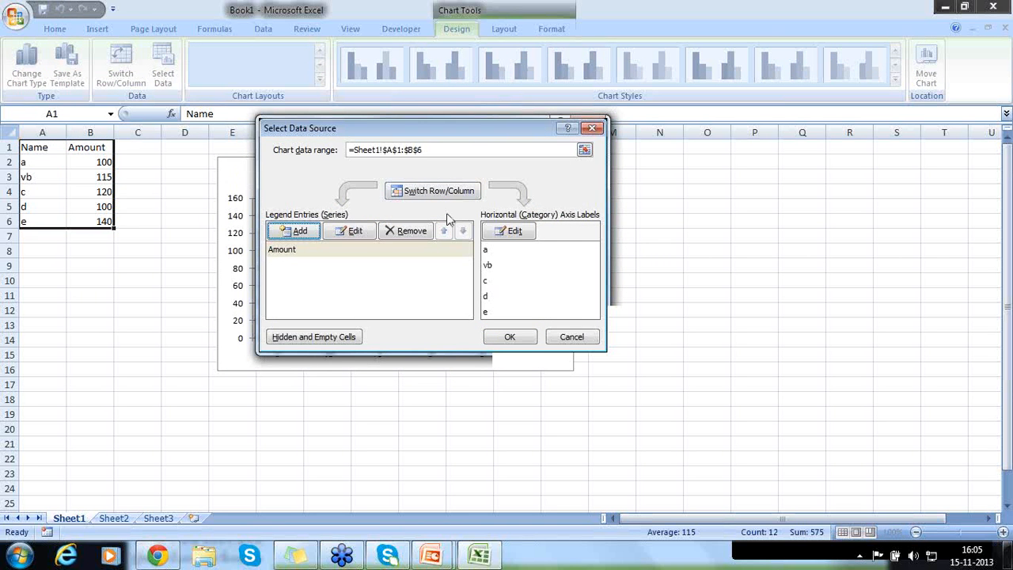
left_click(427, 194)
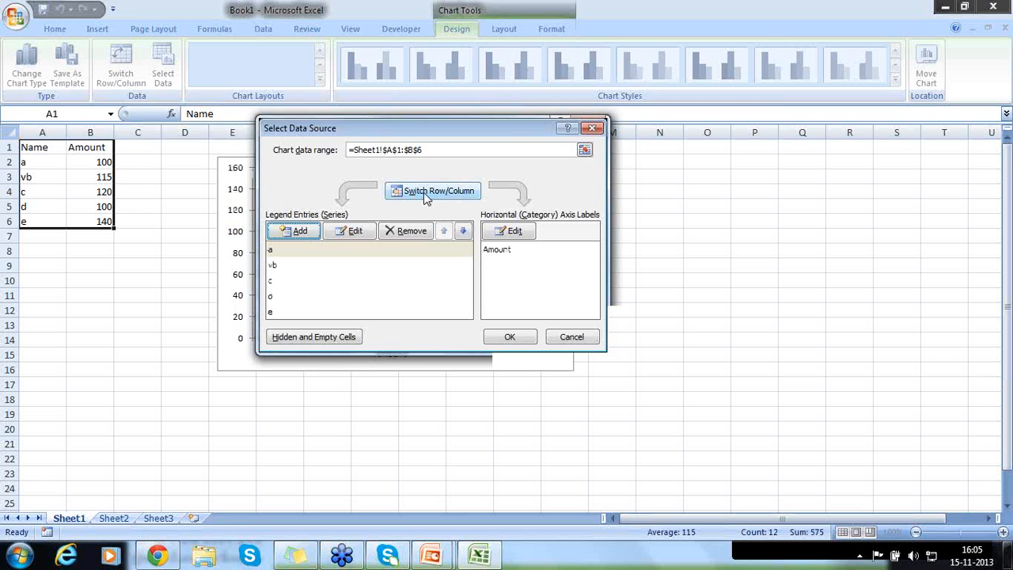
left_click(427, 197)
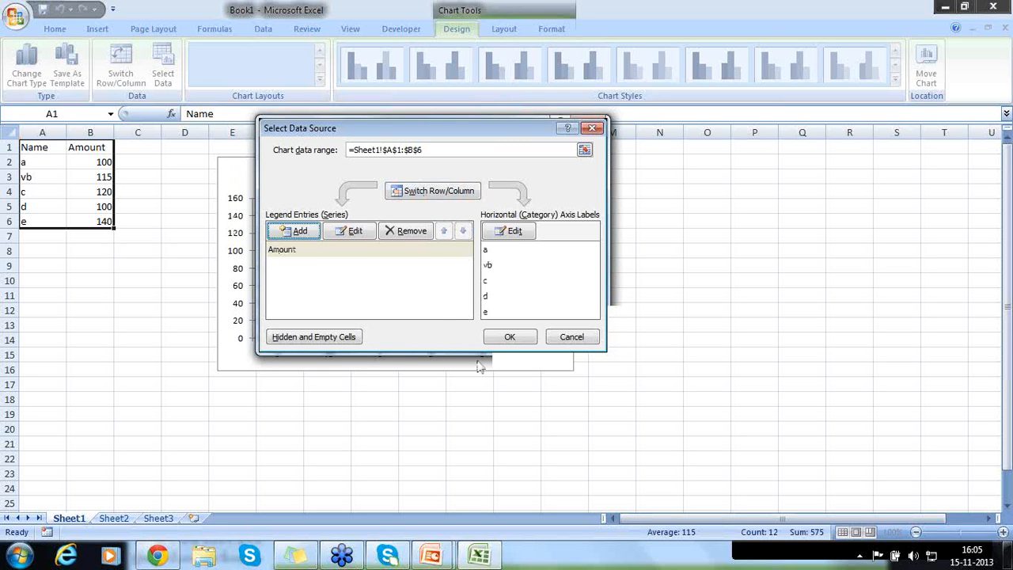
left_click(499, 338)
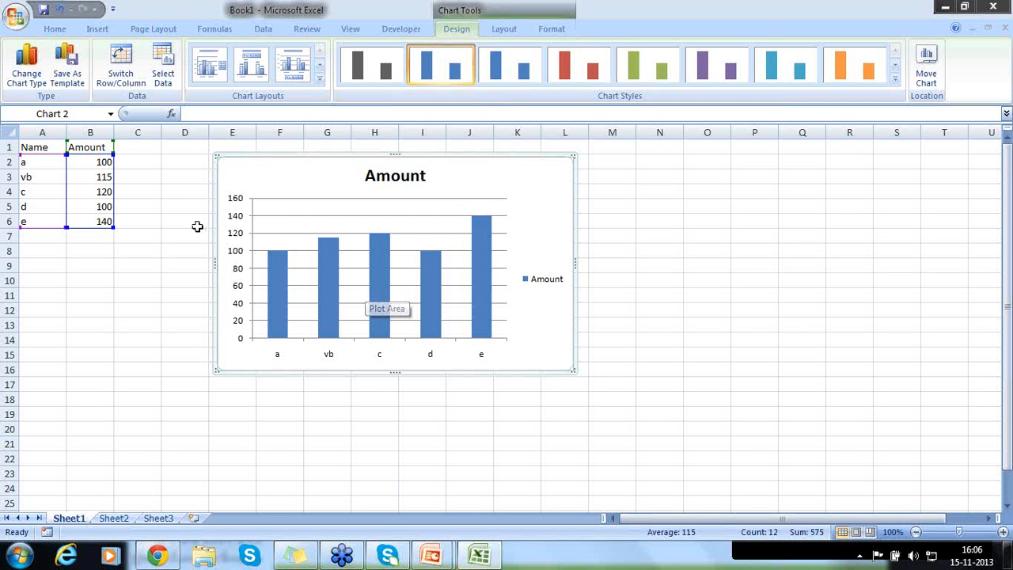
- Add the column header Qty in cell C1
left_click(162, 209)
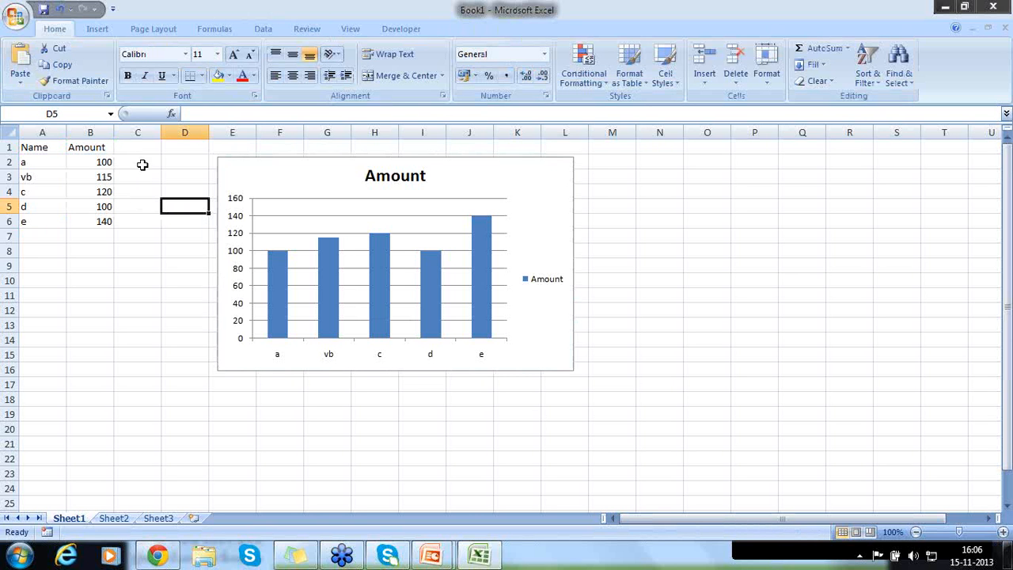
left_click(126, 148)
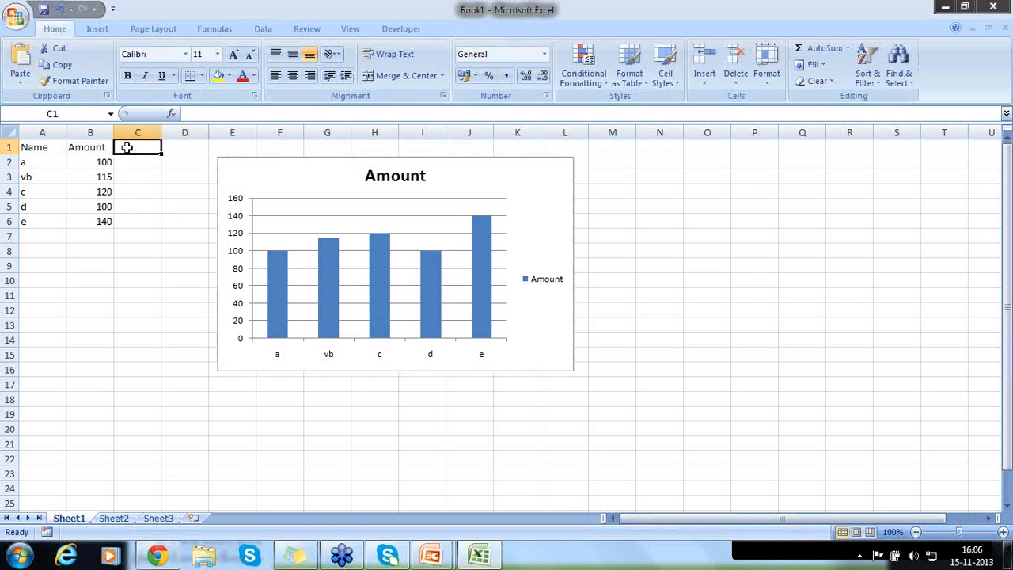
type("Discoun")
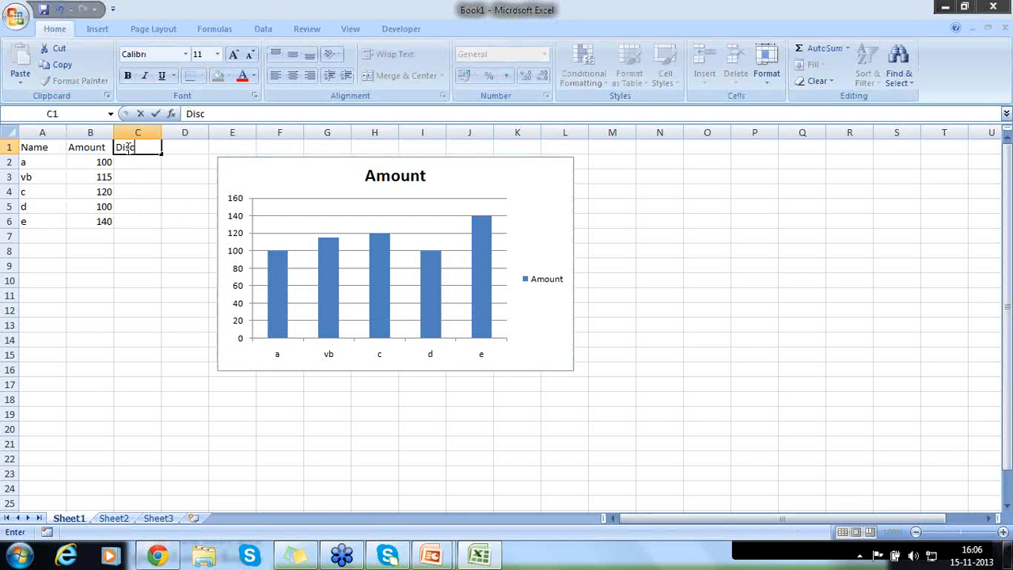
key("BackSpace")
key("BackSpace")
key("BackSpace")
key("BackSpace")
key("BackSpace")
key("BackSpace")
key("BackSpace")
type("Qty")
key("Return")
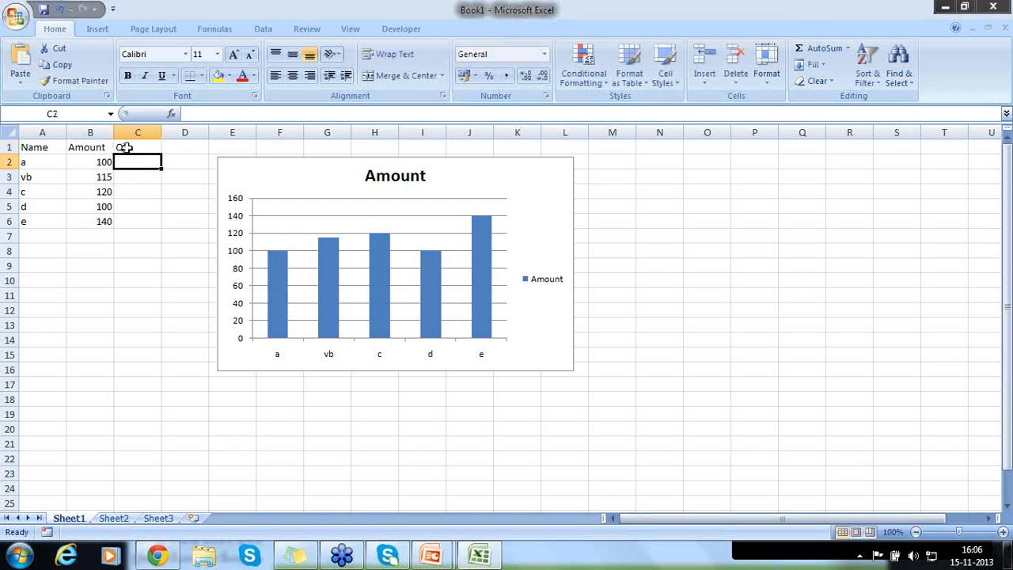
- Fill the Qty column in C2:C6 with 10, 15, 20, 25 and 45
type("10")
key("Return")
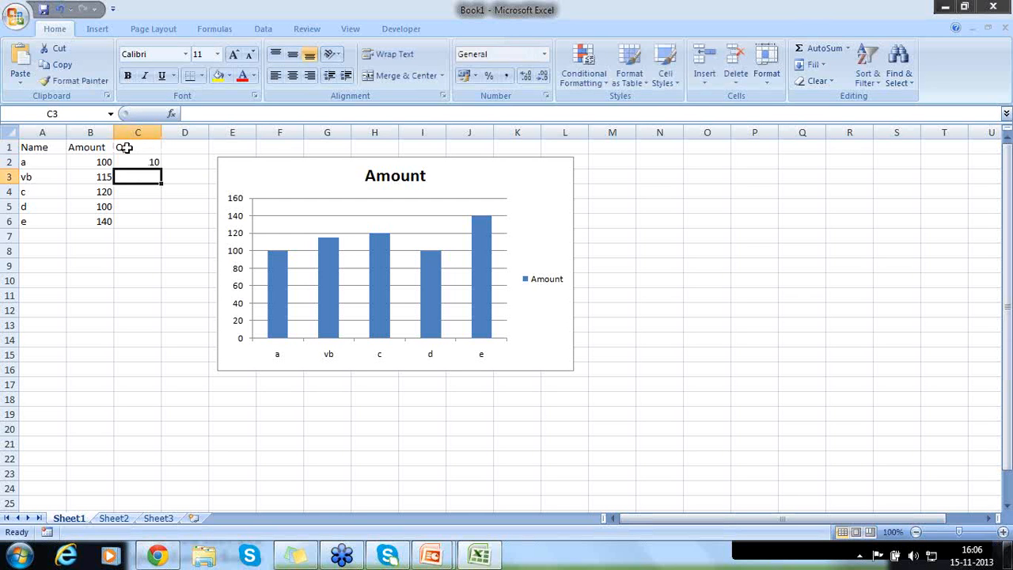
type("150")
key("BackSpace")
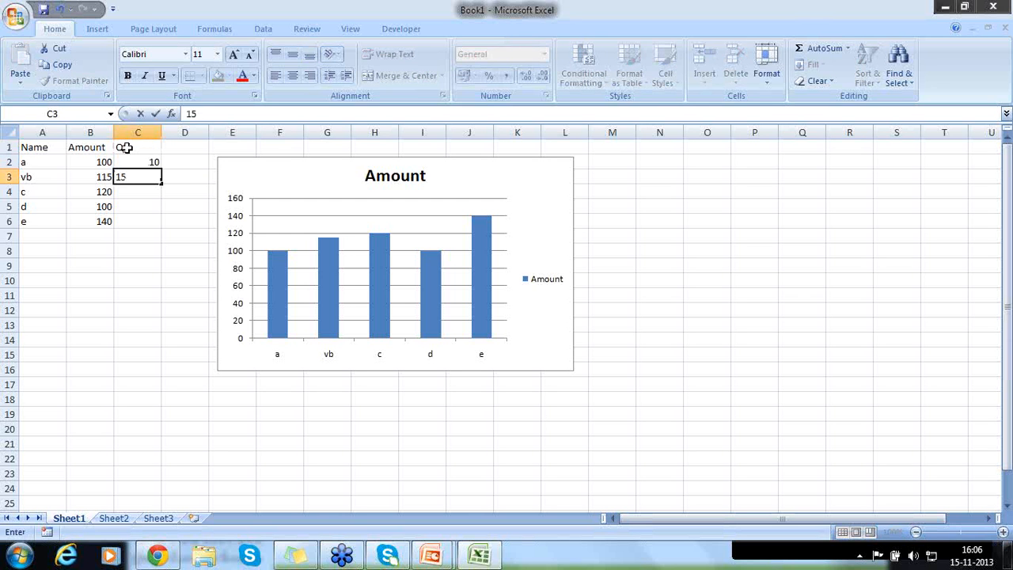
key("Return")
type("20")
key("Return")
type("2")
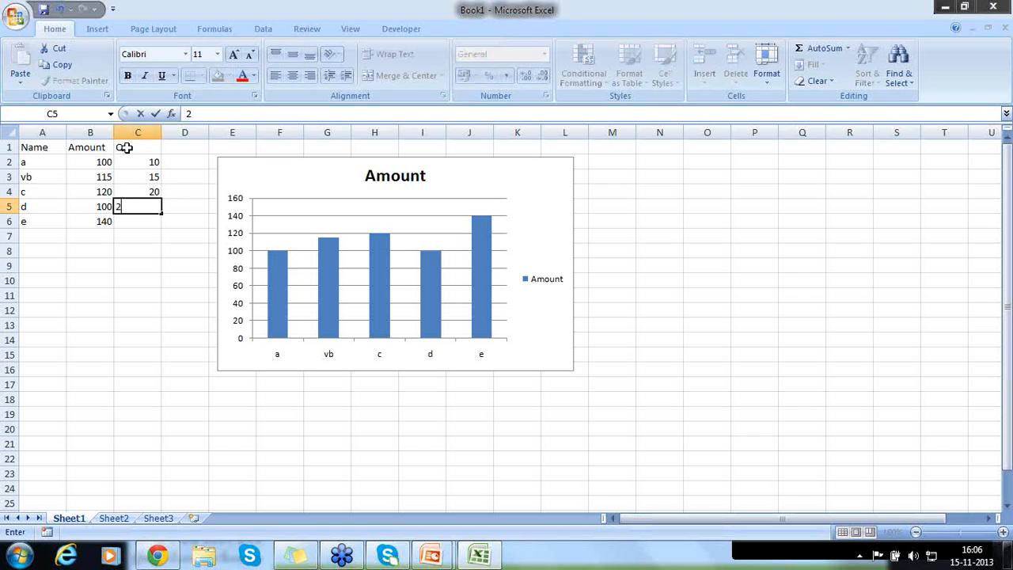
type("5")
key("Return")
type("45")
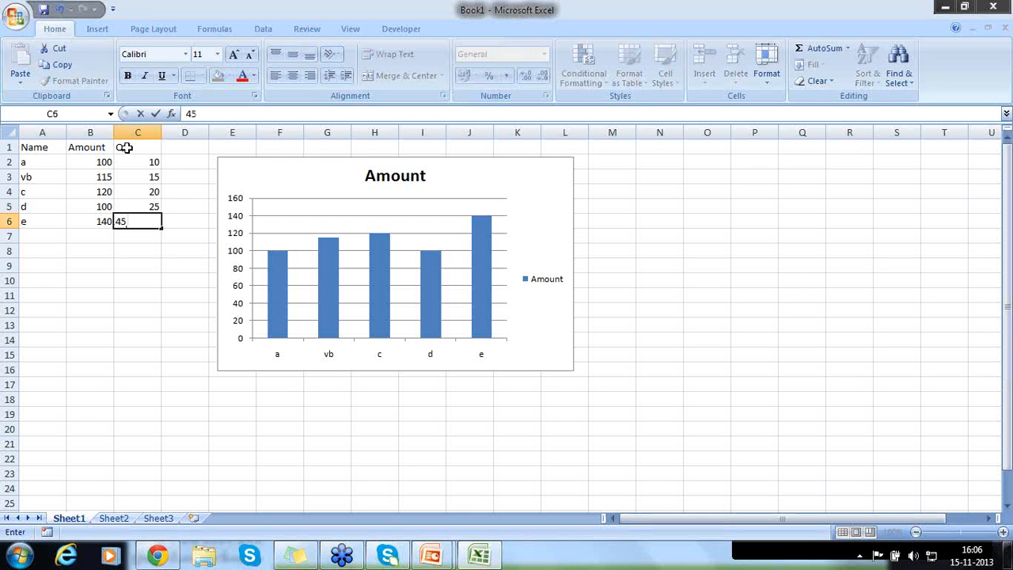
key("Return")
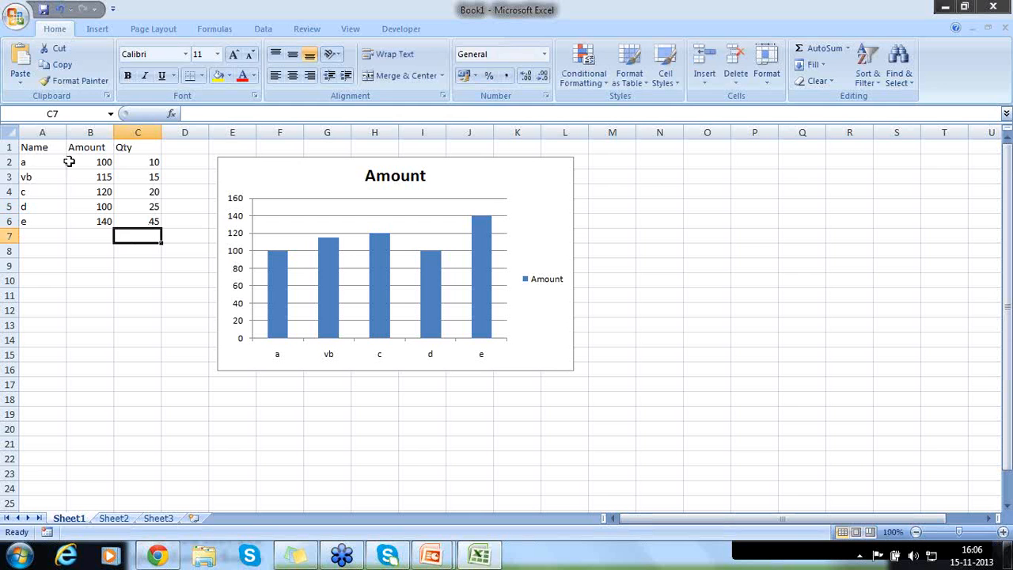
- Insert a 2-D clustered column chart from the Name, Amount and Qty data in A1:C6
left_click_drag(49, 153, 148, 219)
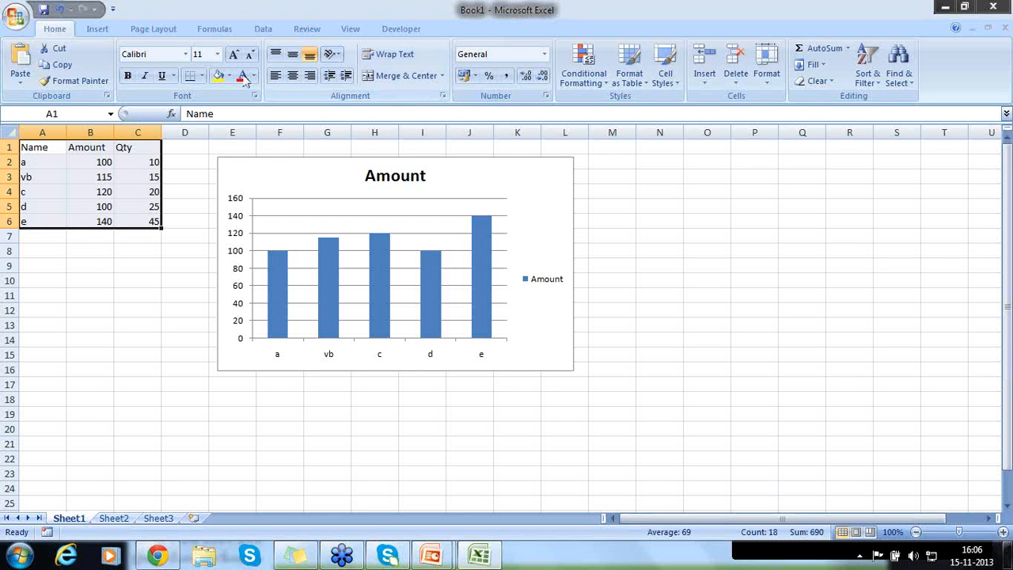
left_click(99, 31)
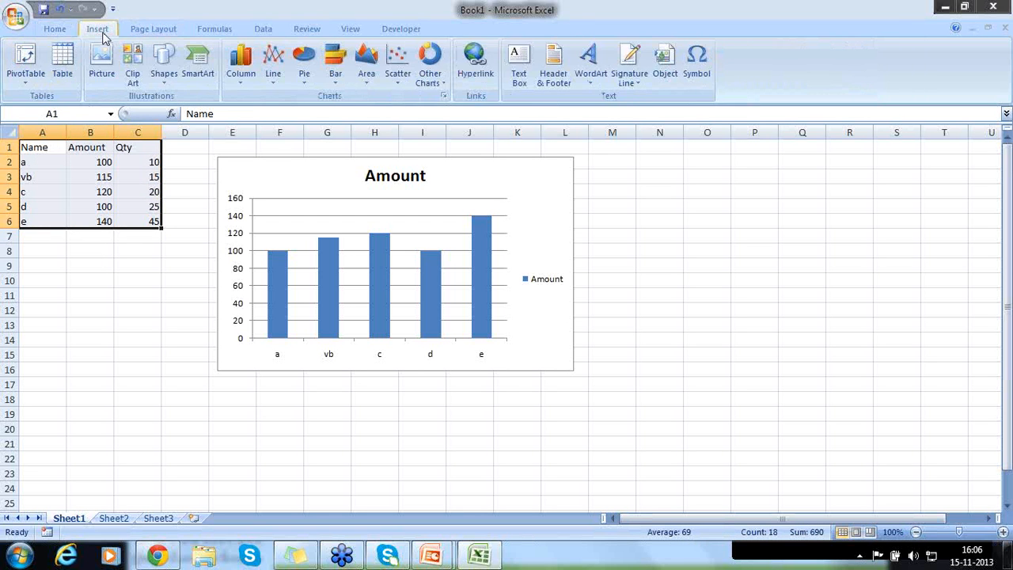
left_click(239, 63)
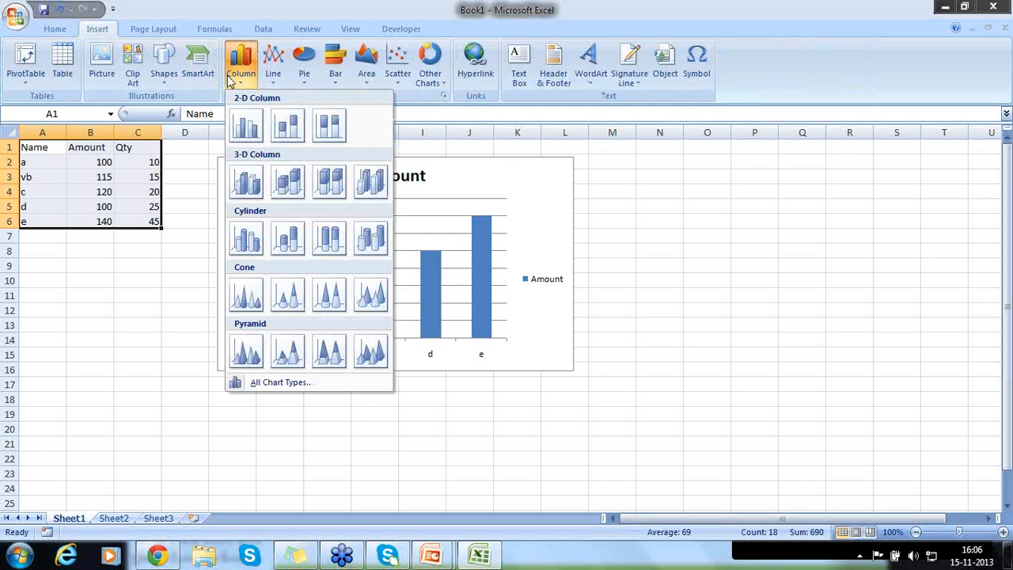
left_click(247, 128)
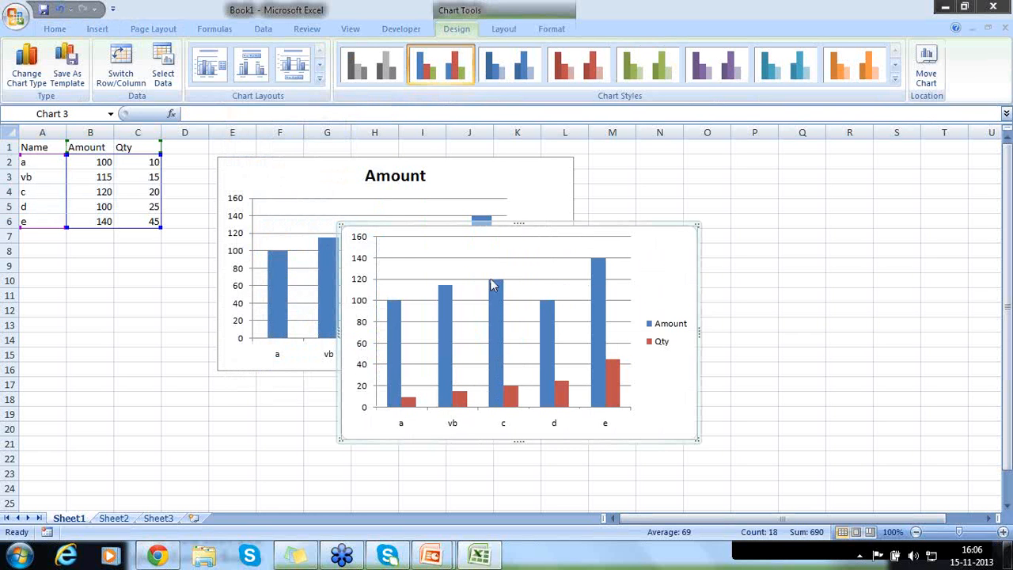
left_click(493, 236)
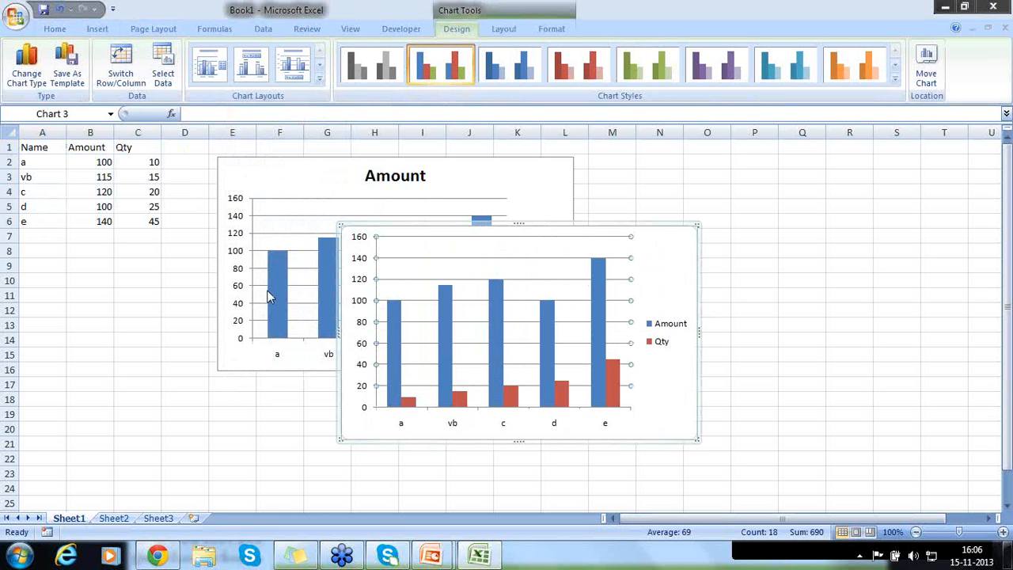
- Delete the older Amount-only chart and move the Amount and Qty chart up beside the table, near row 2
left_click(425, 181)
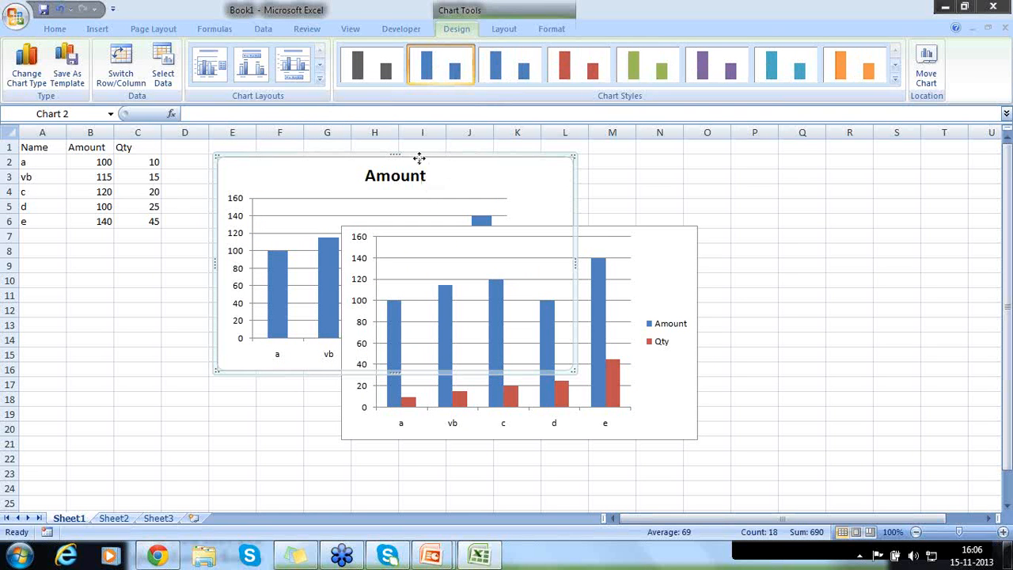
key("Delete")
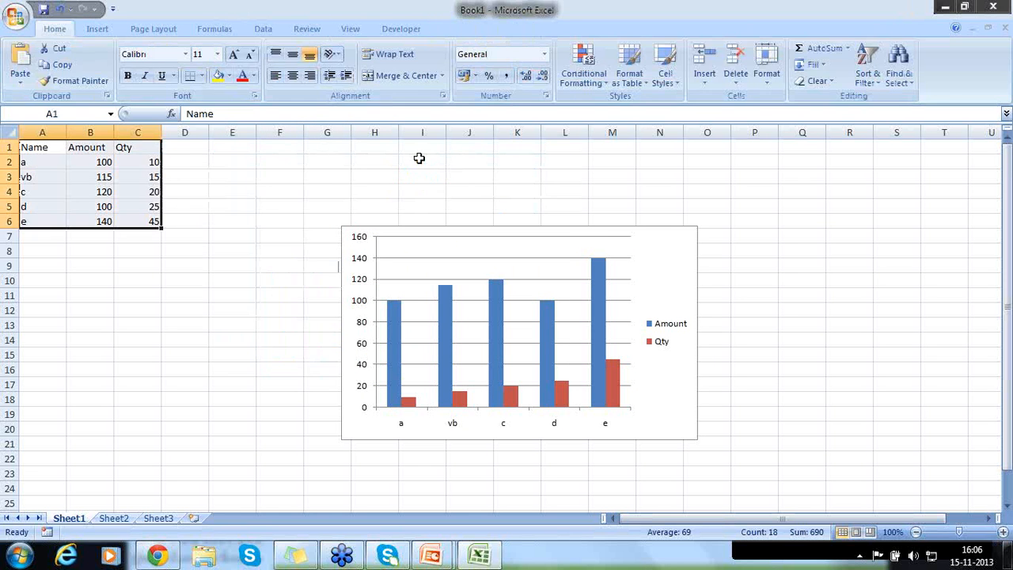
left_click(447, 251)
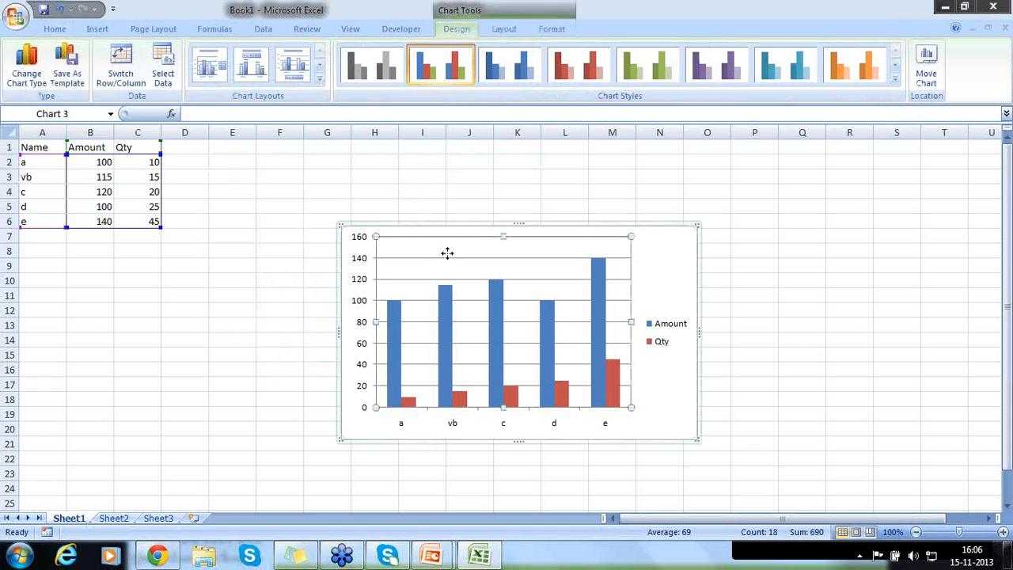
left_click_drag(380, 224, 242, 158)
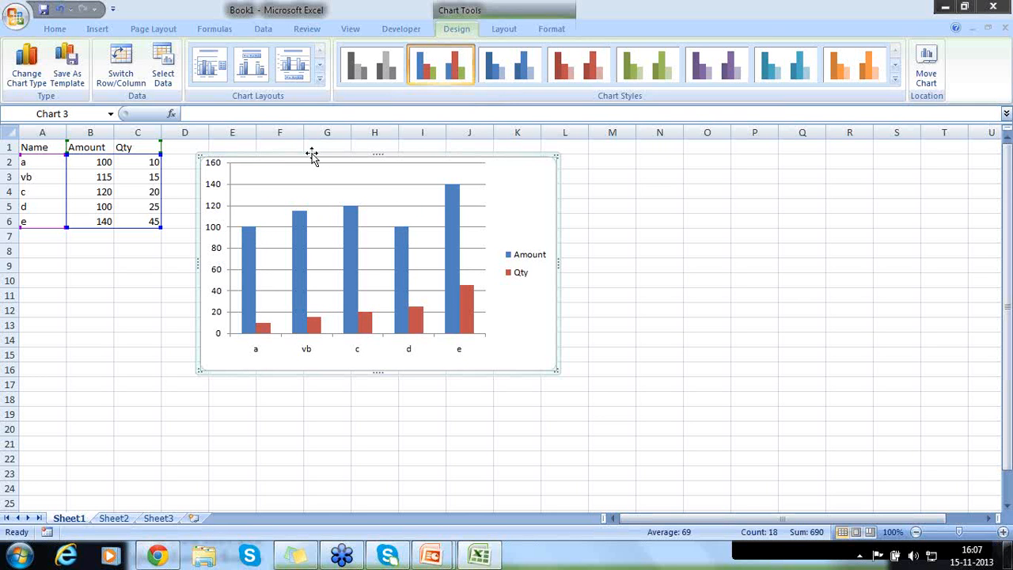
- Delete the Amount and Qty chart and insert a blank column before the Name column
key("Delete")
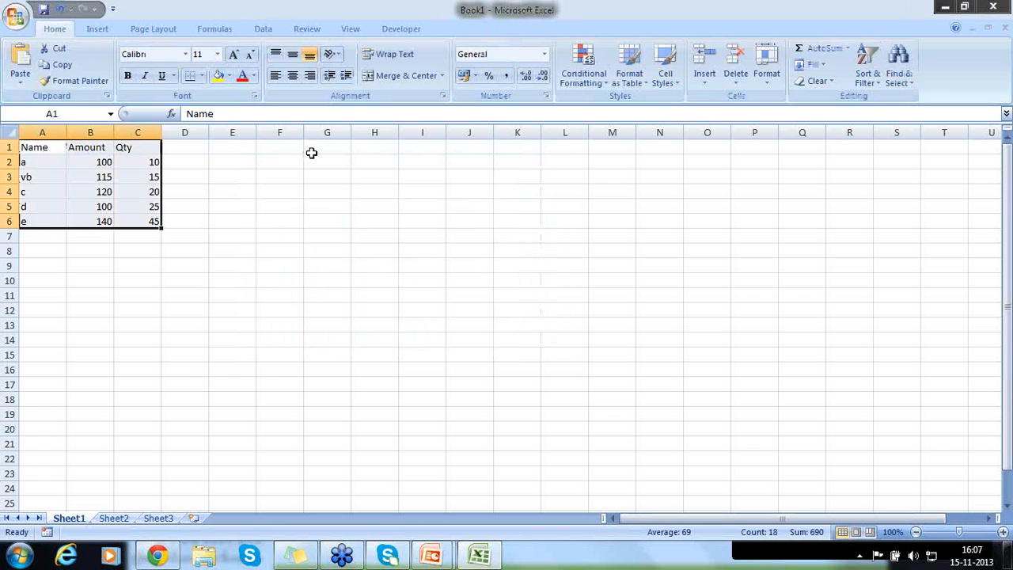
left_click(51, 127)
right_click(51, 120)
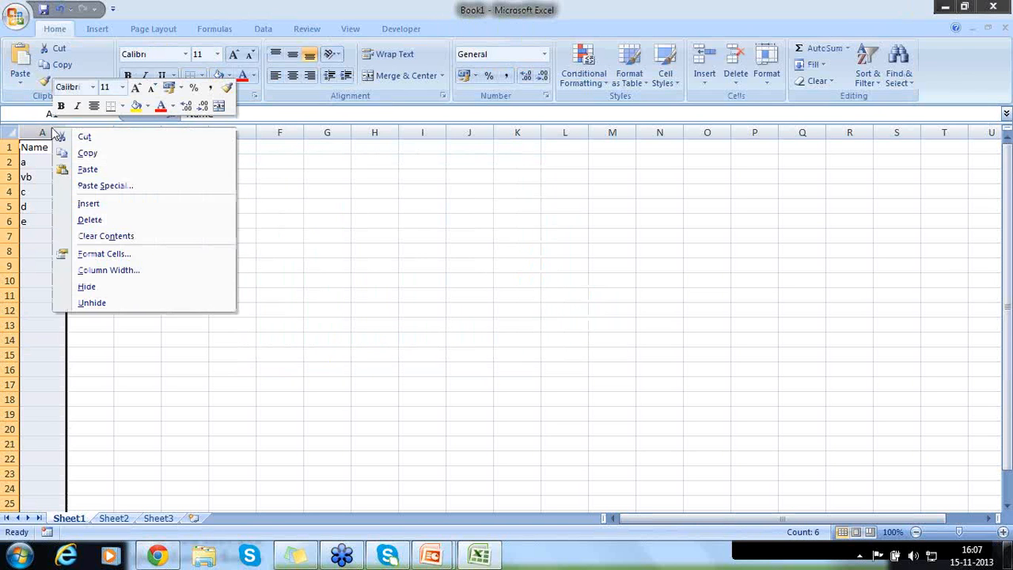
left_click(80, 203)
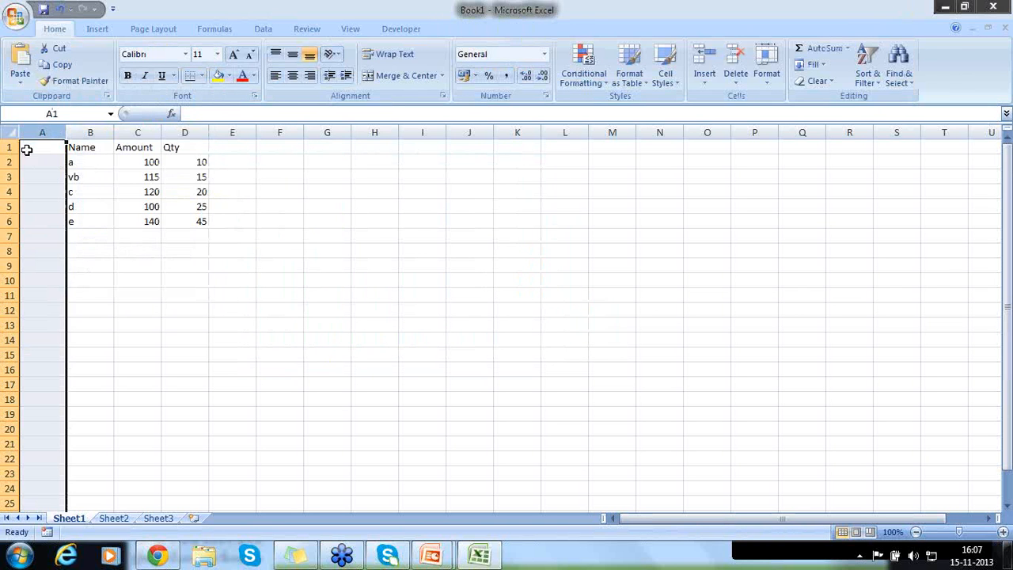
- Enter the header Group in A1 and fill A2:A6 with a1, a1, a1, b1 and b1
left_click(24, 150)
type("Group")
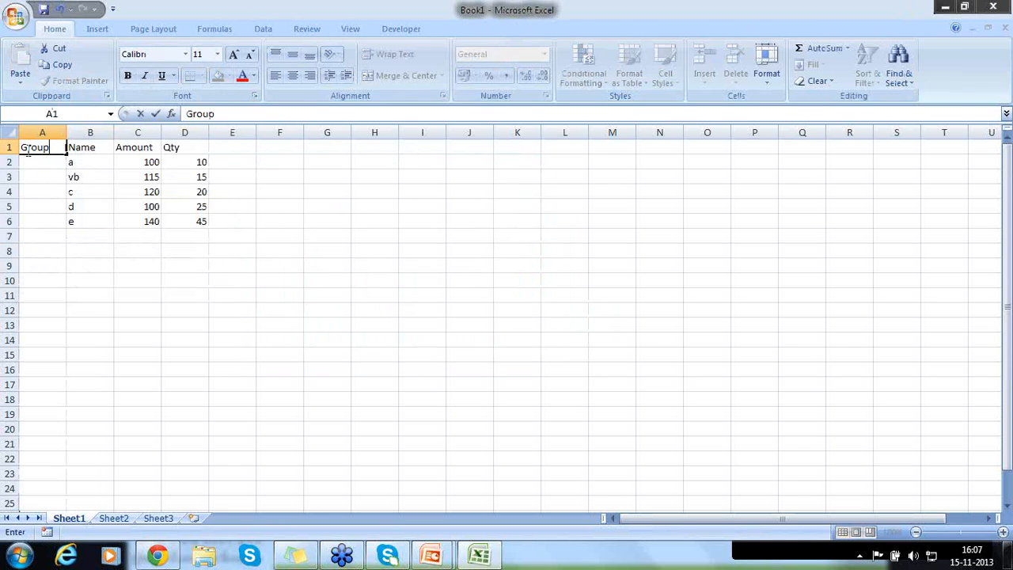
key("Return")
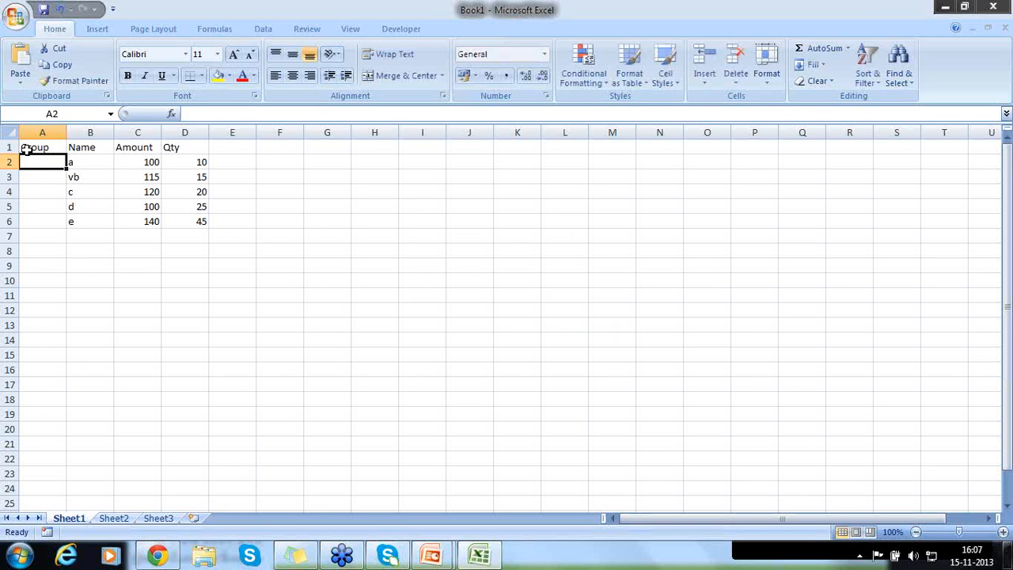
type("a1")
key("Return")
type("a1")
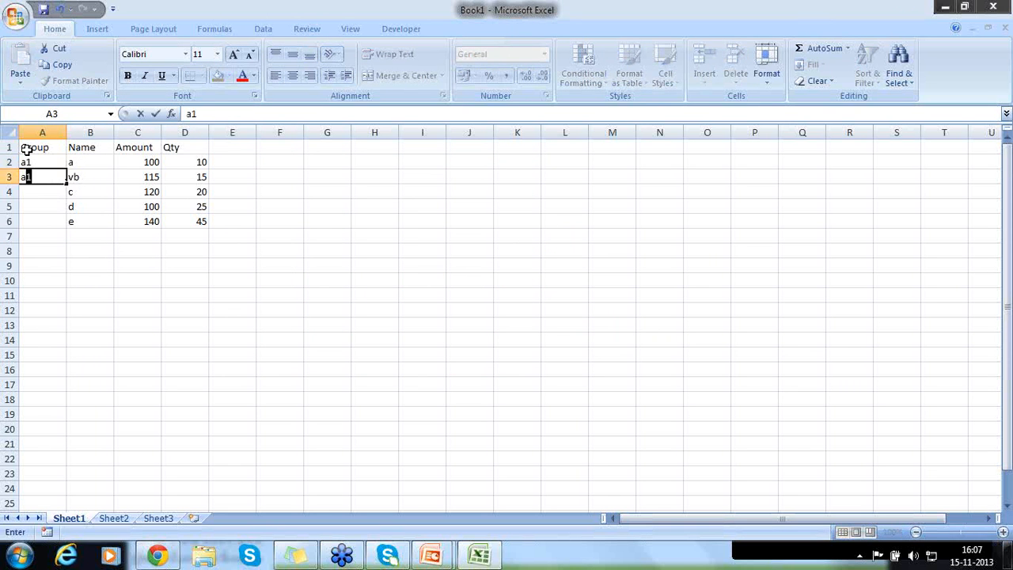
key("Return")
type("a1")
key("Return")
type("b1")
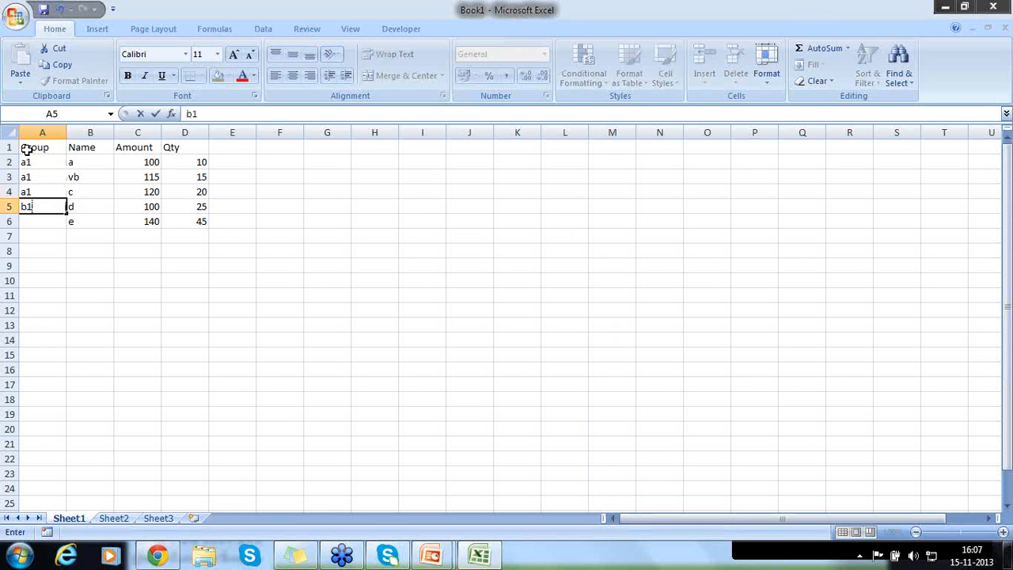
key("Return")
type("b1")
key("Return")
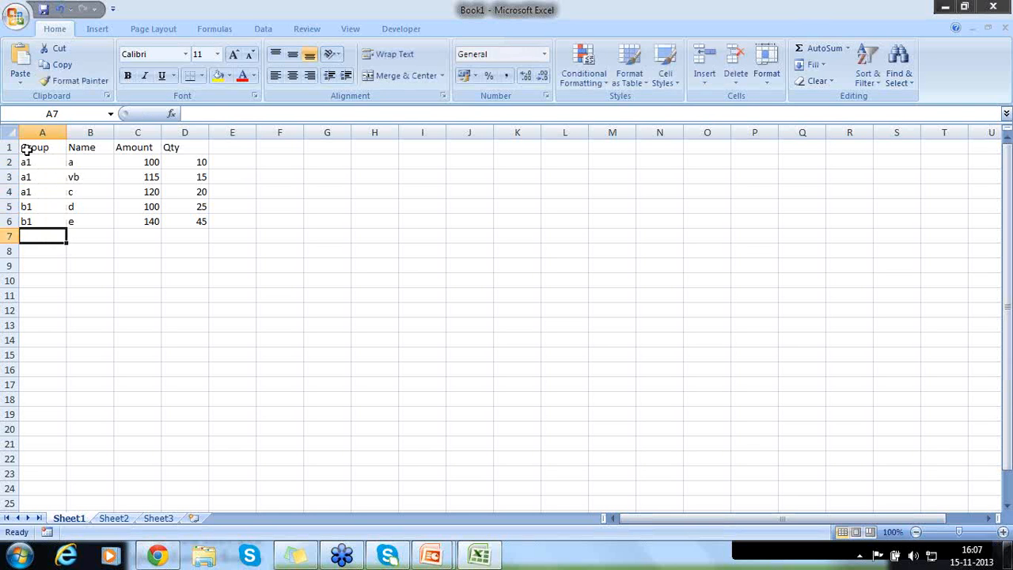
- Insert a 2-D stacked column chart from the Group, Name, Amount and Qty data in A1:D6
left_click_drag(26, 151, 187, 219)
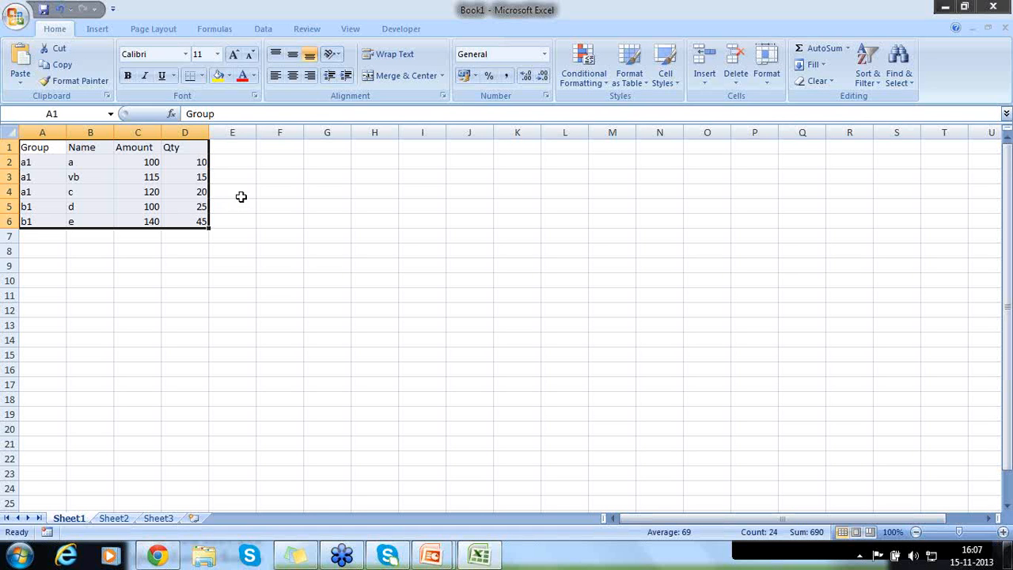
left_click(97, 29)
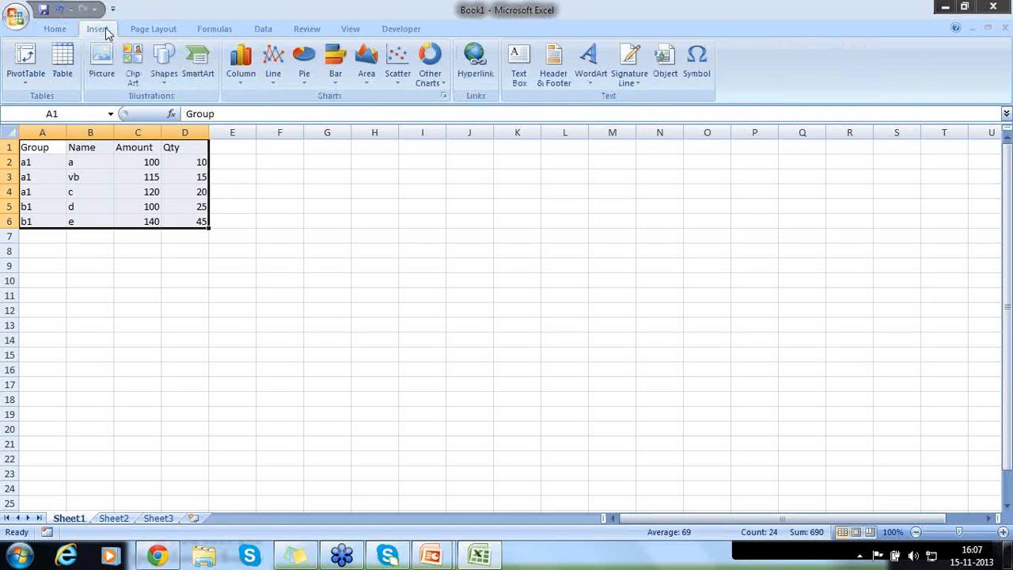
left_click(249, 84)
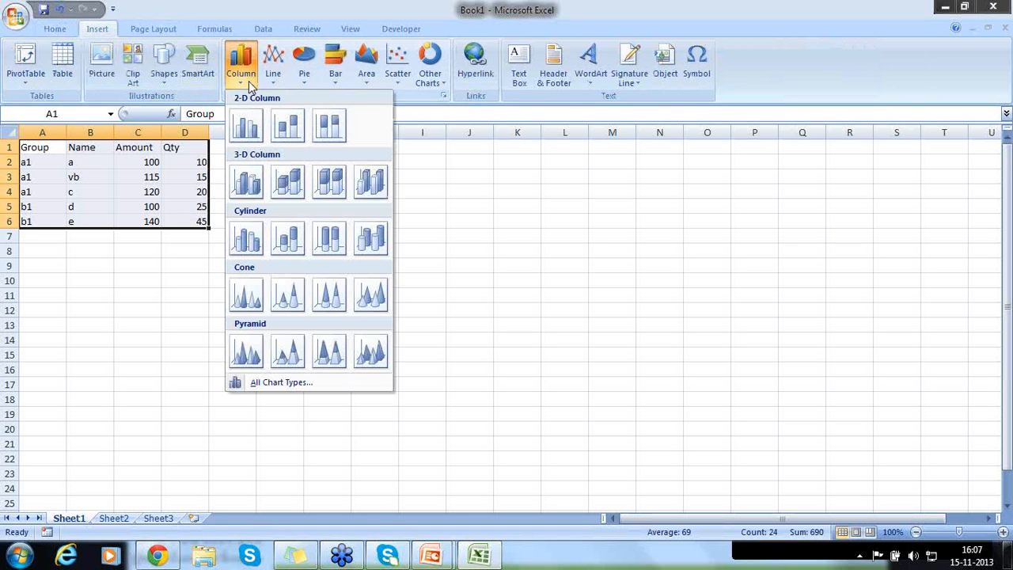
left_click(296, 124)
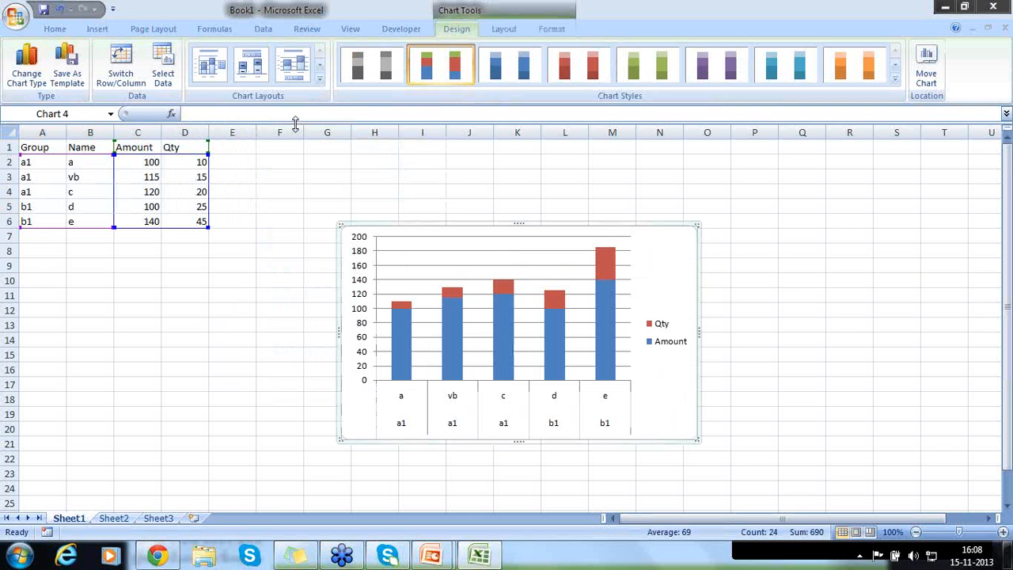
- Move the stacked column chart up beside the table, with its upper edge at about row 1 in column E
left_click(482, 234)
left_click_drag(482, 234, 414, 172)
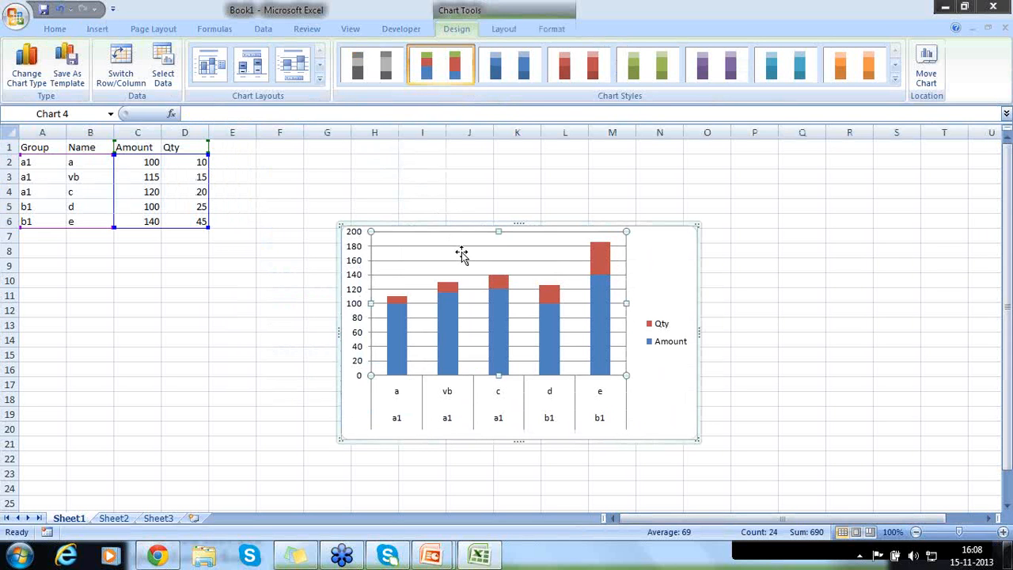
left_click_drag(455, 244, 409, 188)
left_click_drag(424, 225, 559, 327)
left_click(484, 235)
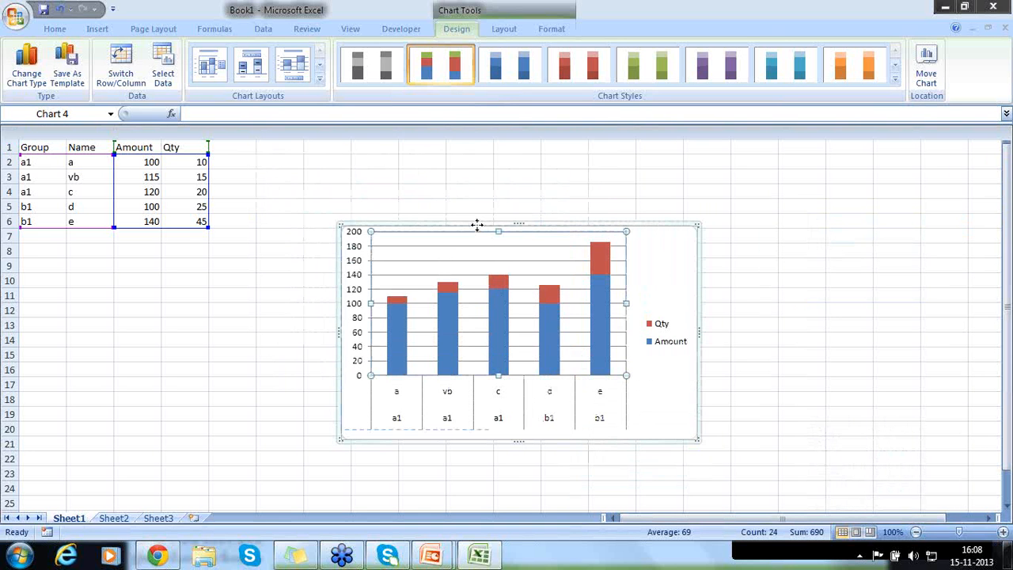
left_click_drag(477, 226, 375, 150)
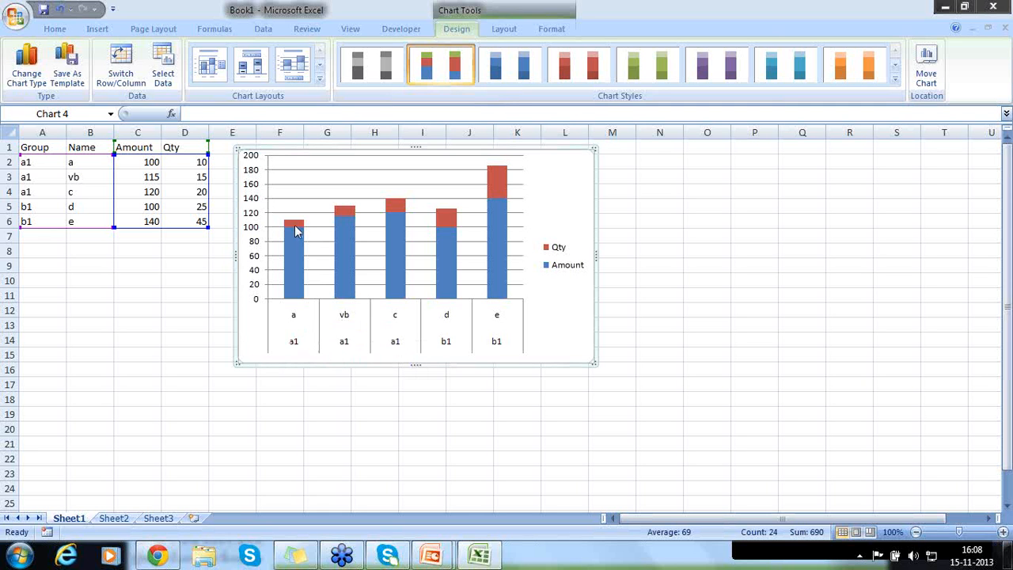
- Examine the stacked chart's data points and its data source, including the horizontal axis label range and the row/column orientation
mouse_move(293, 227)
mouse_move(495, 192)
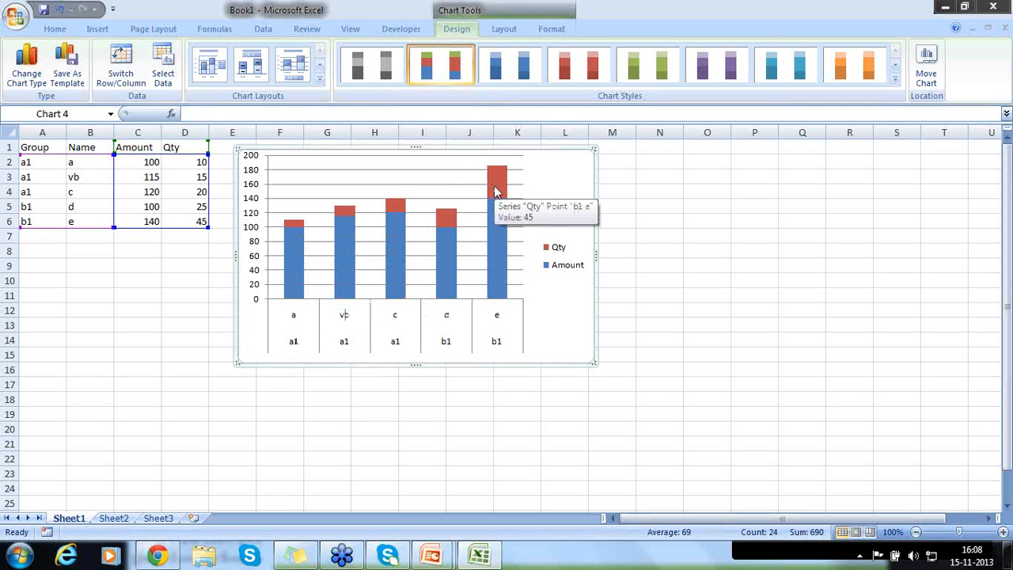
left_click(441, 171)
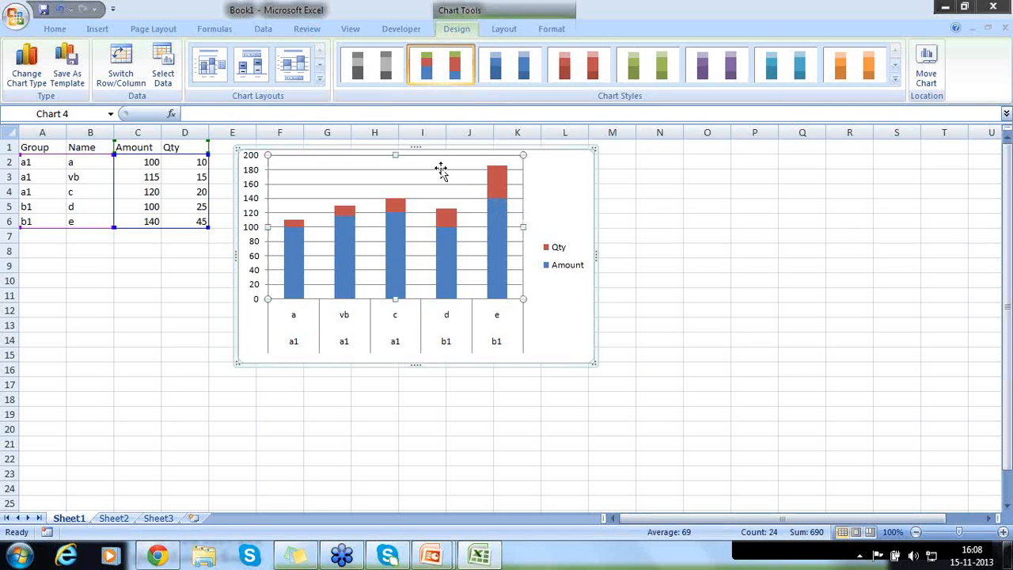
right_click(431, 152)
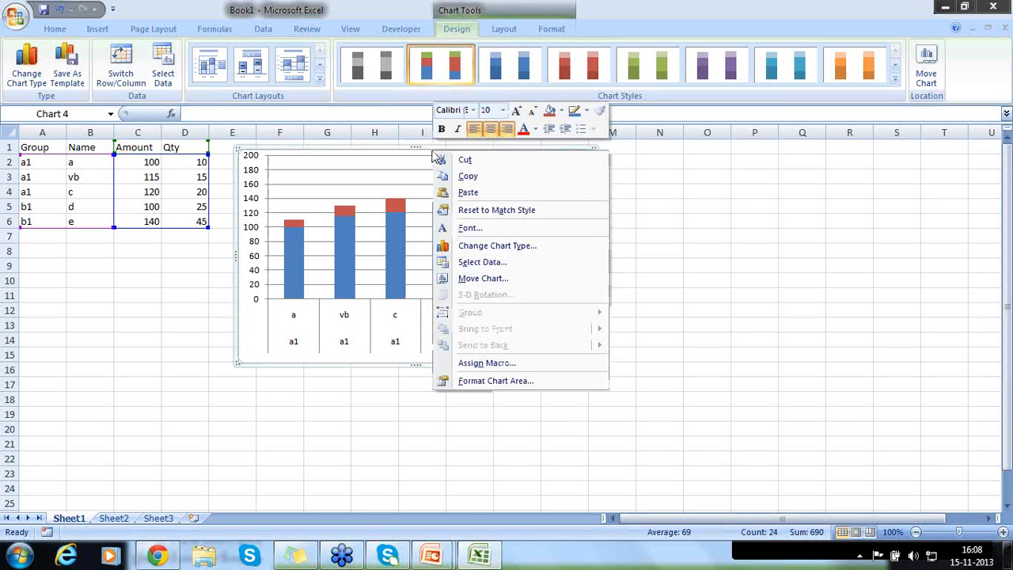
left_click(477, 262)
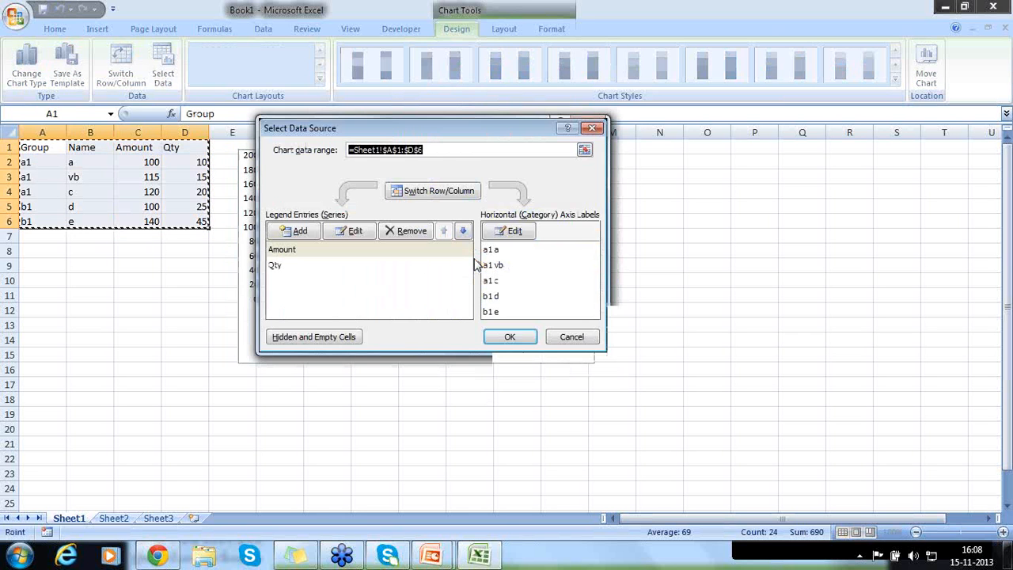
left_click(514, 231)
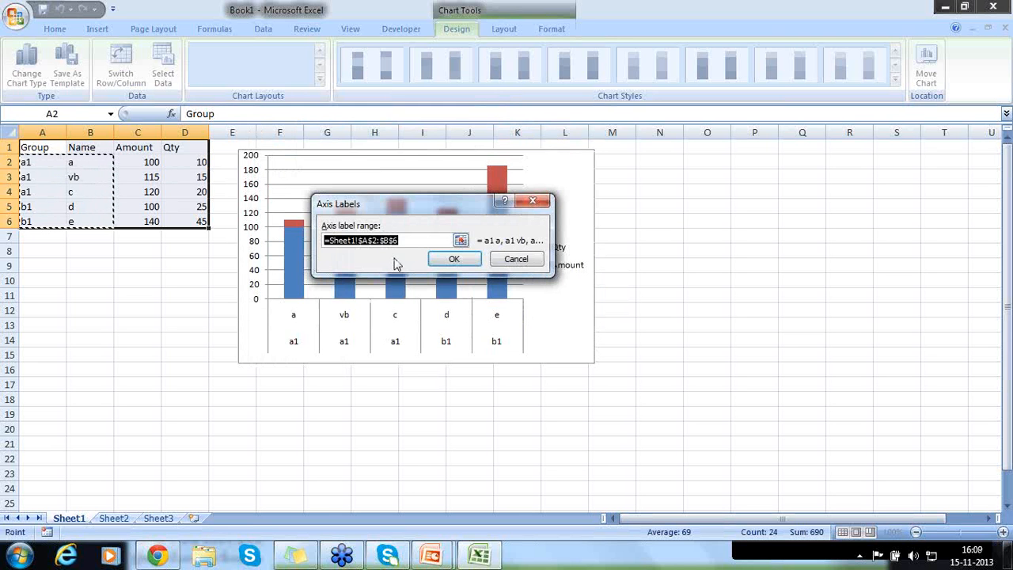
left_click(515, 259)
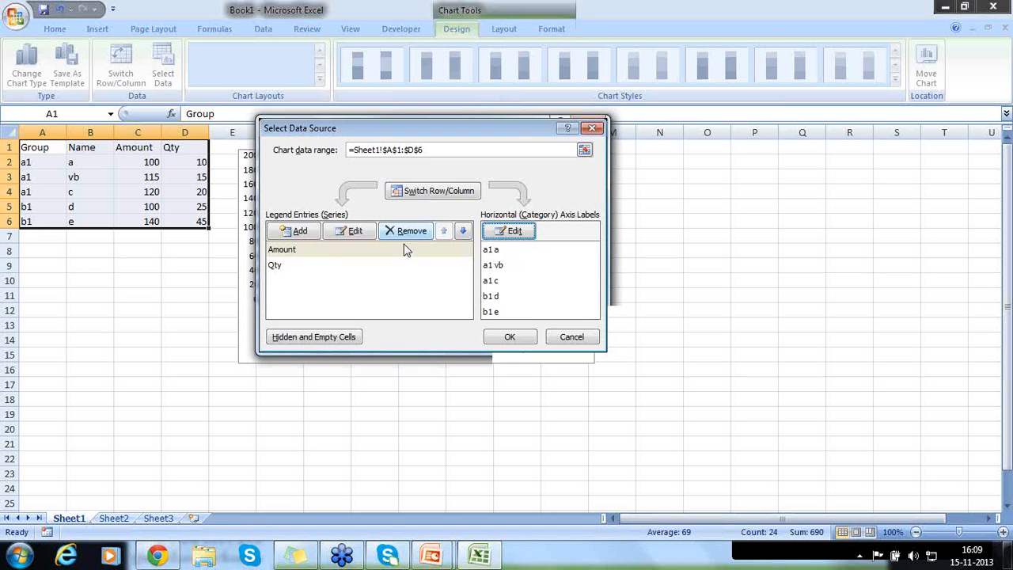
left_click(400, 196)
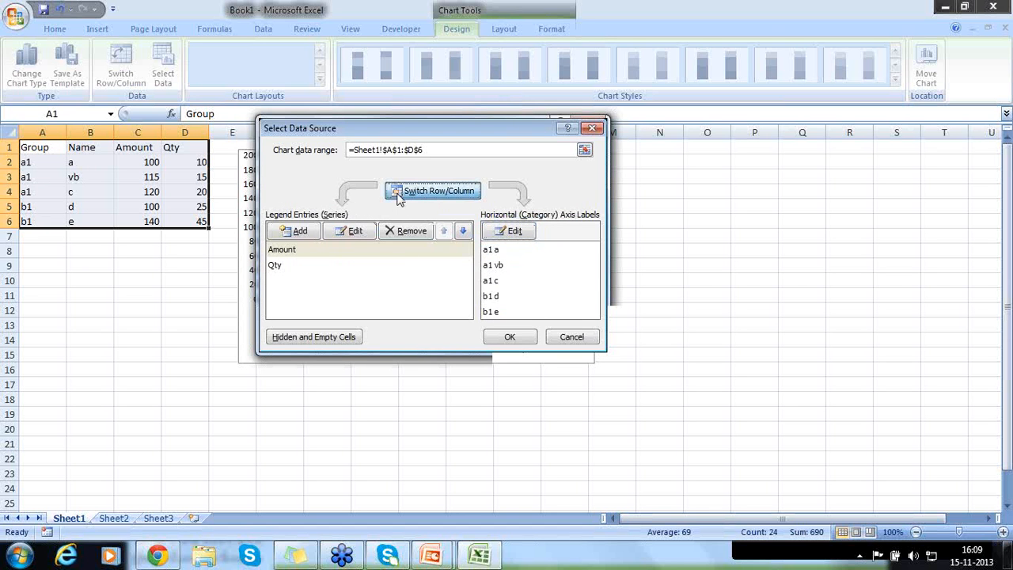
left_click(399, 196)
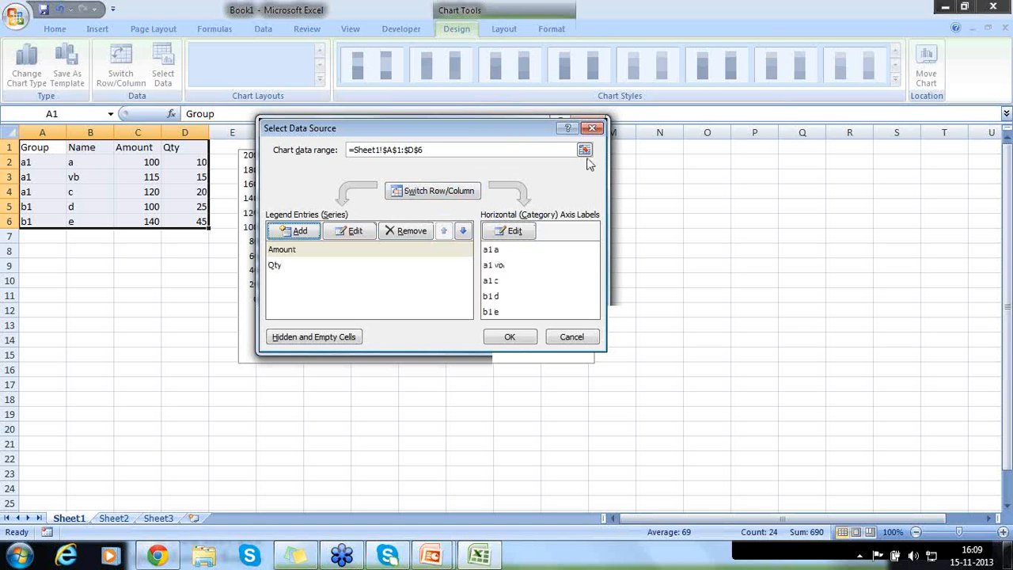
left_click(509, 337)
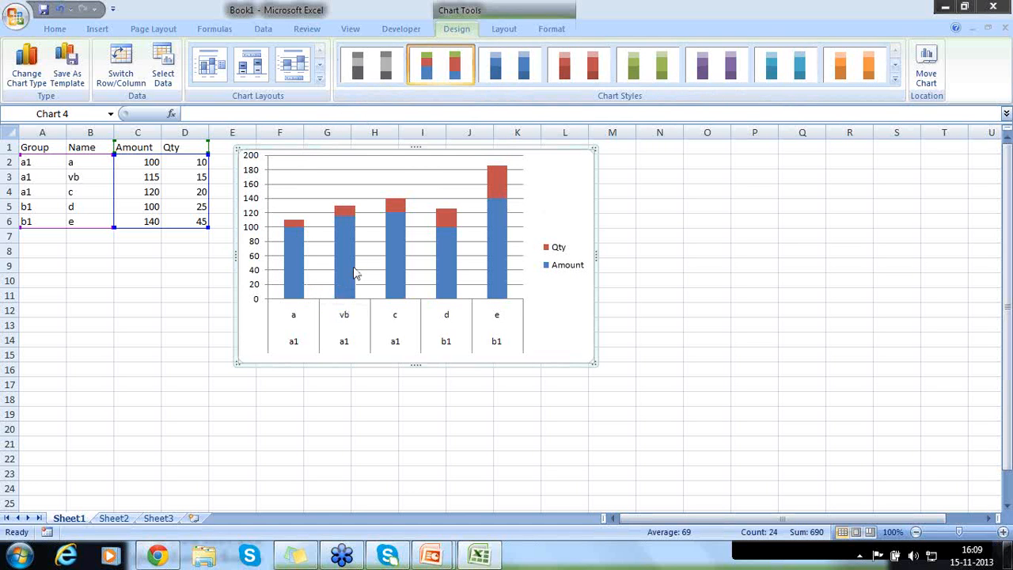
- Try the grey, blue, red and green chart styles on the stacked column chart and settle on the purple style
left_click(382, 67)
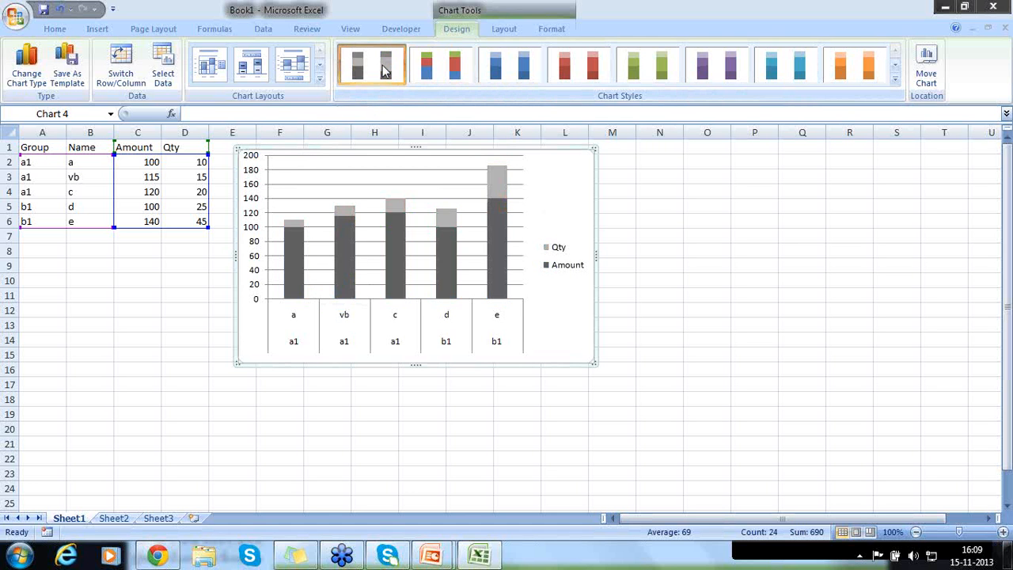
left_click(503, 70)
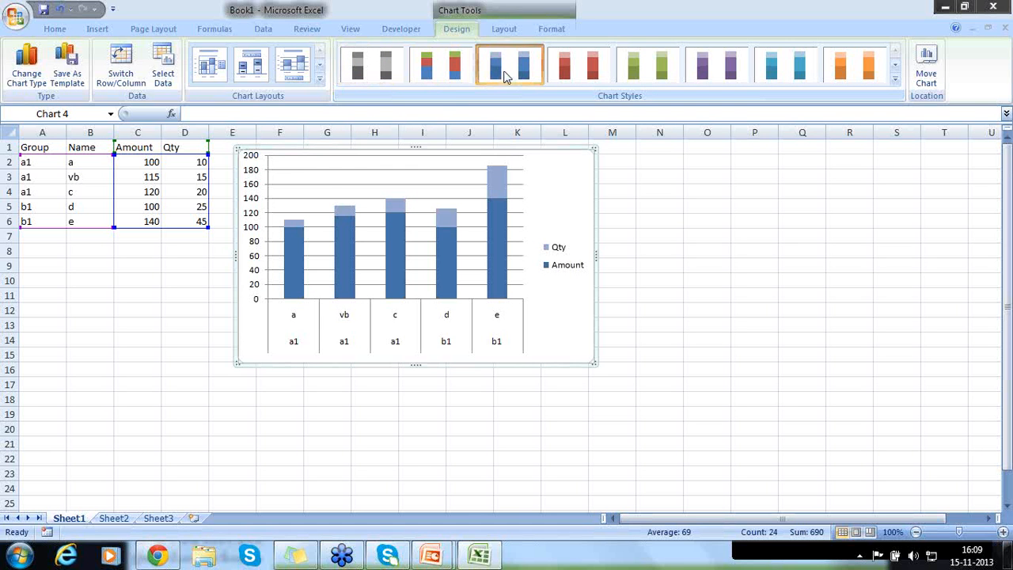
left_click(564, 73)
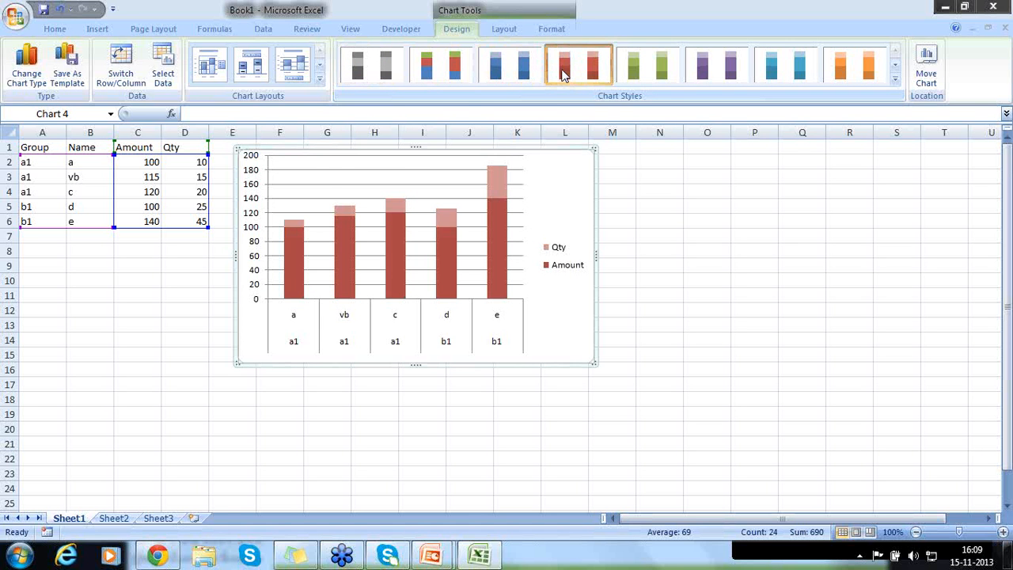
left_click(647, 69)
left_click(748, 71)
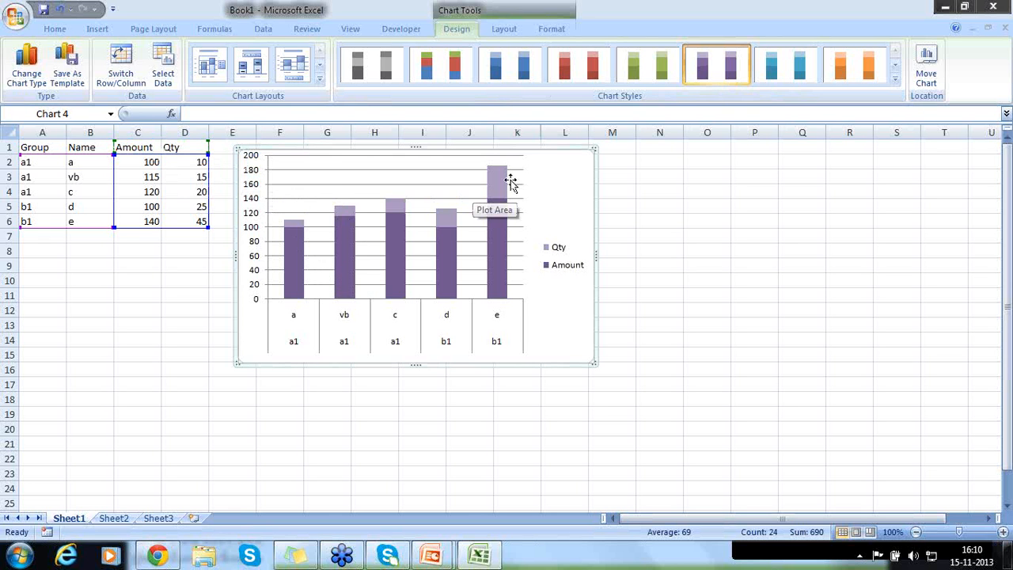
- Change the chart type from stacked column to 2-D clustered column
mouse_move(498, 182)
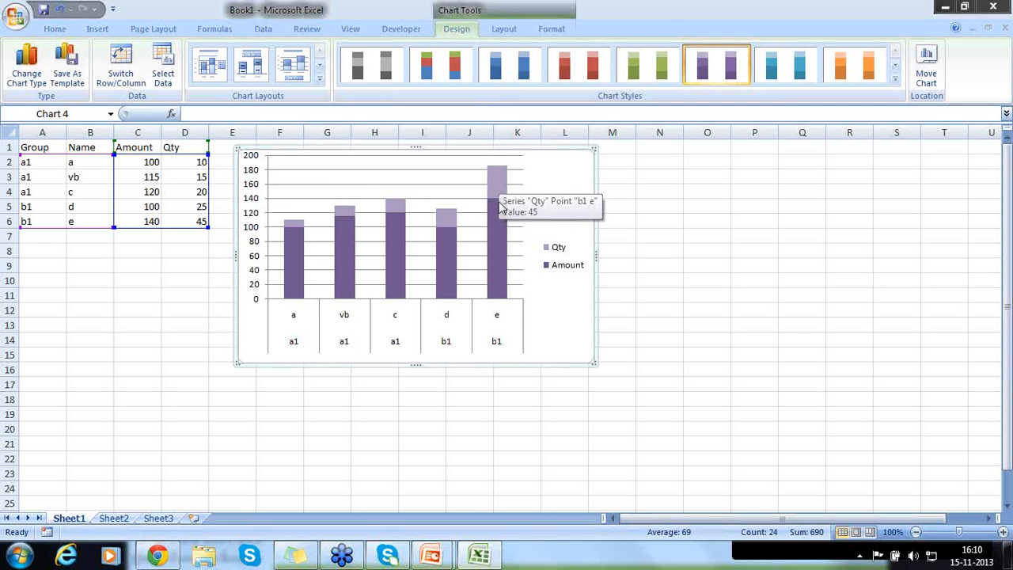
mouse_move(499, 229)
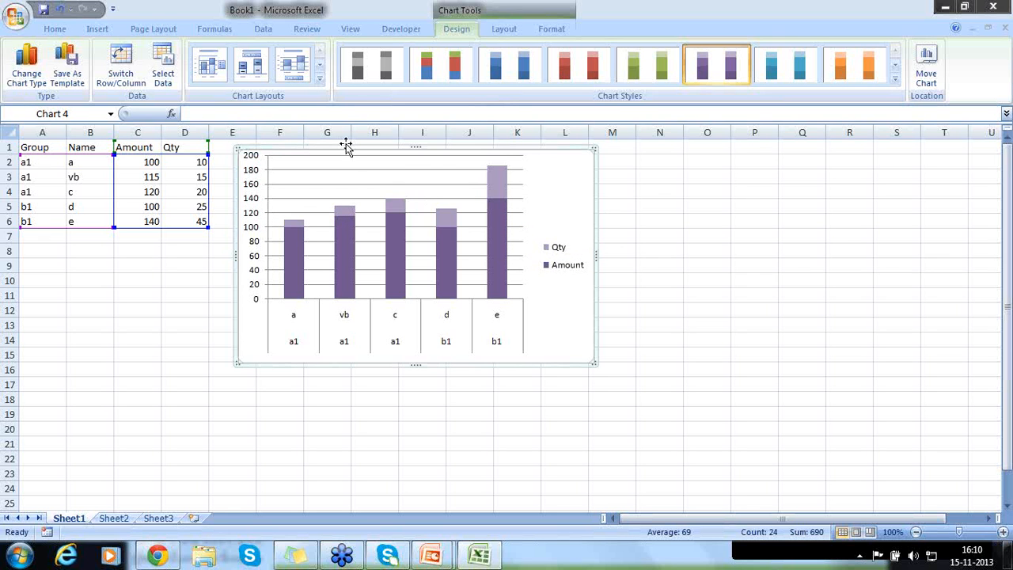
right_click(366, 179)
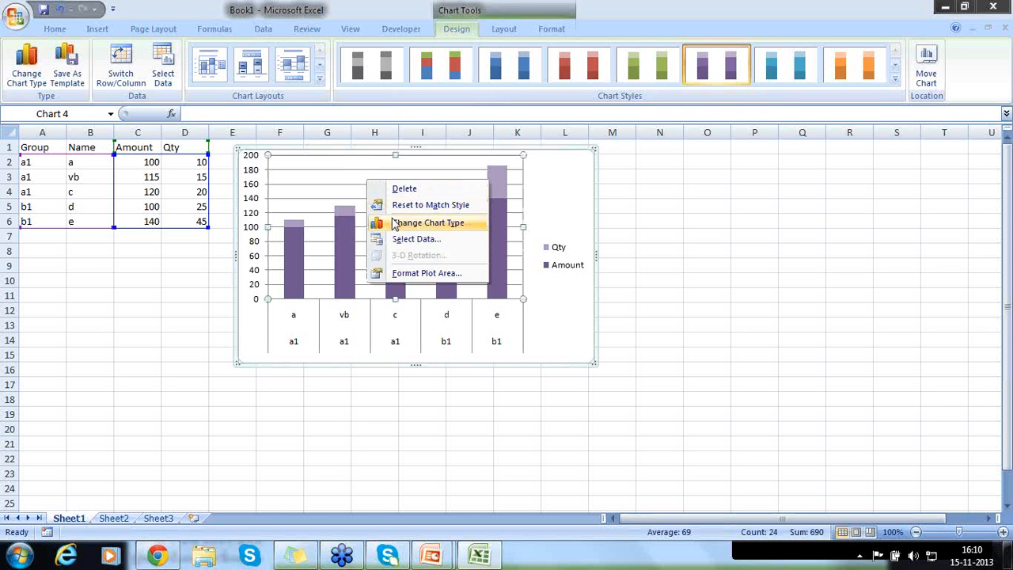
left_click(395, 224)
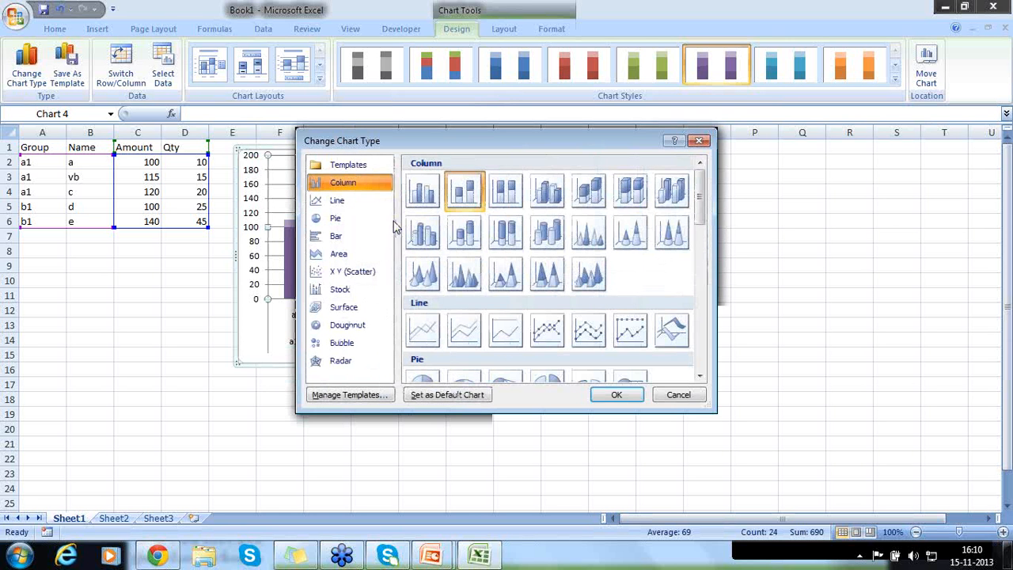
left_click(432, 204)
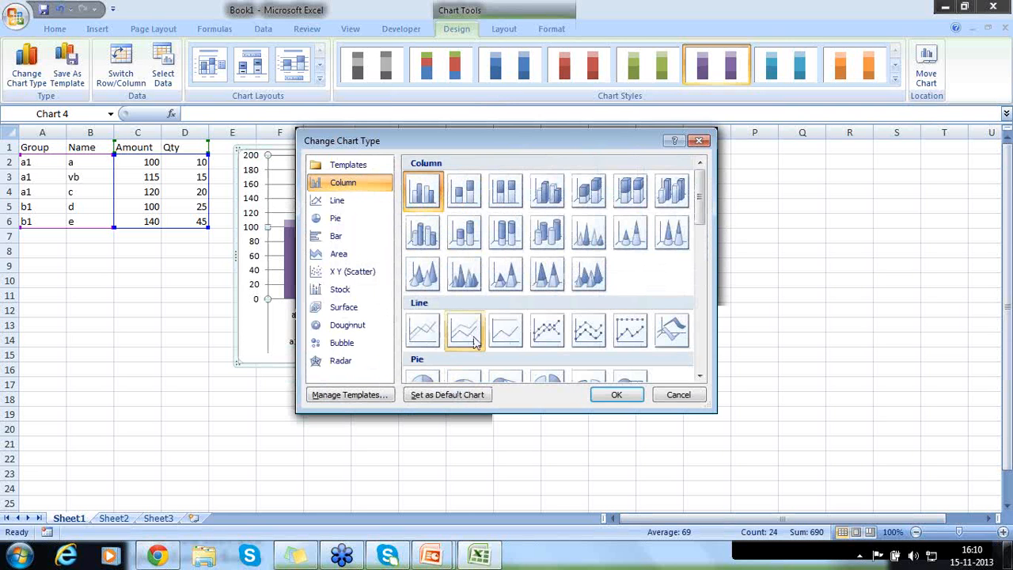
left_click_drag(490, 149, 332, 94)
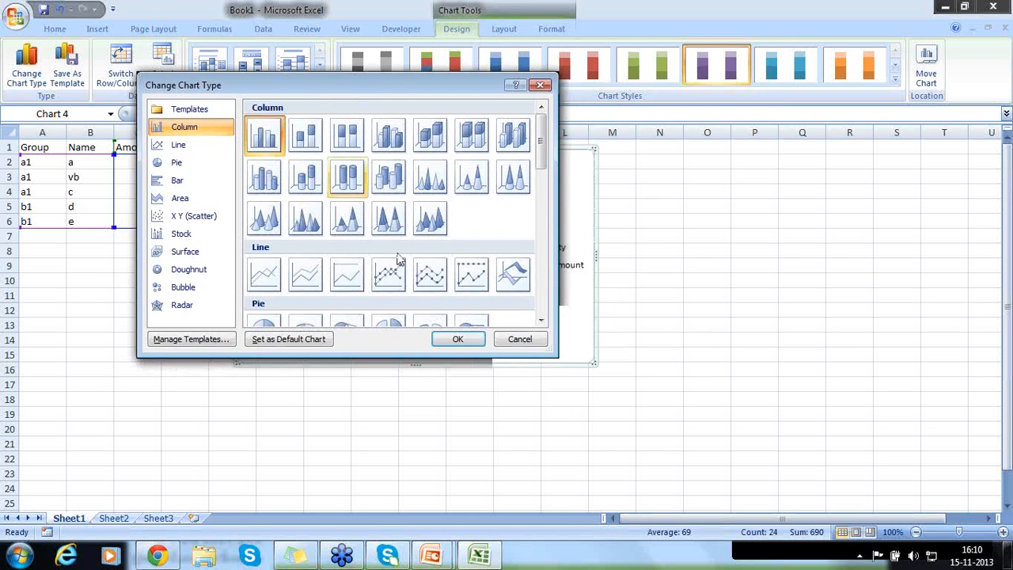
left_click(452, 343)
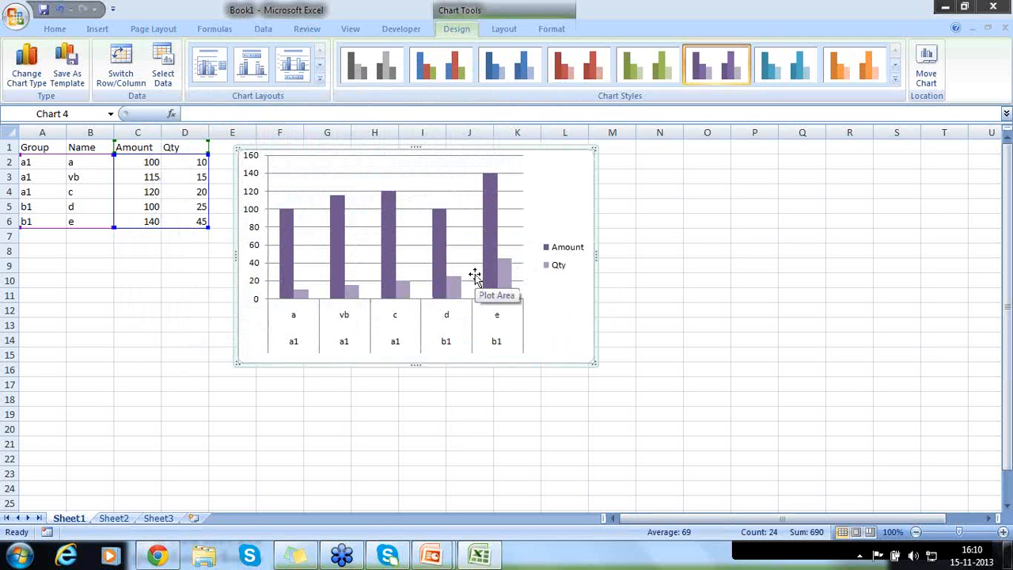
- Change the chart type from 2-D clustered column to 3-D Cone
right_click(429, 172)
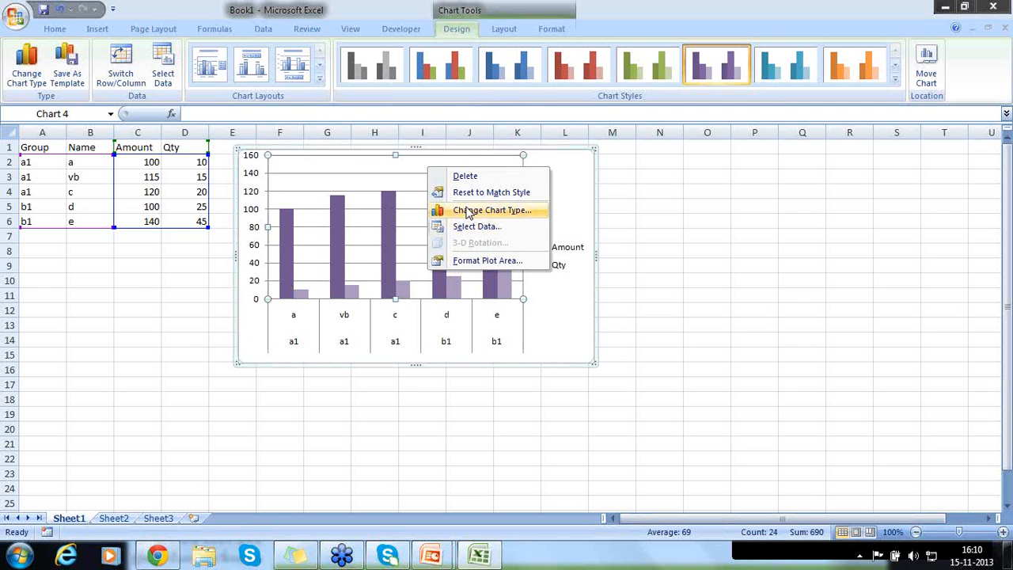
left_click(468, 212)
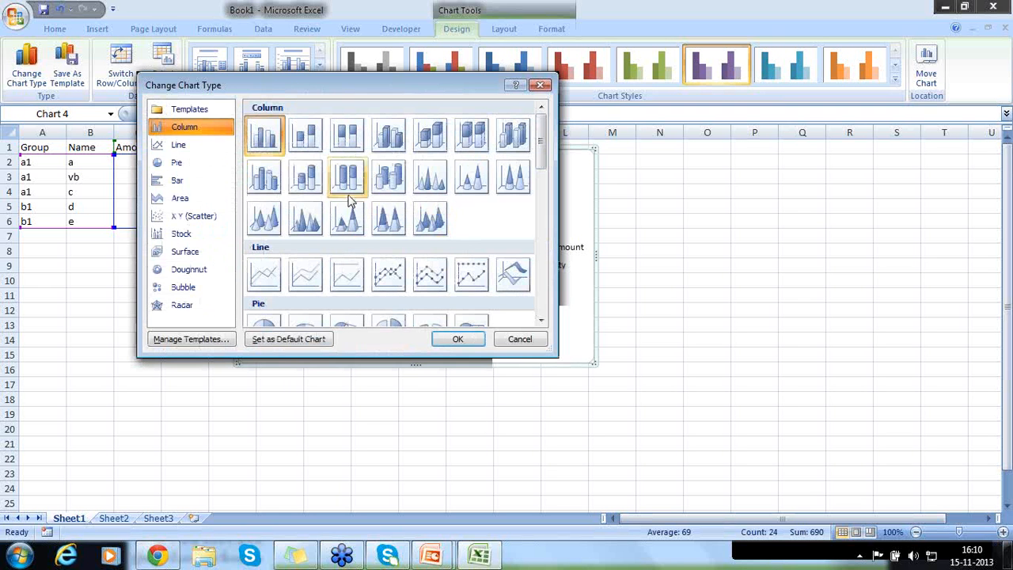
left_click(262, 222)
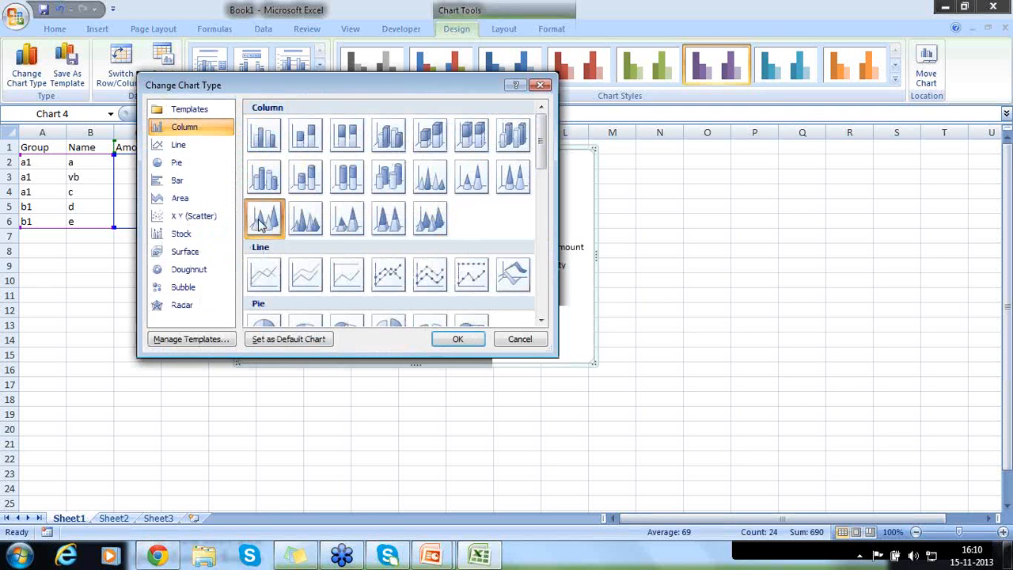
left_click(457, 338)
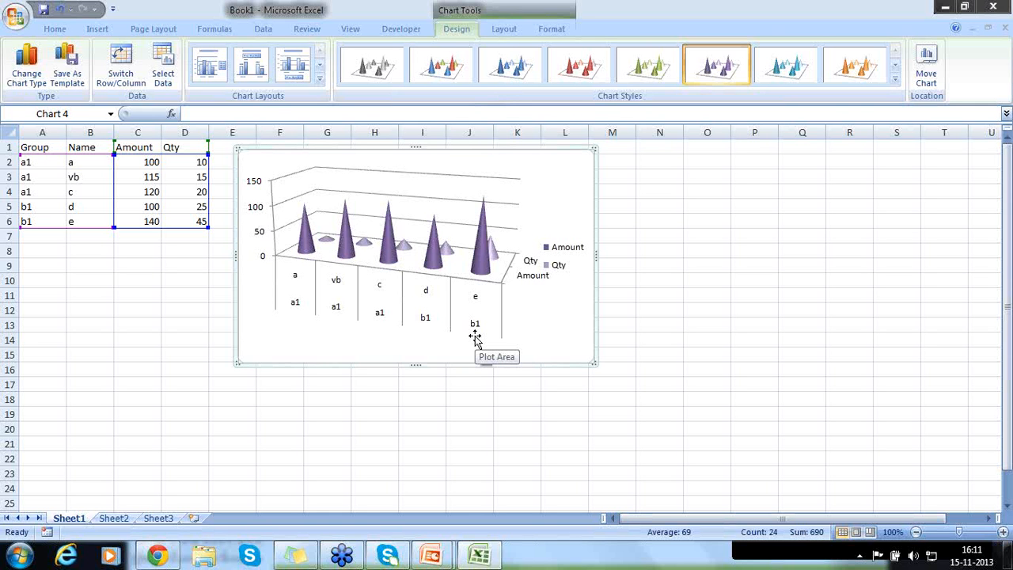
right_click(480, 258)
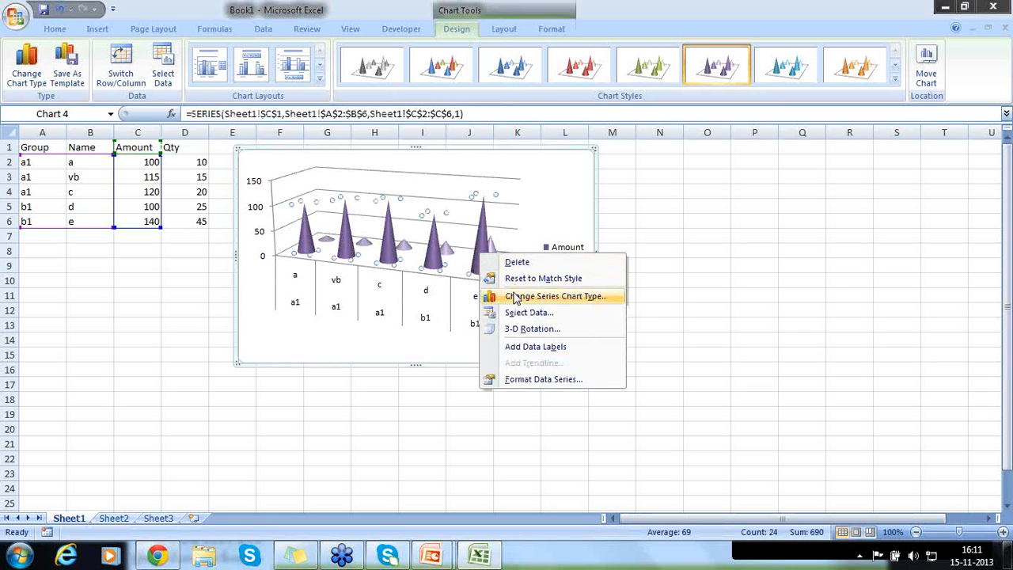
left_click(515, 297)
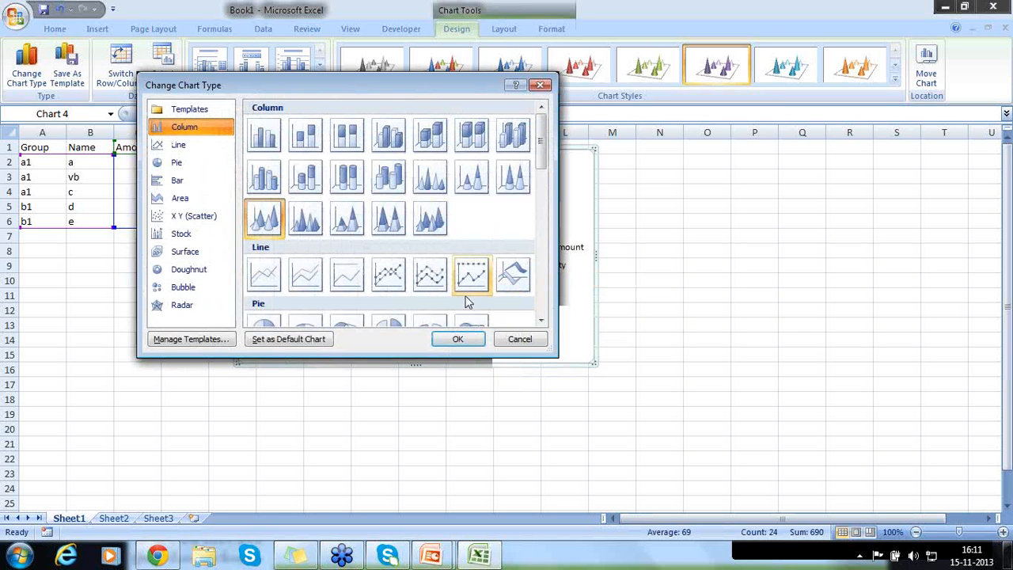
left_click(518, 339)
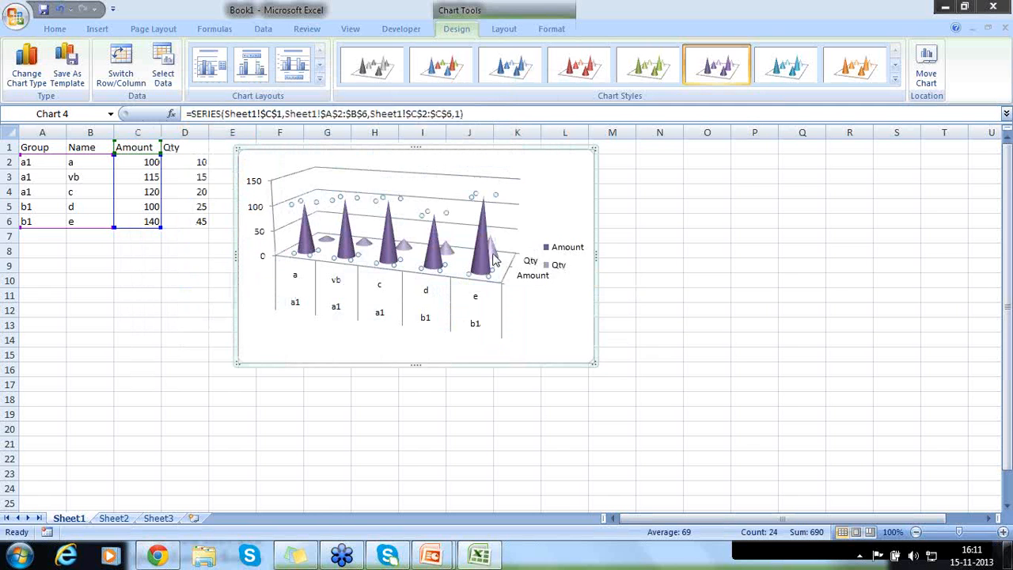
- Format the Qty series' column shape, trying Partial Cone and settling on Cylinder
right_click(492, 249)
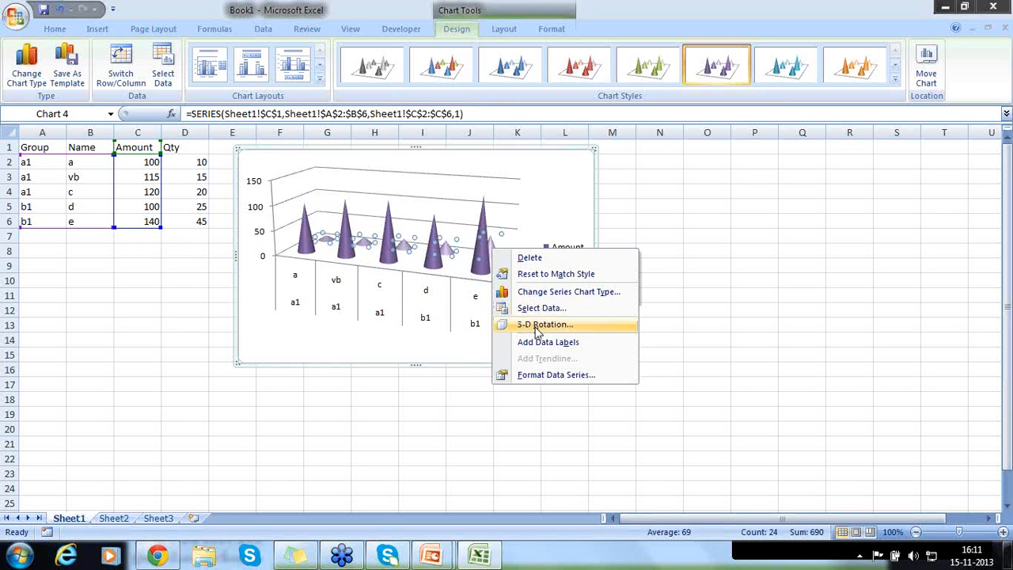
left_click(540, 373)
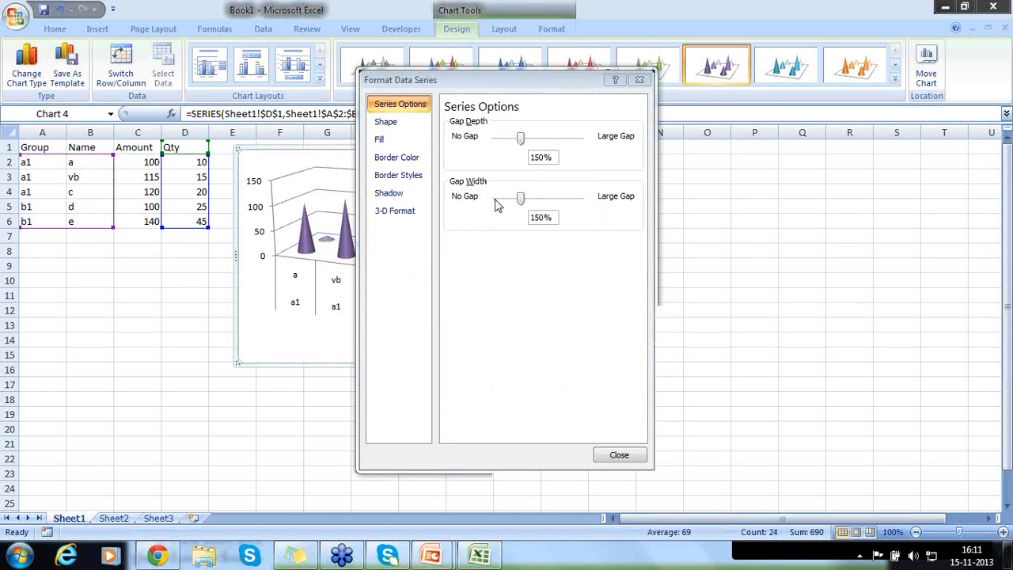
left_click(402, 127)
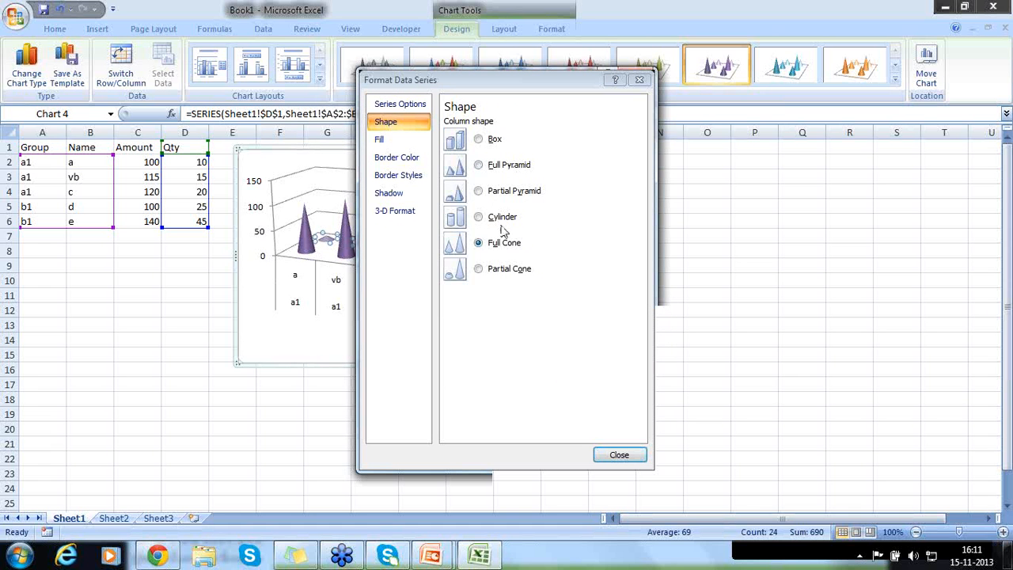
left_click(480, 269)
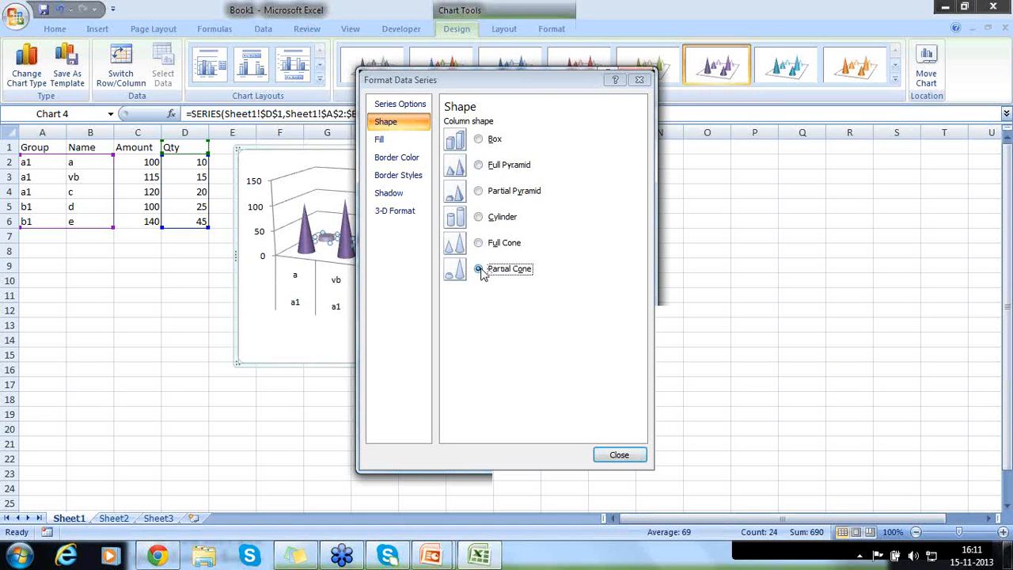
left_click(479, 220)
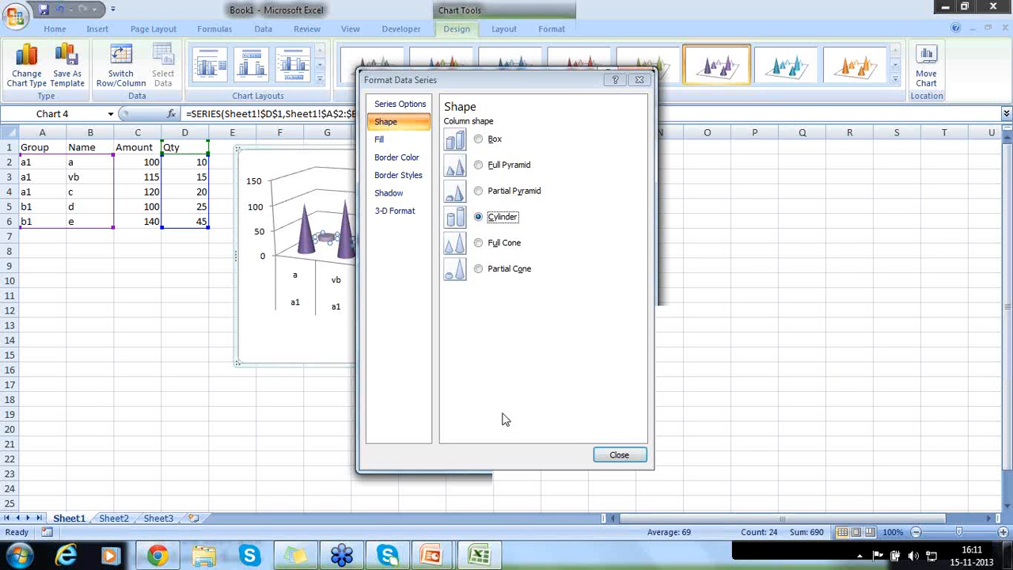
left_click(638, 80)
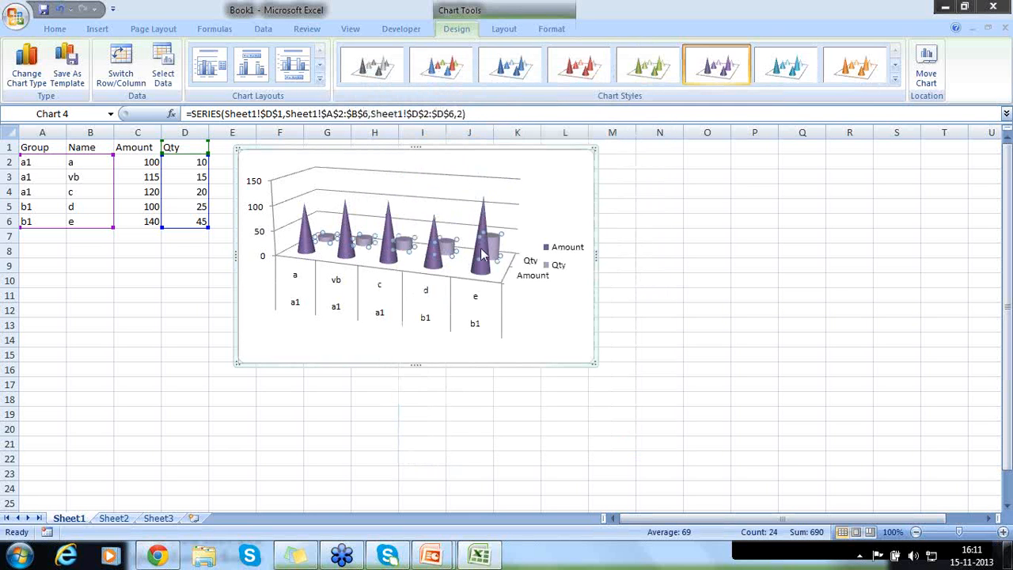
- Change the whole chart to the Clustered Cylinder type and apply the green chart style
mouse_move(482, 255)
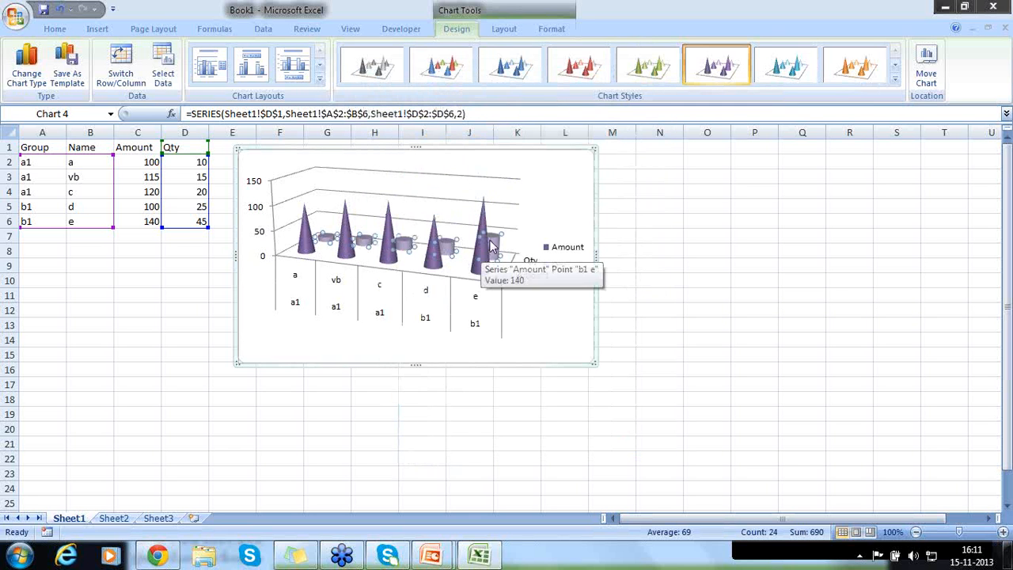
left_click(438, 226)
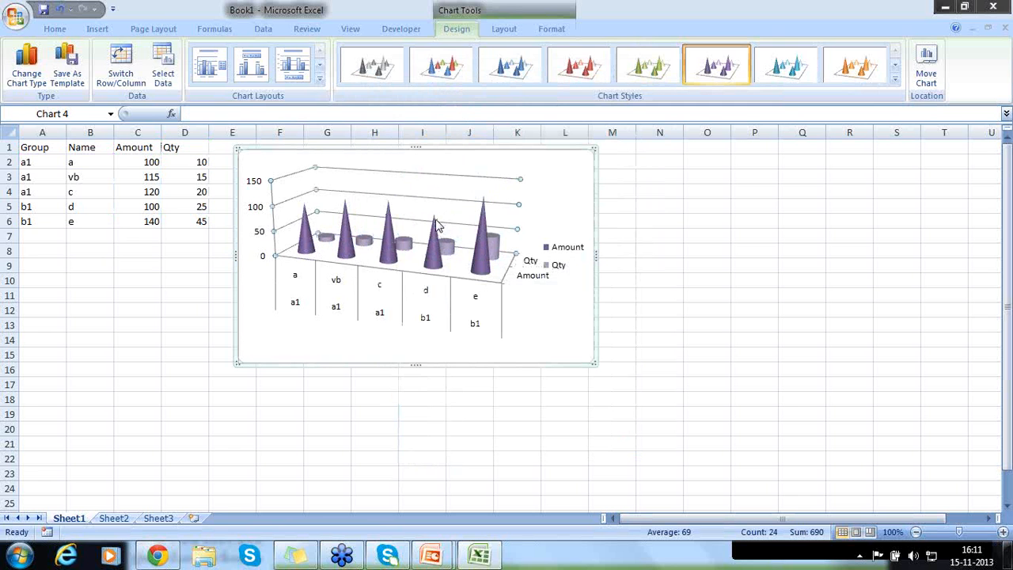
left_click(536, 176)
left_click(529, 153)
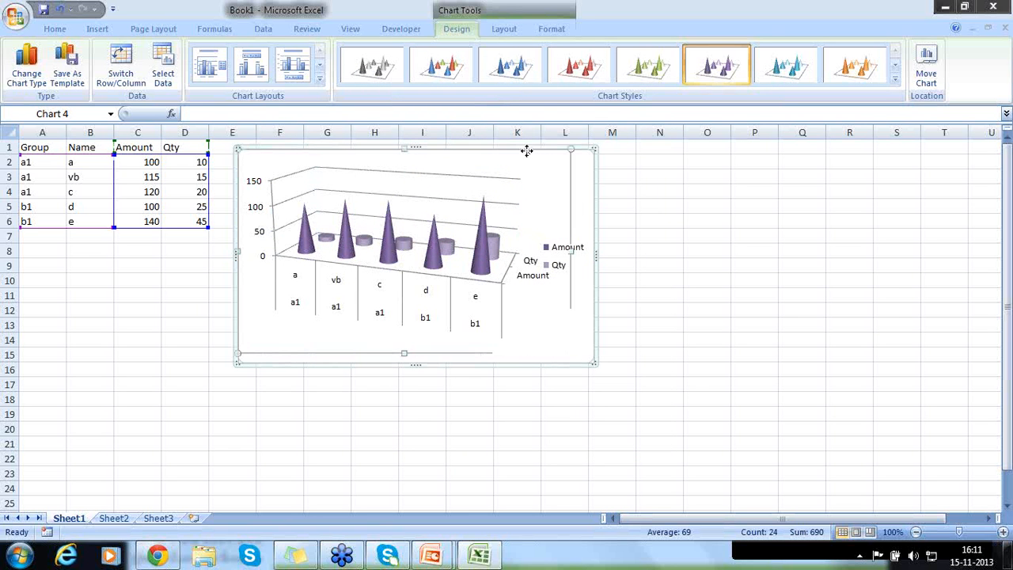
right_click(528, 152)
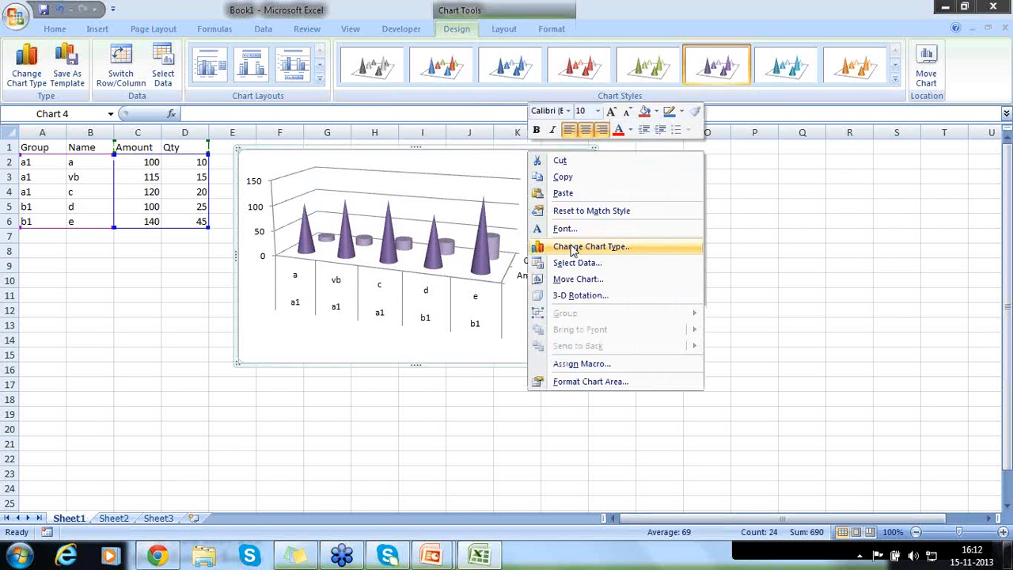
left_click(572, 246)
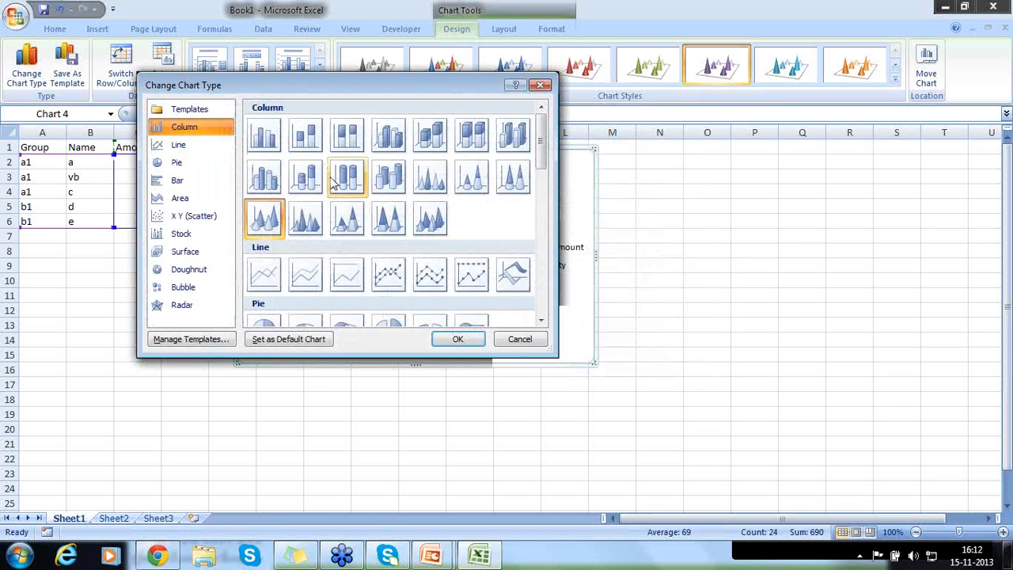
left_click(269, 179)
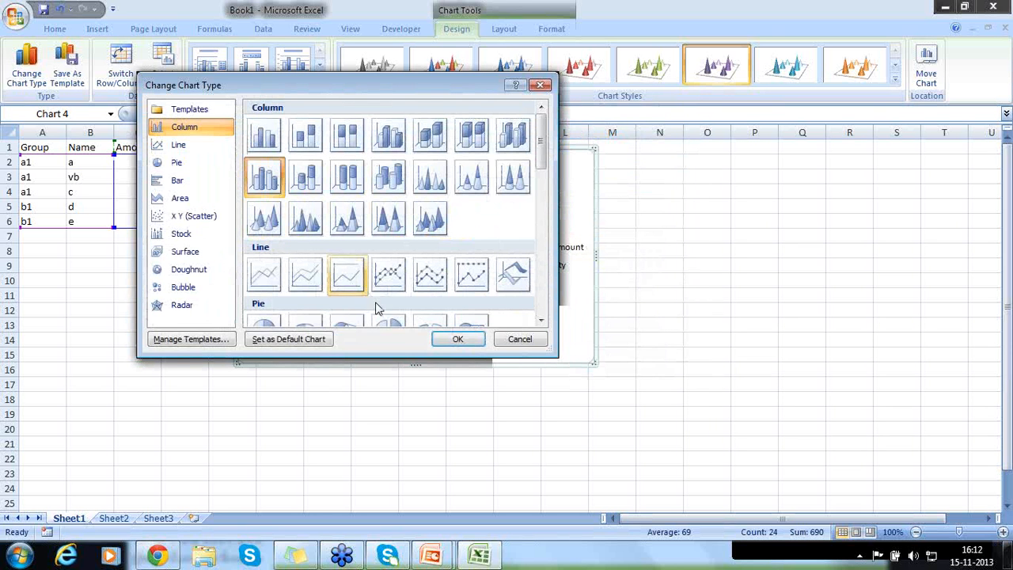
left_click(458, 339)
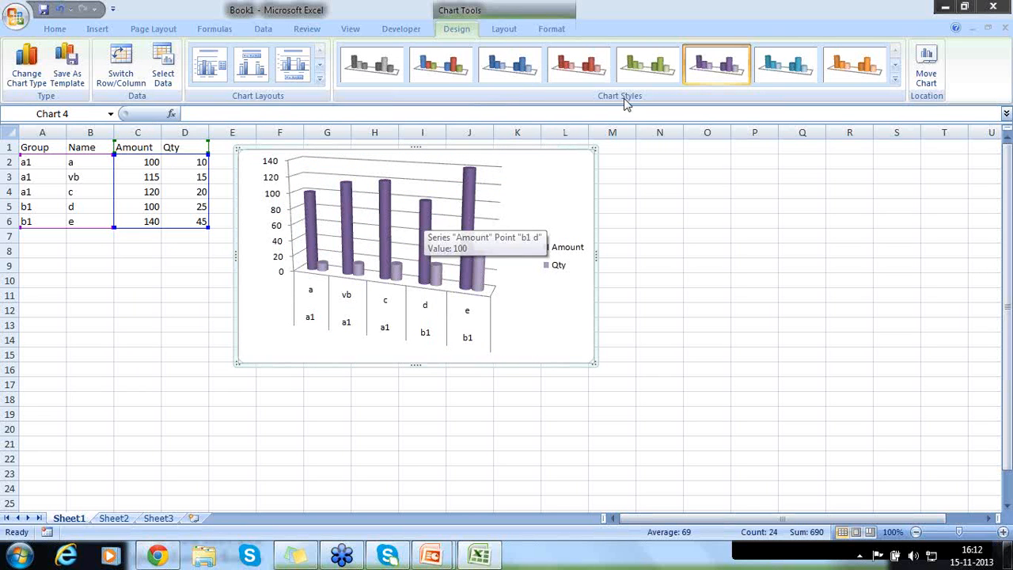
left_click(641, 81)
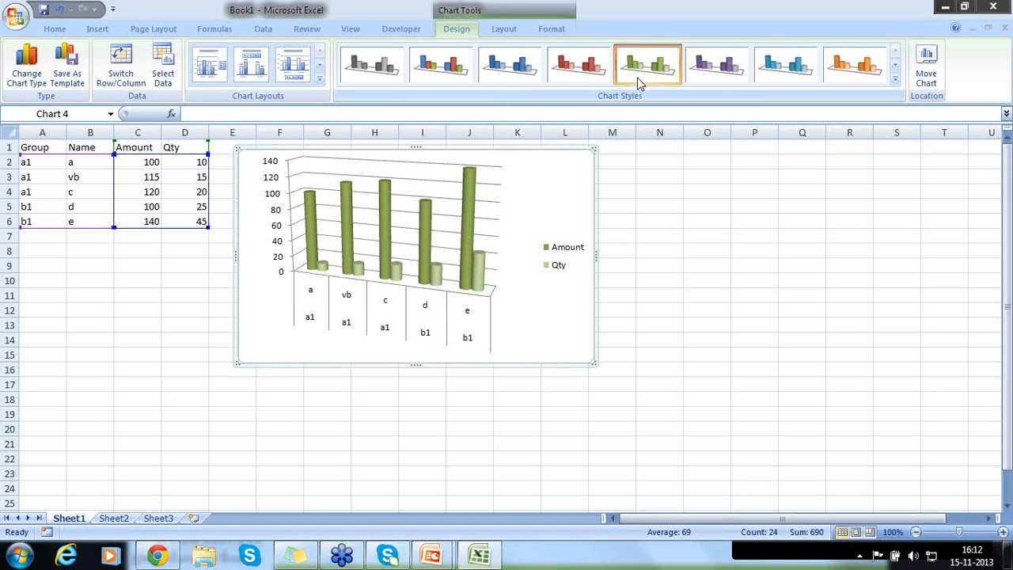
left_click(641, 79)
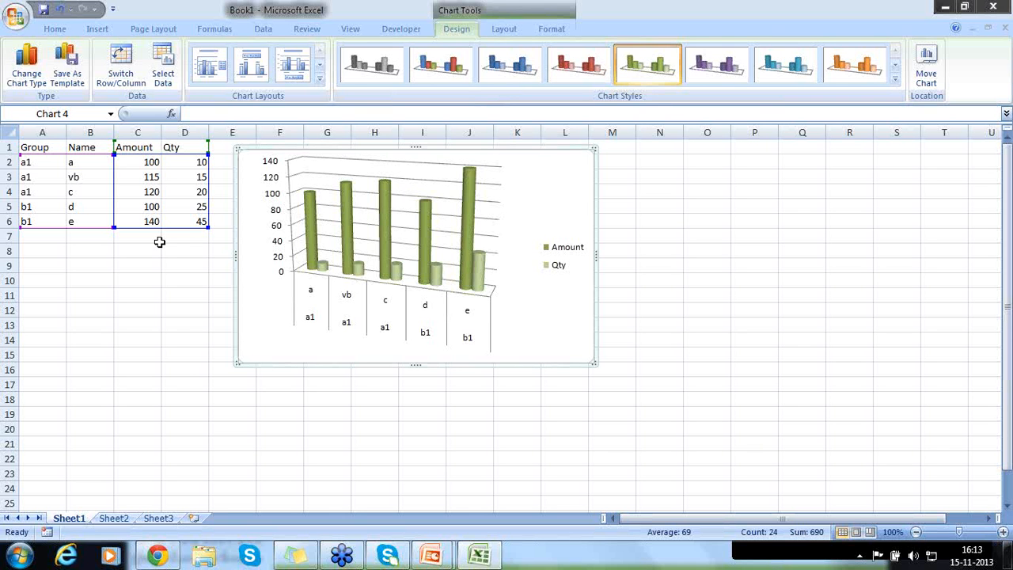
- On Sheet2, enter the column headings Year in A1 and Month in B1
left_click(121, 519)
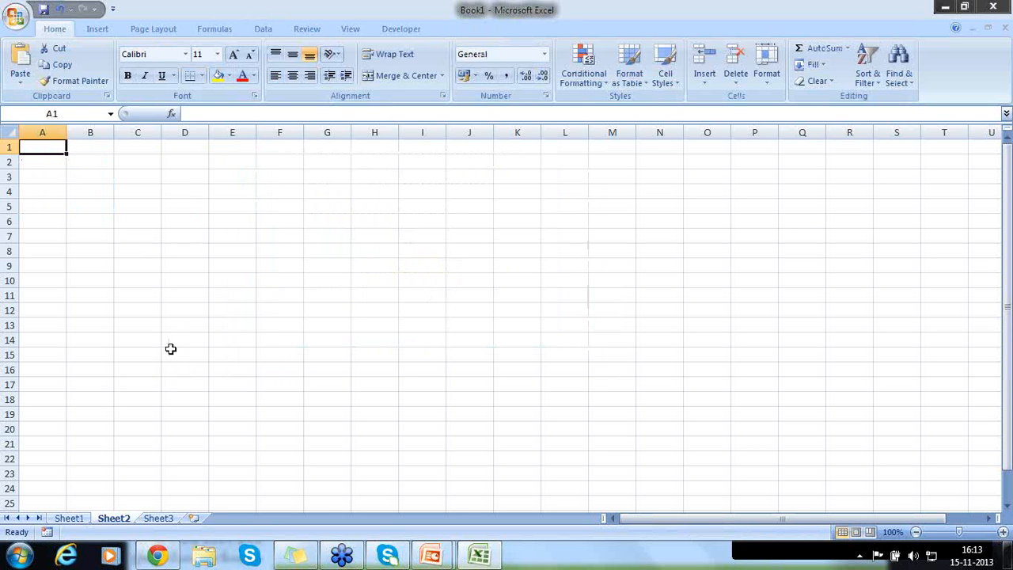
type("M")
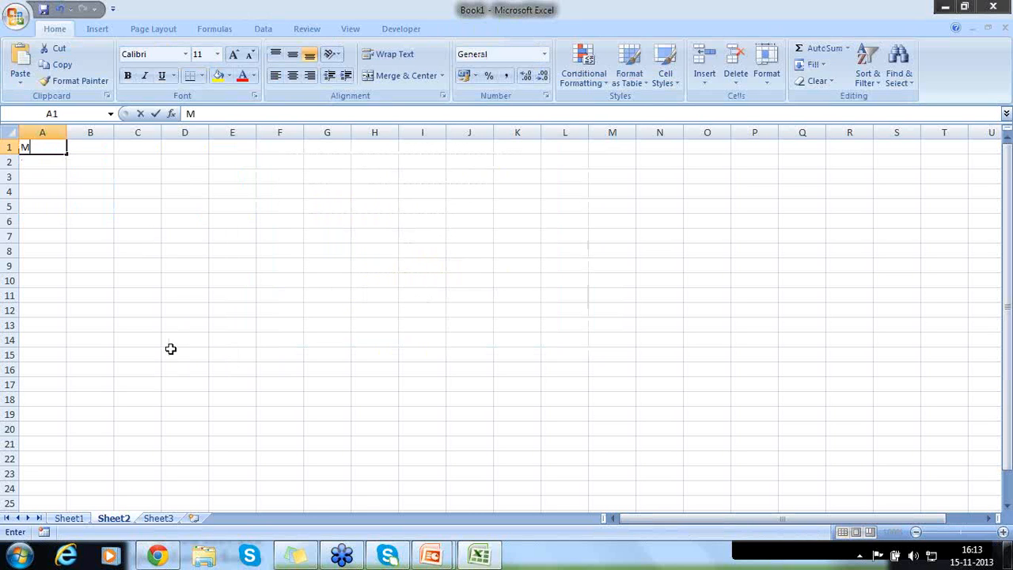
type("onth")
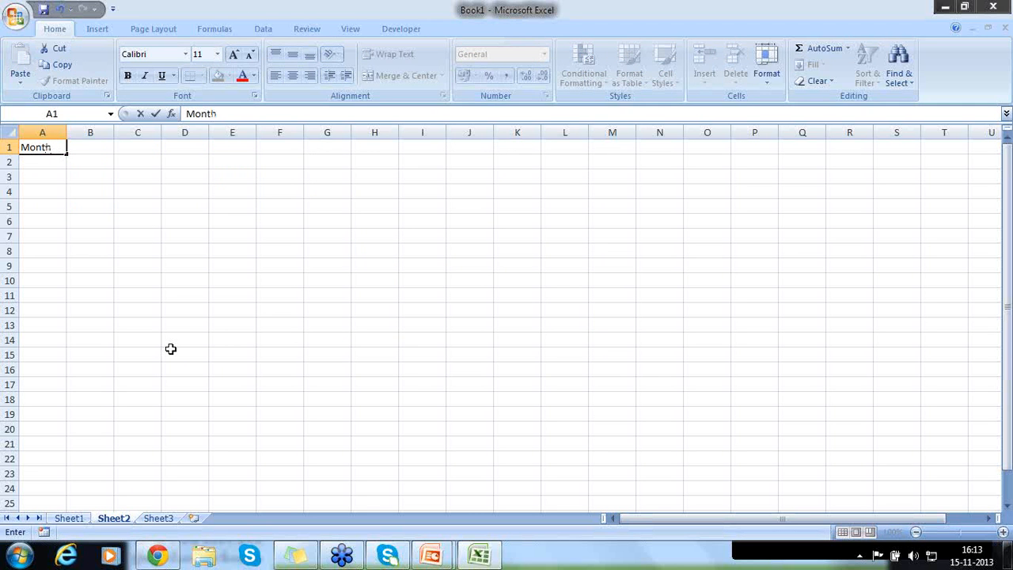
key("Return")
key("Up")
type("Year")
key("Tab")
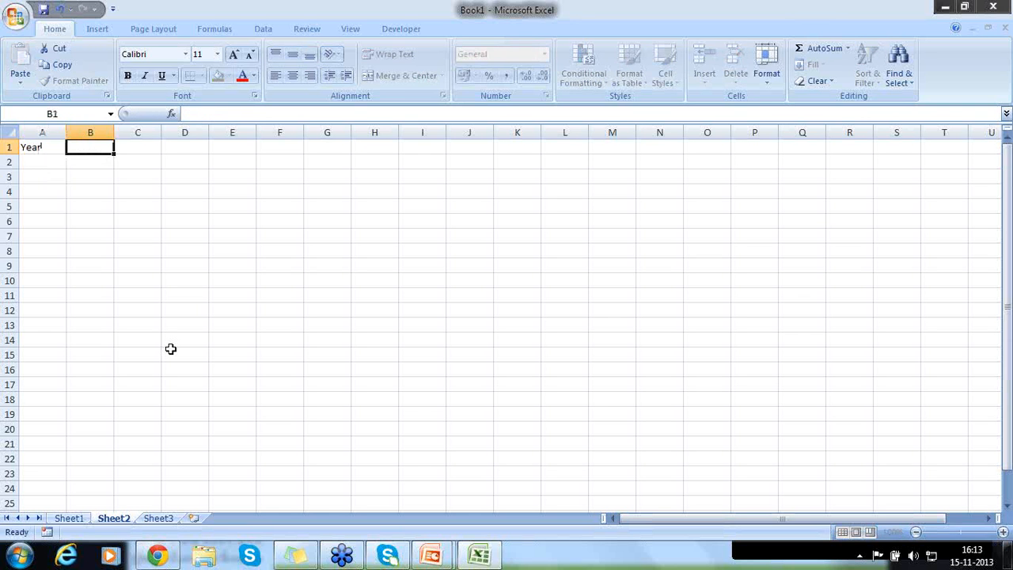
type("Month.")
key("Tab")
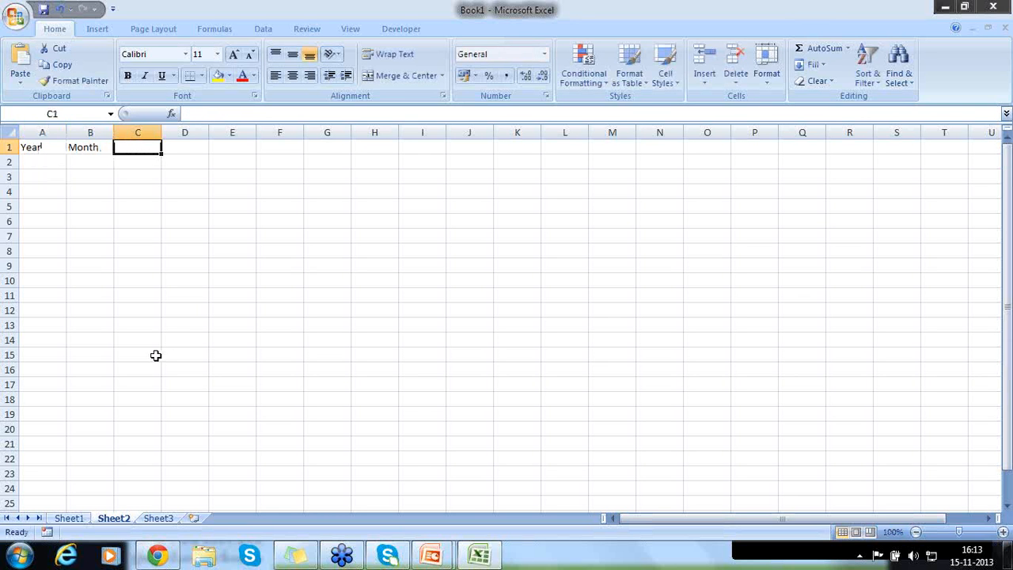
- Continue the heading row with Date, Name and Amount in cells C1 to E1
type("Date")
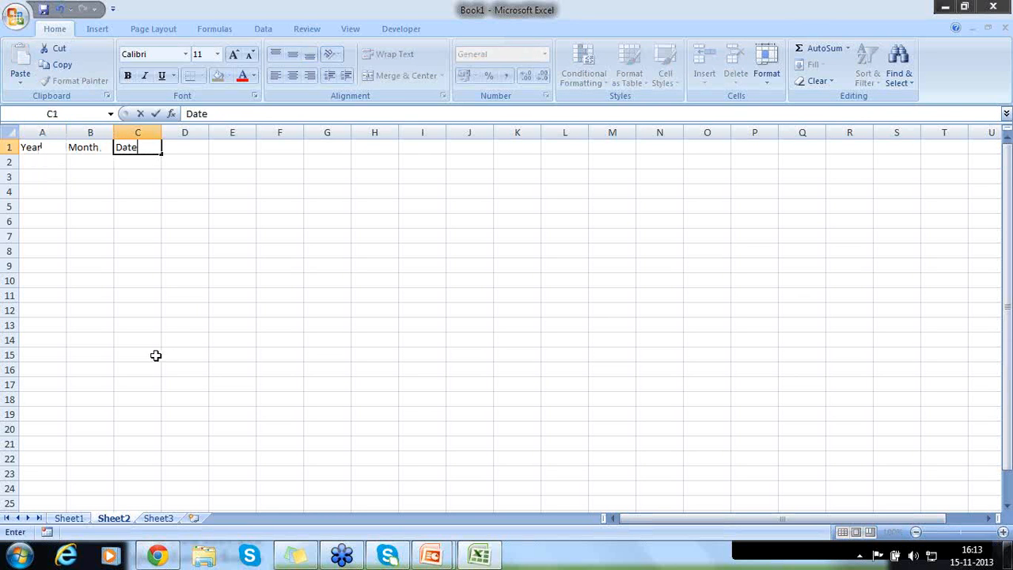
key("Tab")
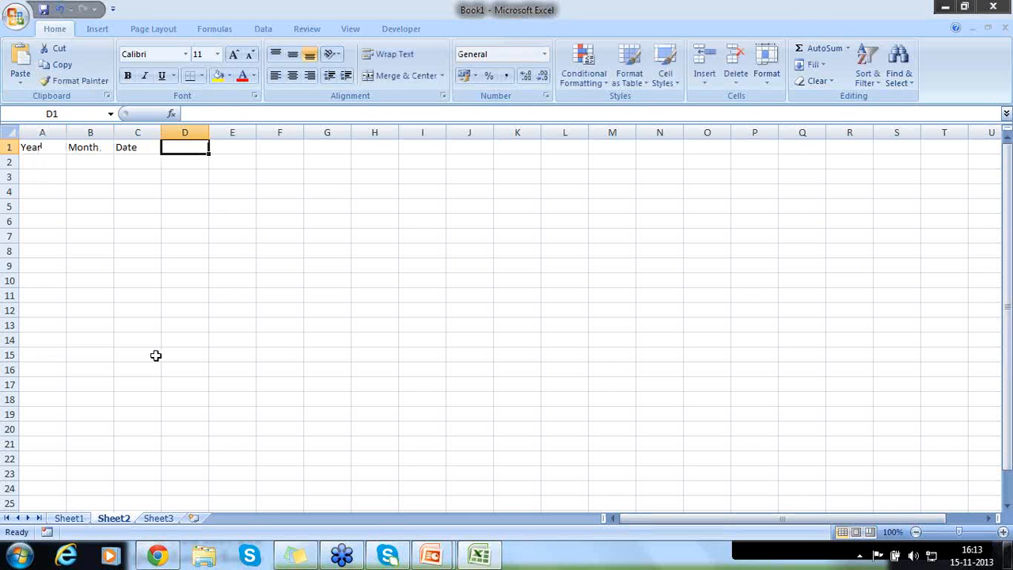
type("Name")
key("Tab")
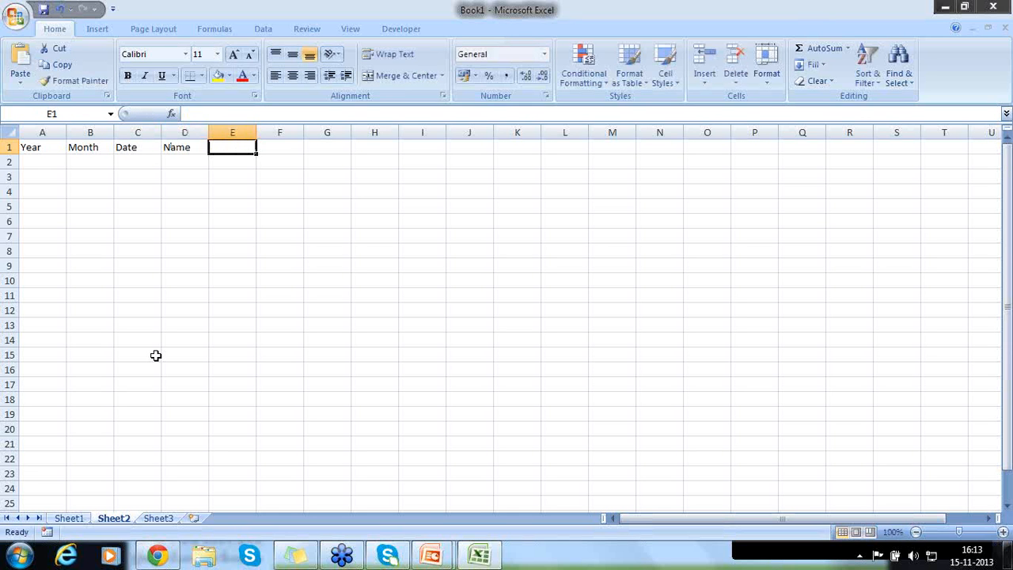
type("Amount")
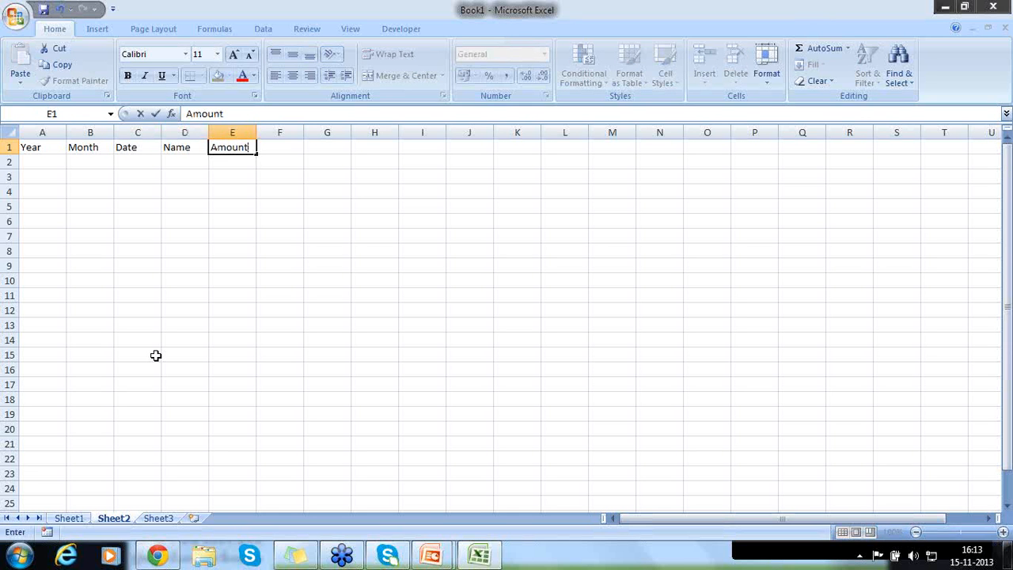
key("Tab")
key("Down")
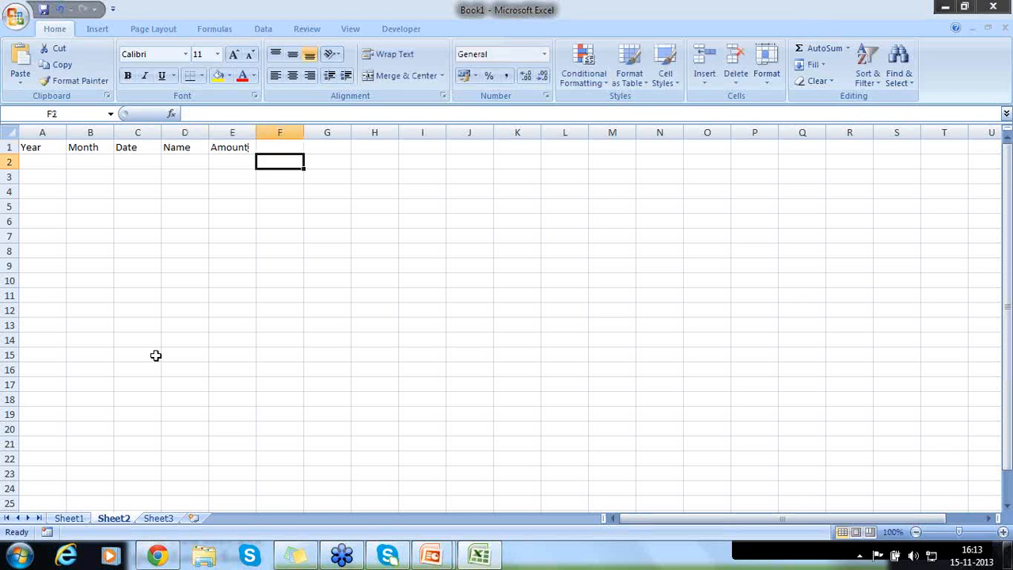
- Delete the Name column from Sheet2 and select cell D2 under the Amount heading
key("Left")
key("Left")
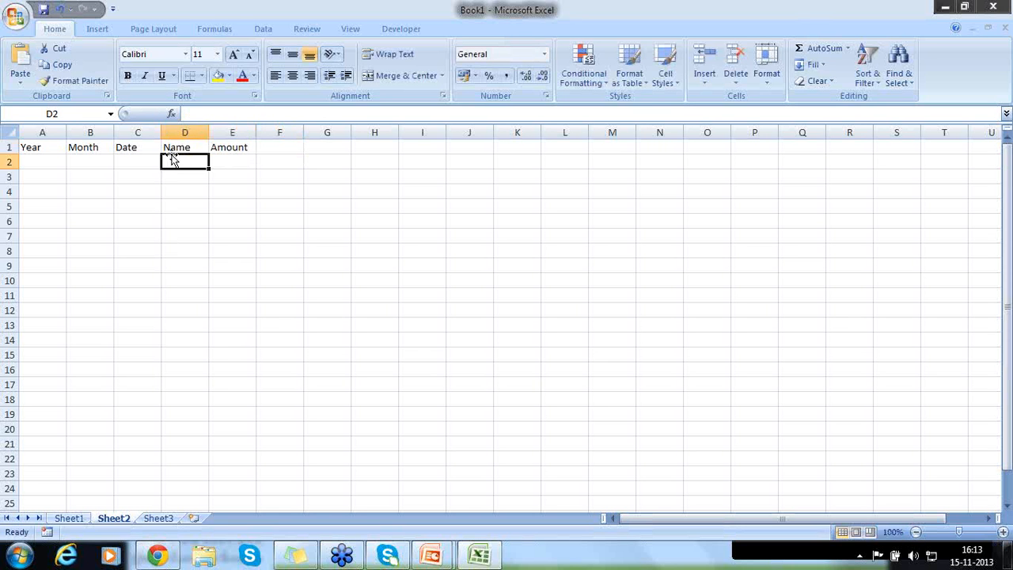
right_click(173, 124)
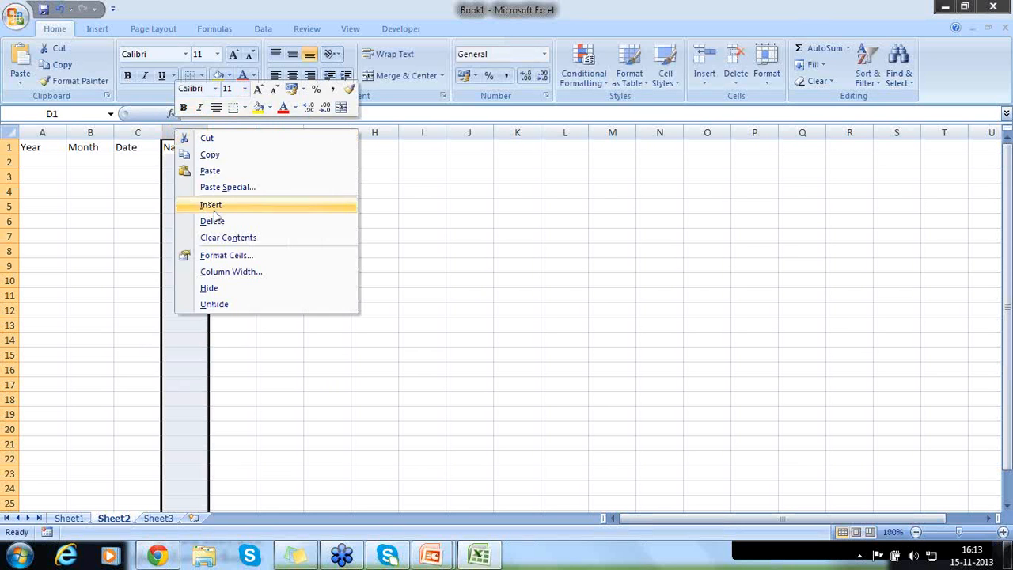
left_click(217, 224)
left_click(174, 160)
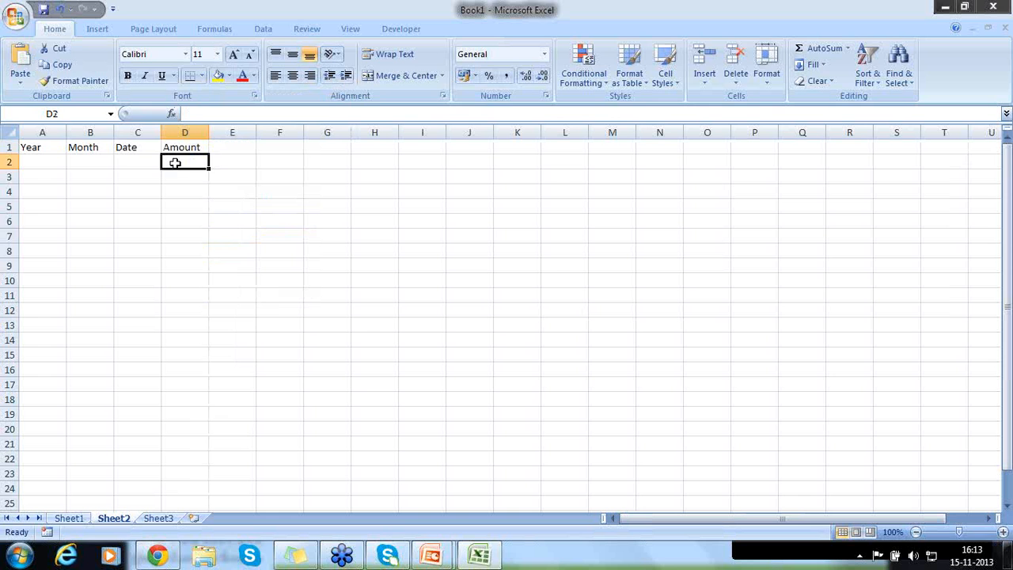
- Enter the date 01-Nov-2013 in C2 and the amount 100 in D2
left_click(118, 158)
type("01-")
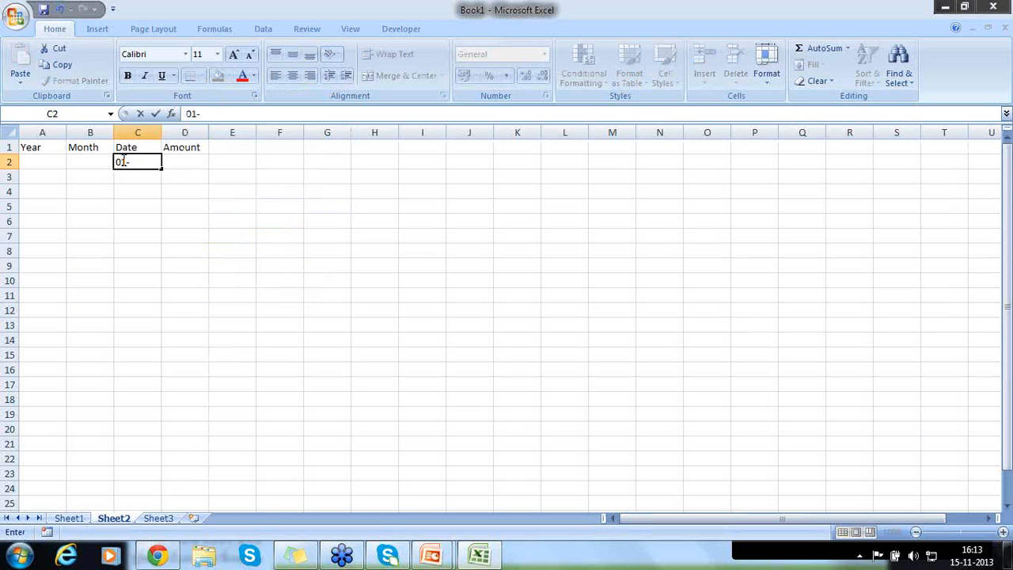
type("Nov-2013")
key("Return")
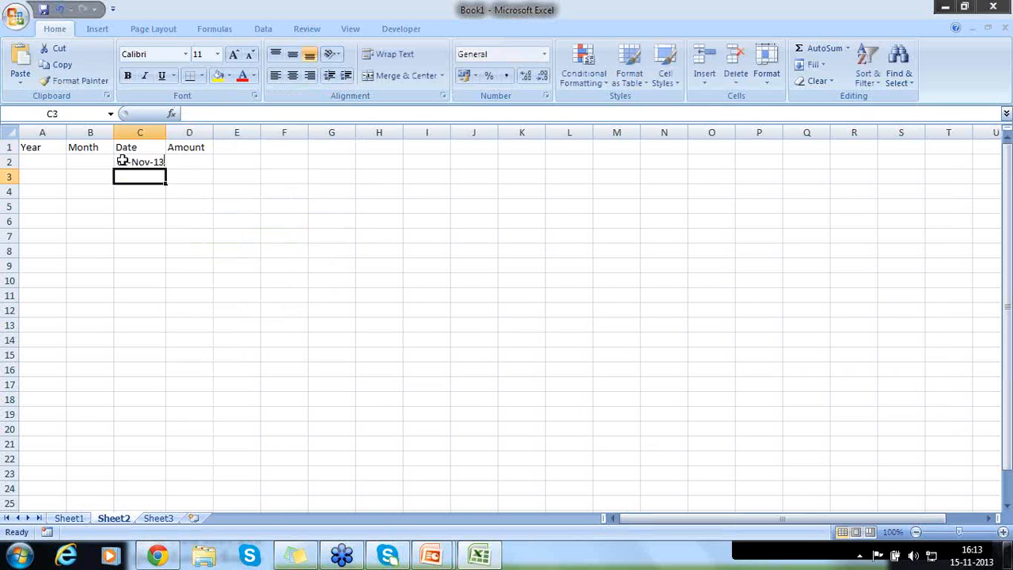
left_click(123, 160)
key("Right")
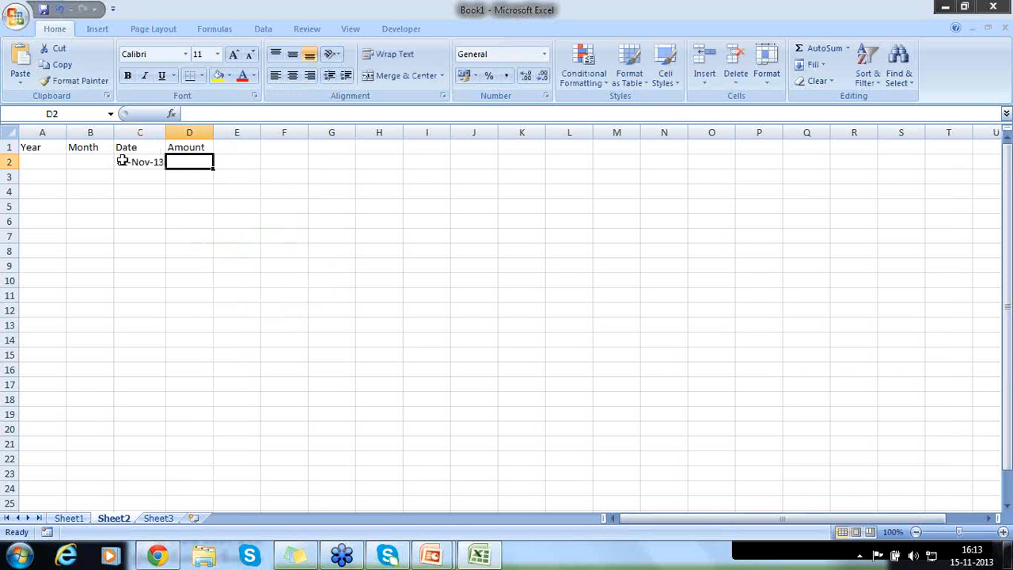
type("100")
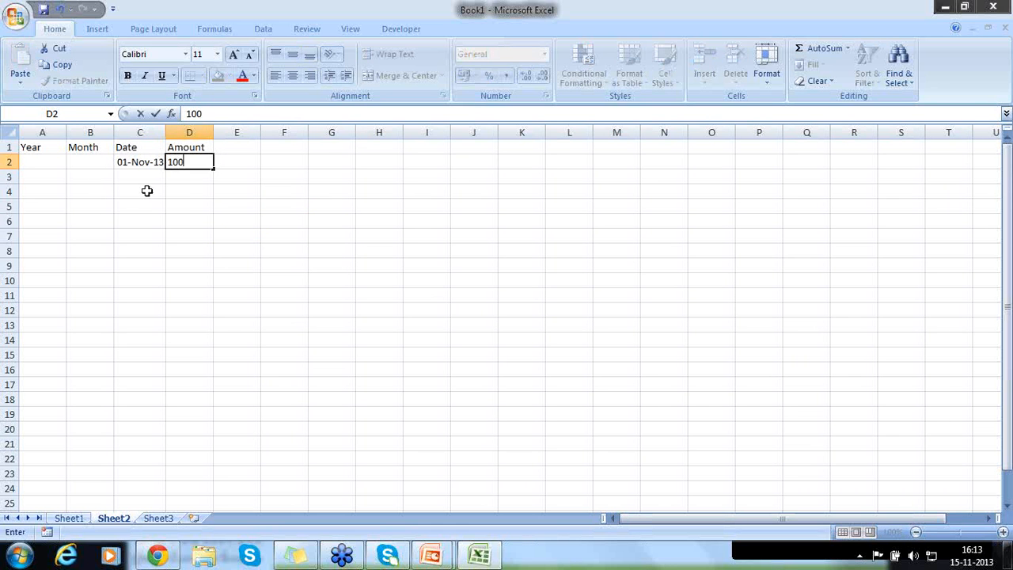
left_click(146, 191)
- Enter 02-Nov-2013 in C3 and fill the date series down column C to 30-Nov-13 in C31
left_click(143, 160)
left_click(149, 175)
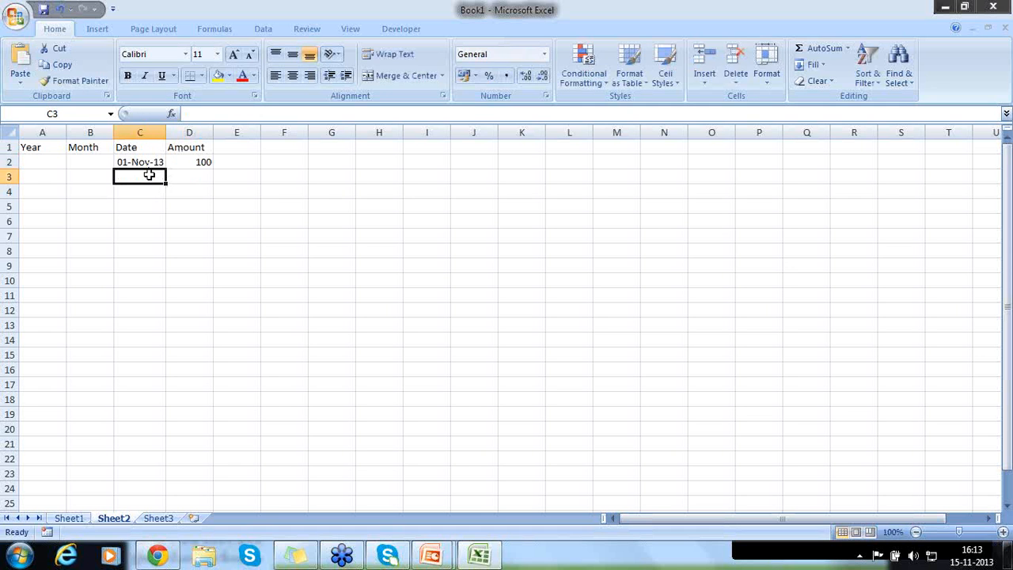
type("02-")
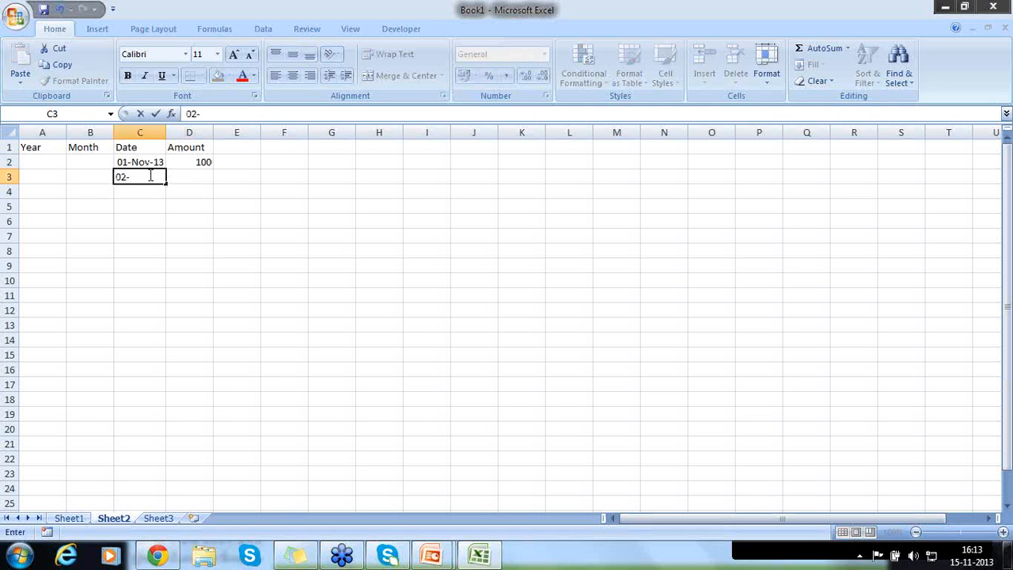
type("Nov-2013")
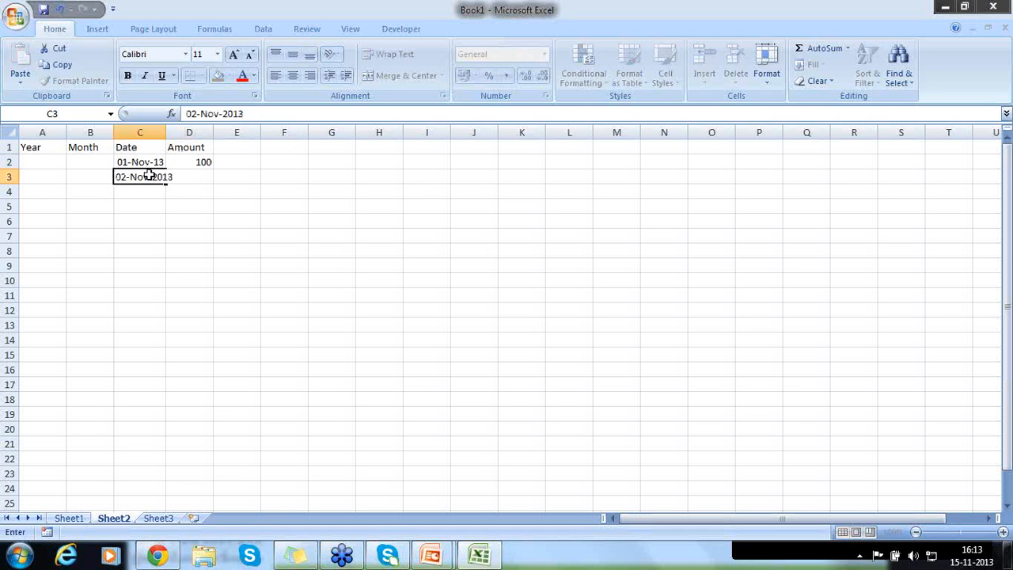
key("Return")
left_click_drag(148, 166, 157, 444)
left_click(197, 384)
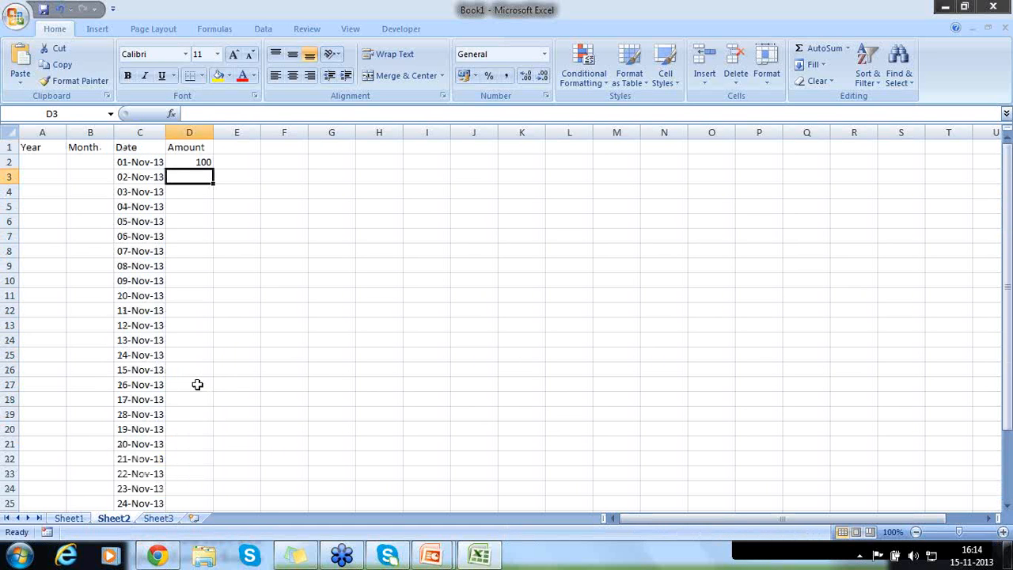
- Copy the amount in D2 into cells D3 to D31, alongside all the remaining November dates
key("Up")
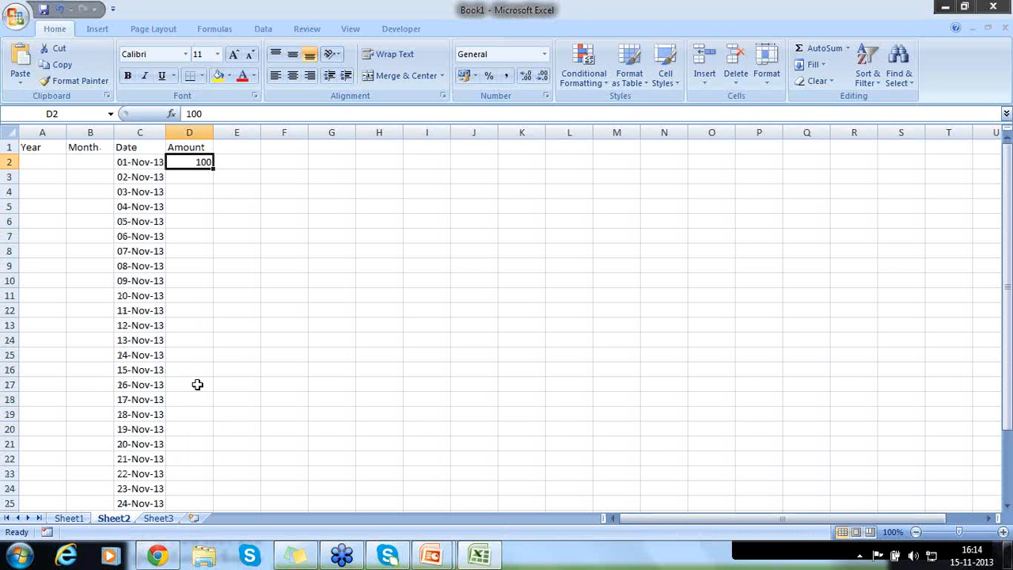
key("ctrl+c")
key("Down")
key("shift+Down")
key("shift+Down")
key("shift+Down")
key("shift+Down")
key("shift+Down")
key("shift+Down")
key("shift+Down")
key("shift+Down")
key("shift+Down")
key("shift+Down")
key("shift+Down")
key("shift+Down")
key("shift+Down")
key("shift+Down")
key("shift+Down")
key("shift+Down")
key("shift+Down")
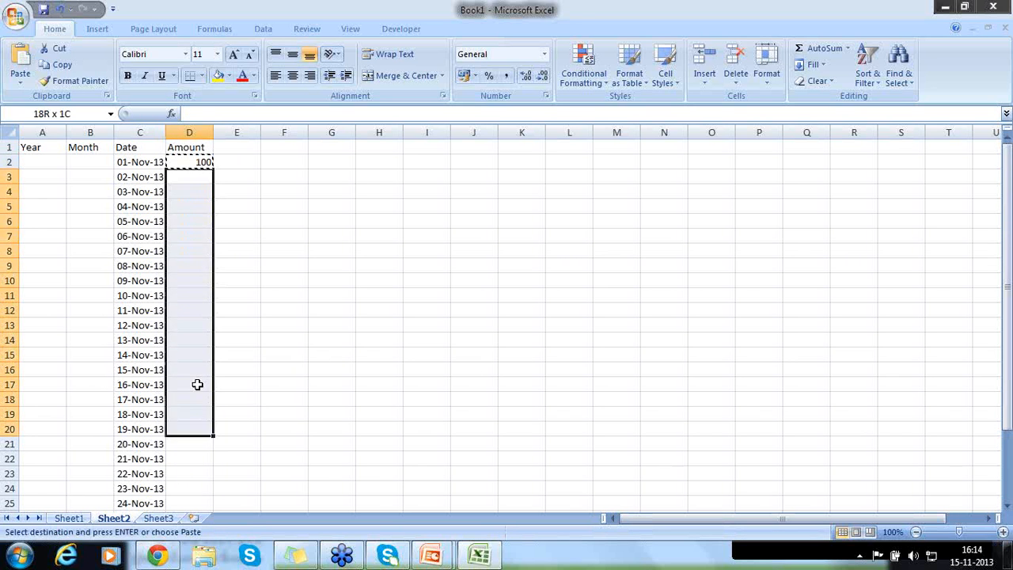
key("shift+Down")
key("shift+Down")
key("shift+Down")
key("shift+Down")
key("shift+Down")
key("shift+Down")
key("shift+Down")
key("shift+Down")
key("shift+Down")
key("shift+Down")
key("shift+Down")
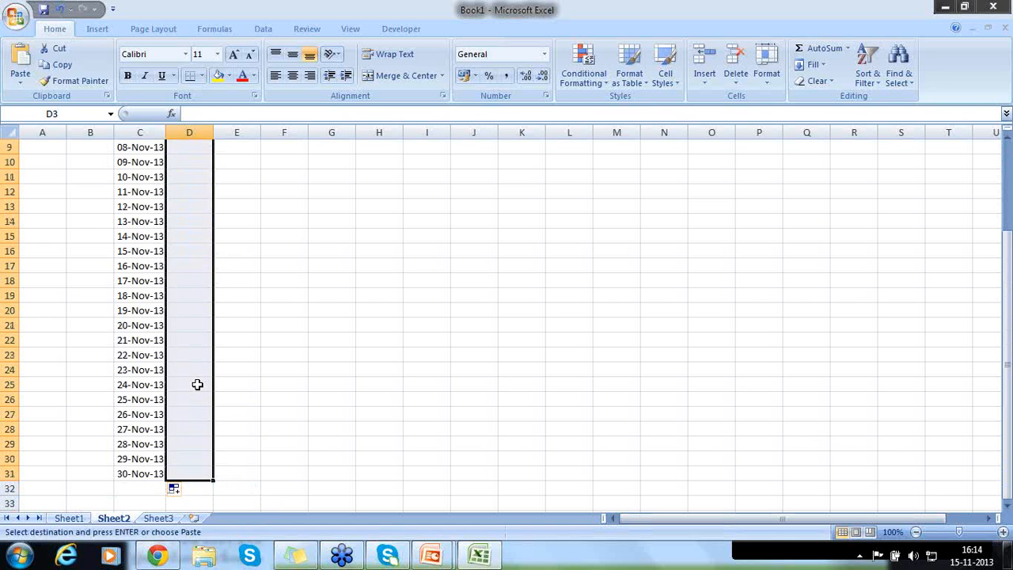
key("ctrl+v")
- Set the amount for 02-Nov-13 in D3 to 103 and for 05-Nov-13 in D6 to 105
key("Up")
key("Up")
key("Down")
key("Down")
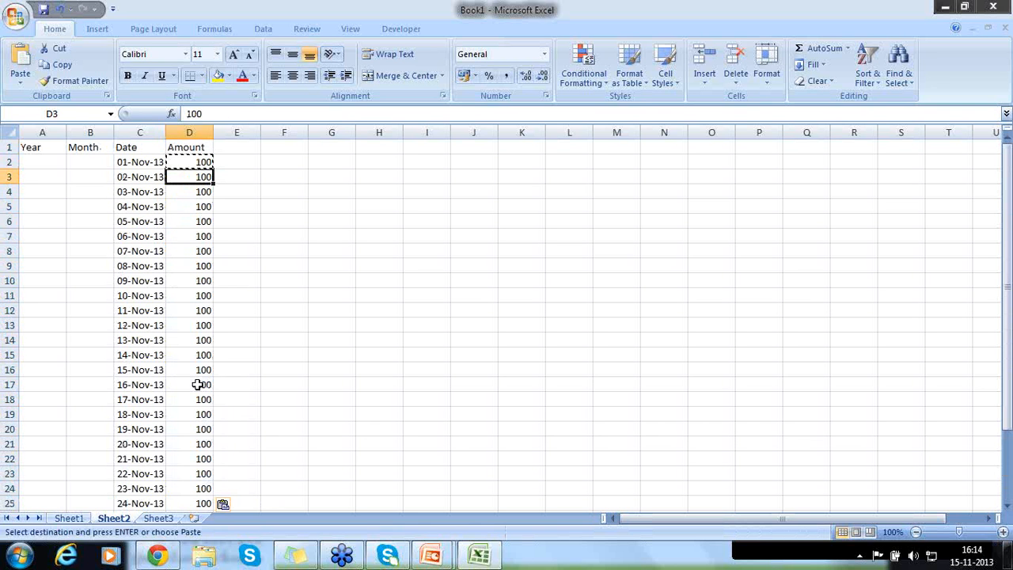
key("F2")
key("BackSpace")
type("3")
key("Return")
key("Down")
key("Down")
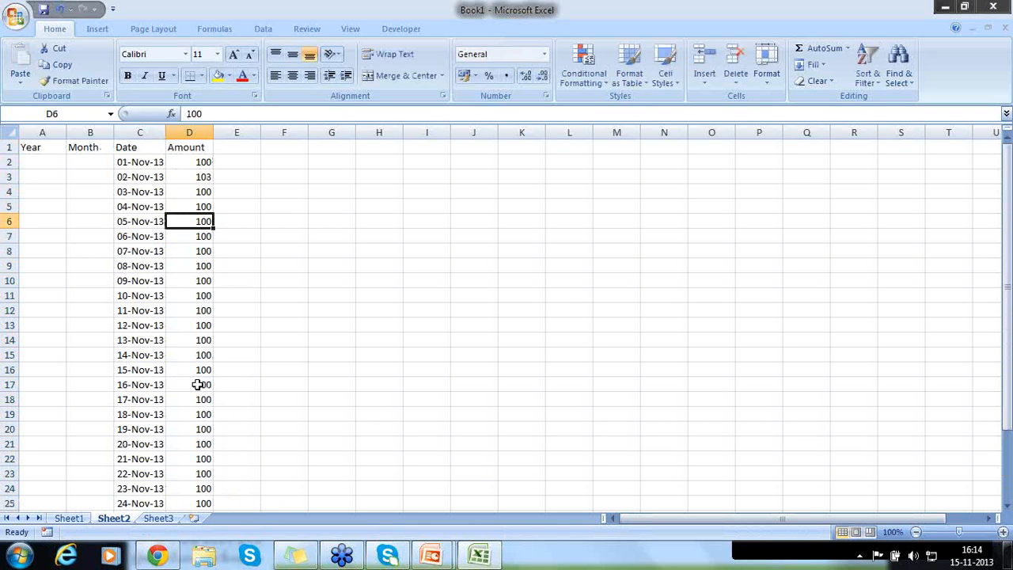
key("F2")
key("BackSpace")
type("5")
key("Return")
- Set the amount for 08-Nov-13 in D9 to 110 and for 11-Nov-13 in D12 to 120
key("Down")
key("Down")
type("1")
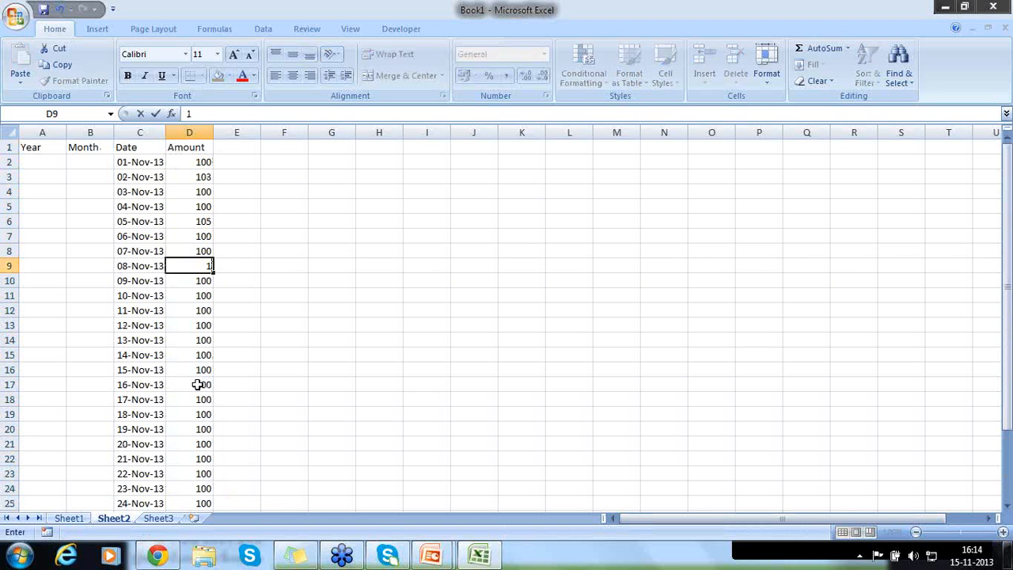
type("10")
key("Return")
key("Down")
key("Down")
type("20")
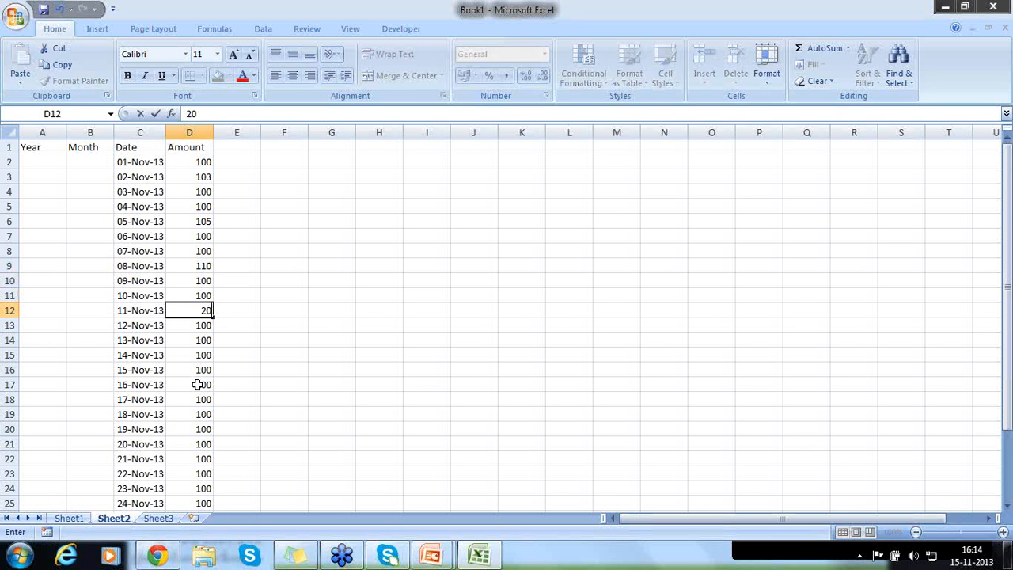
type("0")
key("Return")
key("Up")
type("120")
key("Return")
- Set the amount for 14-Nov-13 in D15 to 150 and for 16-Nov-13 in D17 to 160
key("Down")
key("Down")
type("150")
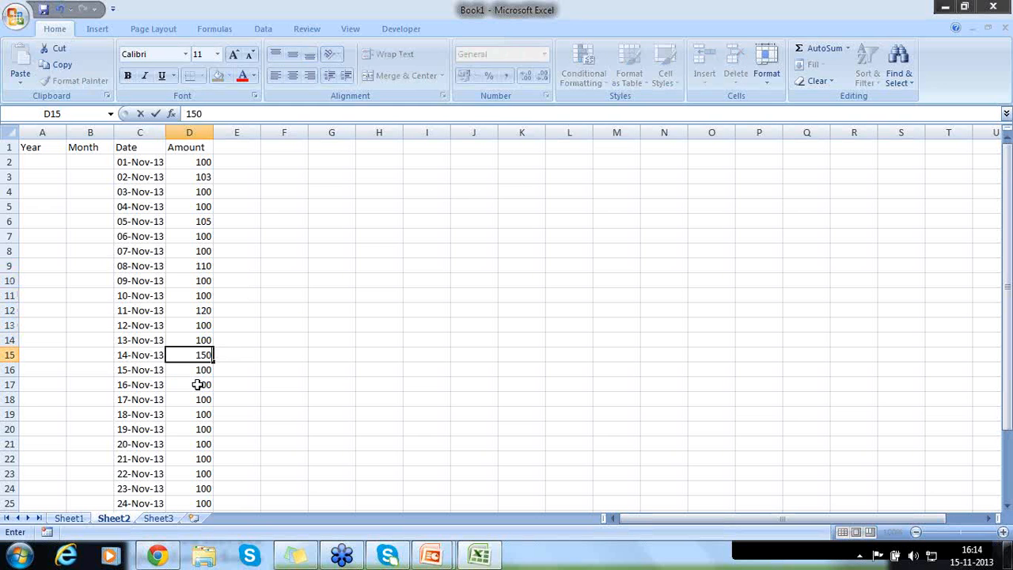
left_click(197, 385)
type("160")
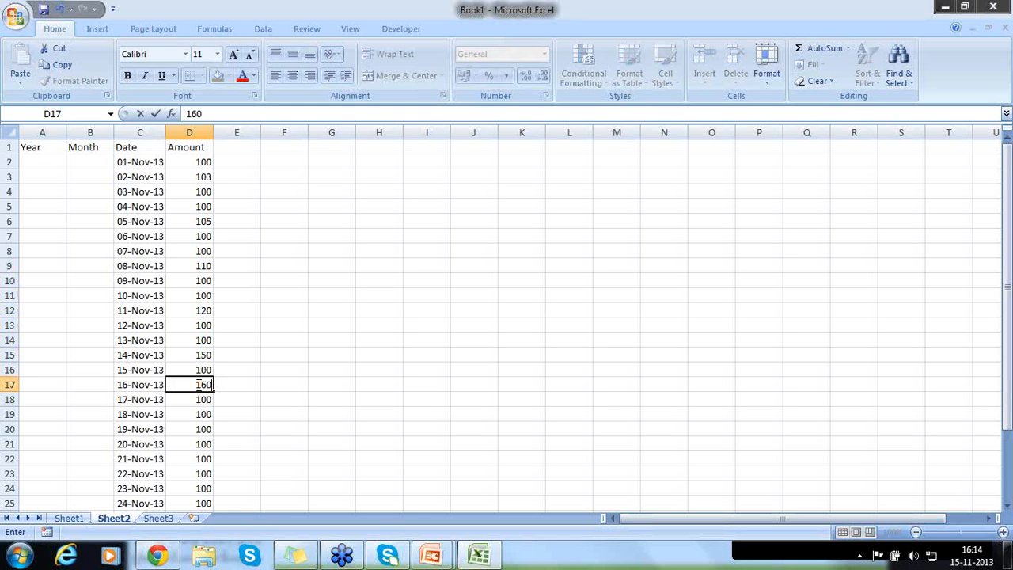
key("Return")
- Set the amount for 19-Nov-13 in D20 to 120 and for 22-Nov-13 in D23 to 110
key("Down")
key("Down")
type("1")
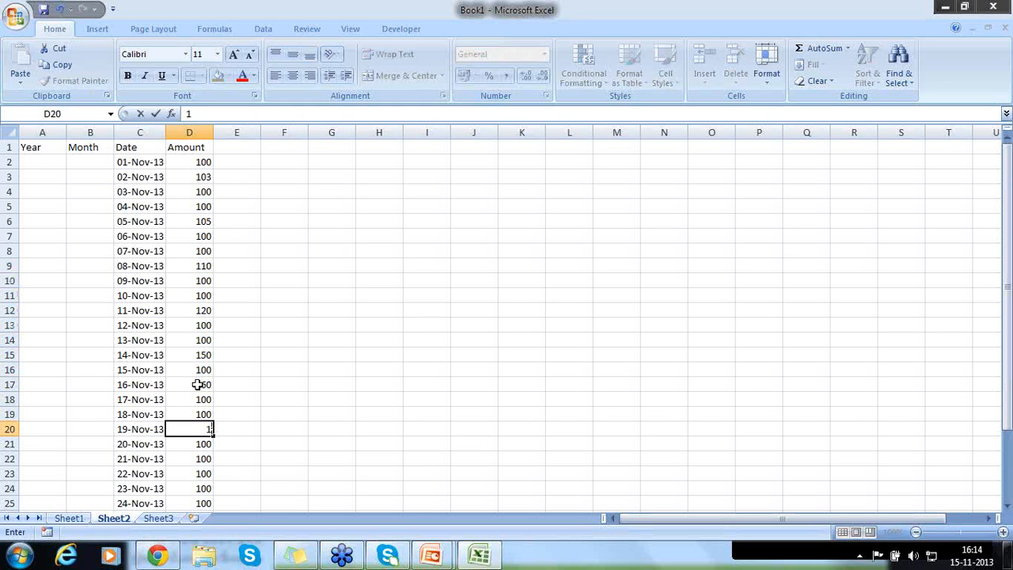
type("20")
key("Return")
key("Down")
key("Down")
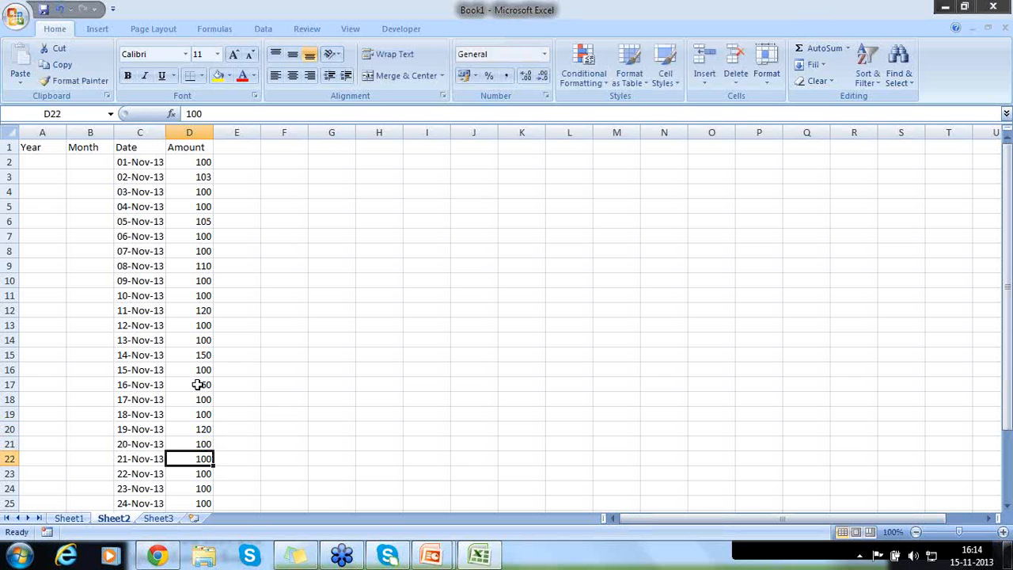
type("110")
key("Return")
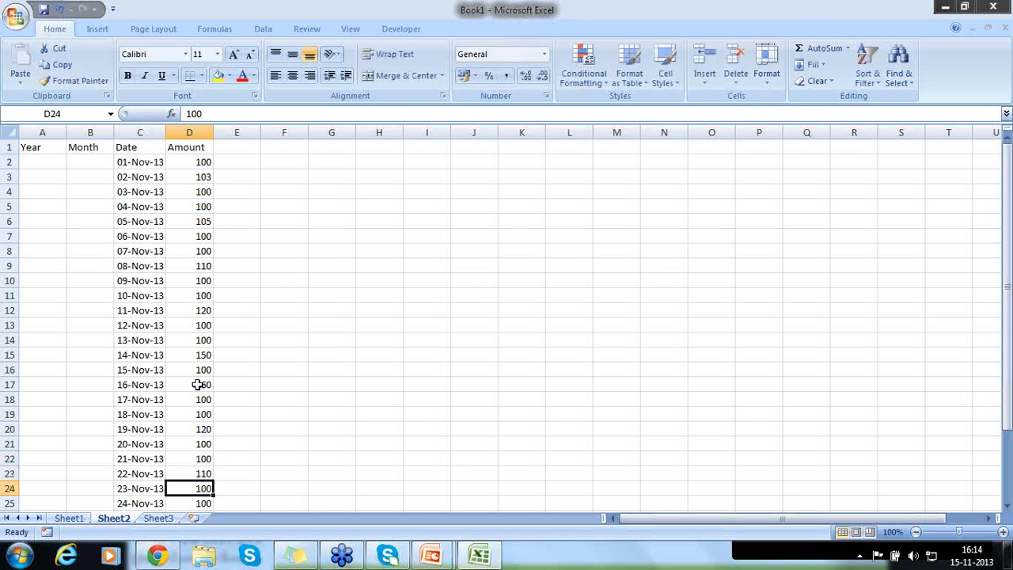
- Set the amount for 27-Nov-13 in D28 to 150
key("Down")
key("Left")
key("Left")
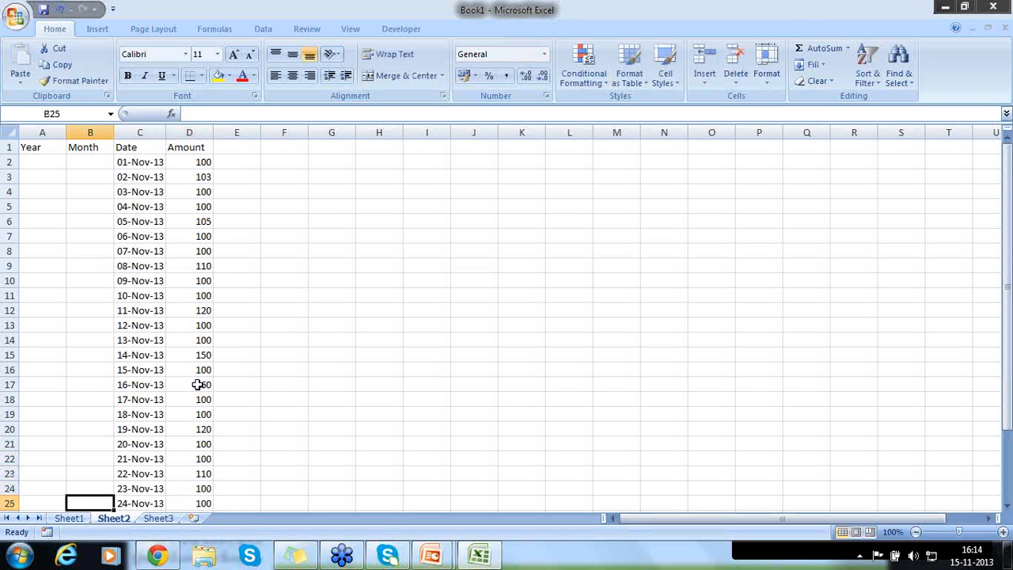
key("Down")
key("Down")
key("Down")
key("Down")
key("Up")
key("Right")
key("Right")
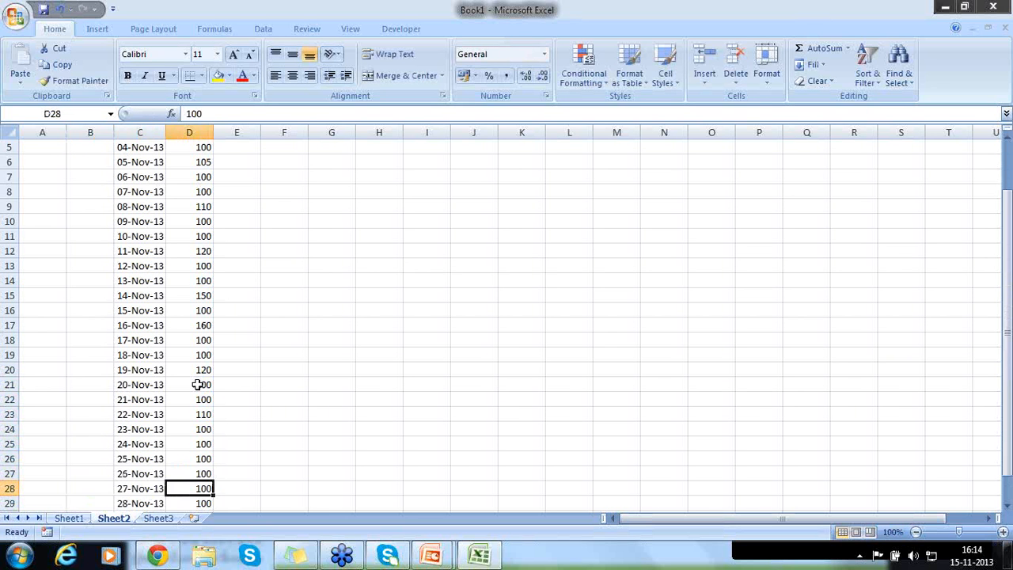
type("150")
key("Return")
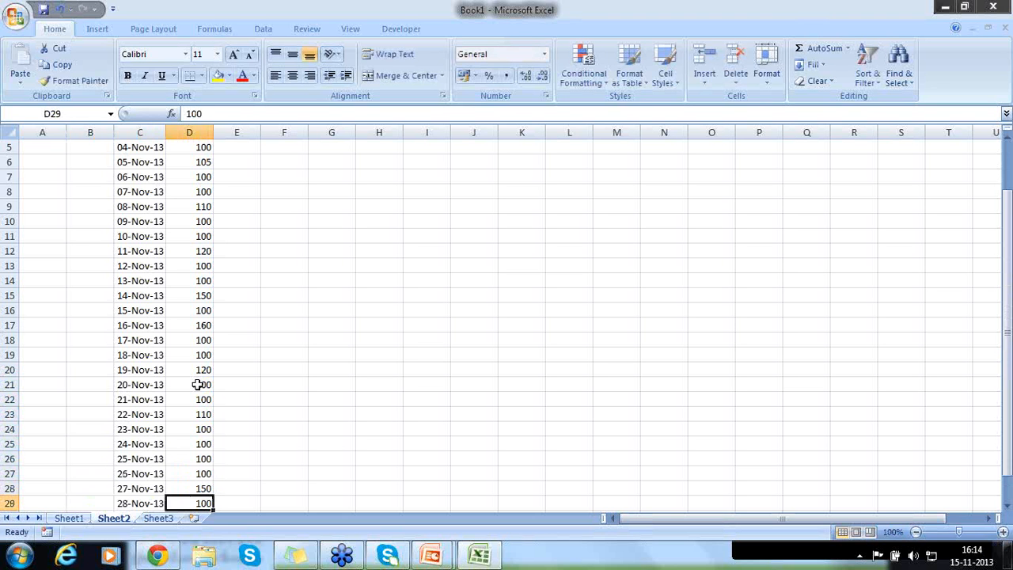
- Set the amount for 24-Nov-13 in D25 to 170
key("Up")
key("Up")
key("Up")
key("Up")
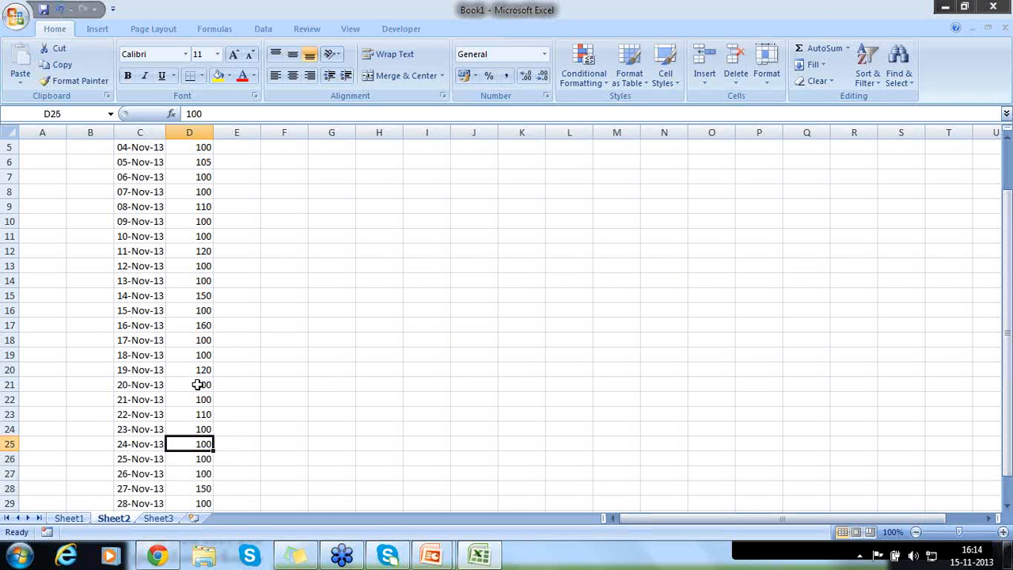
type("170")
key("Return")
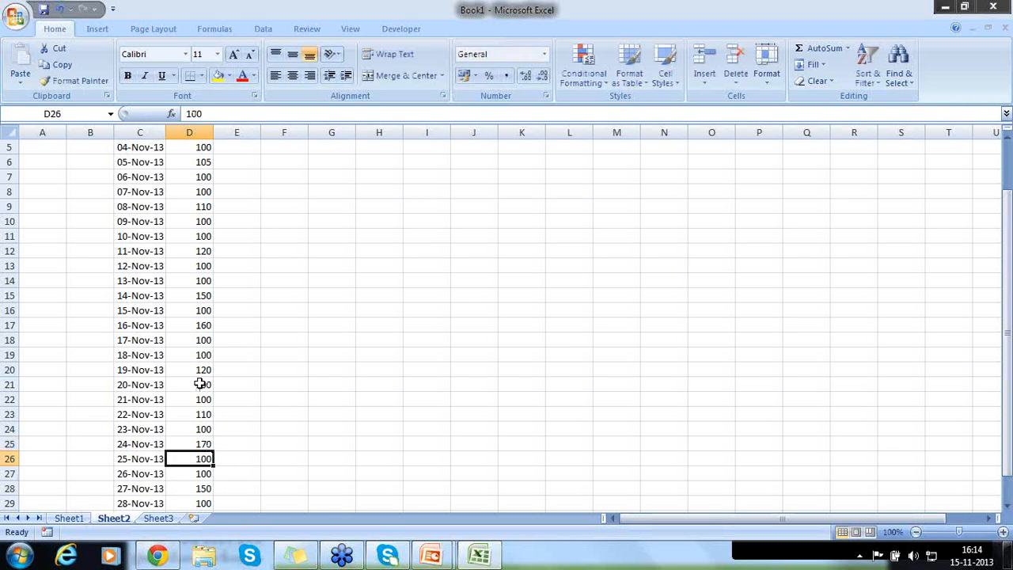
- Set the amount for 30-Nov-13 in D31, the last row of the table, to 120
key("Left")
key("Down")
key("Down")
key("Down")
key("Down")
key("Down")
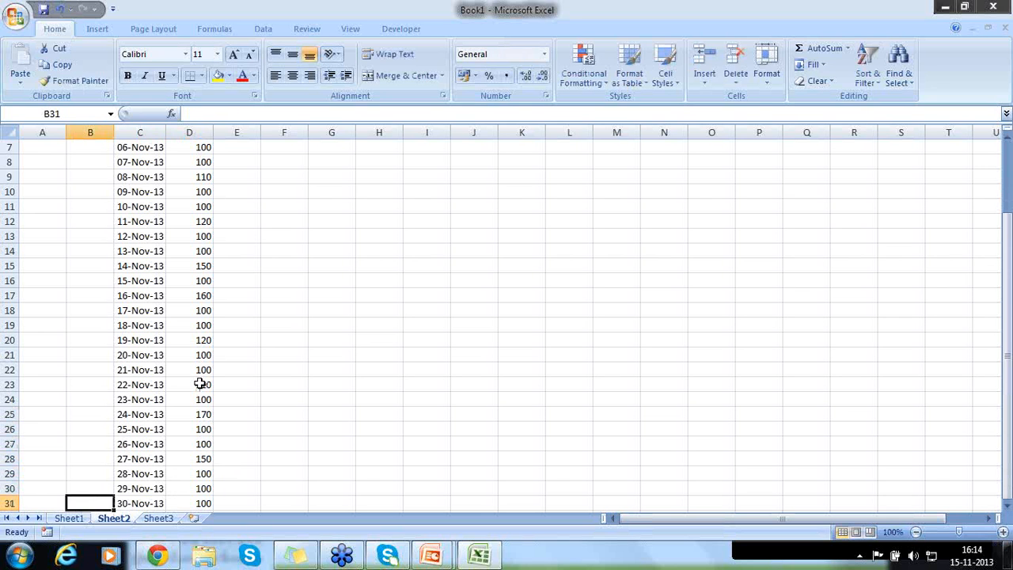
key("Right")
type("120")
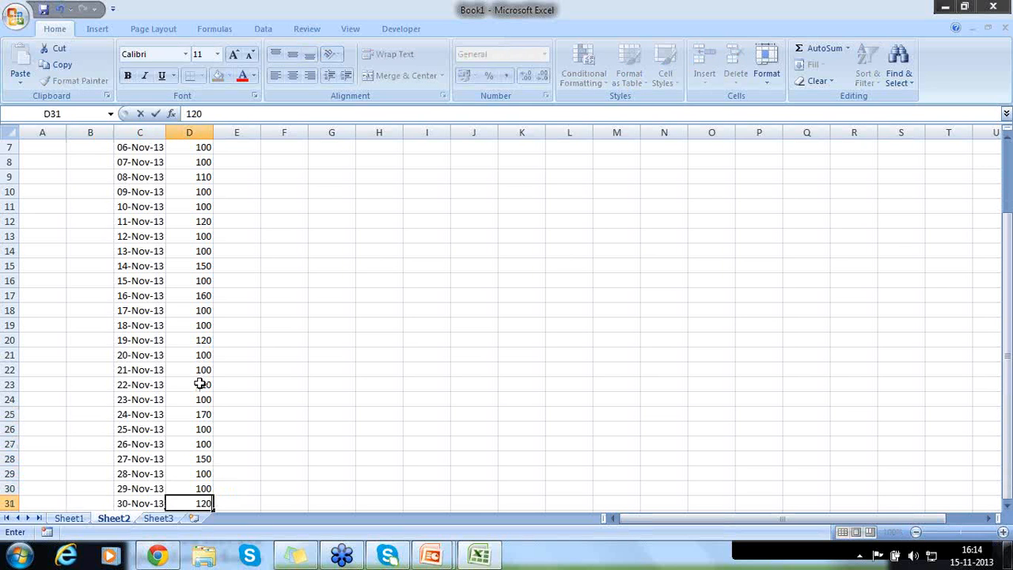
key("Return")
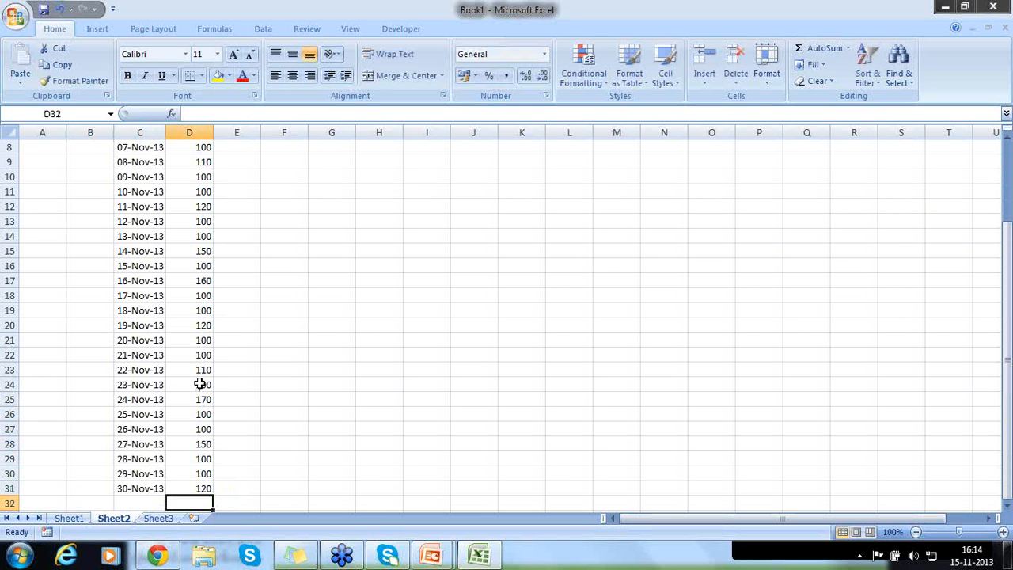
key("End")
- Enter the month Nov 2013 in cell B2 under the Month heading
left_click(163, 370)
scroll(163, 371, "up", 3)
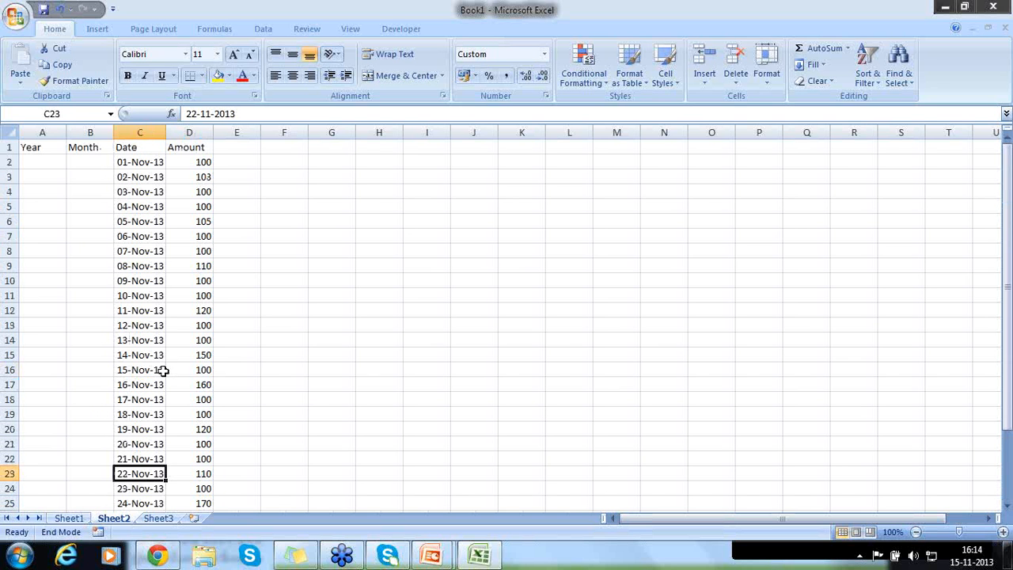
left_click(88, 158)
type("Nov")
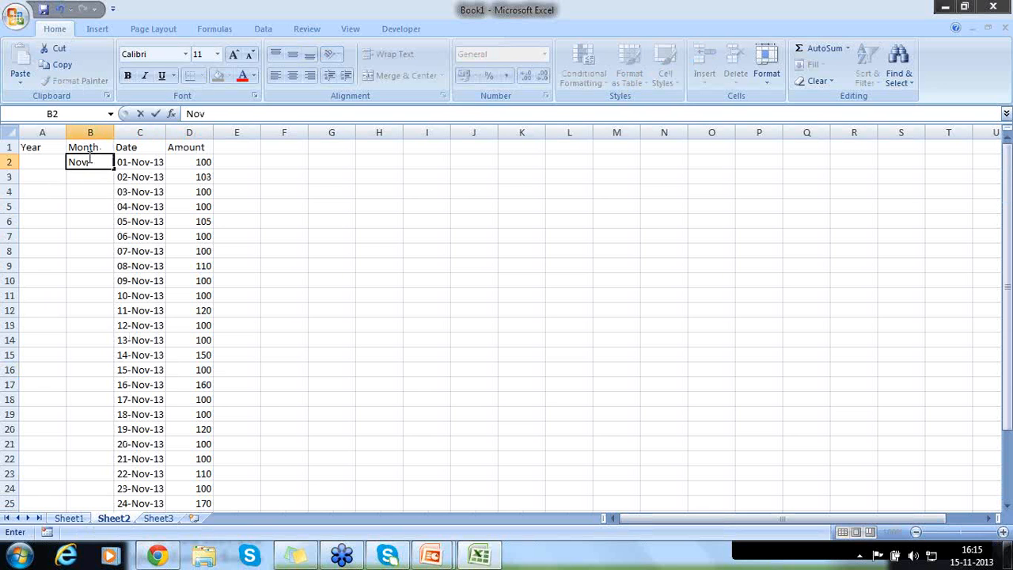
type("2013")
key("Return")
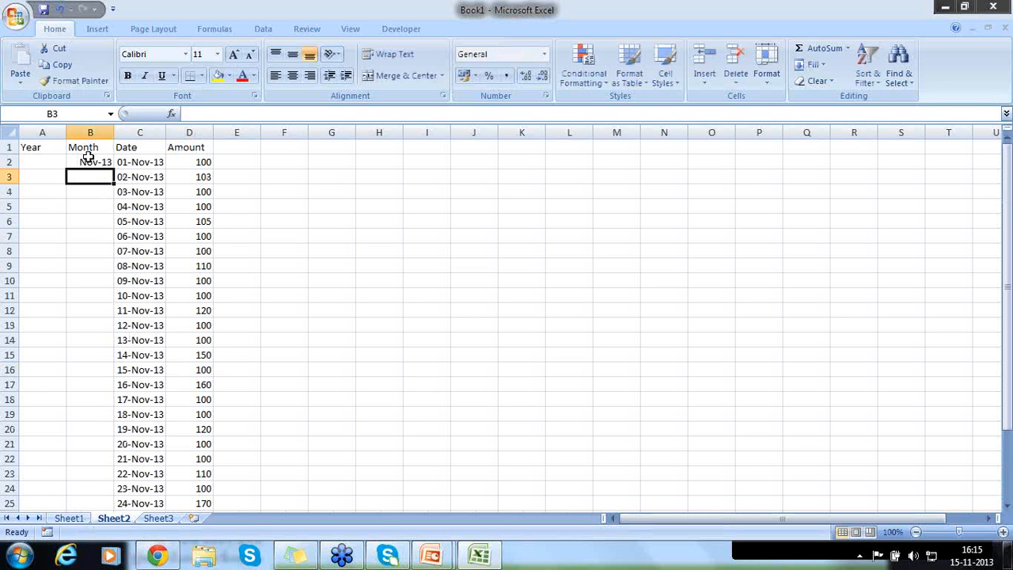
- Copy the month from B2 into cells B3 to B31, down to the last date row
left_click(90, 158)
key("ctrl+c")
left_click_drag(90, 176, 87, 155)
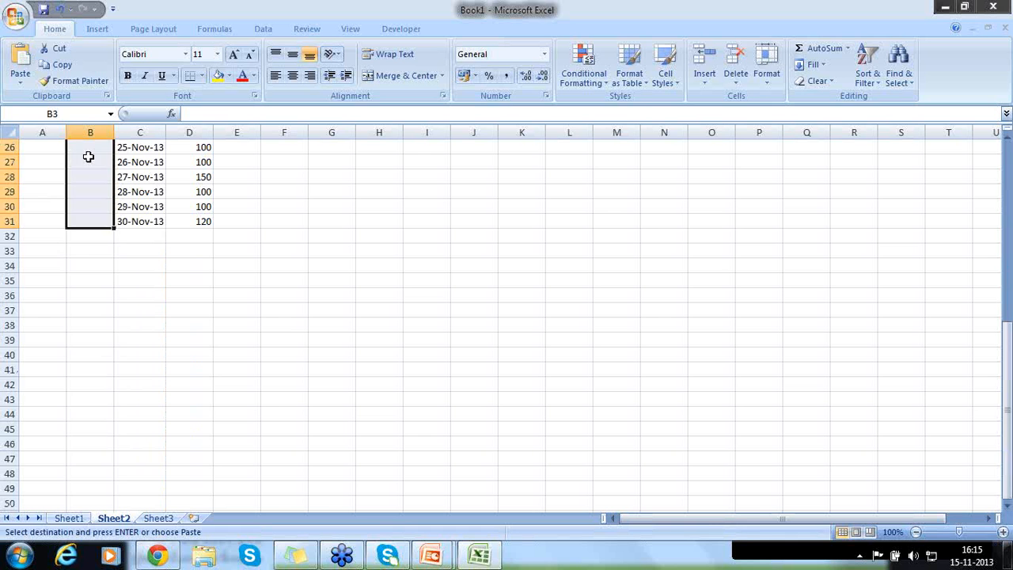
key("ctrl+v")
- Enter the year 2013 in cell A2 under the Year heading
left_click(90, 159)
key("Left")
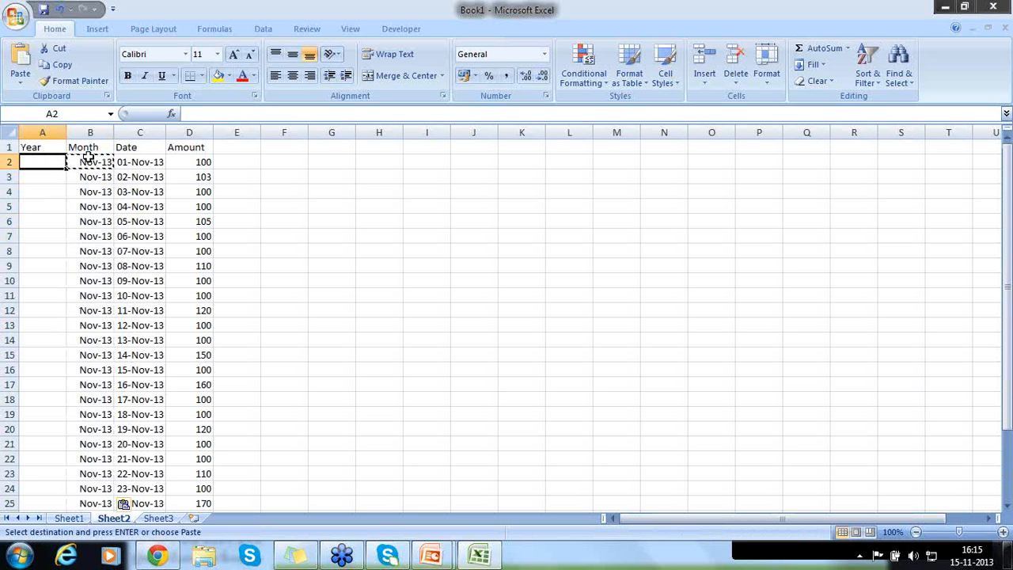
type("2013")
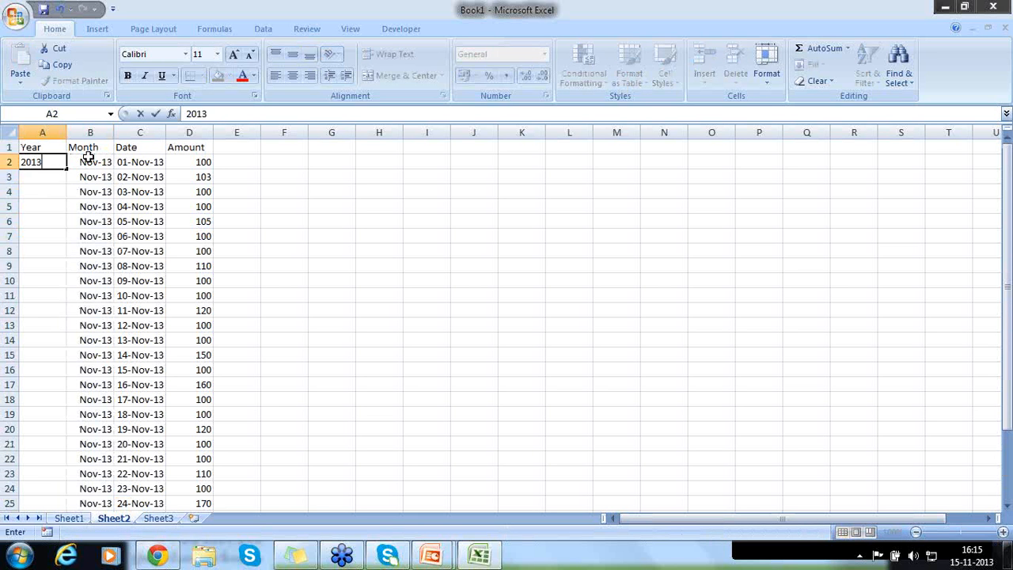
key("Return")
- Copy the year from A2 into cells A3 to A31, down to the last date row
key("Up")
key("ctrl+c")
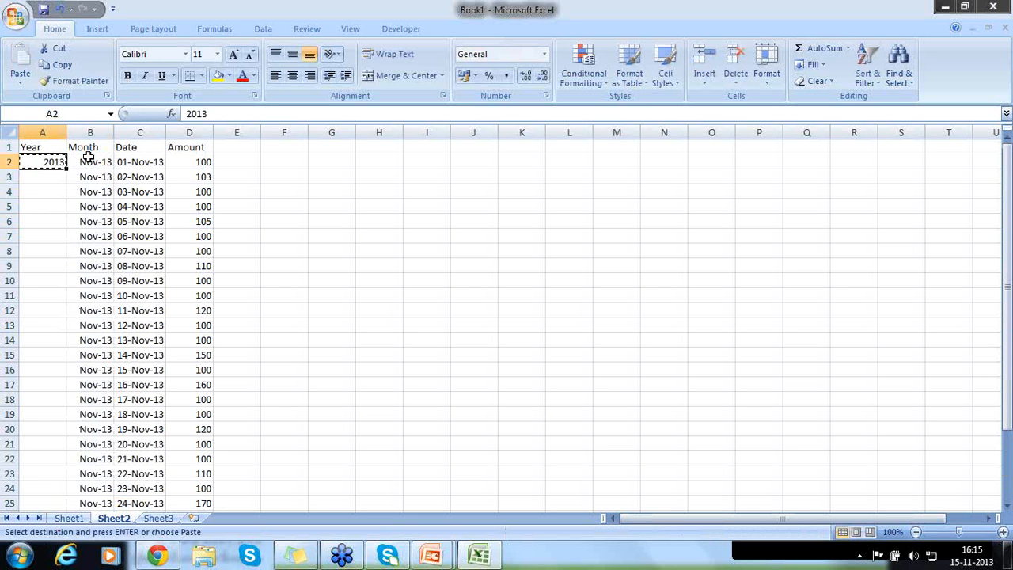
key("Down")
key("shift+Down")
key("shift+Down")
key("shift+Down")
key("shift+Down")
key("shift+Down")
key("shift+Down")
key("shift+Down")
key("shift+Down")
key("shift+Down")
key("shift+Down")
key("shift+Down")
key("shift+Down")
key("shift+Down")
key("shift+Down")
key("shift+Down")
key("shift+Down")
key("shift+Down")
key("shift+Down")
key("shift+Down")
key("shift+Down")
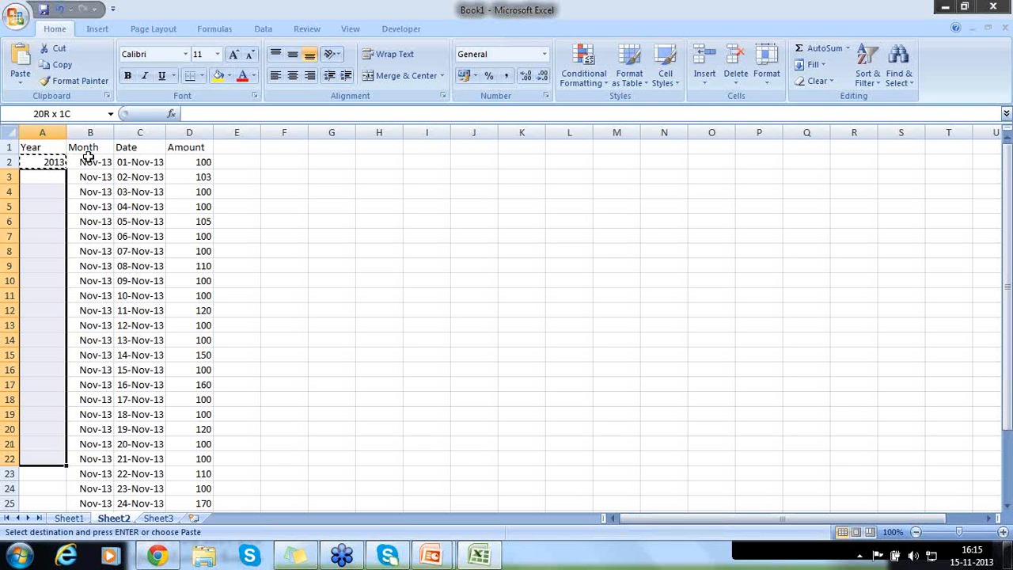
key("shift+Down")
key("shift+Down")
key("shift+Down")
key("shift+Down")
key("shift+Down")
key("shift+Down")
key("shift+Down")
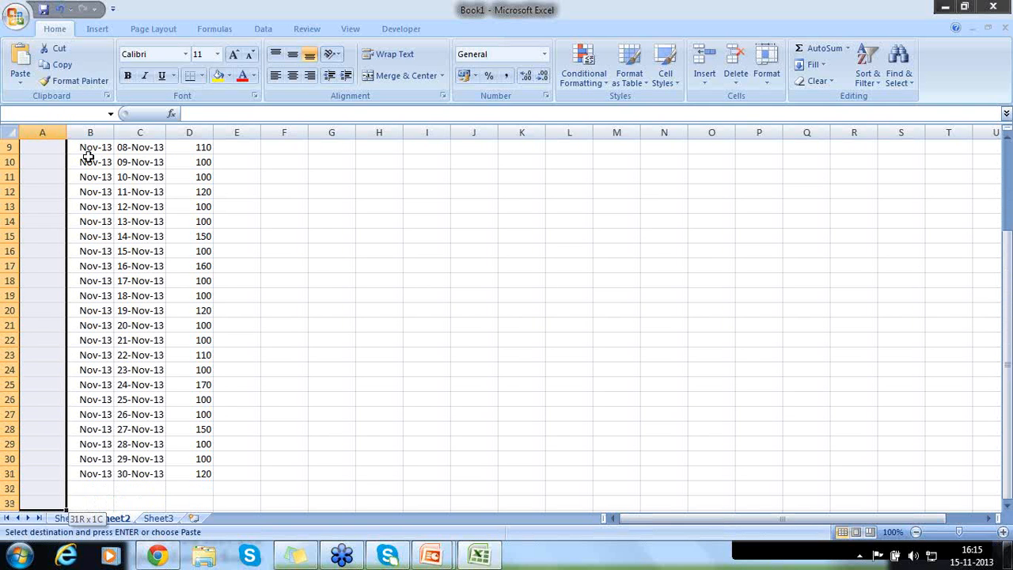
key("shift+Up")
key("shift+Up")
key("shift+Down")
key("ctrl+v")
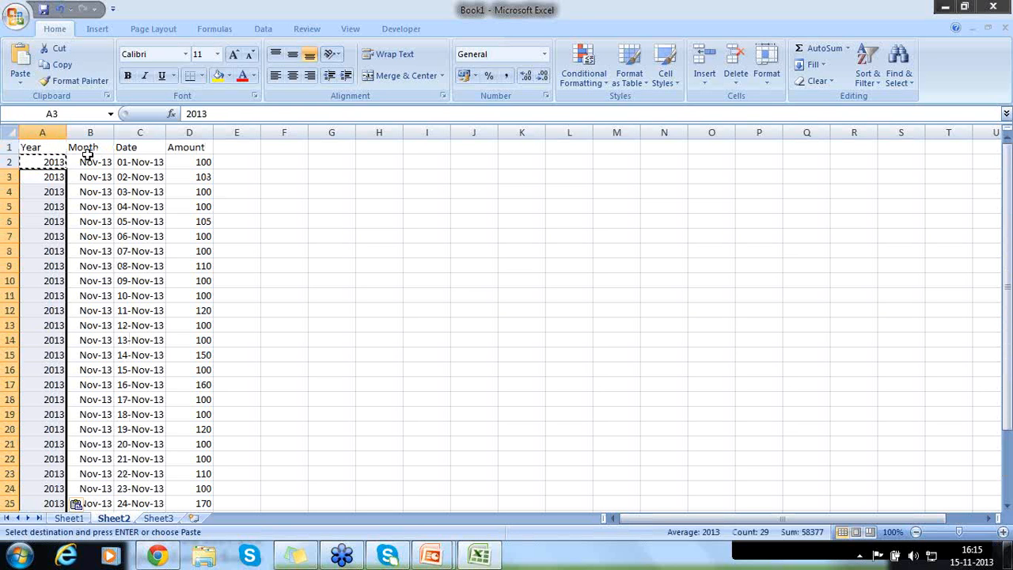
left_click(44, 162)
left_click(87, 162)
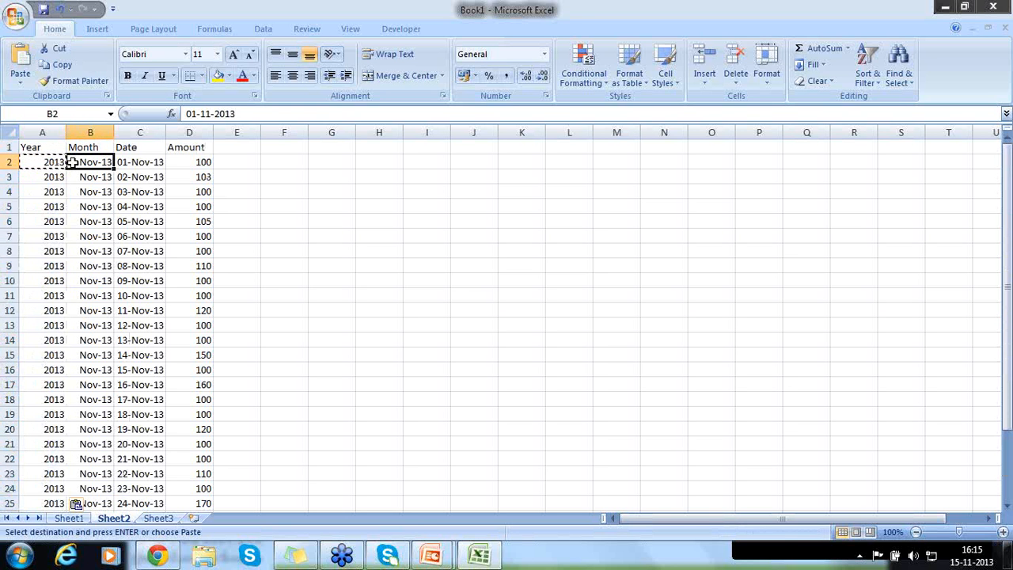
left_click(140, 163)
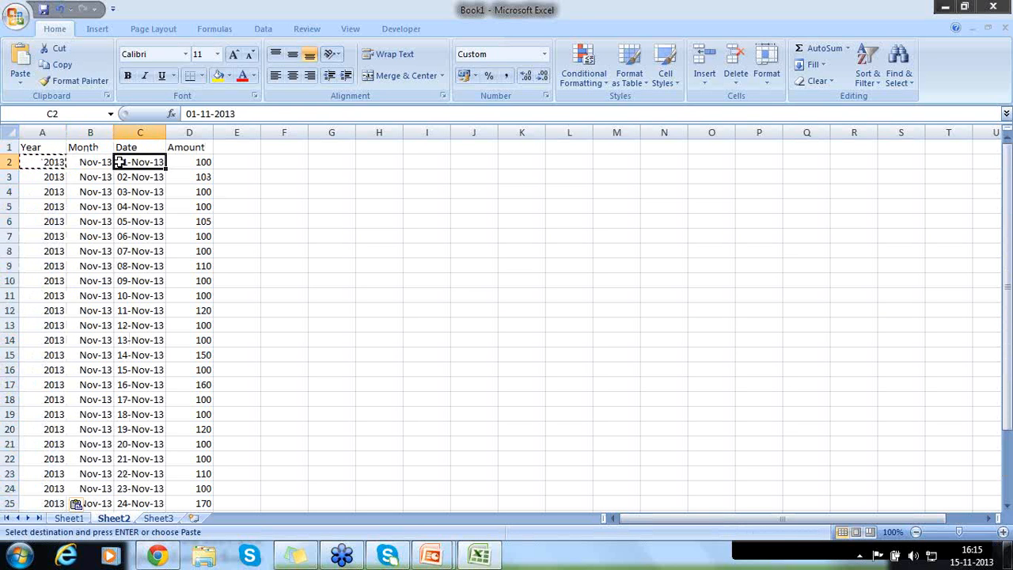
left_click(174, 162)
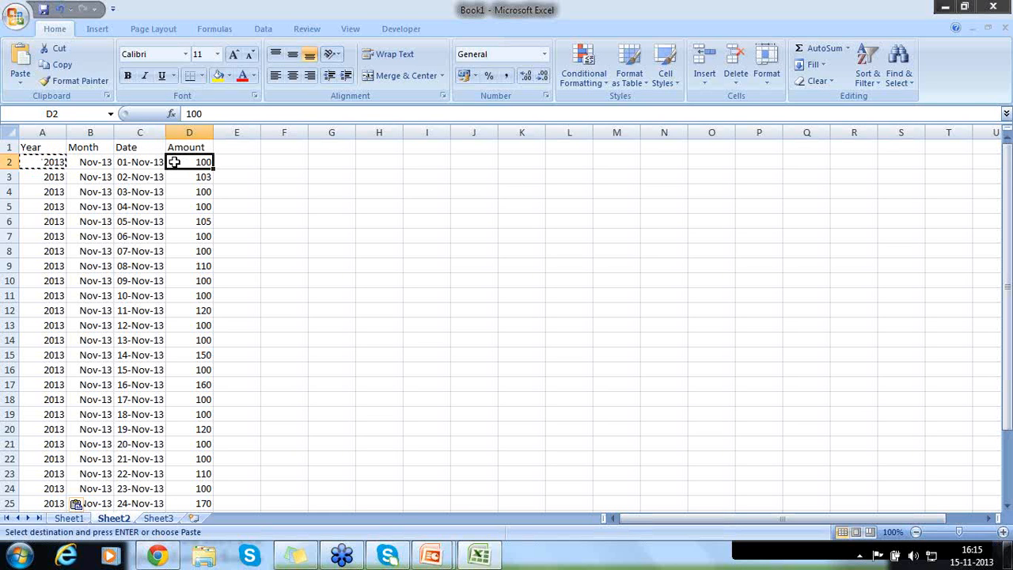
- Insert a basic 2-D line chart from the whole table, A1 to D31
left_click(60, 151)
left_click_drag(76, 150, 181, 456)
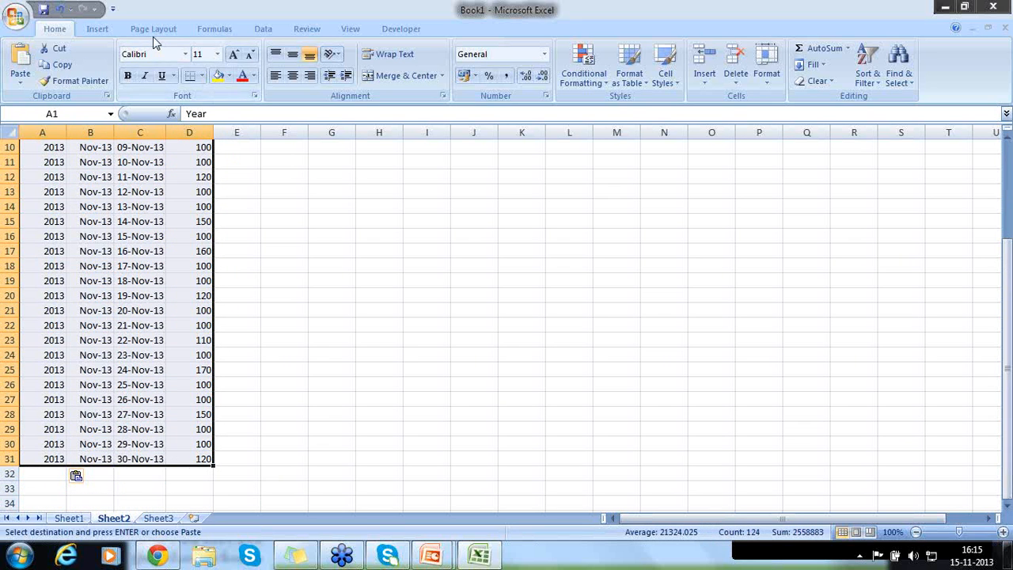
left_click(110, 31)
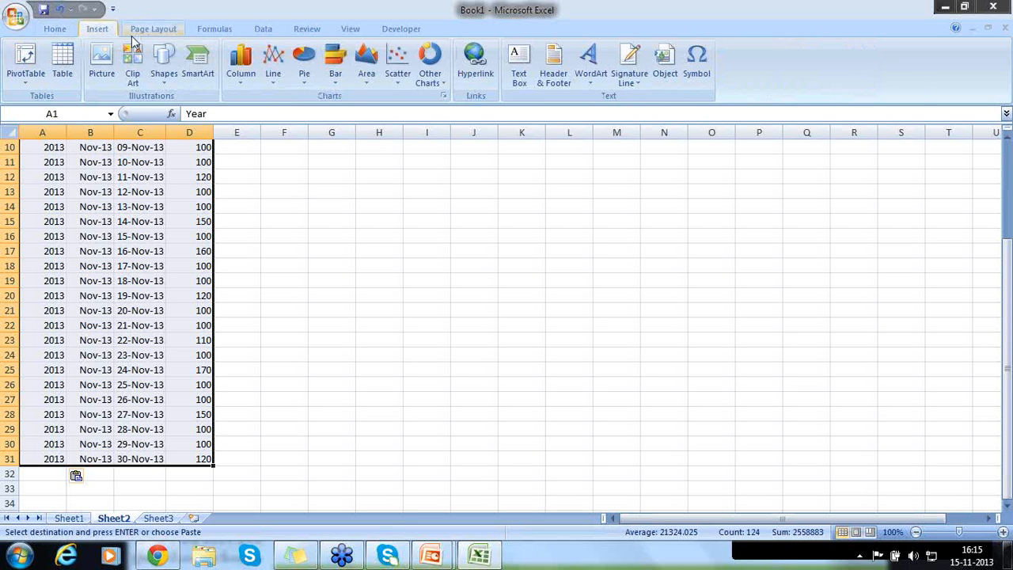
left_click(277, 85)
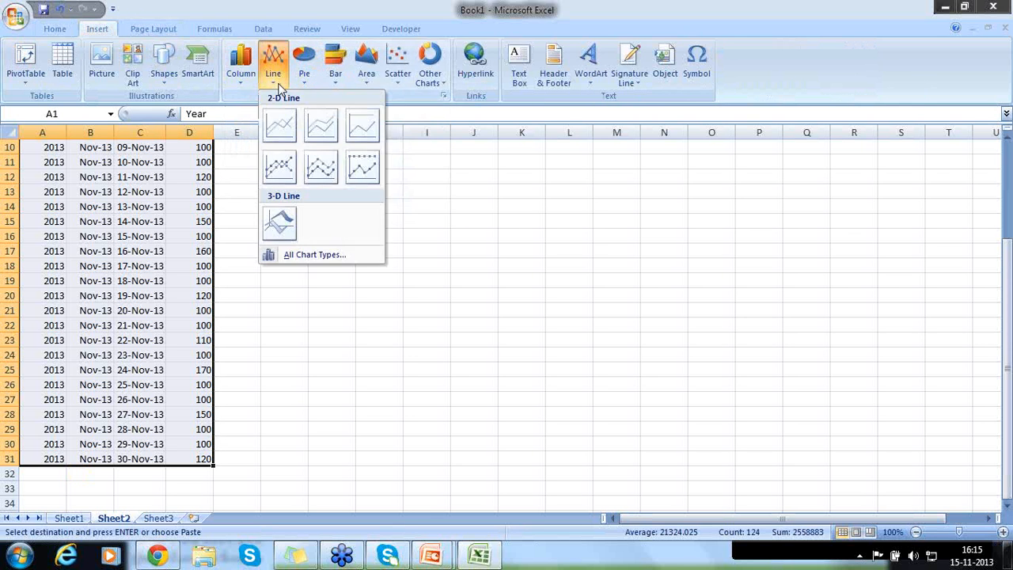
left_click(287, 125)
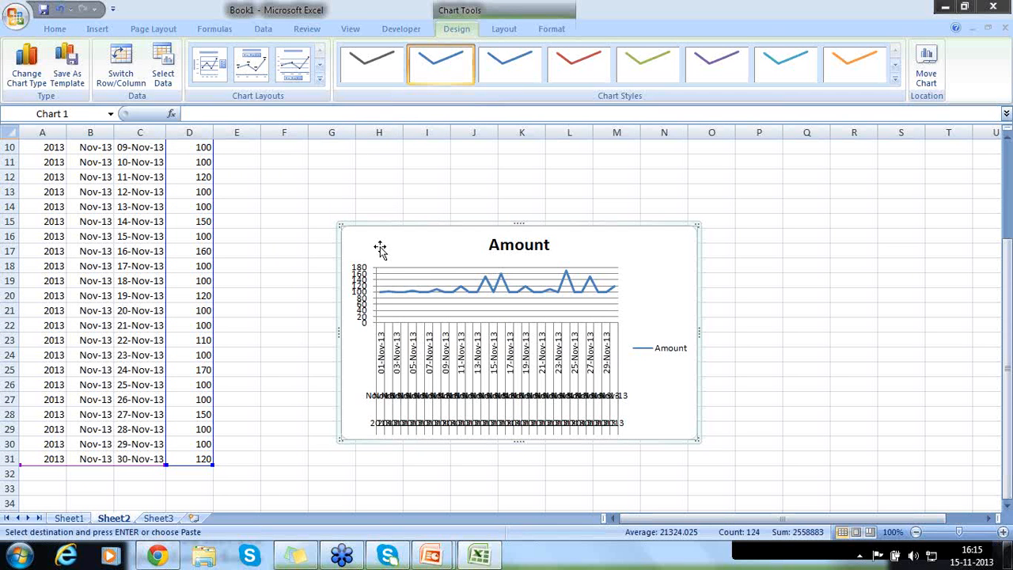
- Enlarge the line chart to about 12 columns wide and 17 rows tall, extending it from column B to column M
left_click_drag(441, 234, 398, 203)
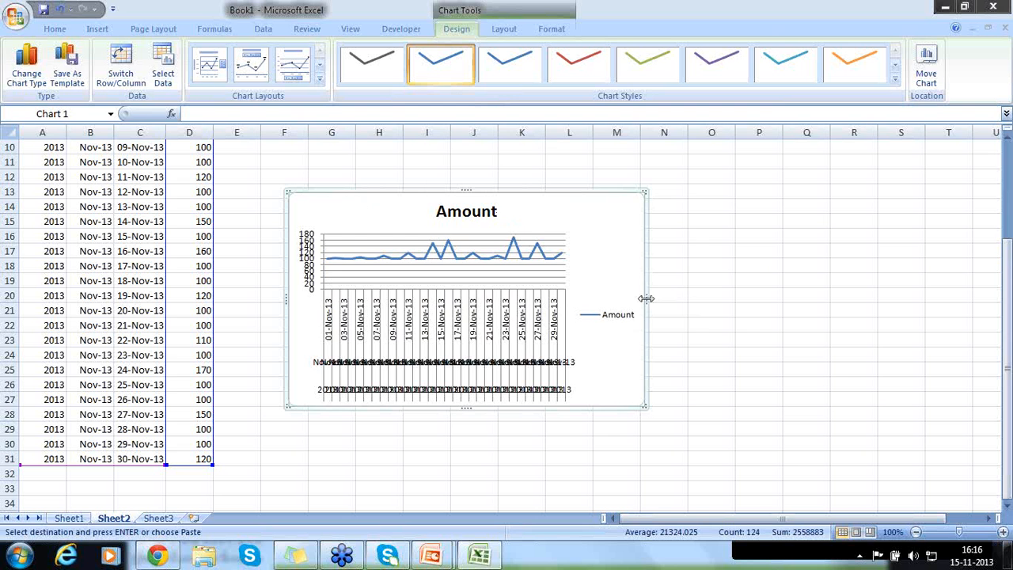
left_click_drag(645, 299, 762, 286)
left_click_drag(523, 188, 519, 150)
left_click(417, 226)
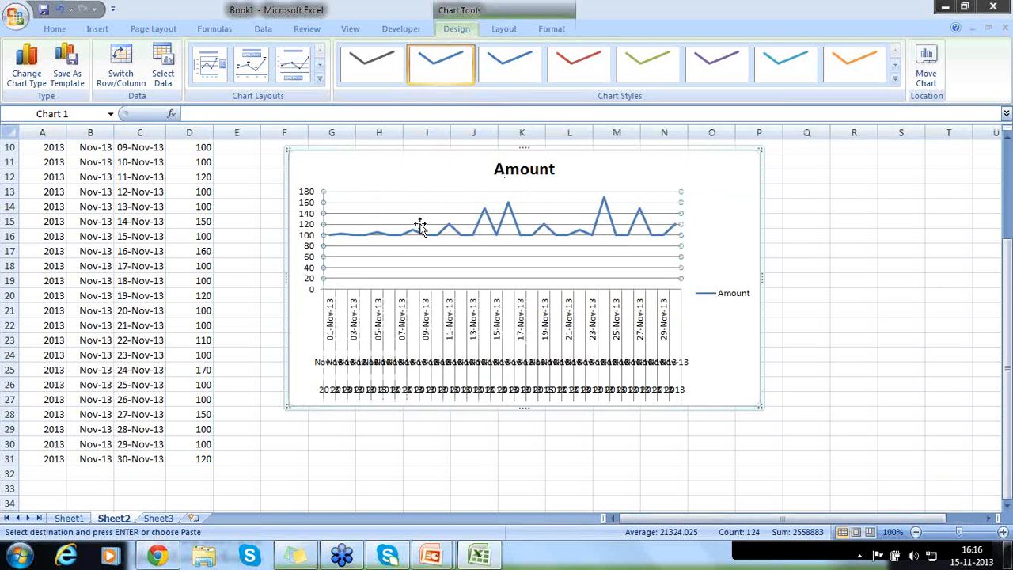
left_click_drag(392, 154, 182, 158)
left_click_drag(551, 284, 662, 296)
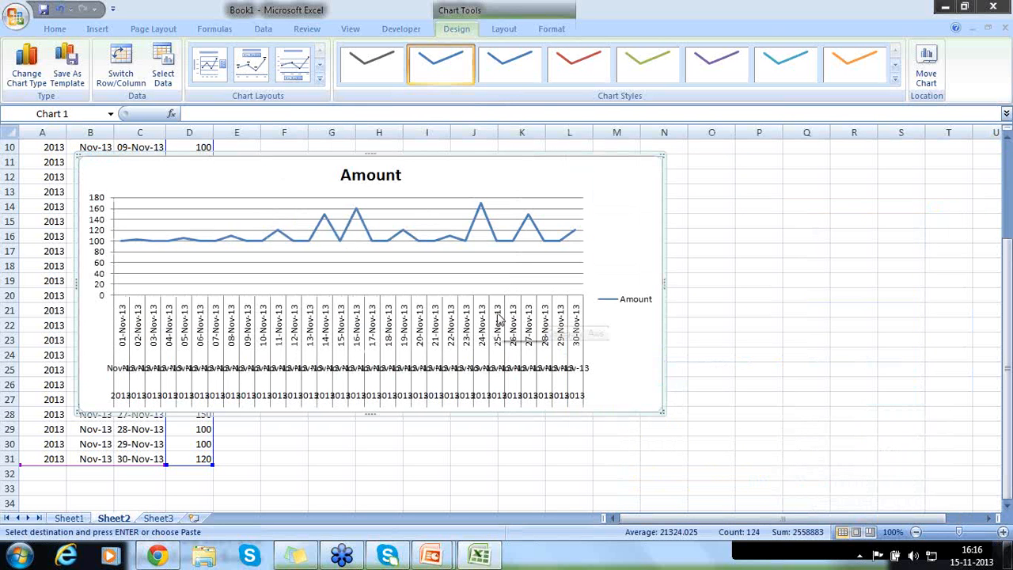
- Change the line chart's horizontal axis label range to =Sheet2!$A$2:$B$31 so it uses only the Year and Month columns
right_click(589, 213)
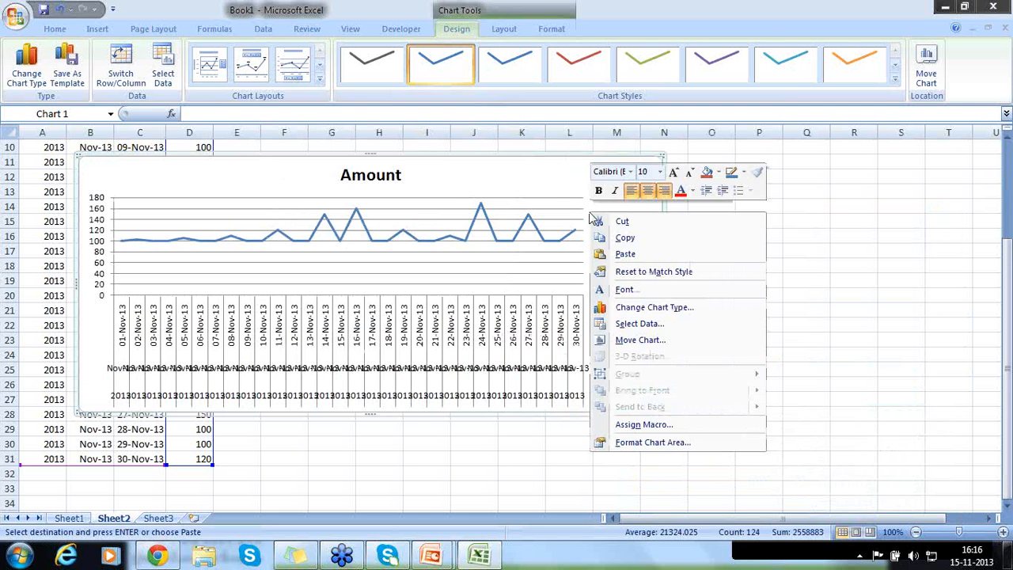
left_click(626, 325)
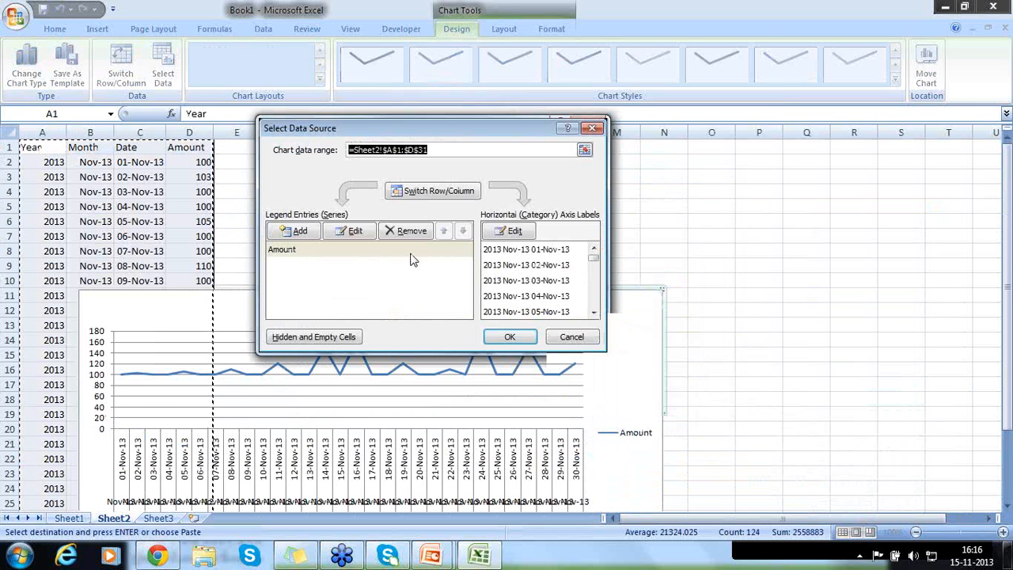
left_click(511, 230)
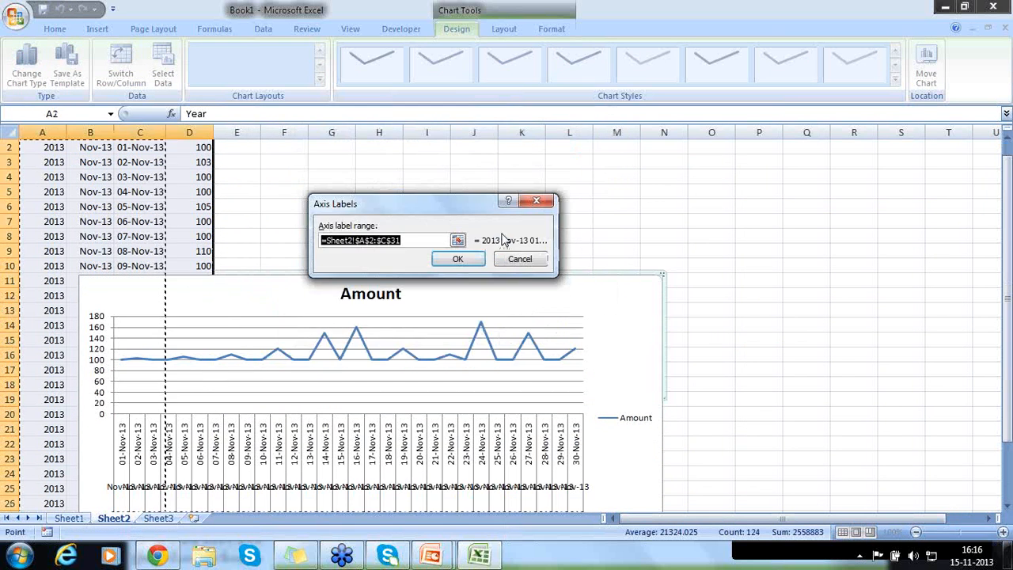
left_click(457, 240)
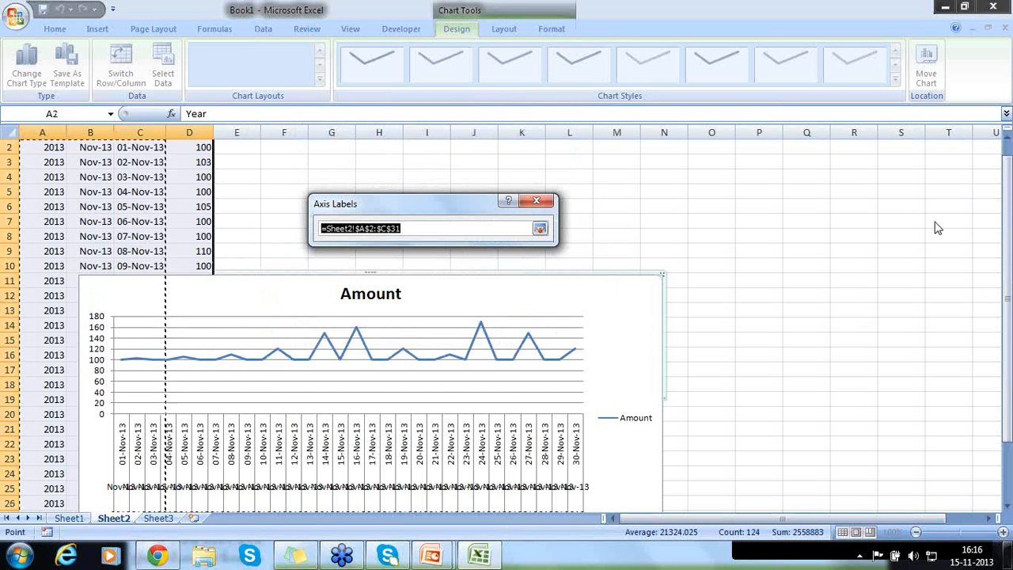
left_click_drag(1004, 336, 995, 285)
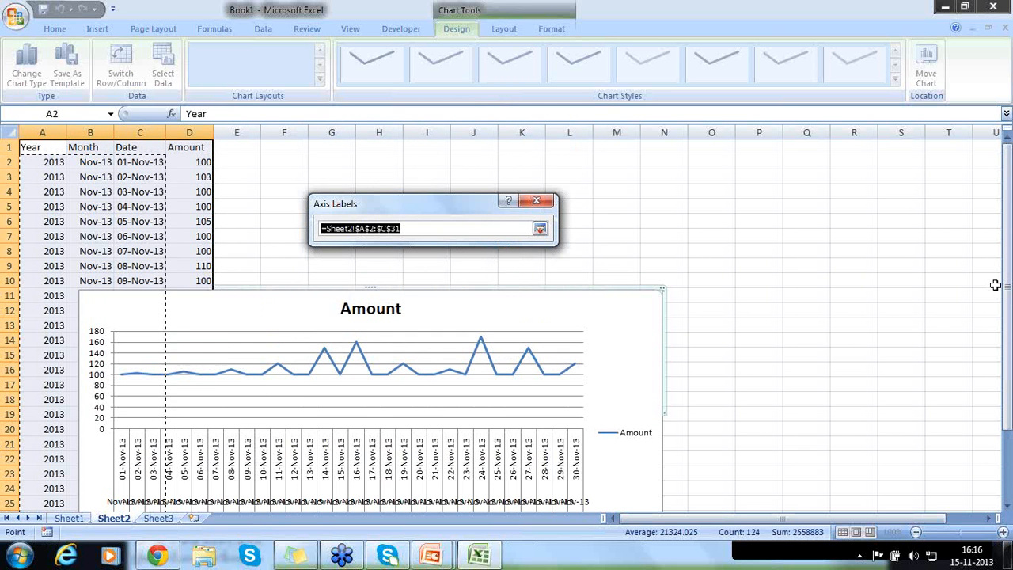
key("shift+Left")
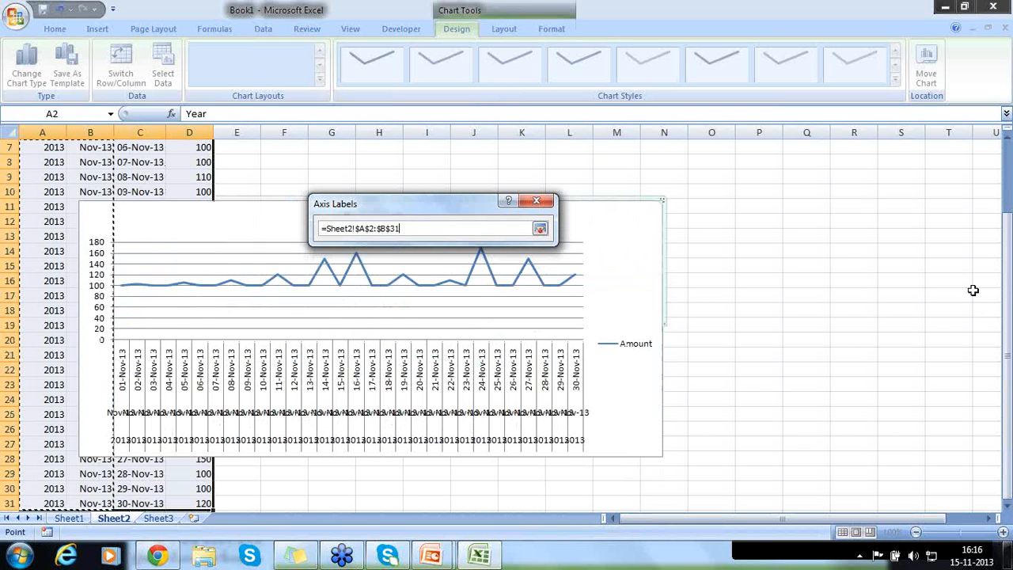
left_click(539, 228)
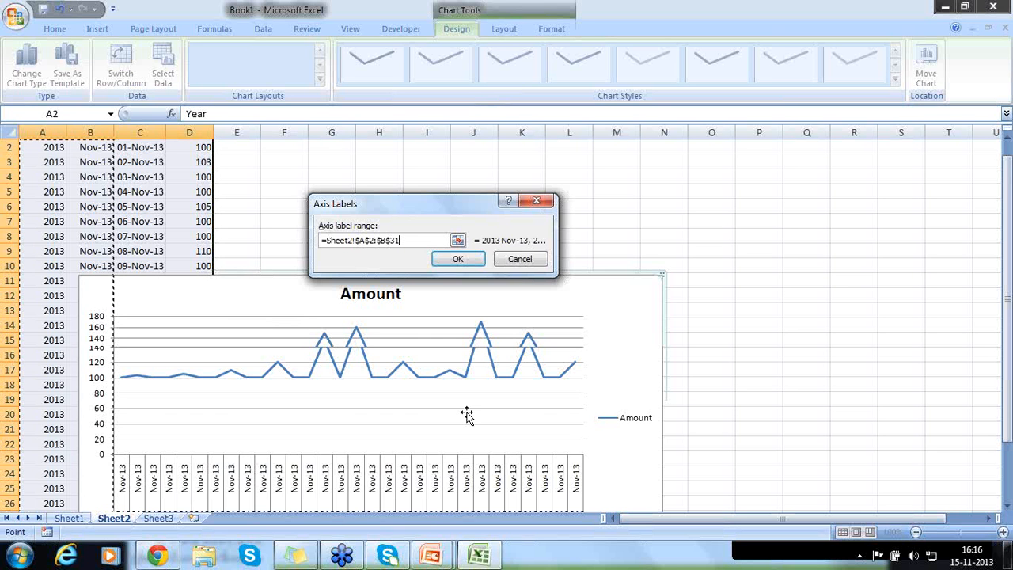
left_click(457, 259)
left_click(513, 338)
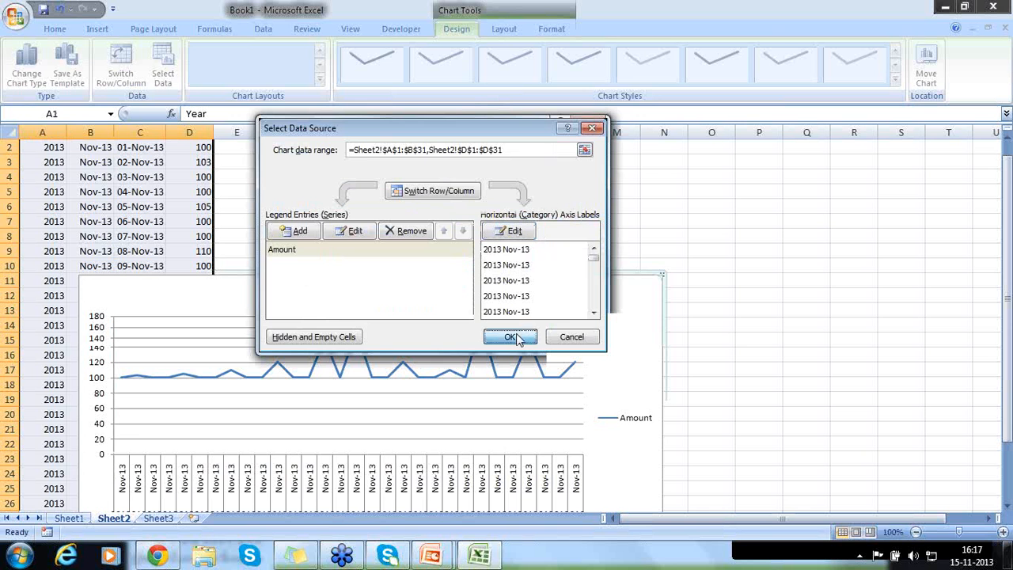
- Narrow the line chart to about seven and a half columns and place it beside the table, starting near G1
left_click_drag(475, 274, 475, 214)
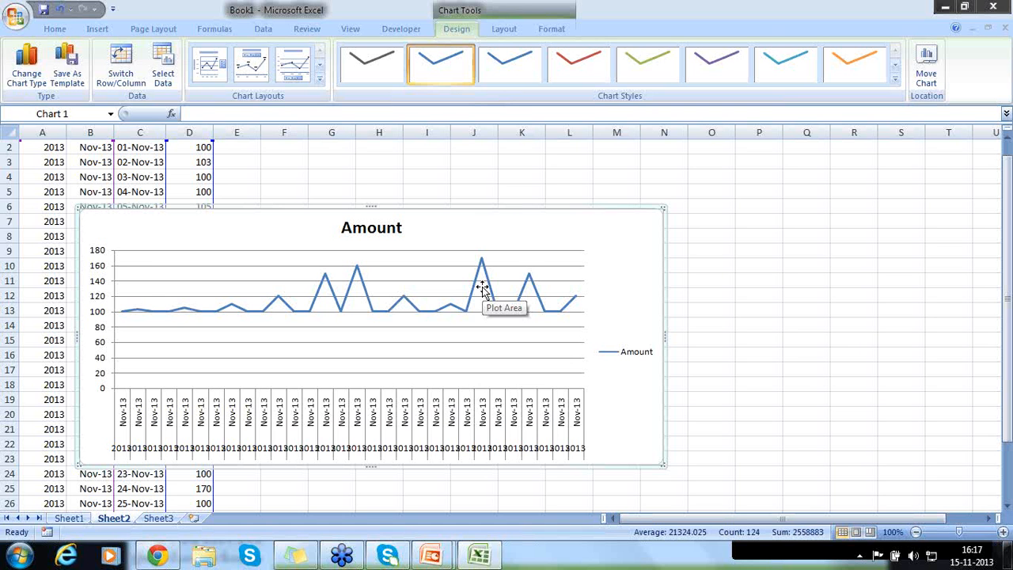
left_click(520, 178)
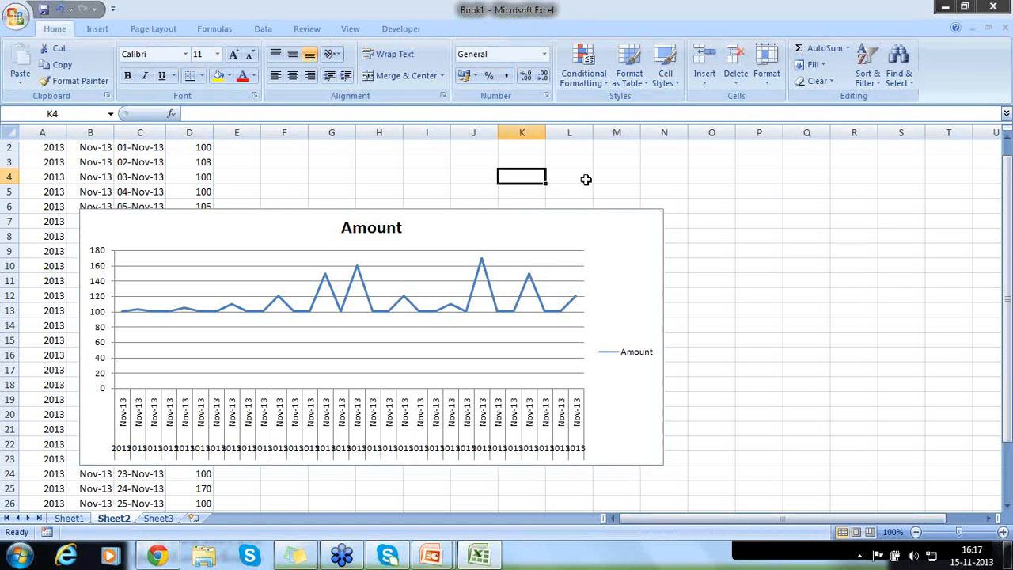
left_click(535, 225)
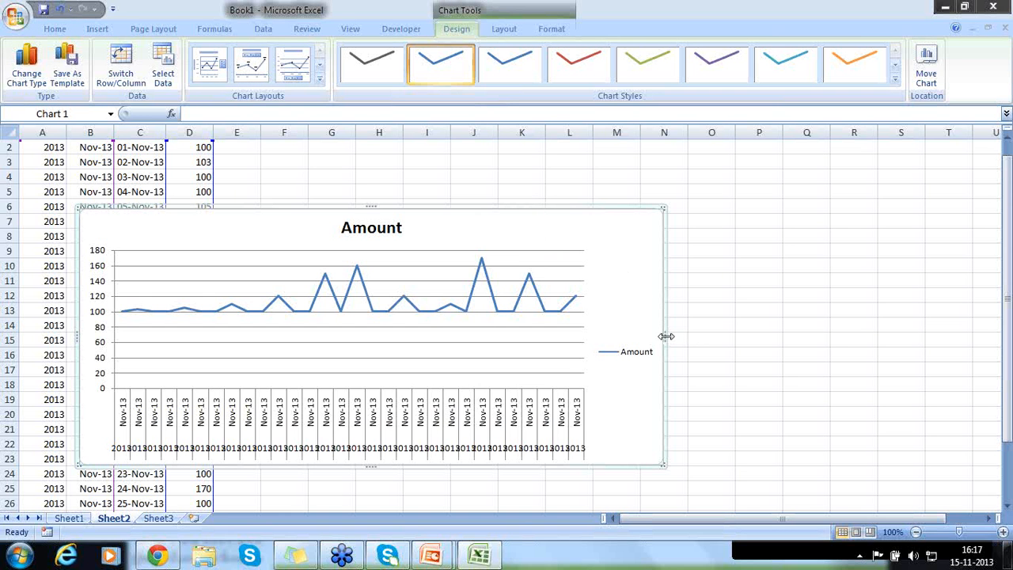
left_click_drag(666, 337, 441, 318)
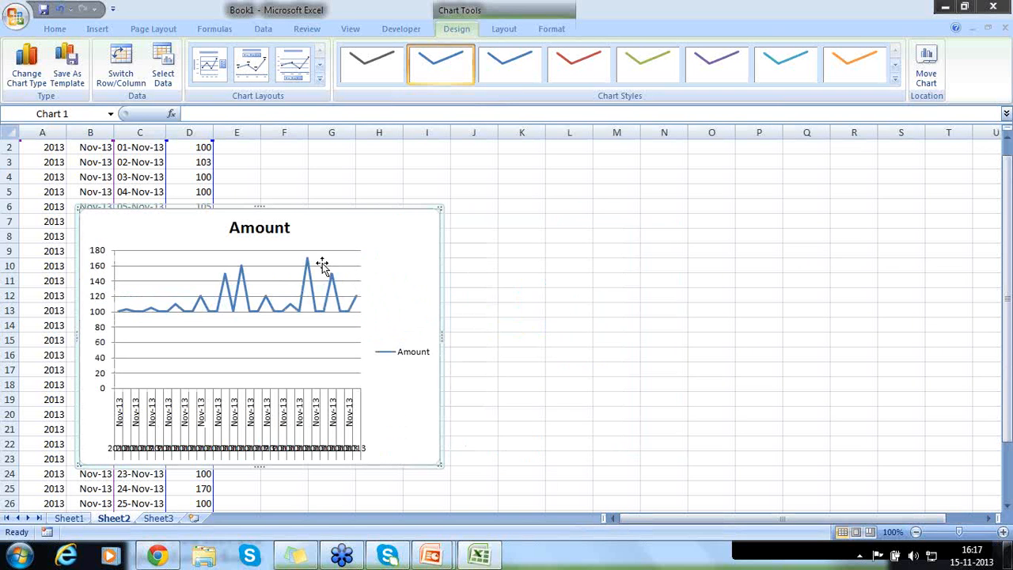
left_click_drag(292, 207, 542, 148)
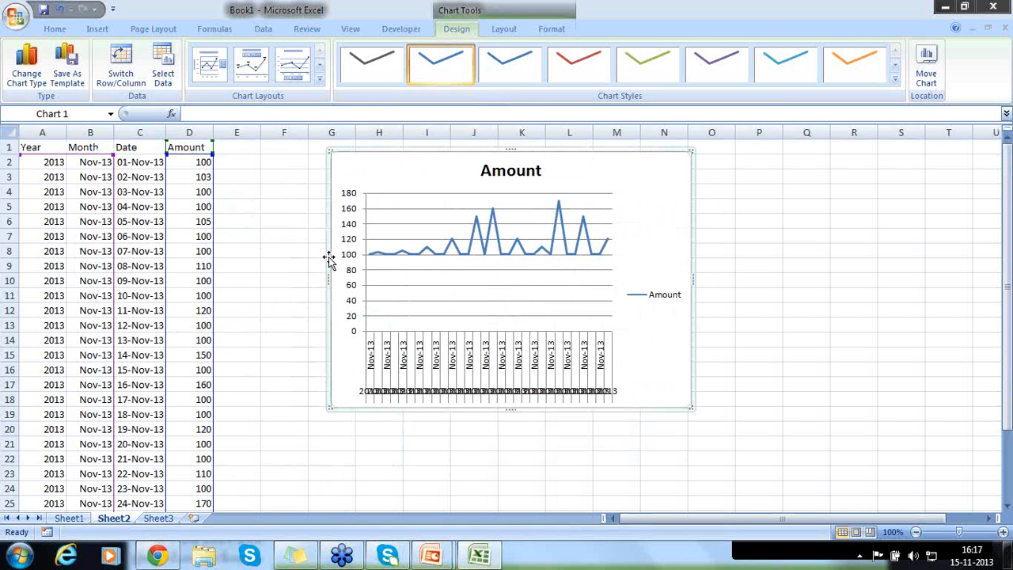
- Create a PivotChart with its PivotTable from Sheet2!$A$1:$D$31 on a new worksheet
left_click(76, 193)
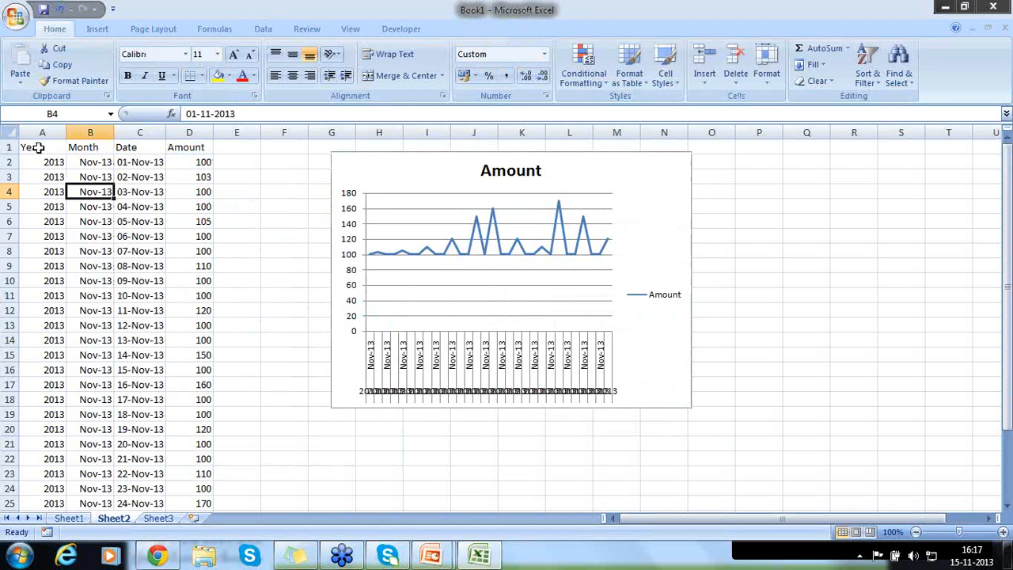
left_click(37, 147)
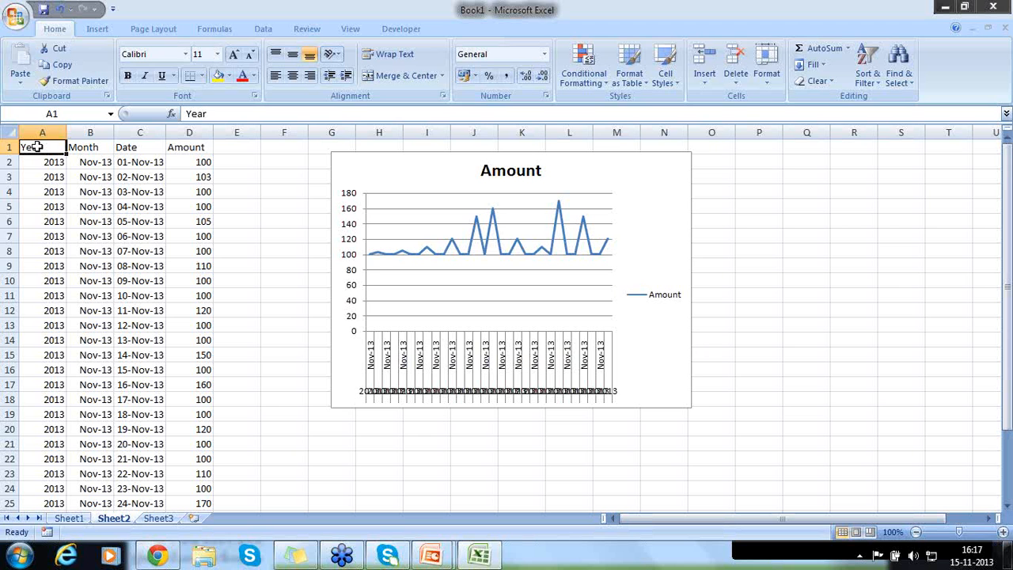
left_click(96, 34)
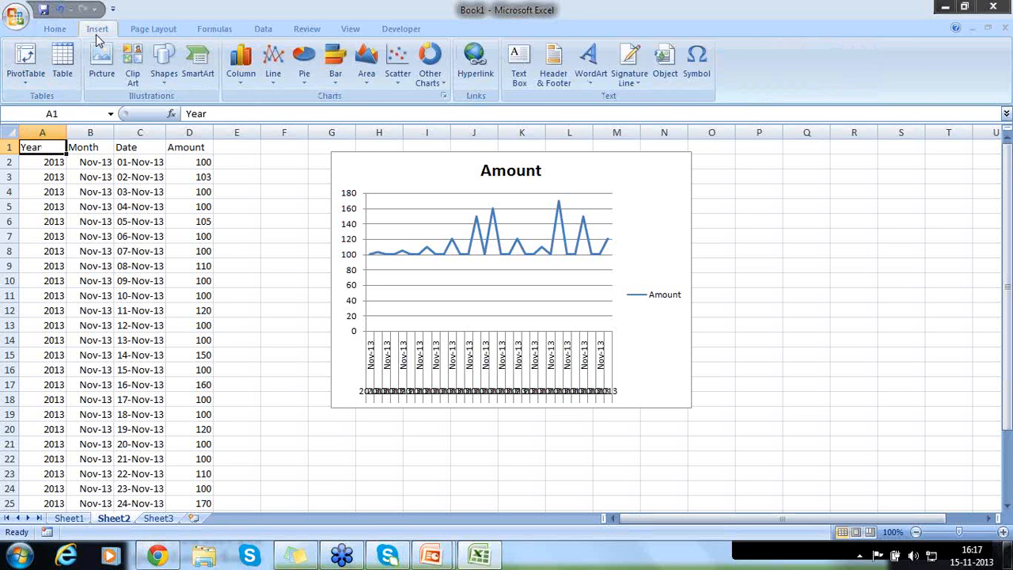
left_click(28, 74)
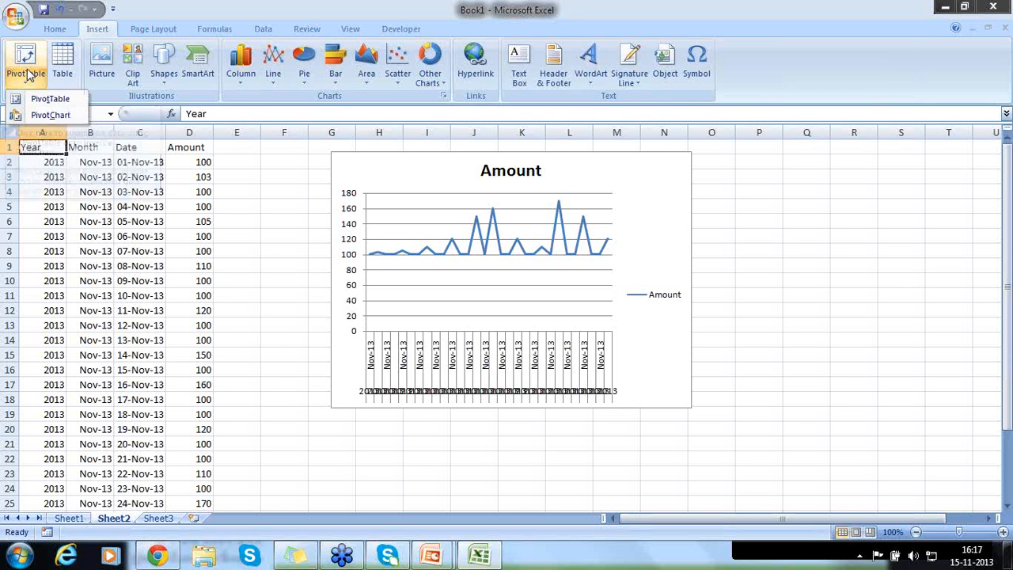
left_click(36, 114)
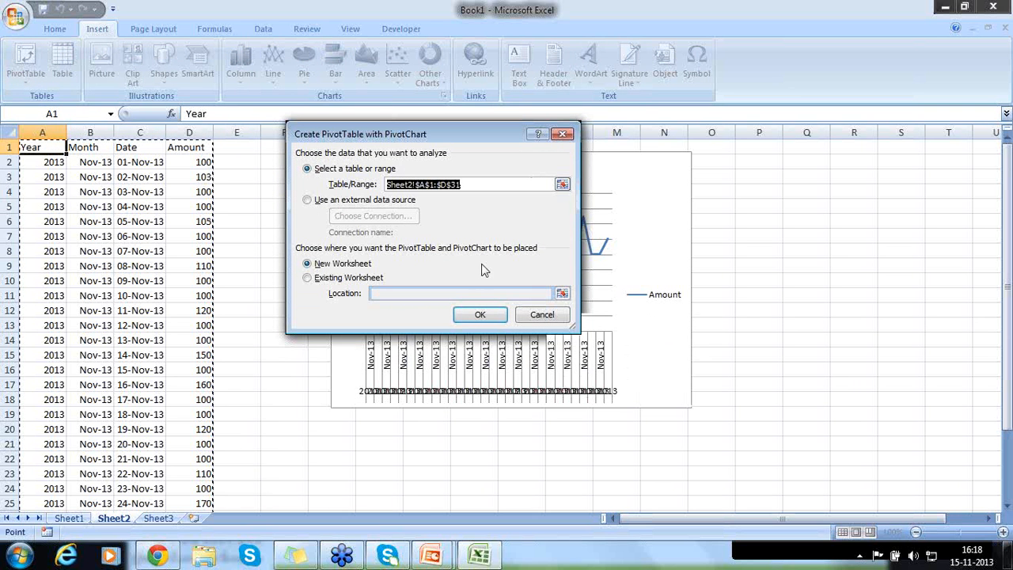
left_click(480, 313)
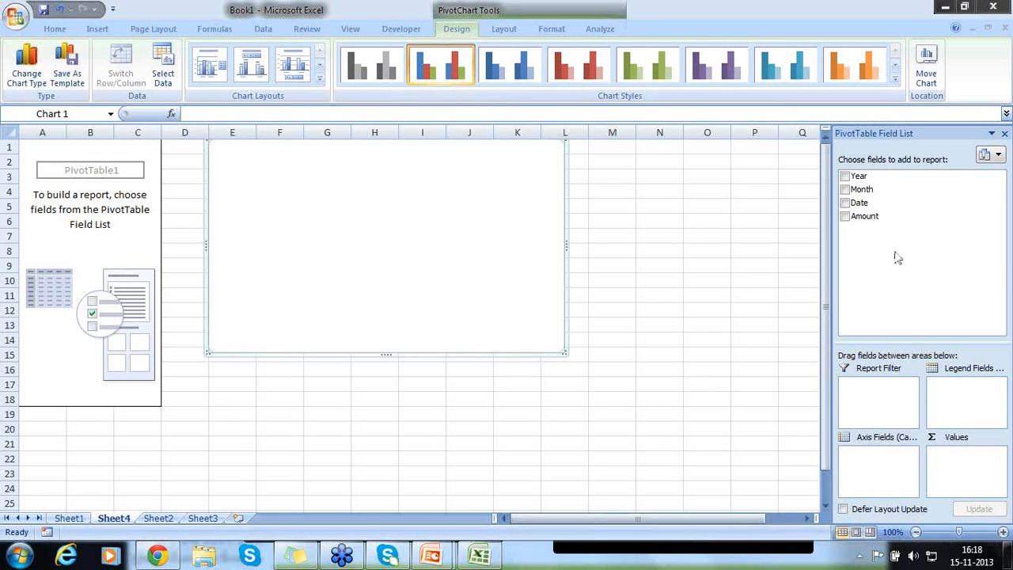
- Build the PivotChart with Month and then Year as axis fields and the sum of Amount as its values
left_click_drag(845, 194, 871, 271)
left_click_drag(873, 348, 866, 460)
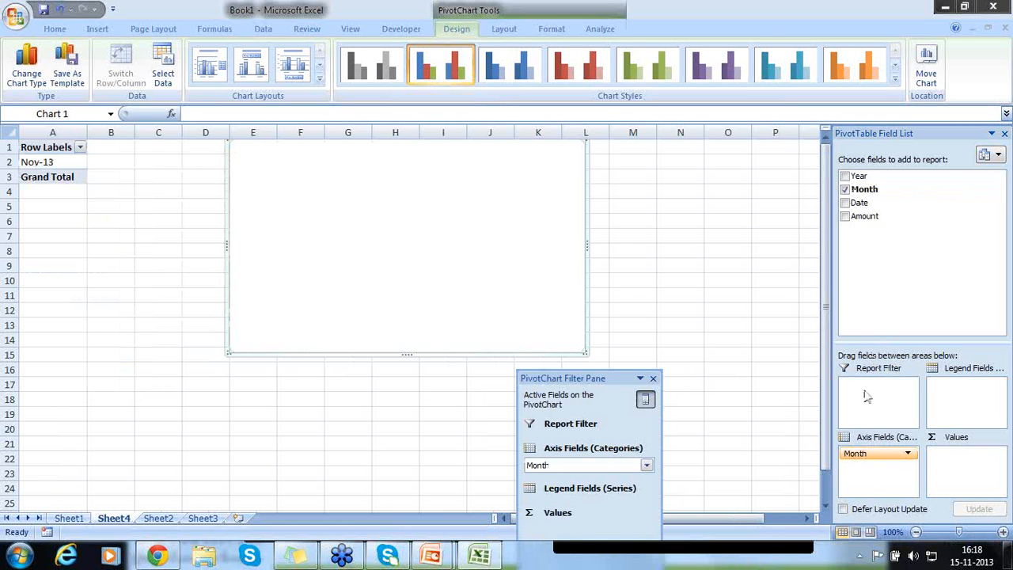
left_click_drag(862, 217, 966, 455)
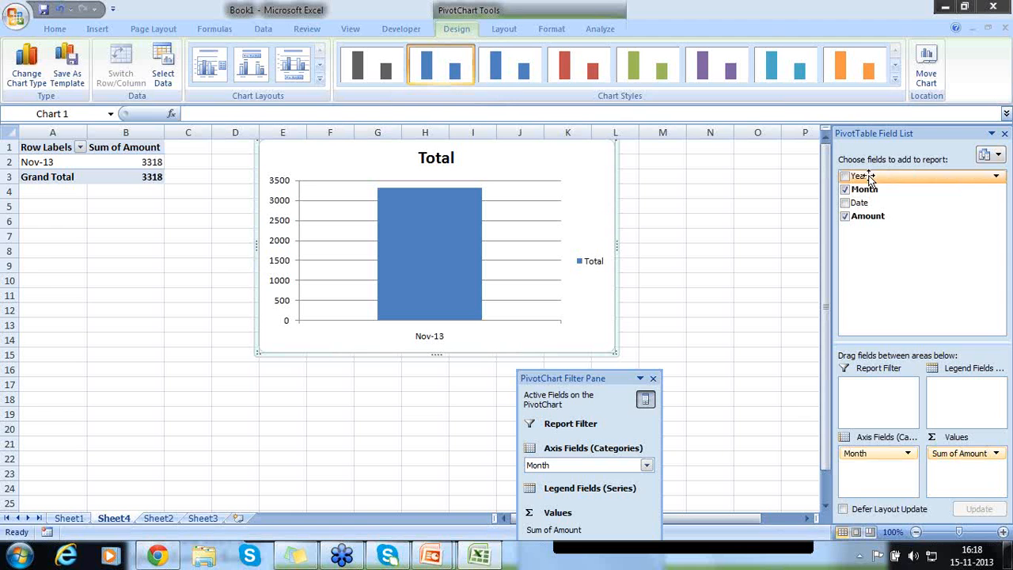
left_click_drag(868, 178, 864, 466)
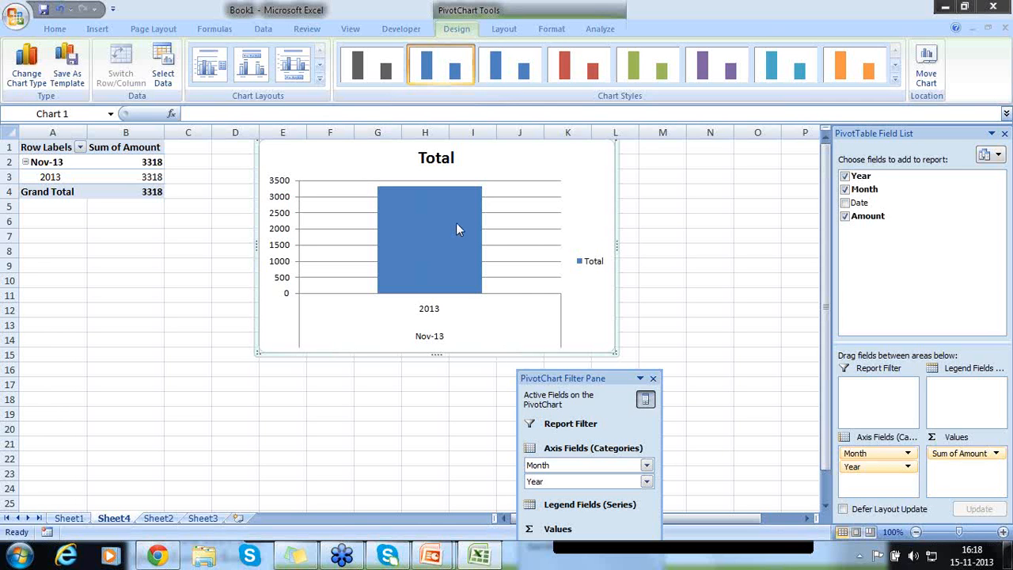
mouse_move(457, 228)
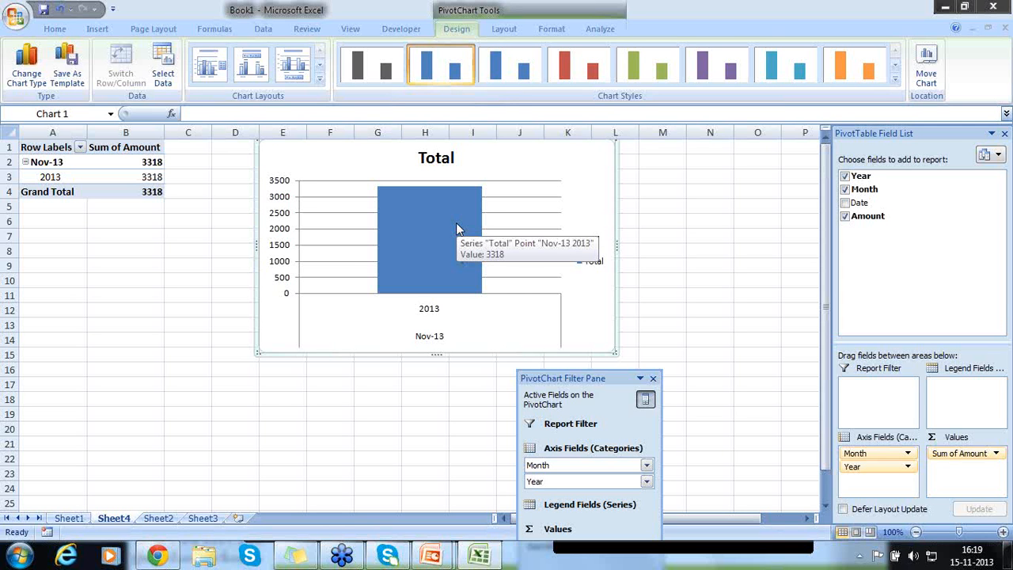
left_click(98, 30)
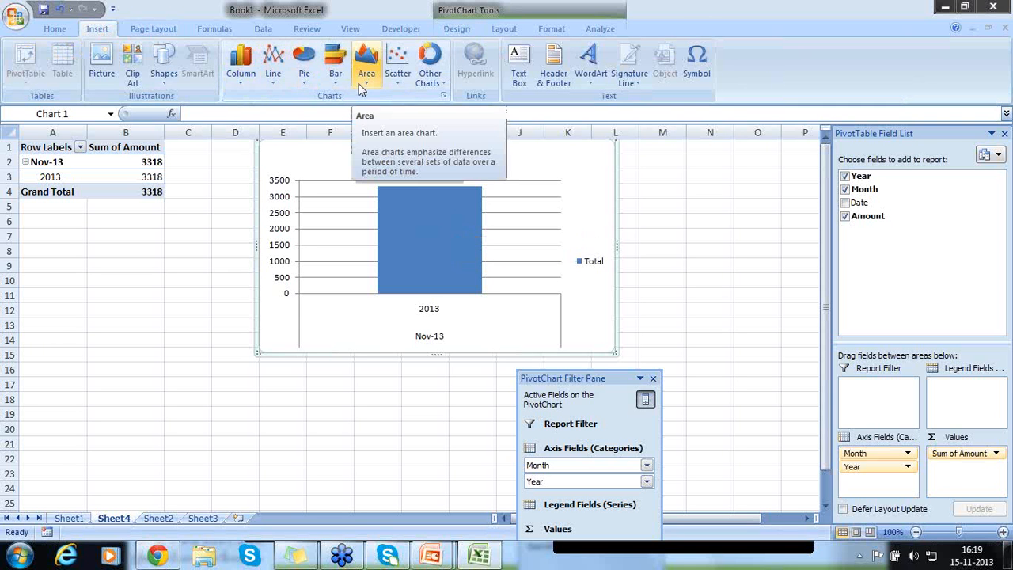
left_click(299, 76)
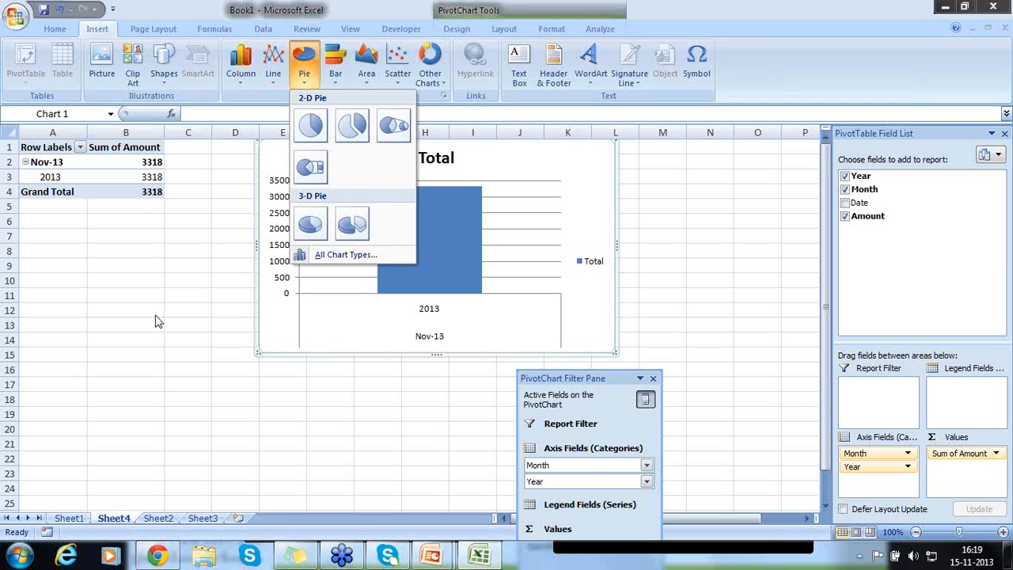
left_click(166, 519)
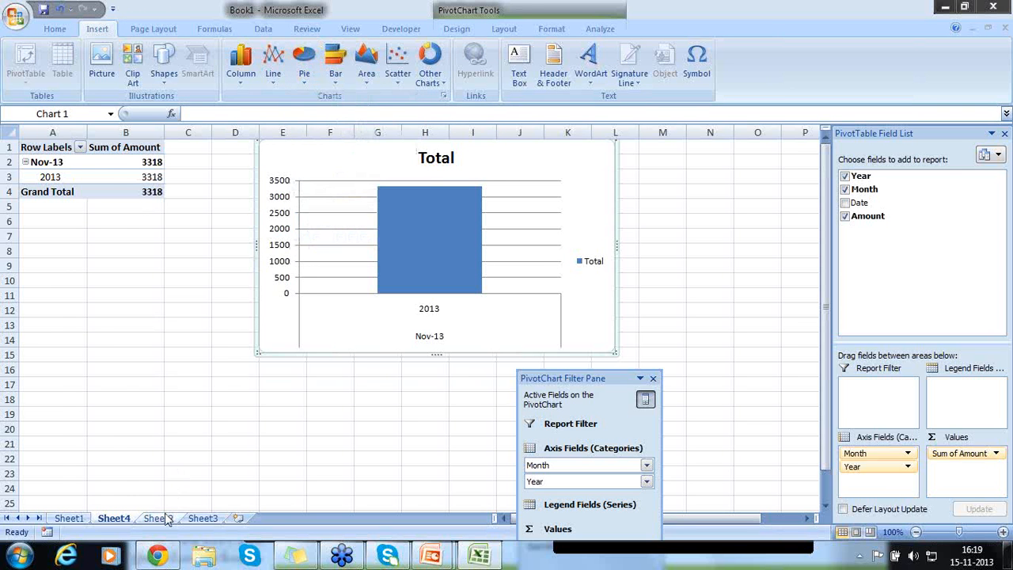
- Add a row below the November data on Sheet2 with date 01-Dec-2013 in C32 and amount 90 in D32
left_click(166, 519)
left_click(197, 334)
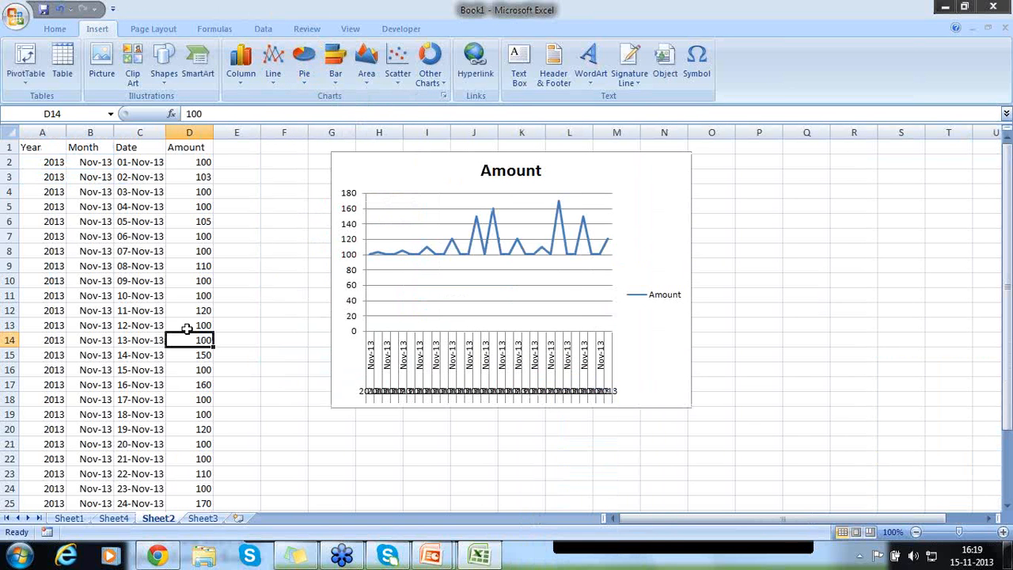
left_click(111, 223)
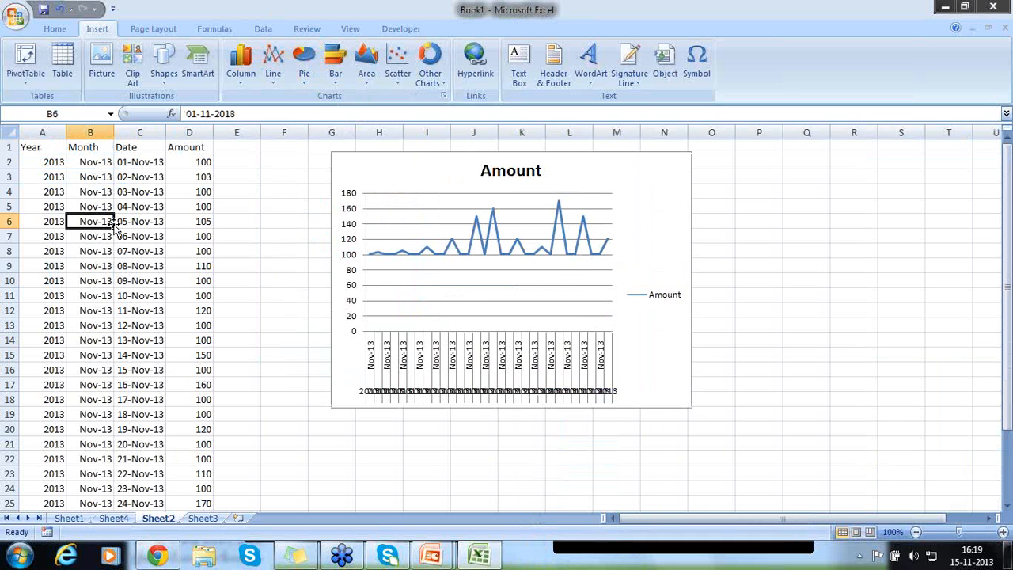
key("ctrl+Down")
key("Down")
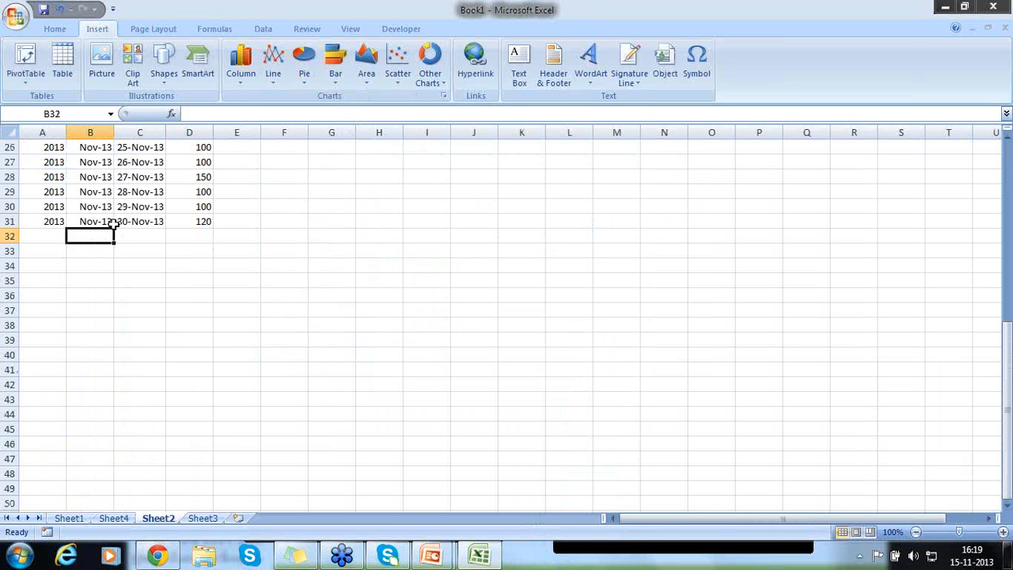
key("Right")
type("01-")
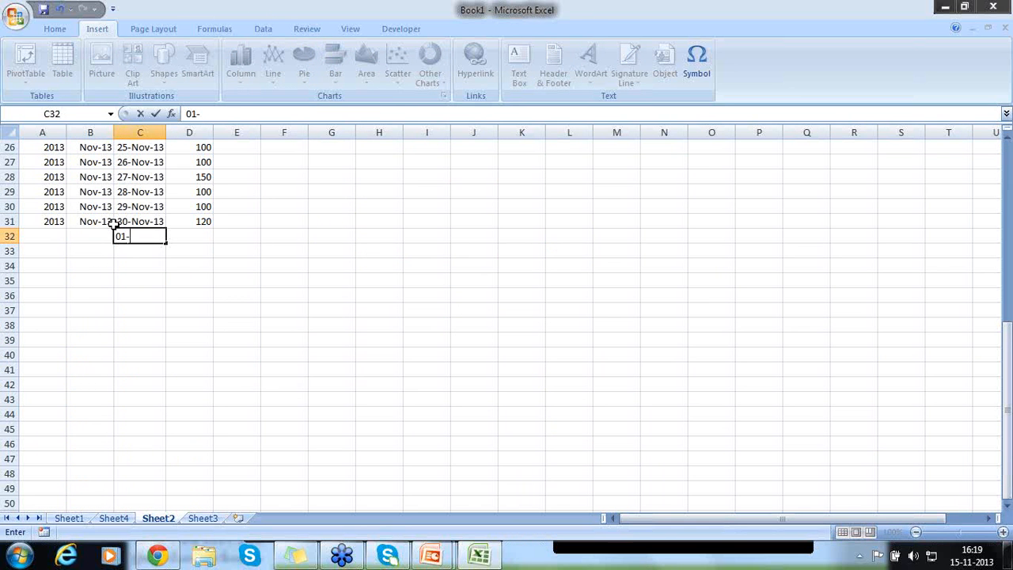
type("Dec-2013")
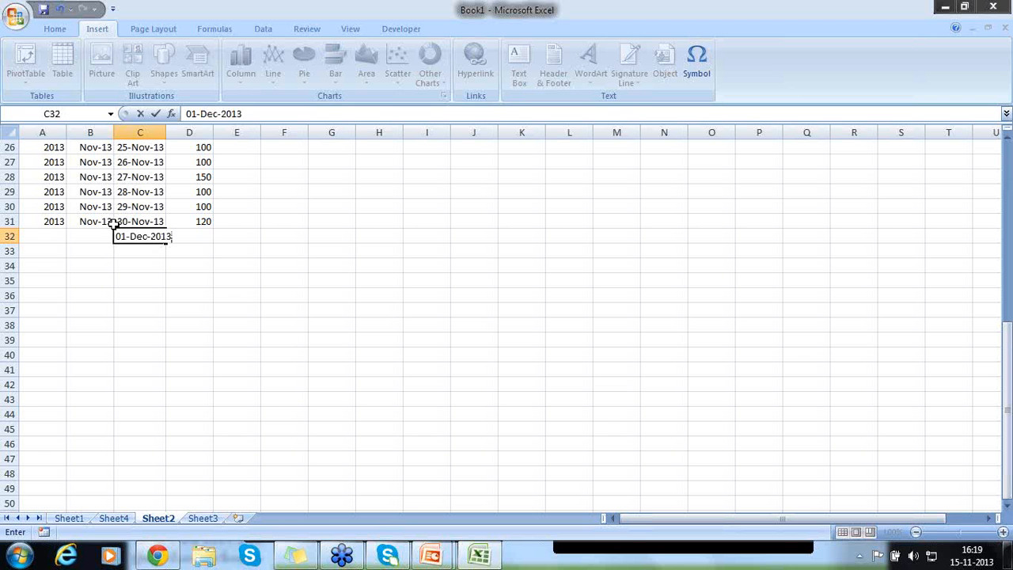
key("Tab")
type("90")
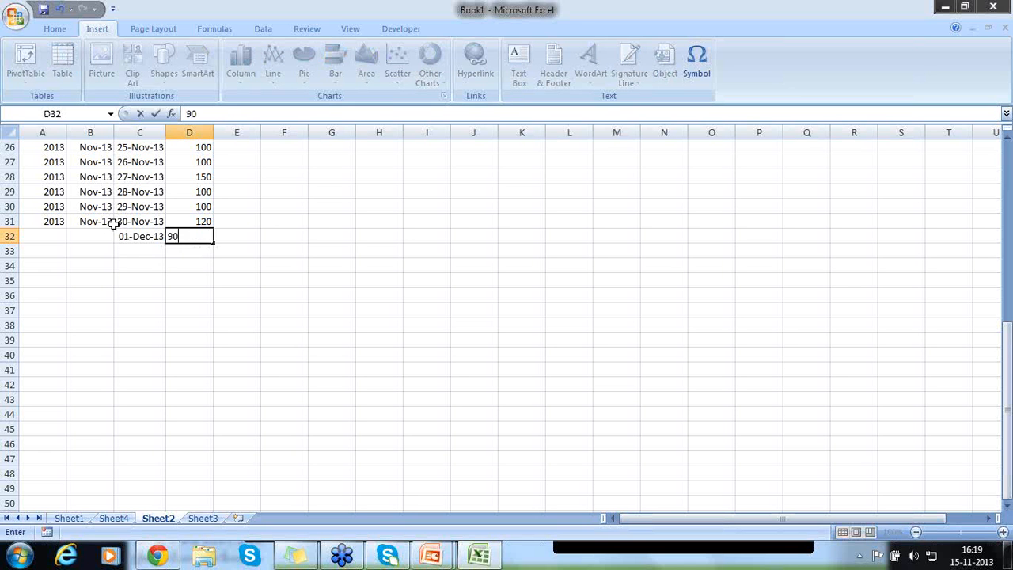
key("Return")
- Fill the December dates down from C32 to 31-Dec-13 in C62
left_click(121, 235)
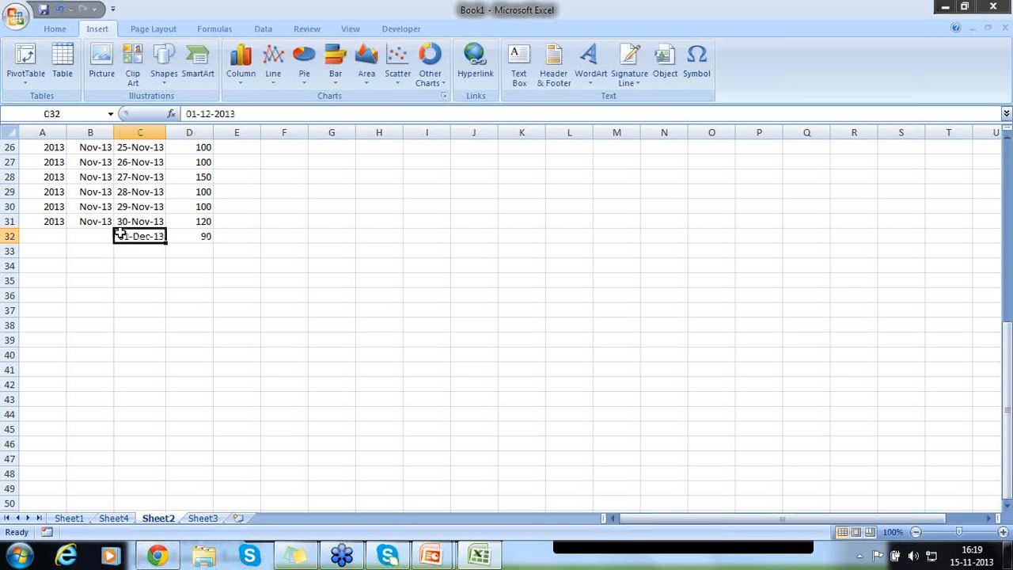
left_click_drag(133, 209, 164, 448)
left_click(196, 336)
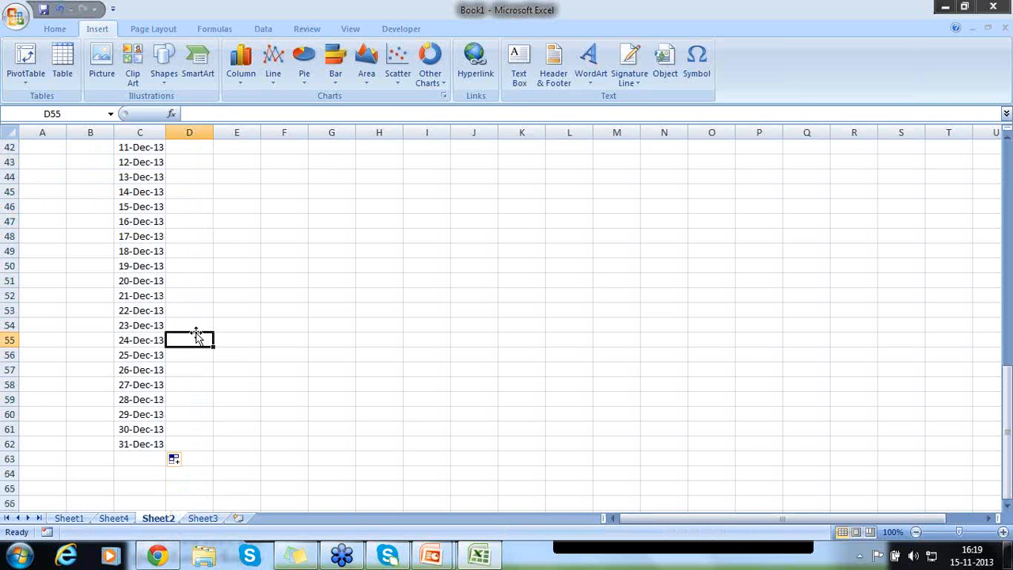
- Copy the amount 90 from D32 into D33:D62 for the remaining December dates
key("Page_Up")
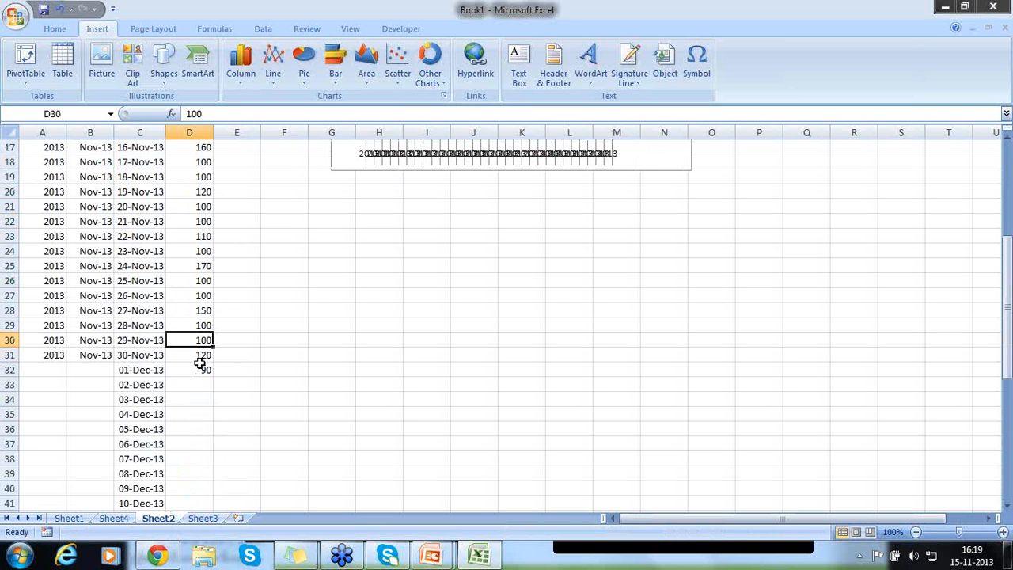
mouse_move(204, 372)
left_mouse_down()
mouse_move(205, 387)
mouse_move(203, 373)
left_mouse_up()
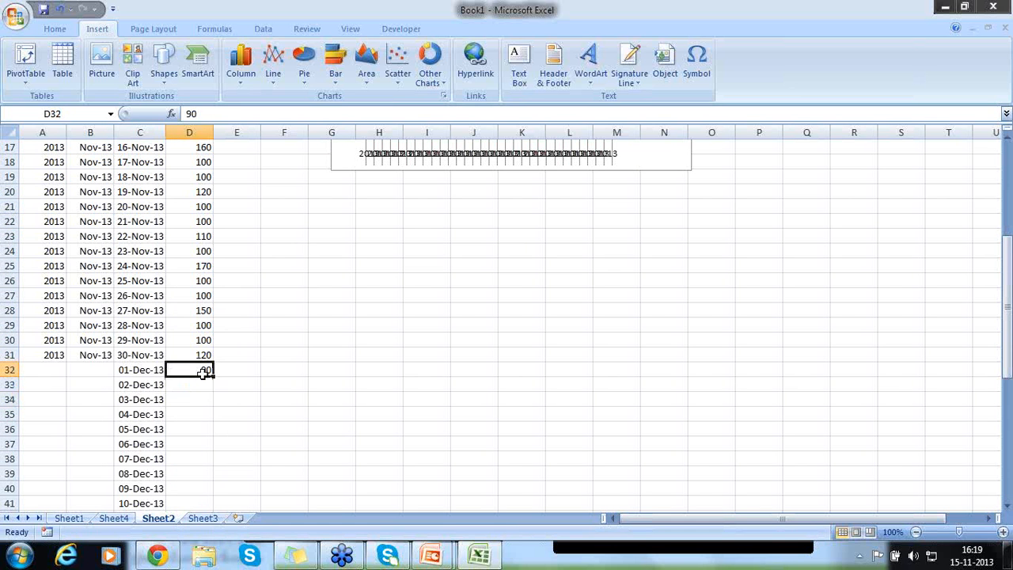
key("ctrl+c")
key("Down")
key("shift+Down")
key("shift+Down")
key("shift+Down")
key("shift+Down")
key("shift+Down")
key("shift+Down")
key("shift+Down")
key("shift+Down")
key("shift+Down")
key("shift+Down")
key("shift+Down")
key("shift+Down")
key("shift+Down")
key("shift+Down")
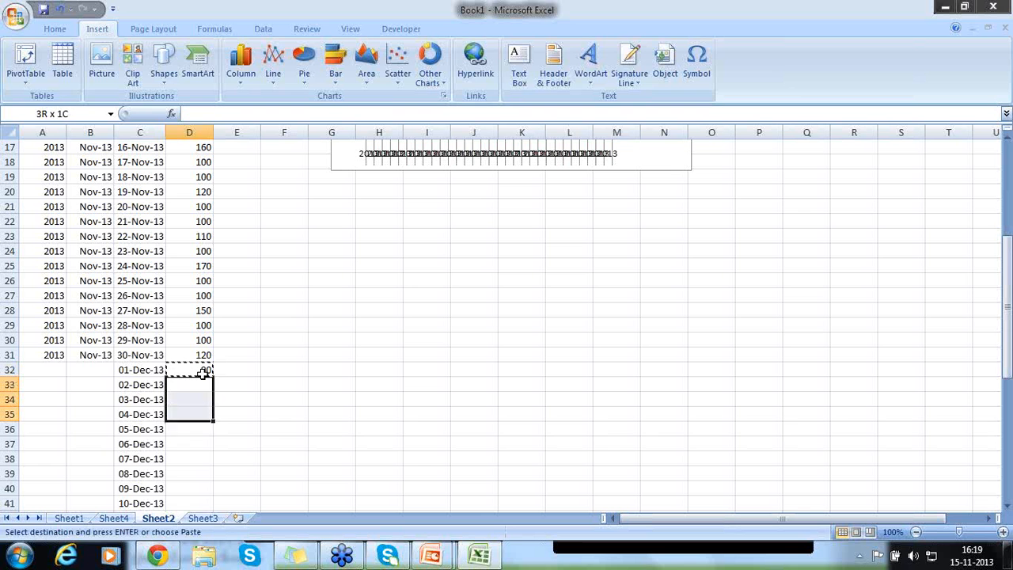
key("shift+Down")
key("shift+Down")
key("shift+Down")
key("shift+Down")
key("shift+Down")
key("shift+Down")
key("shift+Down")
key("shift+Down")
key("shift+Down")
key("shift+Down")
key("shift+Down")
key("shift+Down")
key("shift+Down")
key("shift+Down")
key("shift+Down")
key("shift+Down")
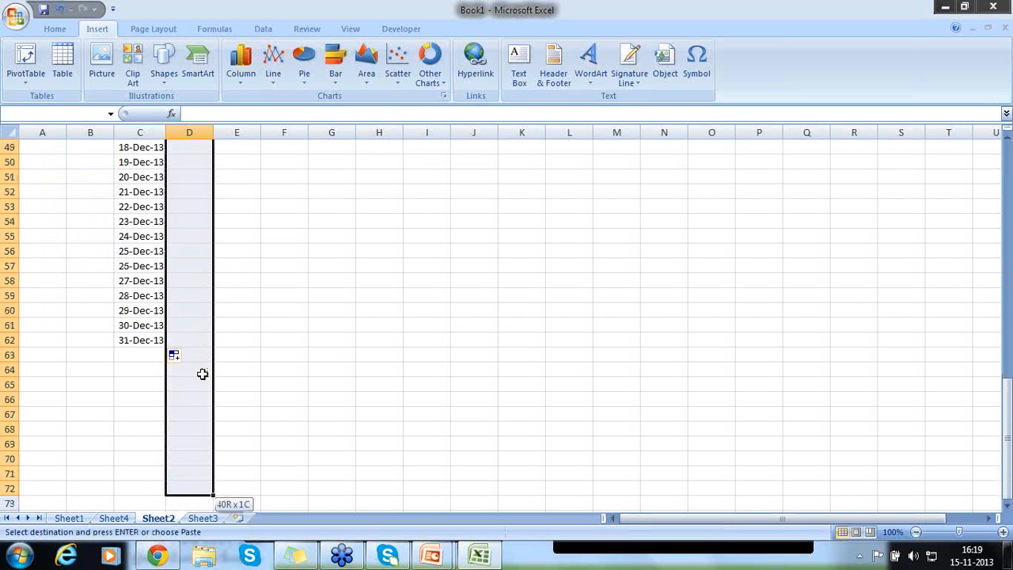
key("shift+Up")
key("ctrl+v")
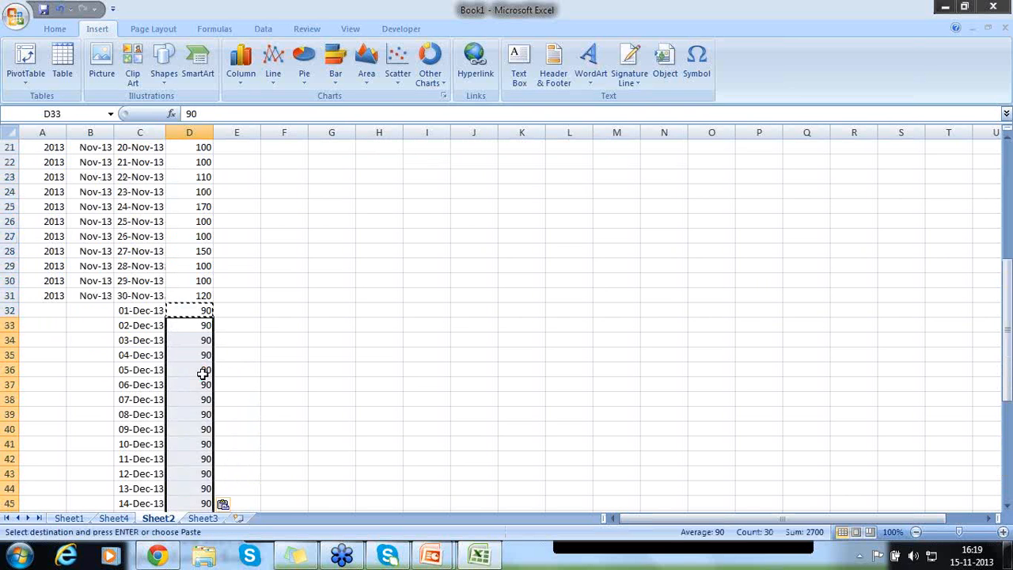
- Set the amounts for 03-Dec-13 and 04-Dec-13 to 120 and 80 in D34 and D35
key("Down")
type("120")
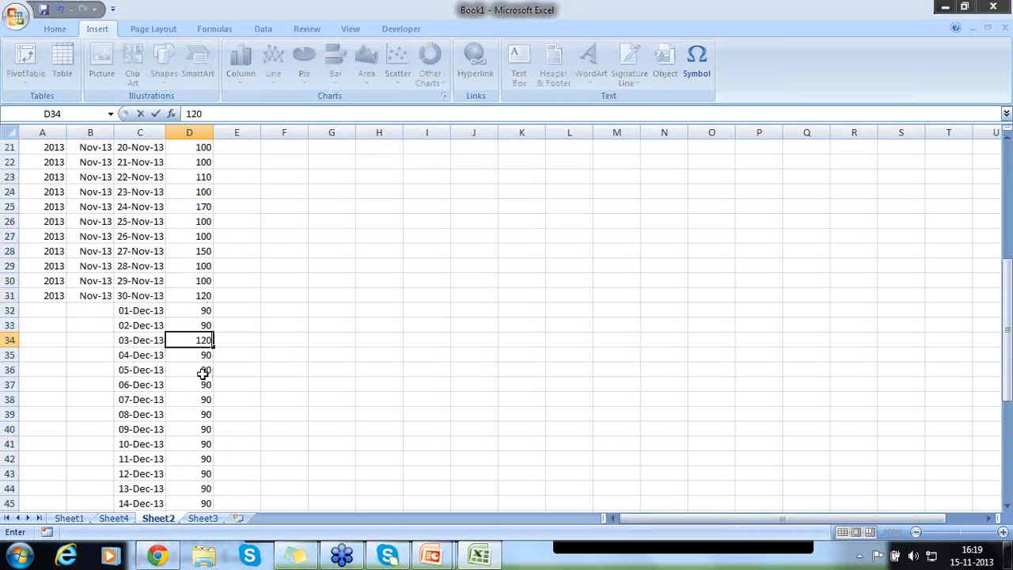
key("Return")
type("80")
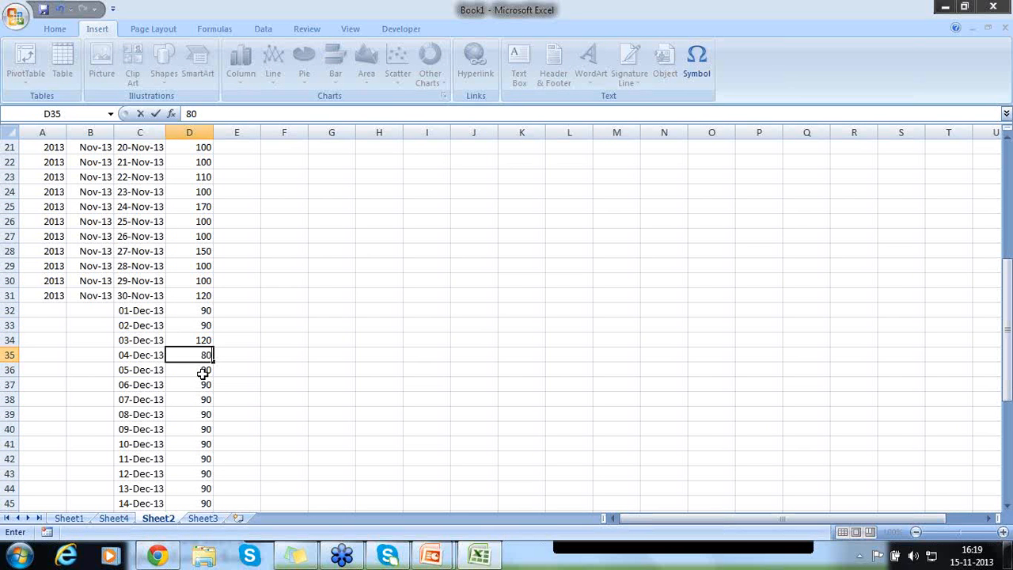
key("Up")
- Set the amounts for 08-Dec-13 and 09-Dec-13 to 50 and 130 in D39 and D40
key("Up")
key("Down")
key("Down")
key("Down")
key("Down")
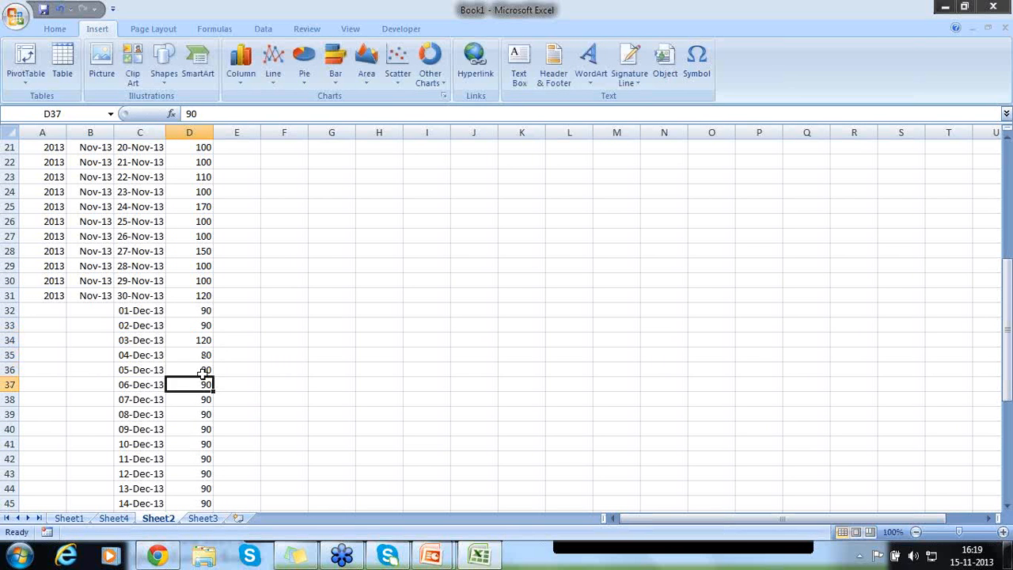
key("Down")
key("Down")
type("50")
key("Return")
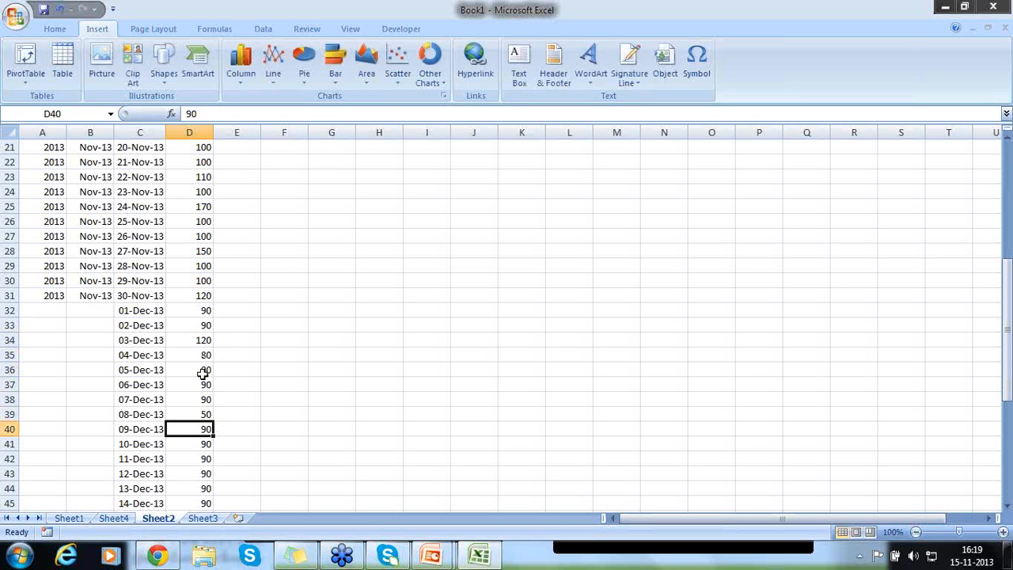
type("130")
key("Return")
- Set the amount for 12-Dec-13 to 140 in D43 and for 14-Dec-13 to 180 in D45
key("Down")
key("Down")
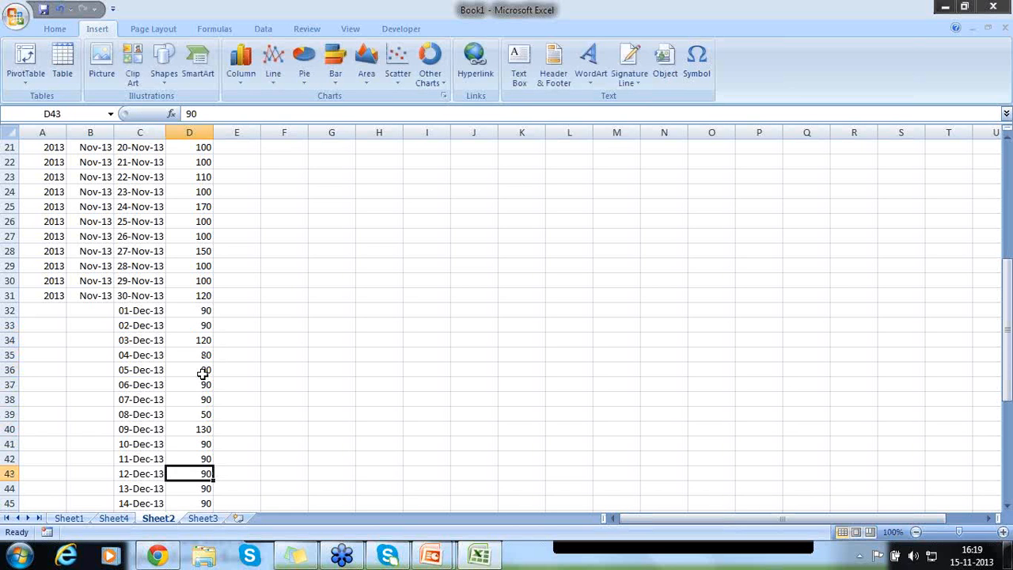
type("140")
key("Return")
key("Down")
type("1")
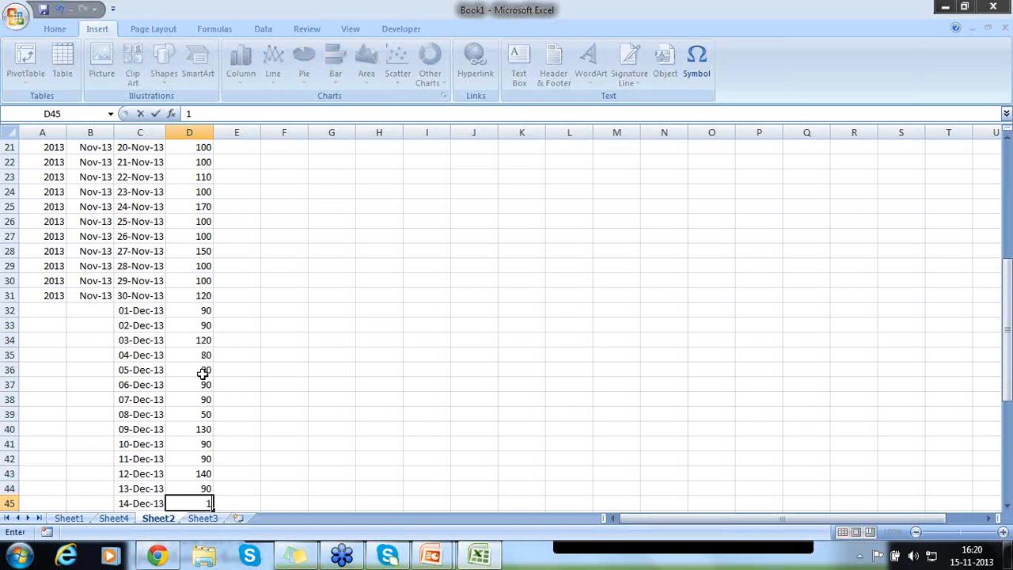
type("8")
key("Return")
- Set the amount for 16-Dec-13 to 30 in D47 and for 18-Dec-13 to 95 in D49
key("Down")
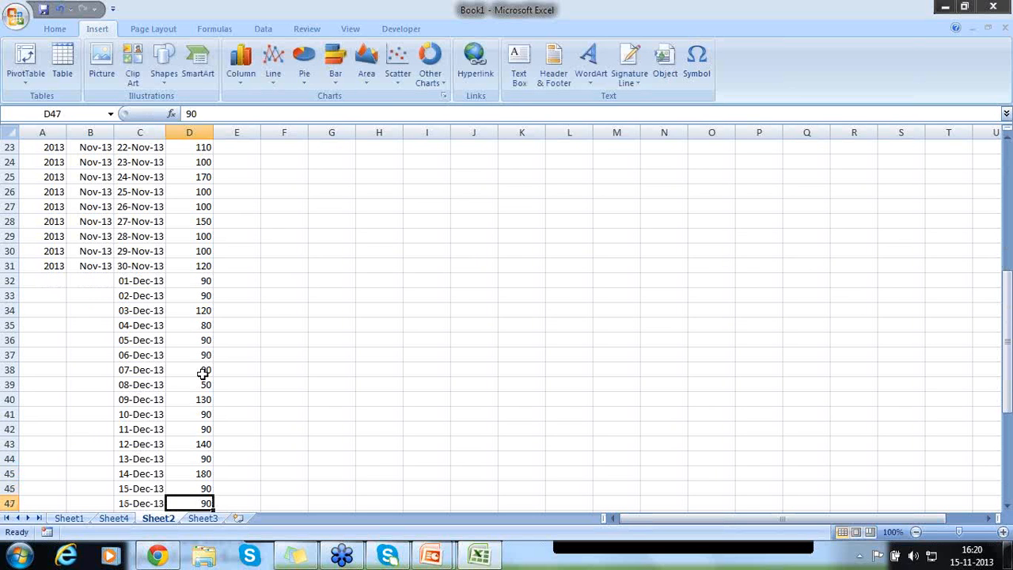
type("30")
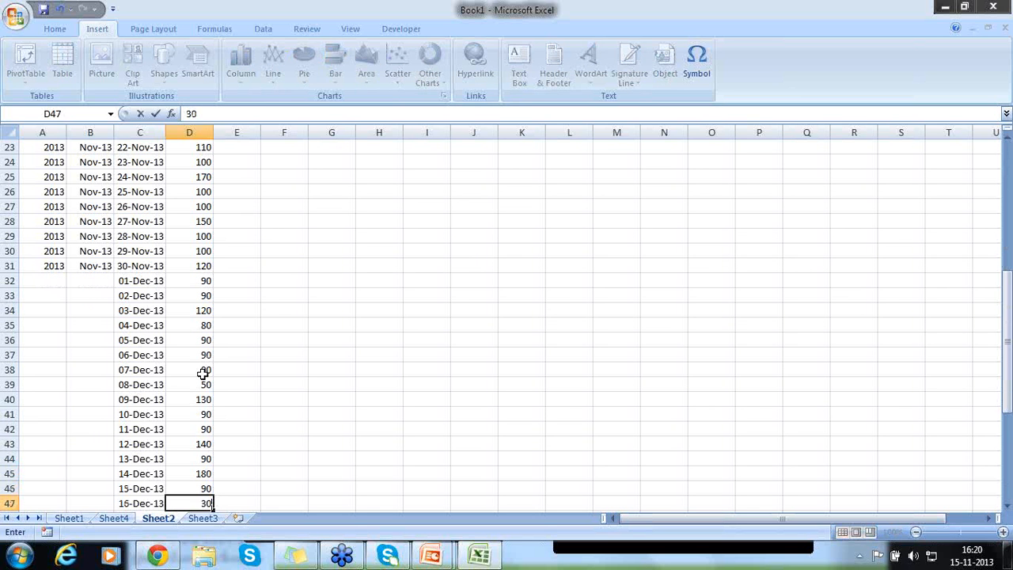
key("Return")
key("Down")
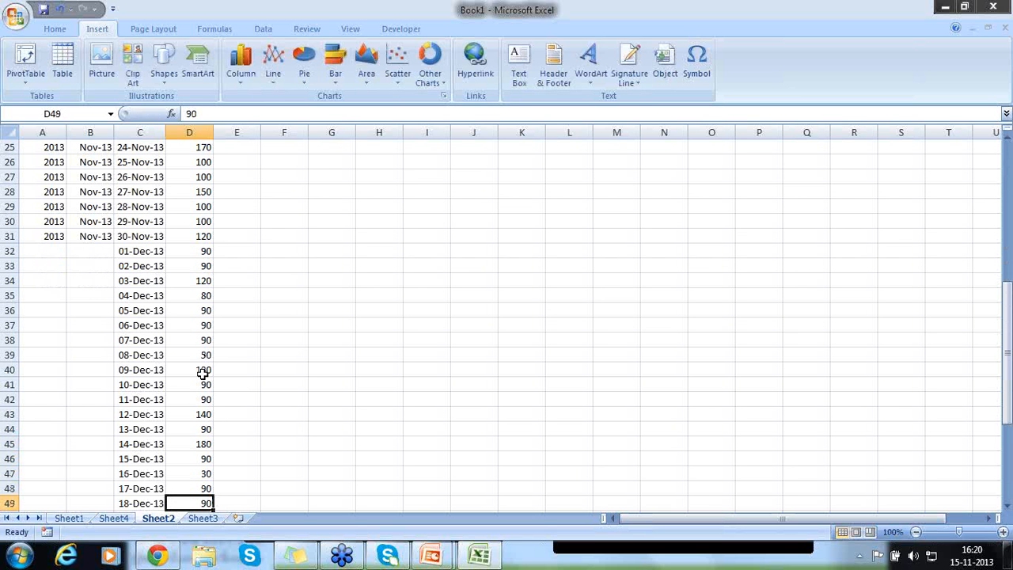
type("95")
key("Return")
- Set the amount for 20-Dec-13 to 105 in D51 and for 22-Dec-13 to 156 in D53
key("Down")
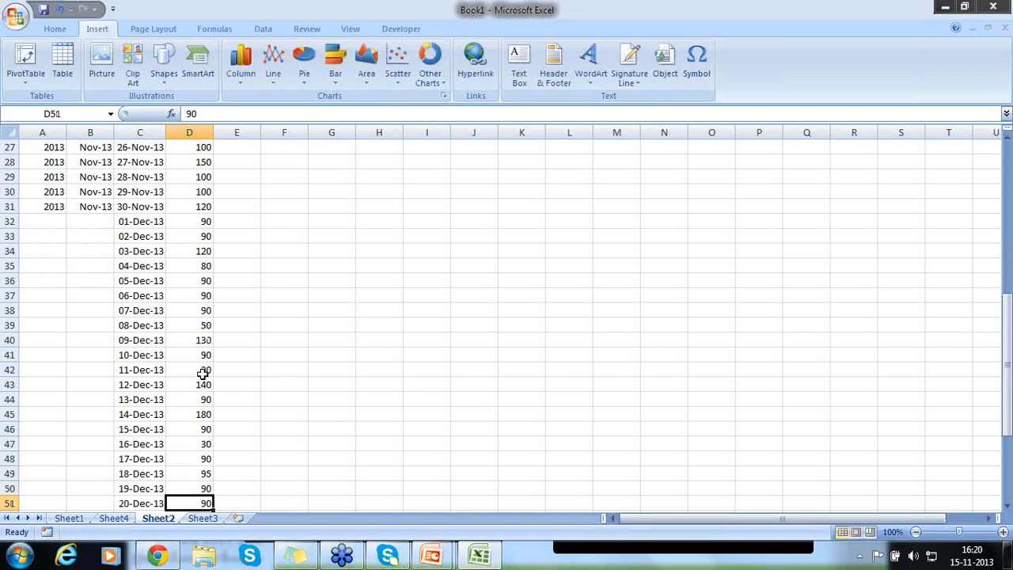
type("4")
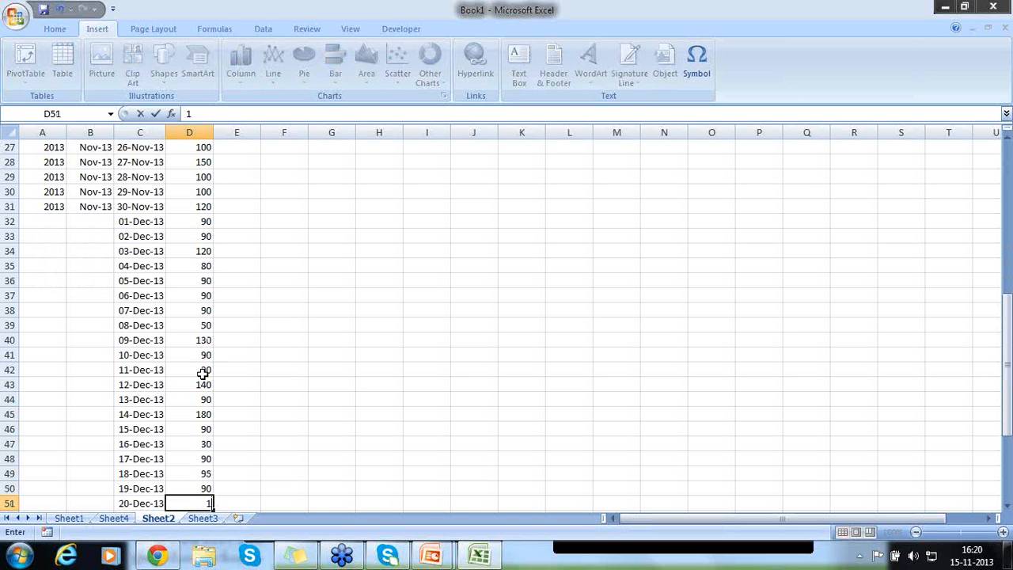
type("05")
key("Return")
key("Down")
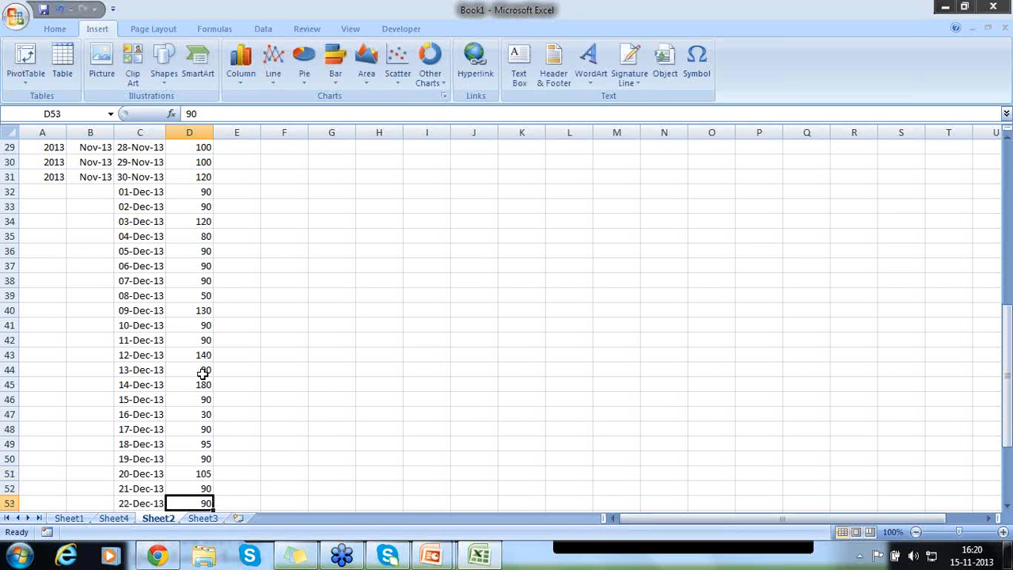
type("156")
key("Return")
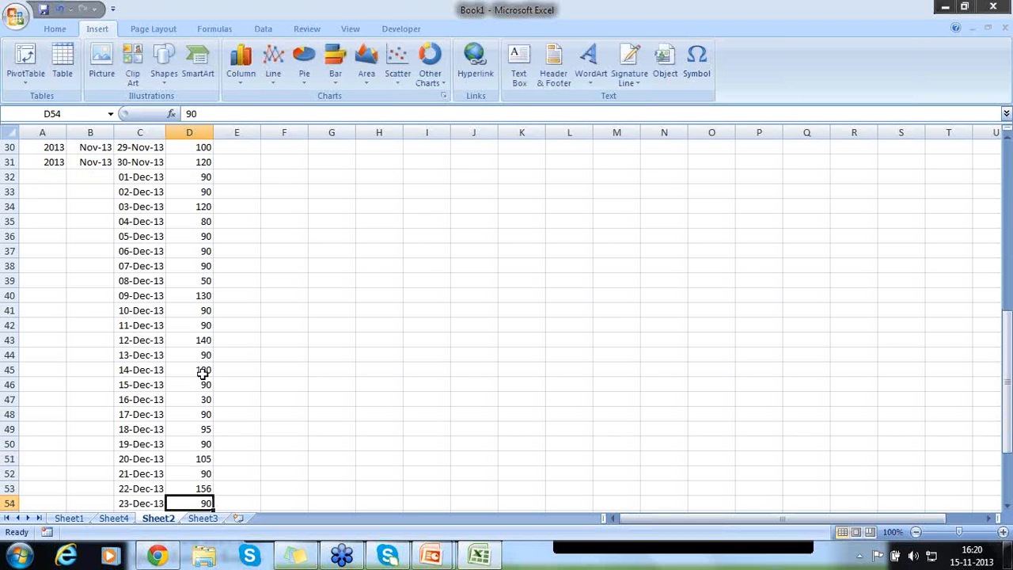
- Set the amount for 25-Dec-13 to 140 in D56
key("Down")
key("Down")
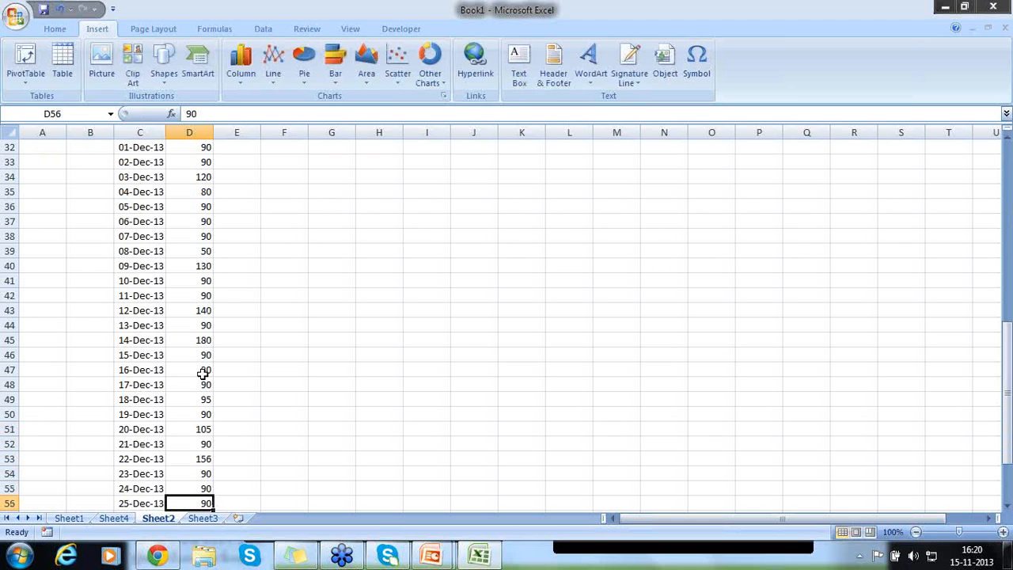
type("140")
key("Return")
key("Down")
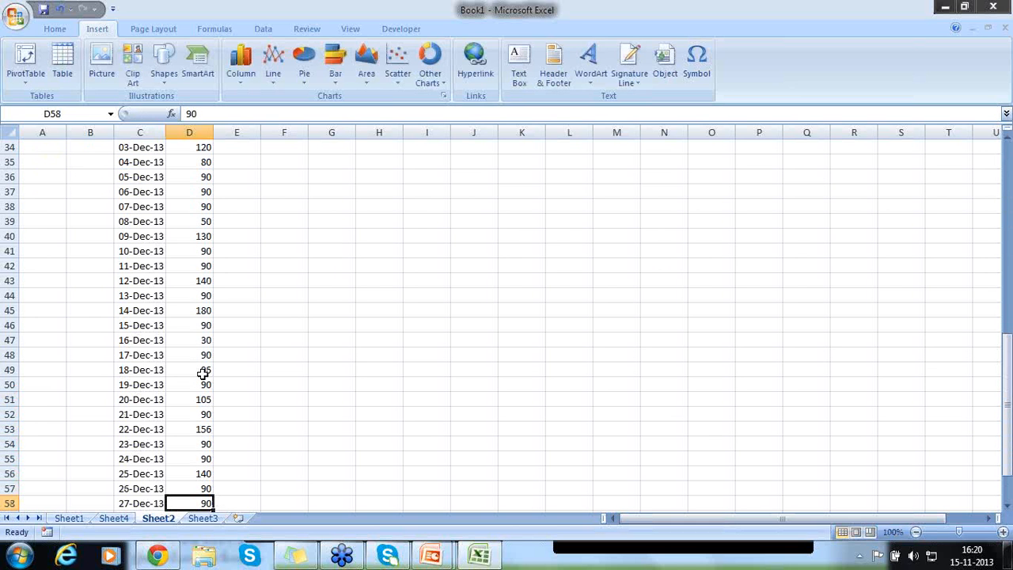
- Set the amount for 27-Dec-13 to 60 in D58 and for 28-Dec-13 to 85 in D59
type("60")
key("Return")
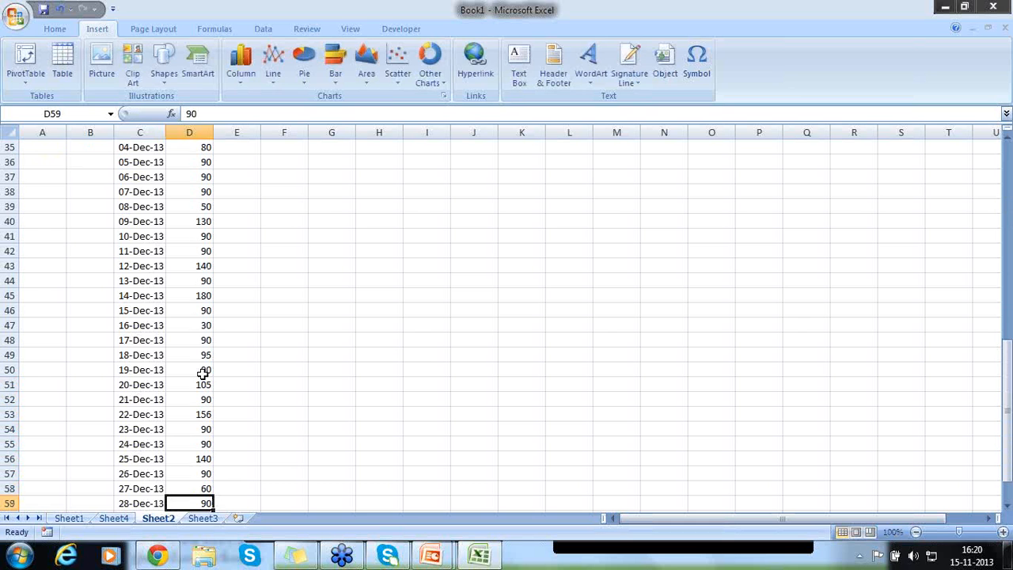
type("85")
key("Return")
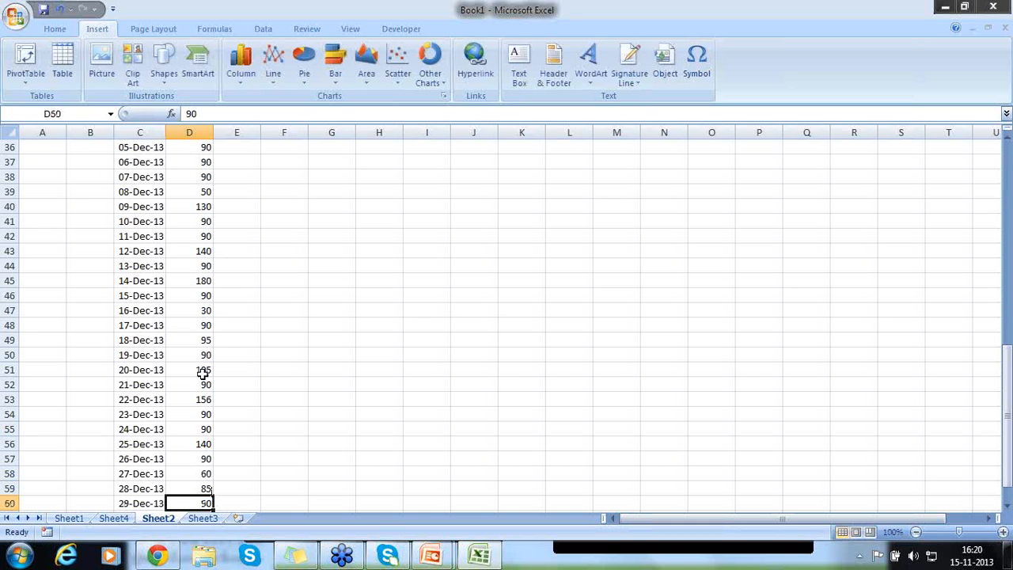
key("Down")
key("Down")
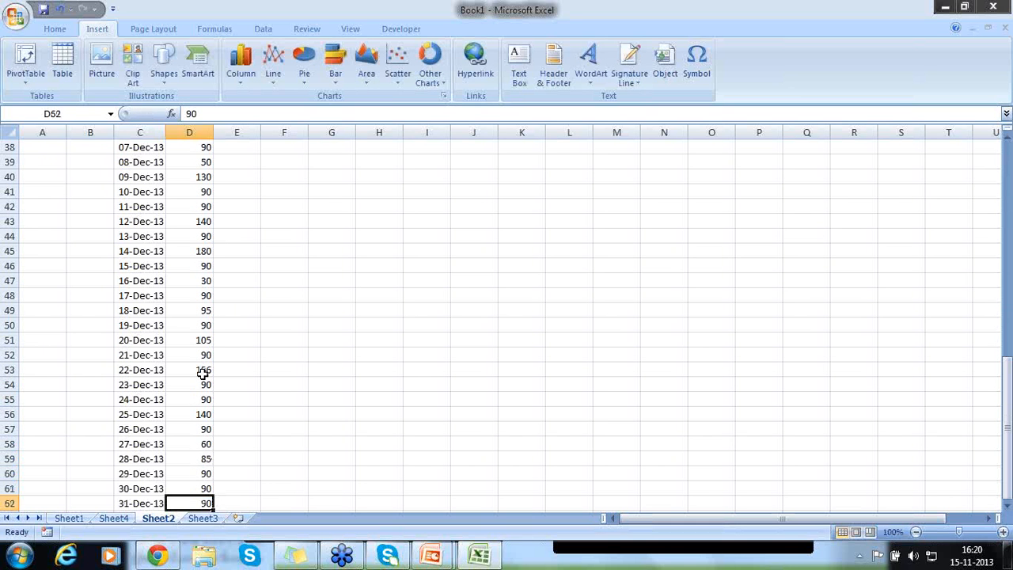
key("Down")
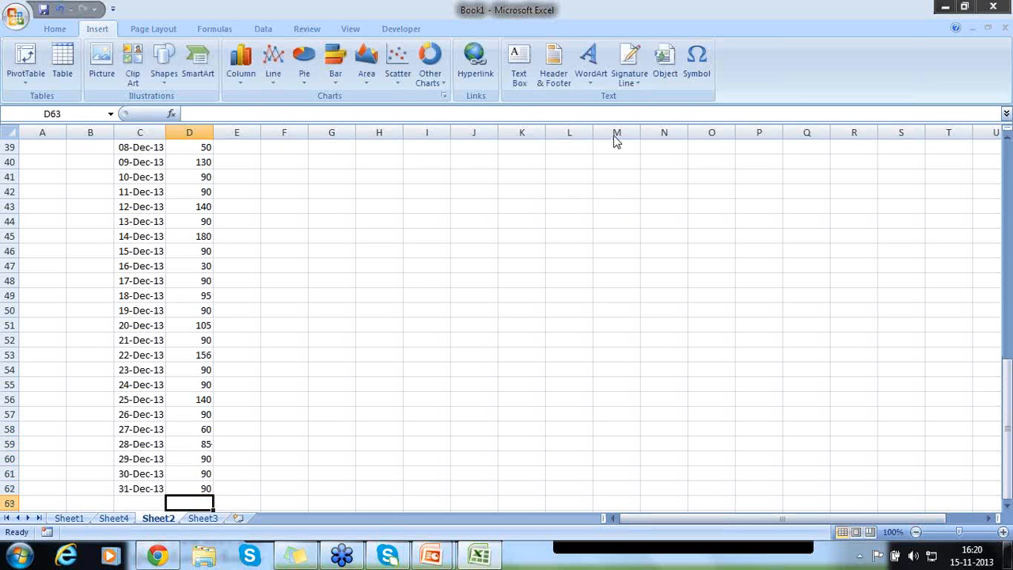
- Enter Dec-2013 as the month in B32 and 2013 as the year in A32
key("ctrl+Home")
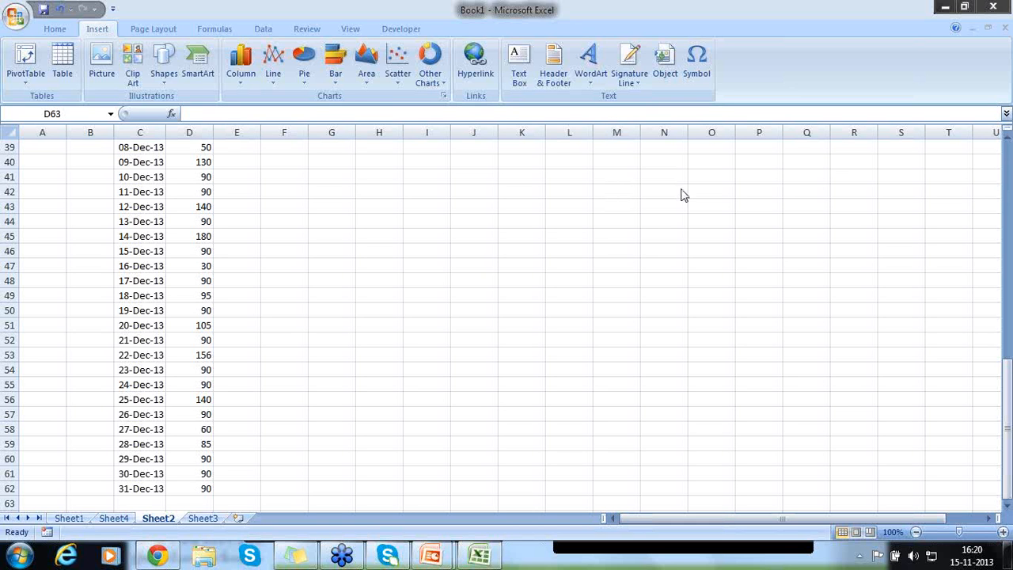
left_click(237, 246)
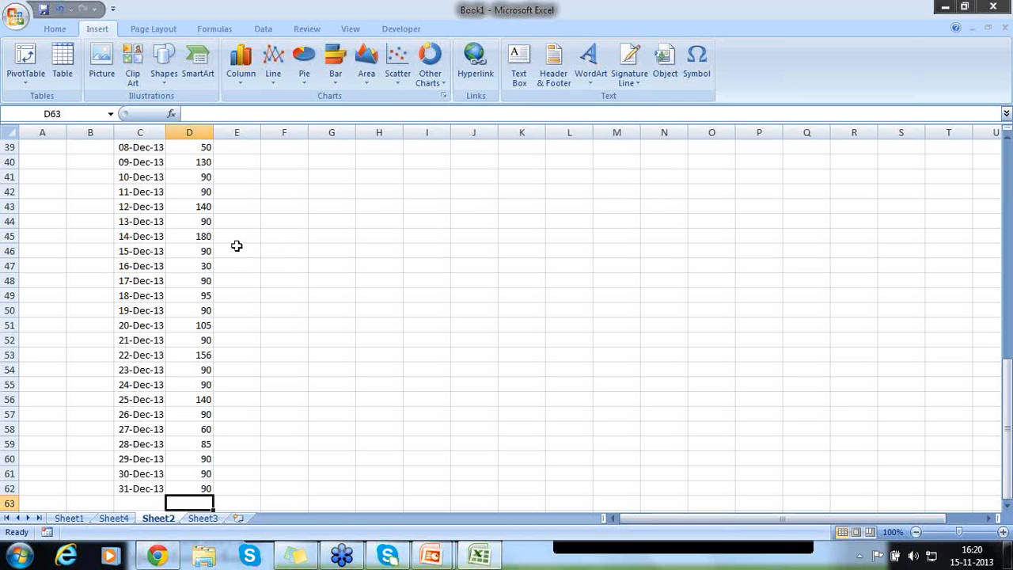
key("Page_Up")
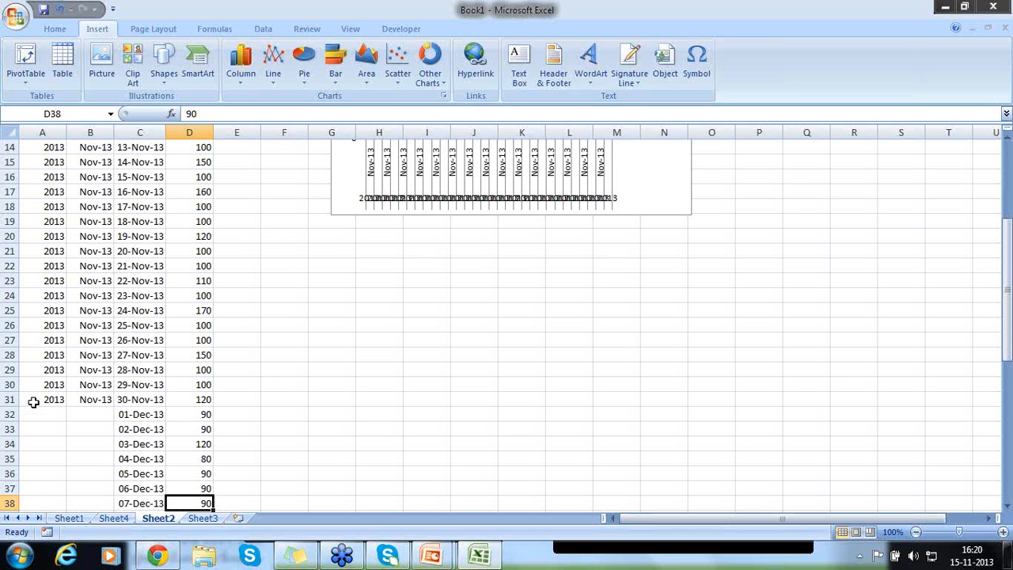
left_click_drag(33, 402, 80, 399)
key("ctrl+c")
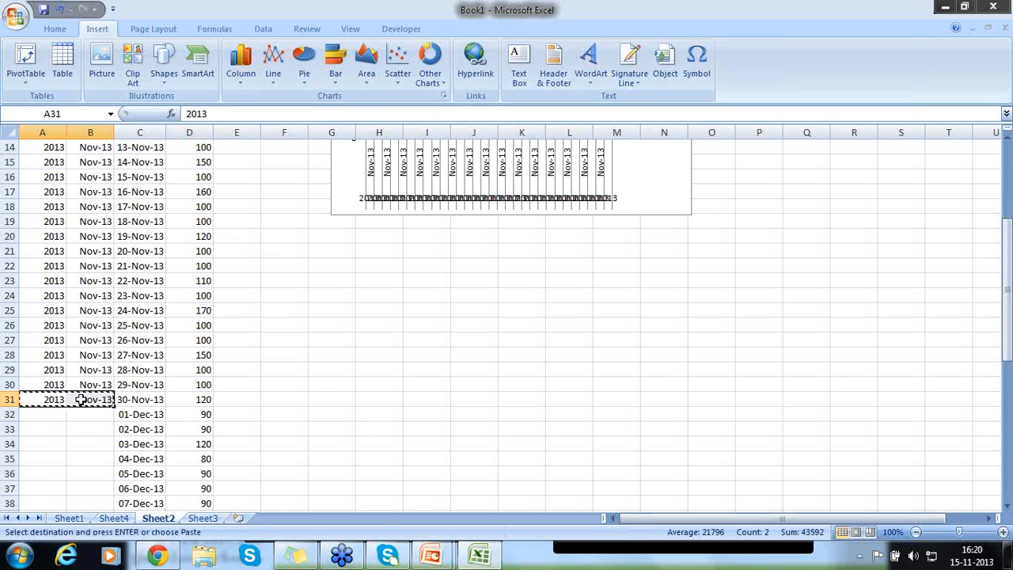
key("Down")
key("Right")
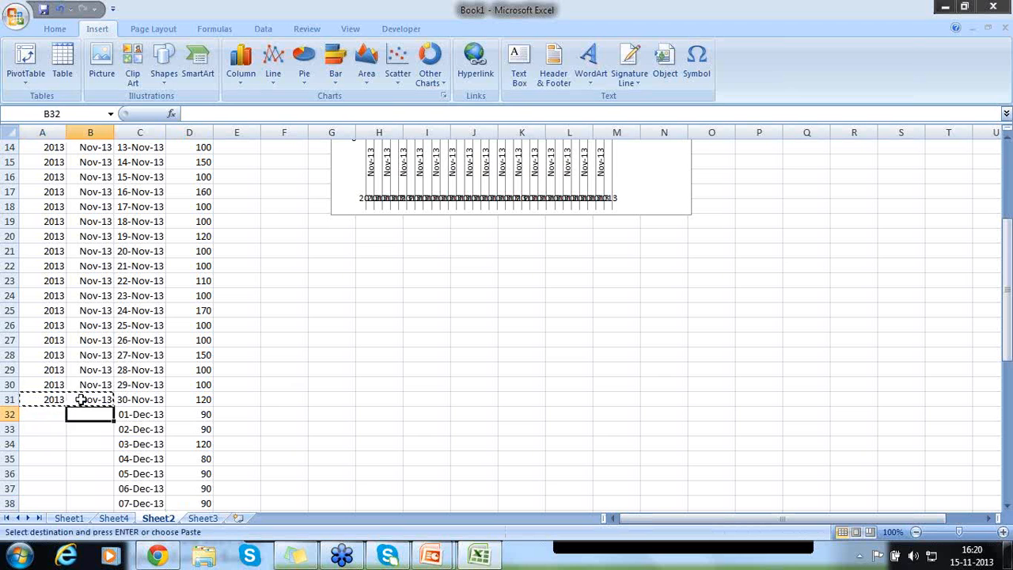
type("Dec-2013")
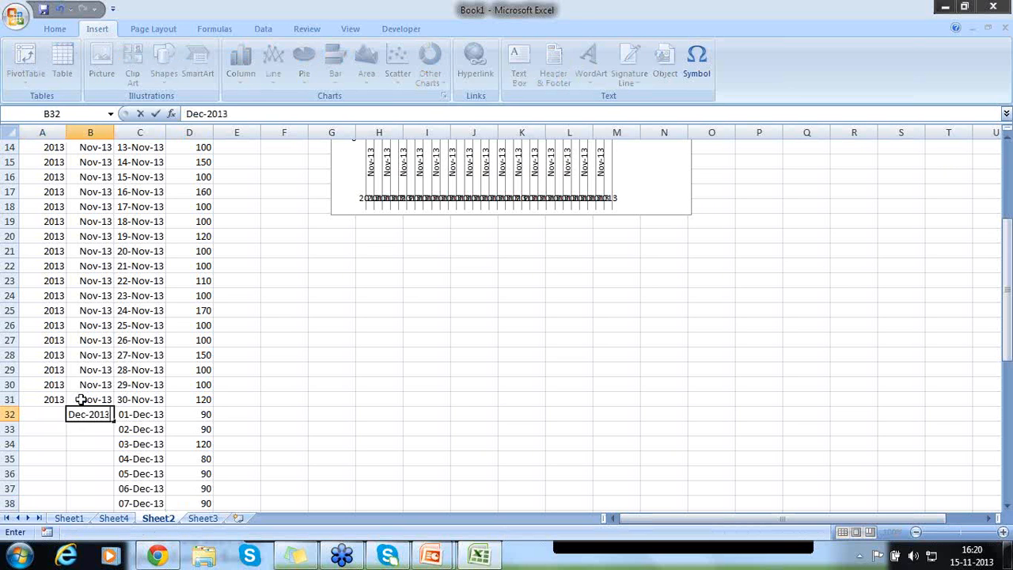
key("Return")
key("Up")
key("Left")
type("2013")
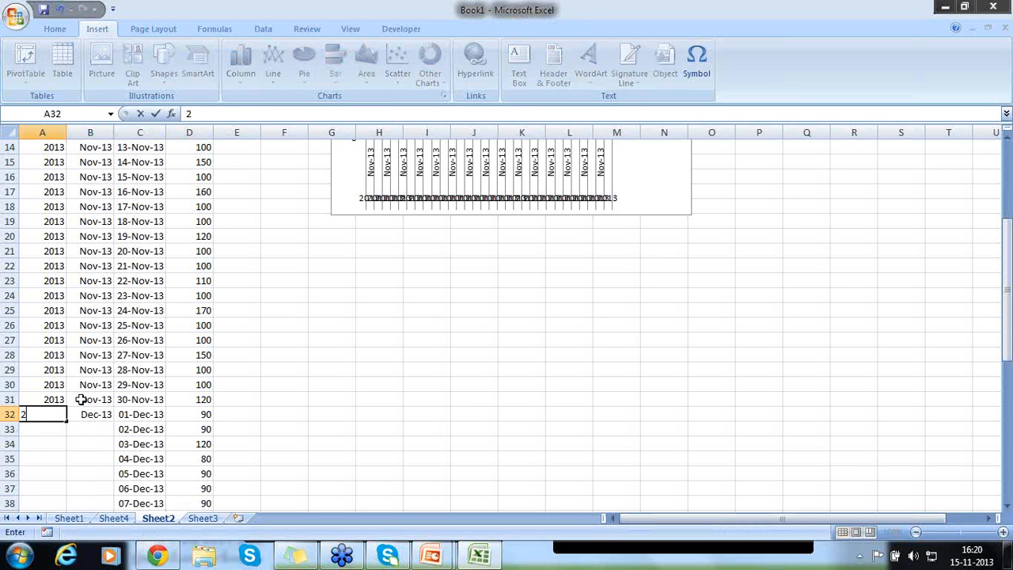
key("Return")
- Copy the year and month from A32:B32 into the remaining December rows, 33 to 62
left_click_drag(62, 413, 75, 414)
key("ctrl+c")
key("Down")
key("shift+Down")
key("shift+Down")
key("shift+Down")
key("shift+Down")
key("shift+Down")
key("shift+Down")
key("shift+Down")
key("shift+Down")
key("shift+Down")
key("shift+Down")
key("shift+Down")
key("shift+Down")
key("shift+Down")
key("shift+Down")
key("shift+Down")
key("shift+Down")
key("shift+Down")
key("shift+Down")
key("shift+Down")
key("shift+Down")
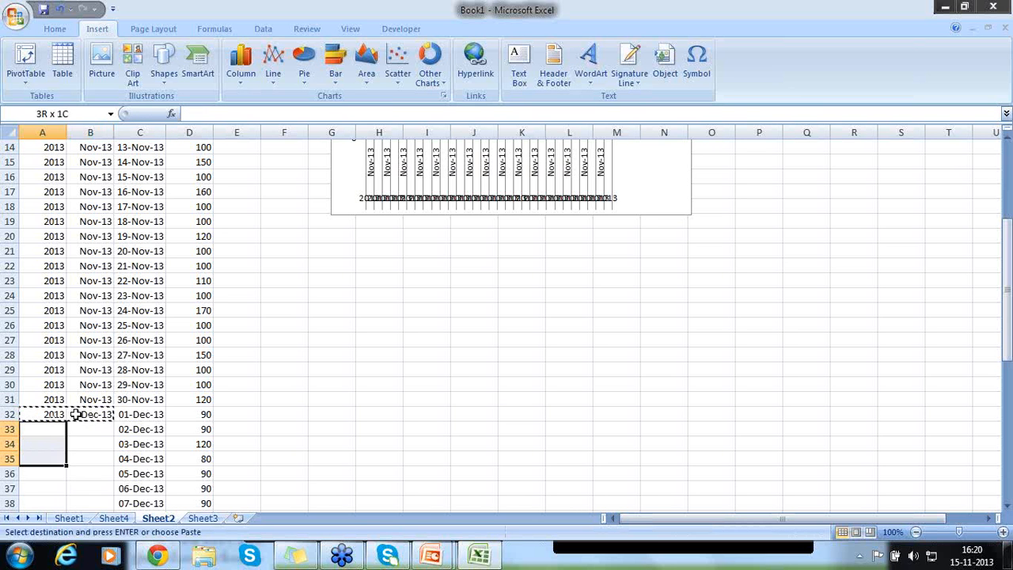
key("shift+Down")
key("shift+Down")
key("shift+Down")
key("shift+Down")
key("shift+Down")
key("shift+Down")
key("shift+Down")
key("shift+Down")
key("shift+Down")
key("shift+Down")
key("shift+Down")
key("shift+Down")
key("shift+Down")
key("shift+Down")
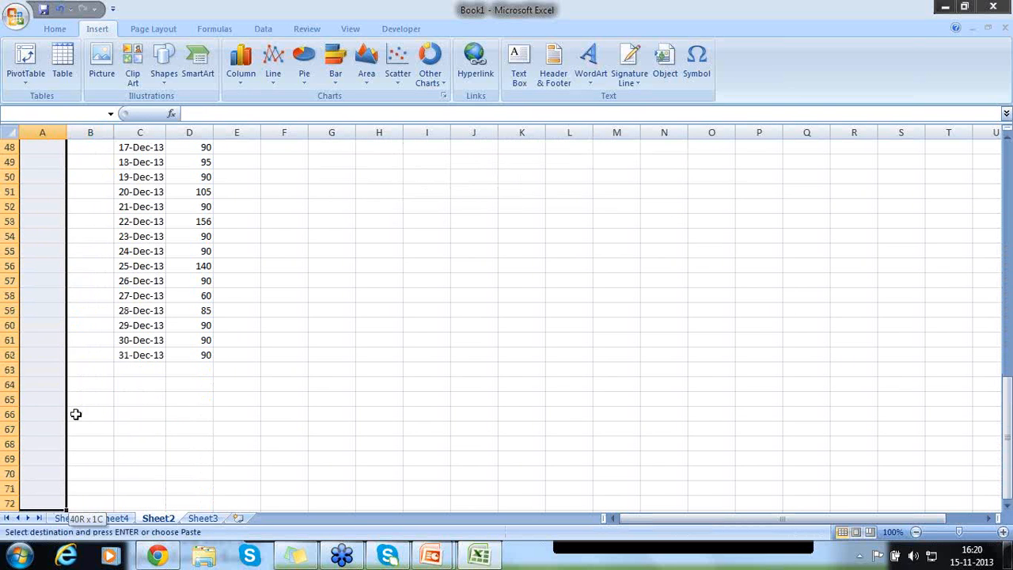
key("shift+Up")
key("shift+Up")
key("shift+Up")
key("shift+Up")
key("shift+Up")
key("shift+Up")
key("shift+Up")
key("shift+Up")
key("shift+Up")
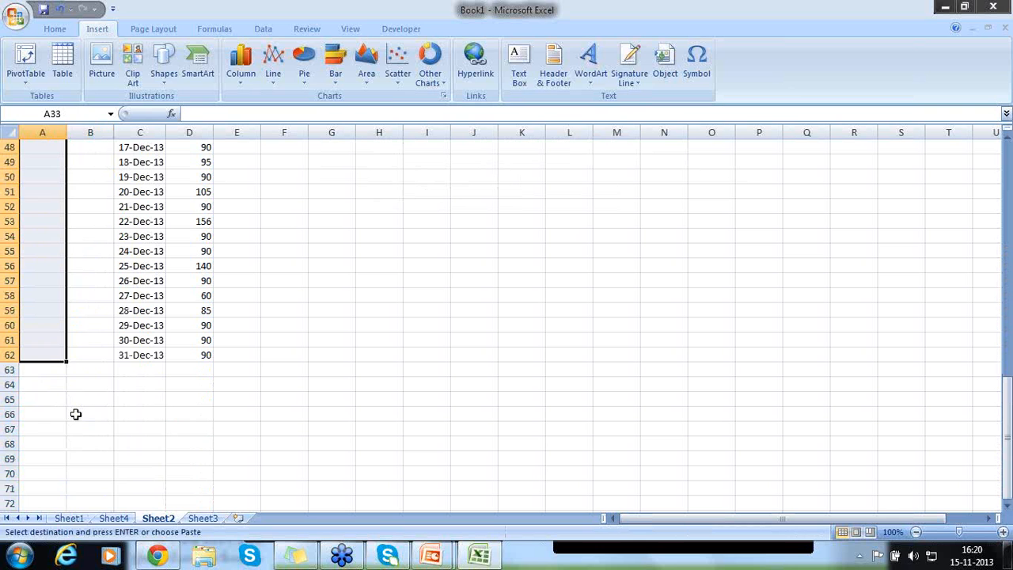
key("ctrl+v")
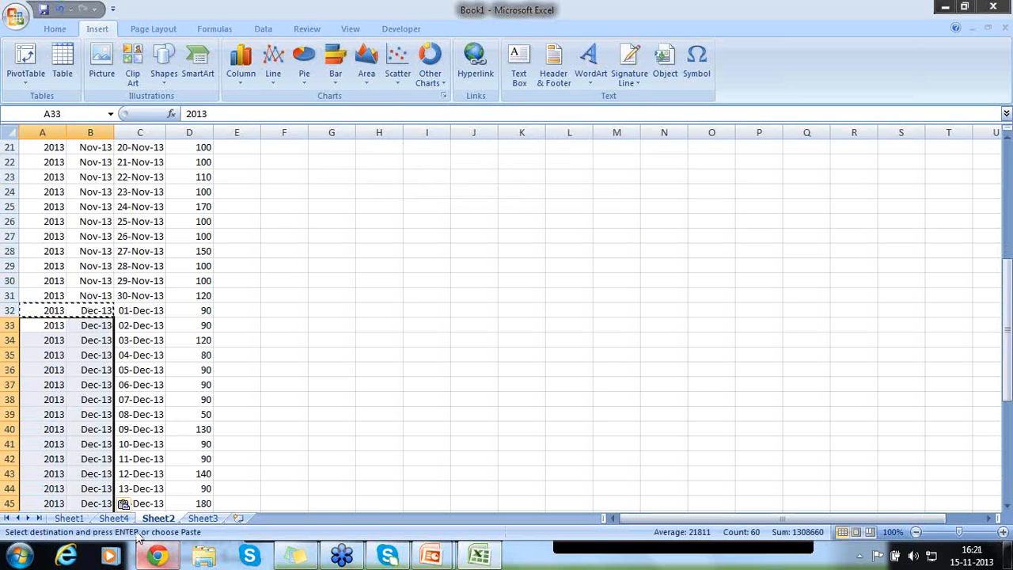
- On Sheet4, remove the Year field from the PivotChart's axis fields
left_click(115, 519)
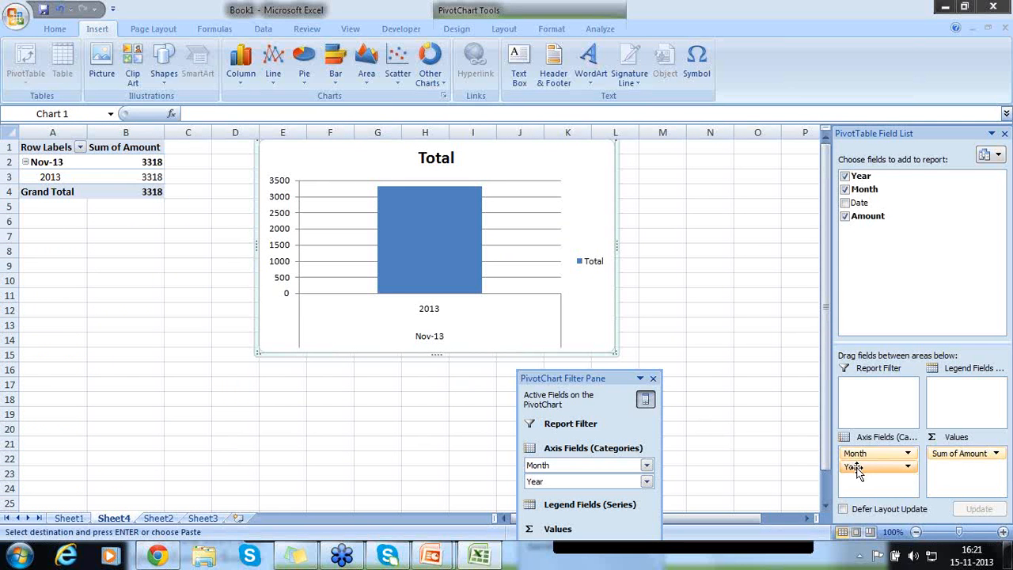
left_click_drag(854, 468, 873, 298)
scroll(884, 301, "down", 1)
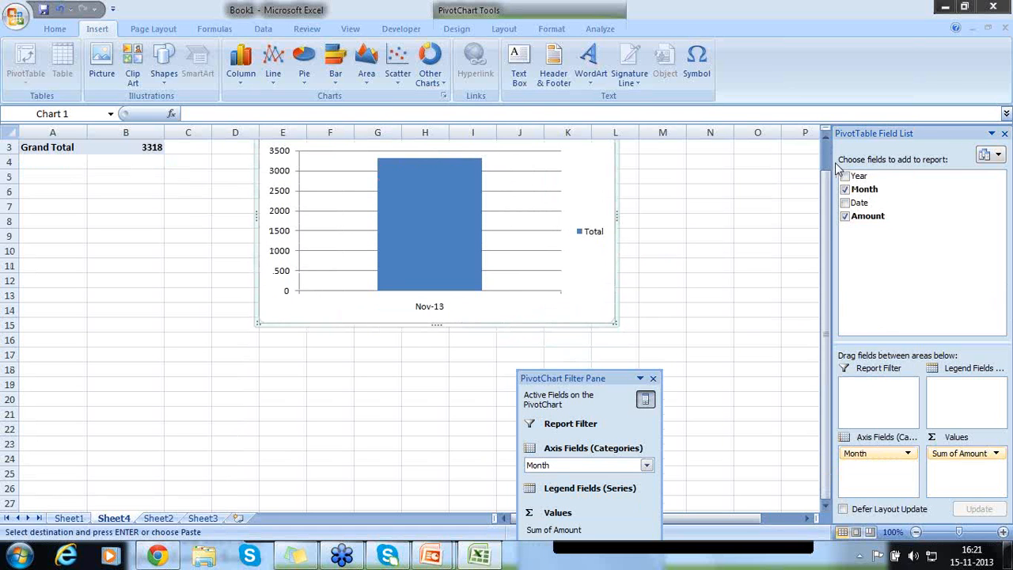
scroll(827, 161, "up", 1)
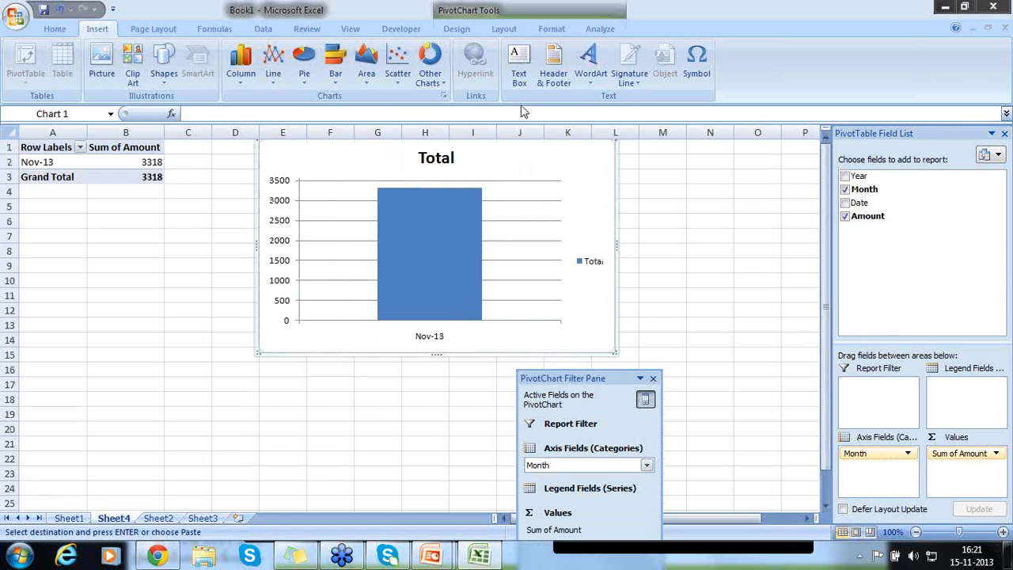
- Refresh the data of the Sheet4 PivotChart
left_click(264, 29)
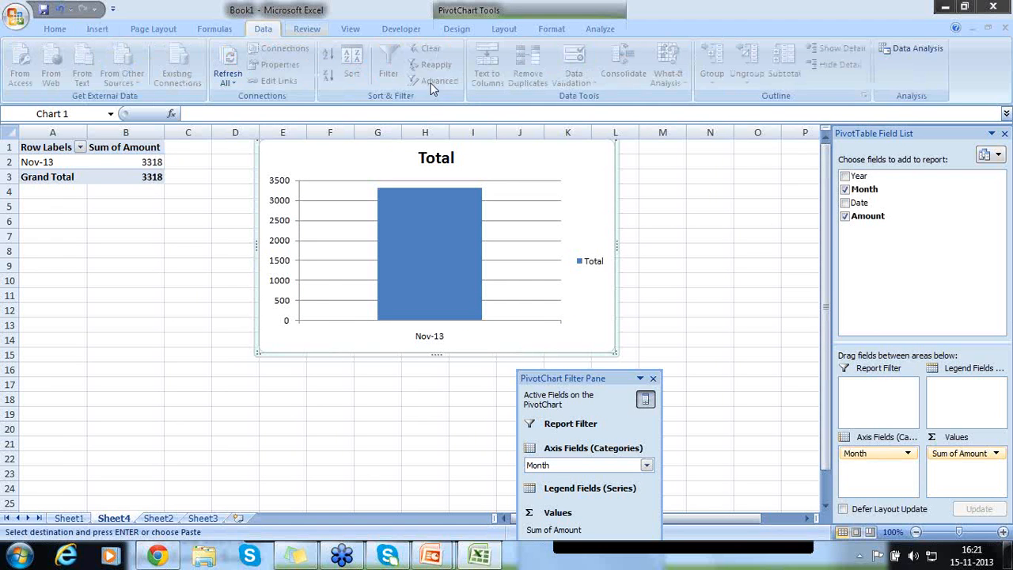
left_click(557, 33)
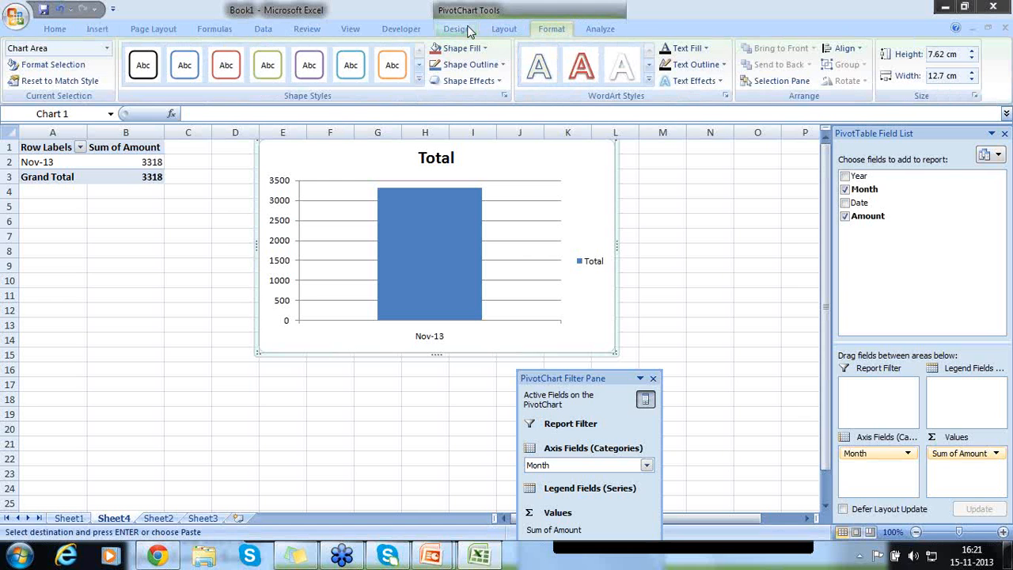
left_click(313, 30)
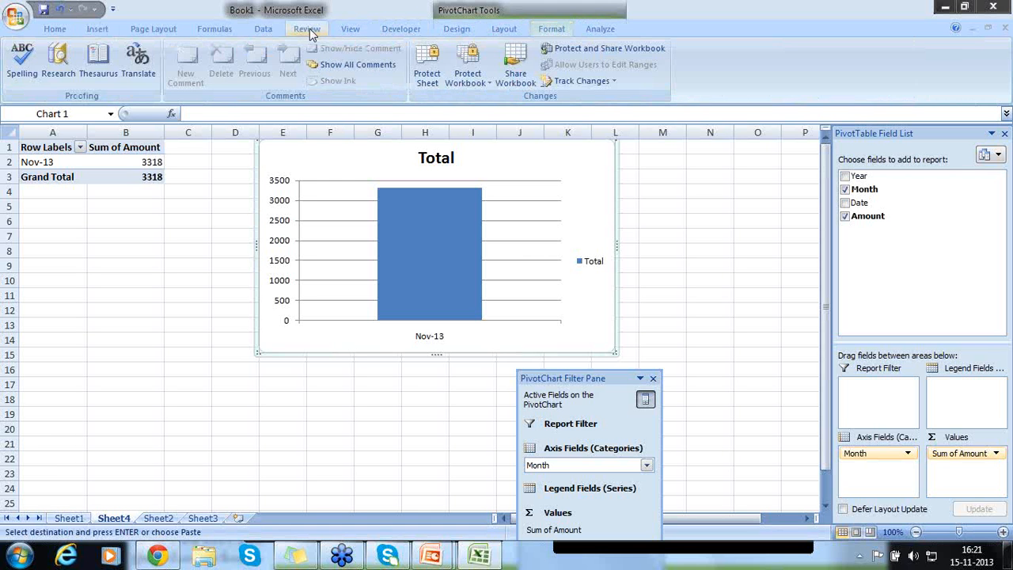
left_click(265, 30)
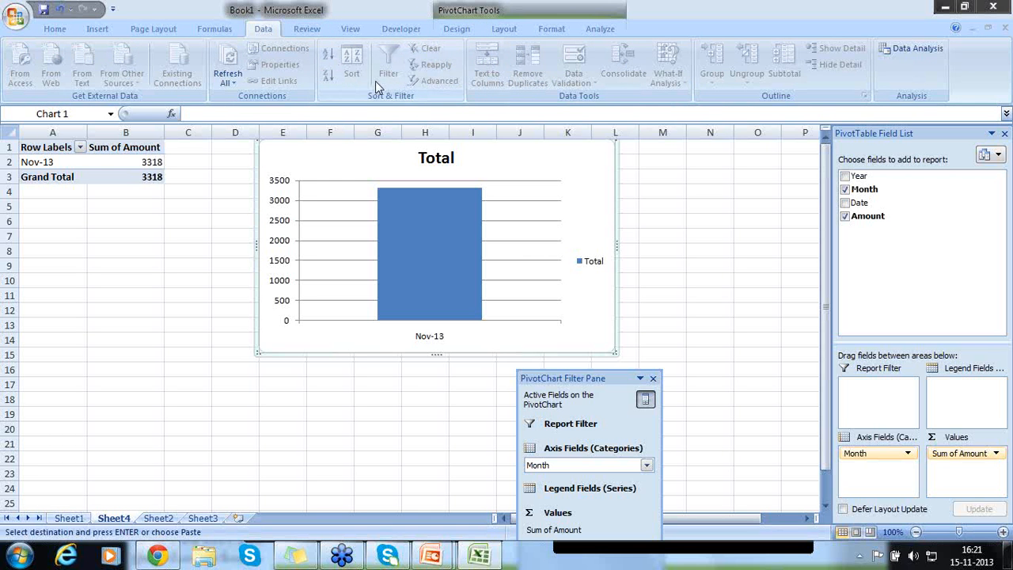
left_click(228, 79)
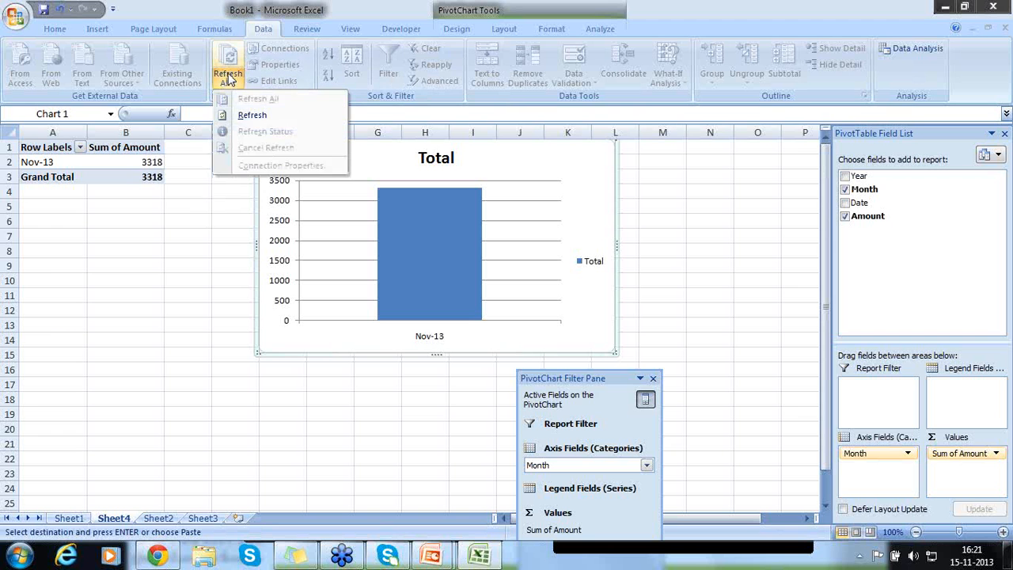
left_click(241, 115)
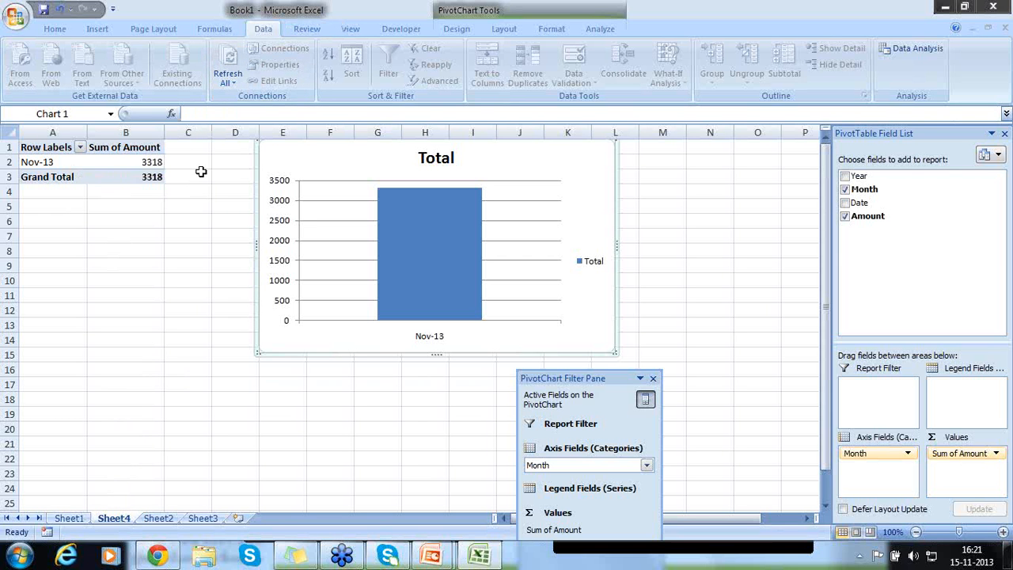
- Refresh all data in the workbook with nothing but an empty cell selected, and select the Nov-13 sum in the PivotTable
left_click(226, 251)
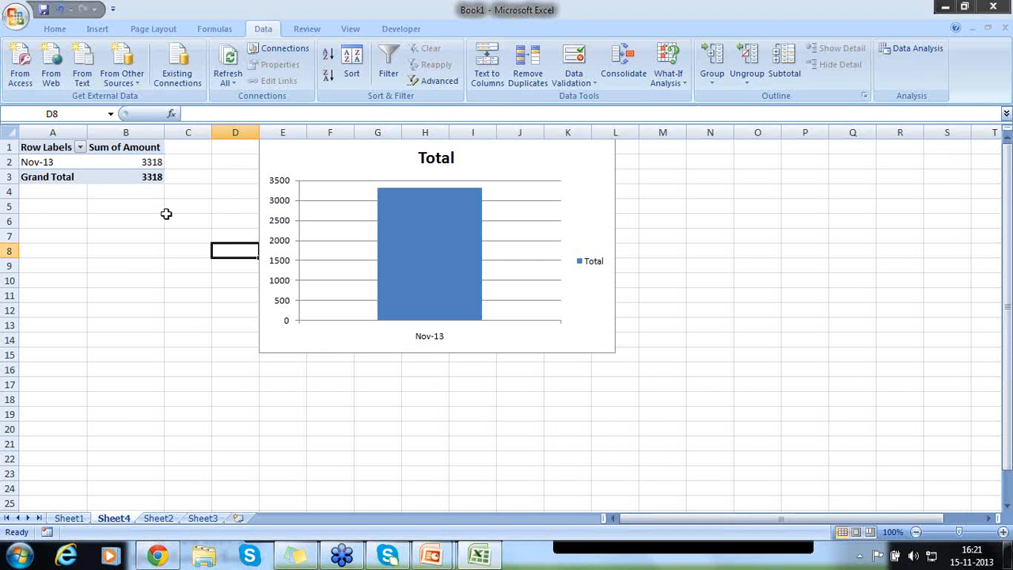
left_click(231, 80)
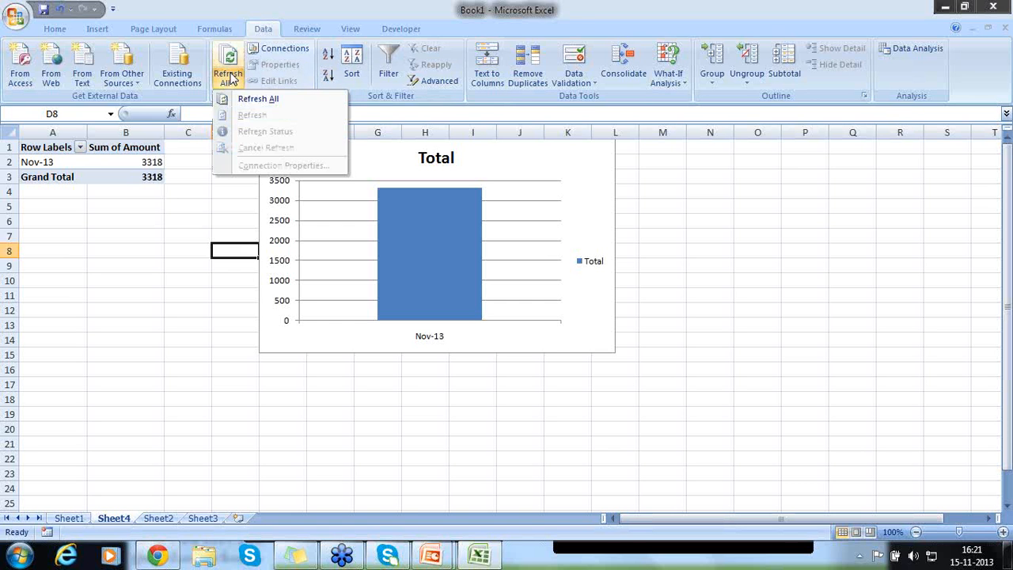
left_click(236, 102)
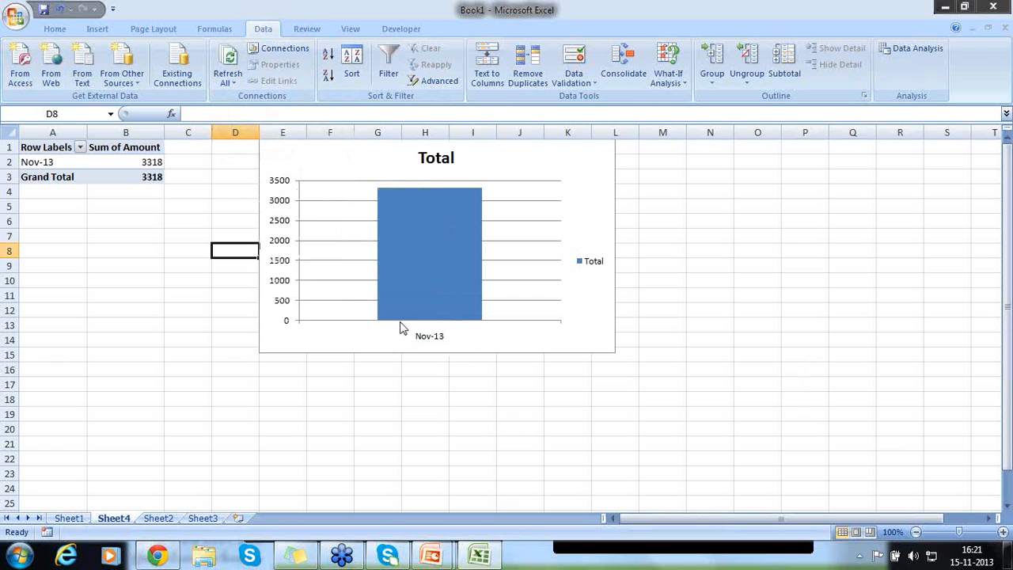
left_click(160, 165)
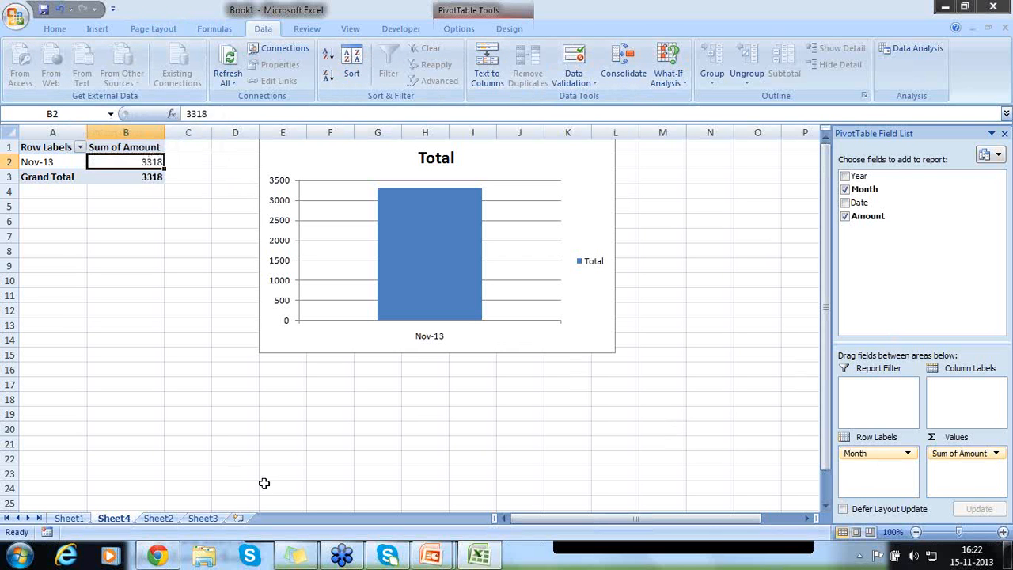
- Create a PivotTable from Sheet2!$A$1:$D$62 on a new worksheet with Month as row labels and Sum of Amount as values
left_click(164, 515)
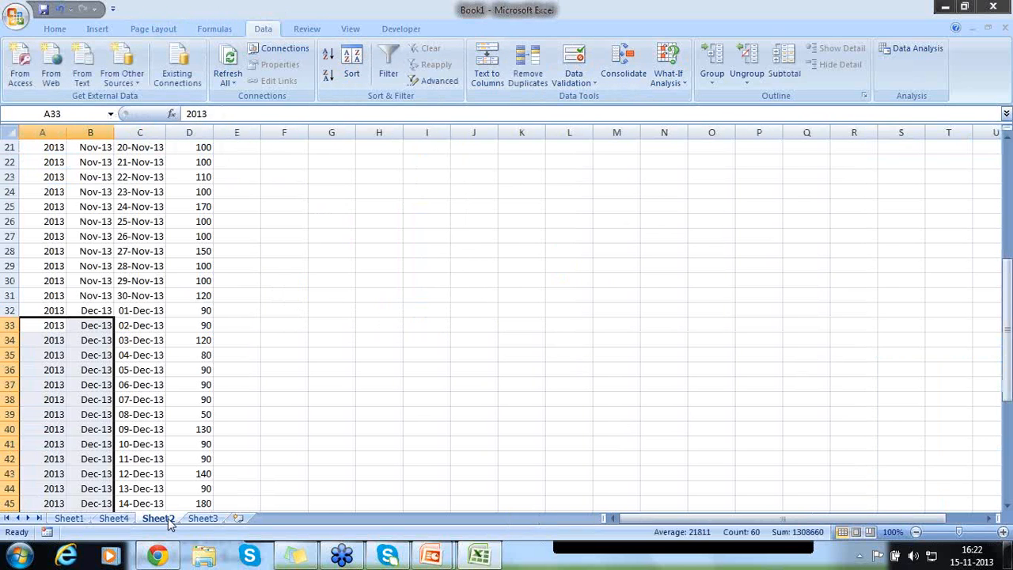
left_click(105, 236)
key("Page_Up")
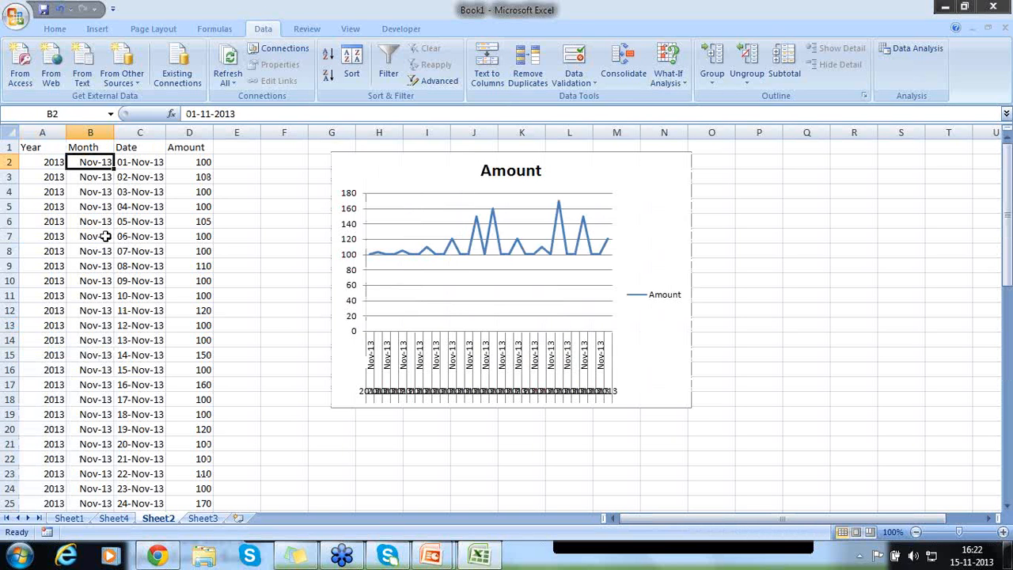
left_click(96, 28)
left_click(24, 64)
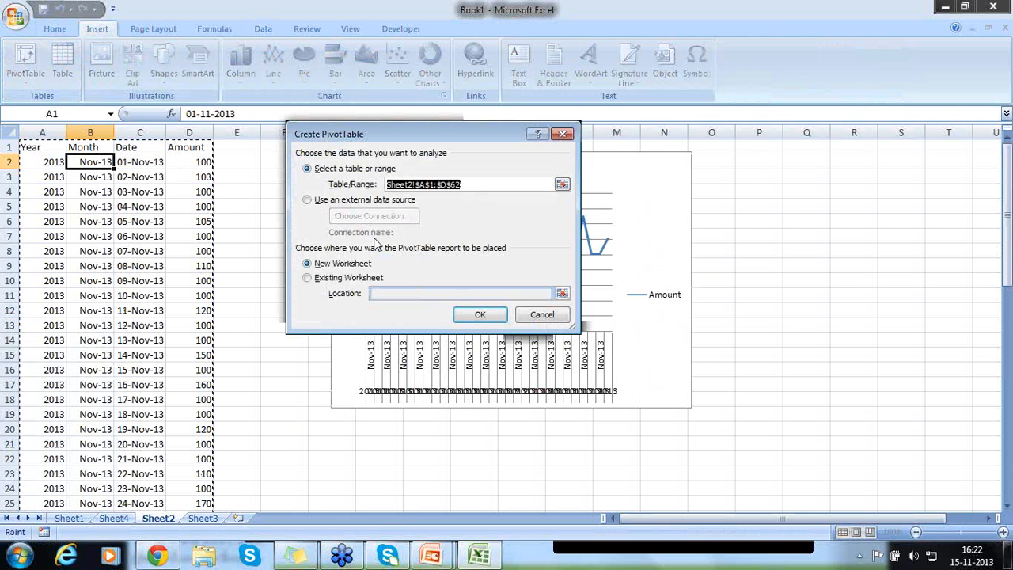
left_click(489, 316)
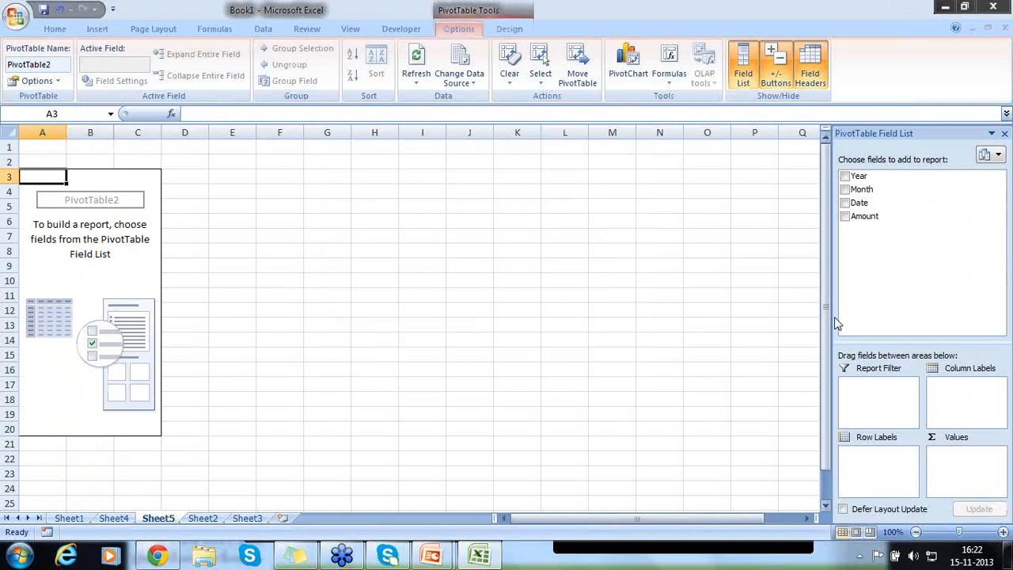
left_click_drag(857, 196, 857, 459)
left_click_drag(861, 216, 954, 463)
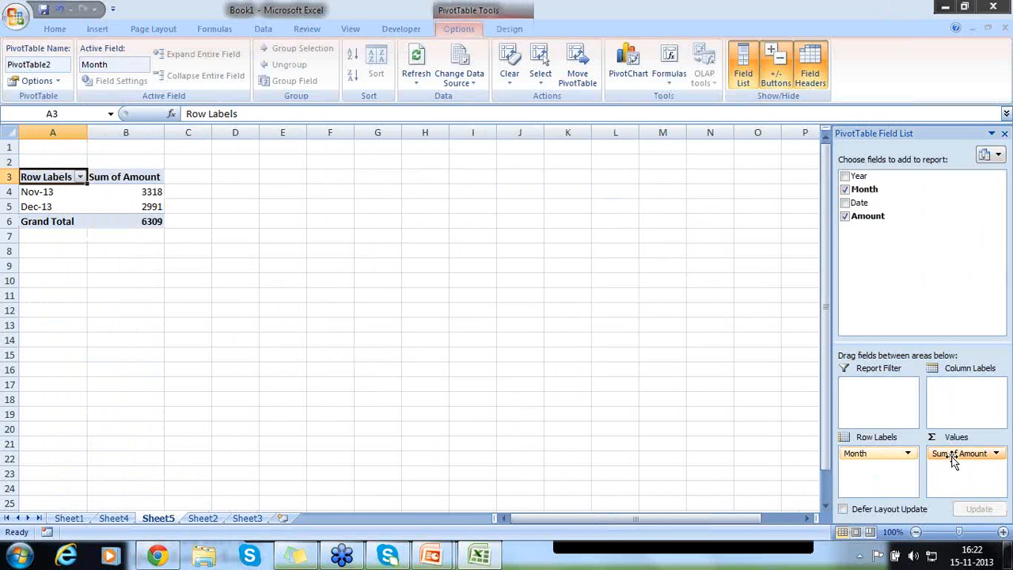
- Undo the Amount and Month field placements and the insertion of the new PivotTable on Sheet5
key("ctrl+z")
key("ctrl+z")
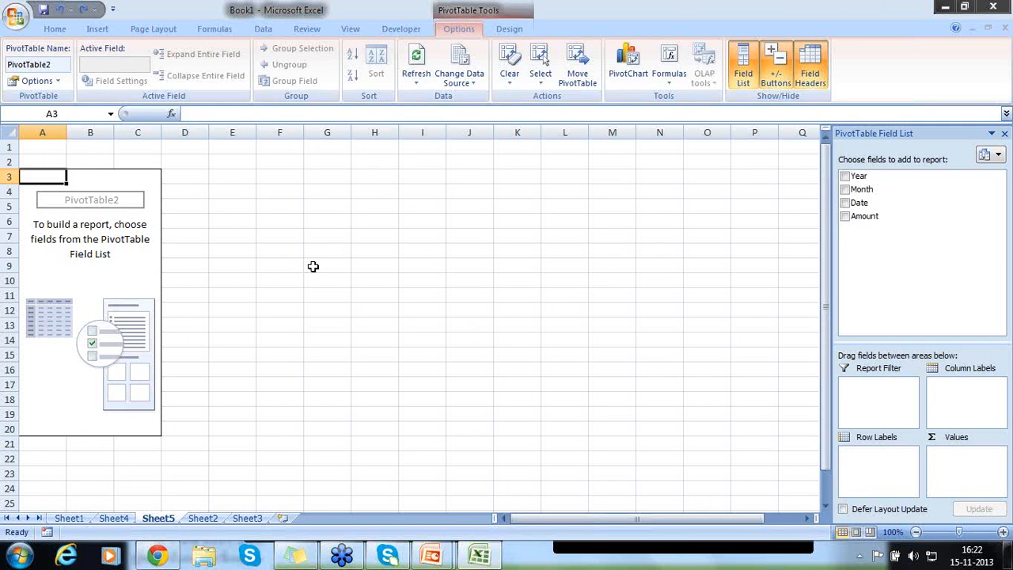
key("ctrl+z")
left_click(95, 29)
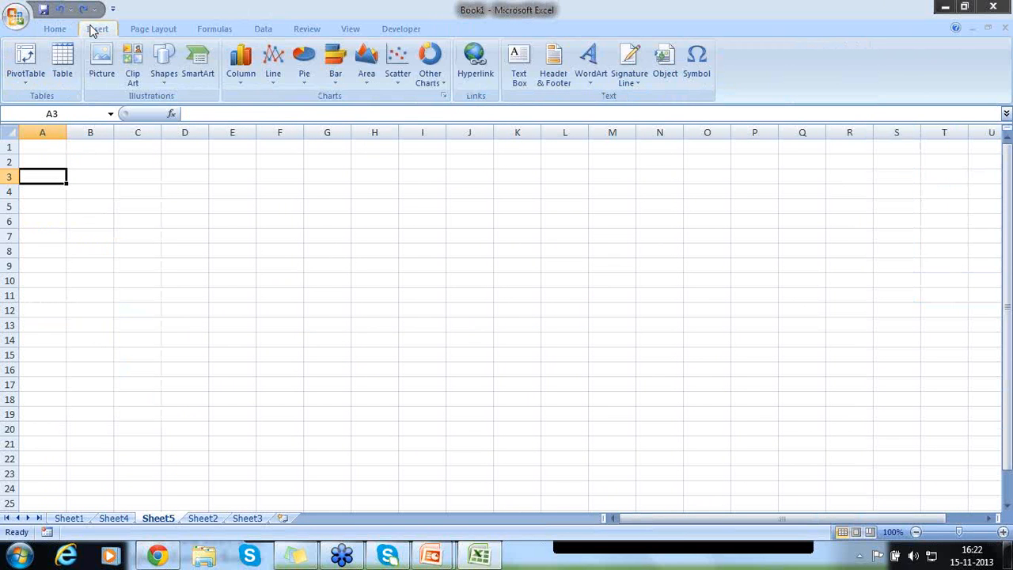
- Delete the emptied Sheet5 and create a PivotChart with its PivotTable from Sheet2!$A$1:$D$62 on a new worksheet
right_click(168, 519)
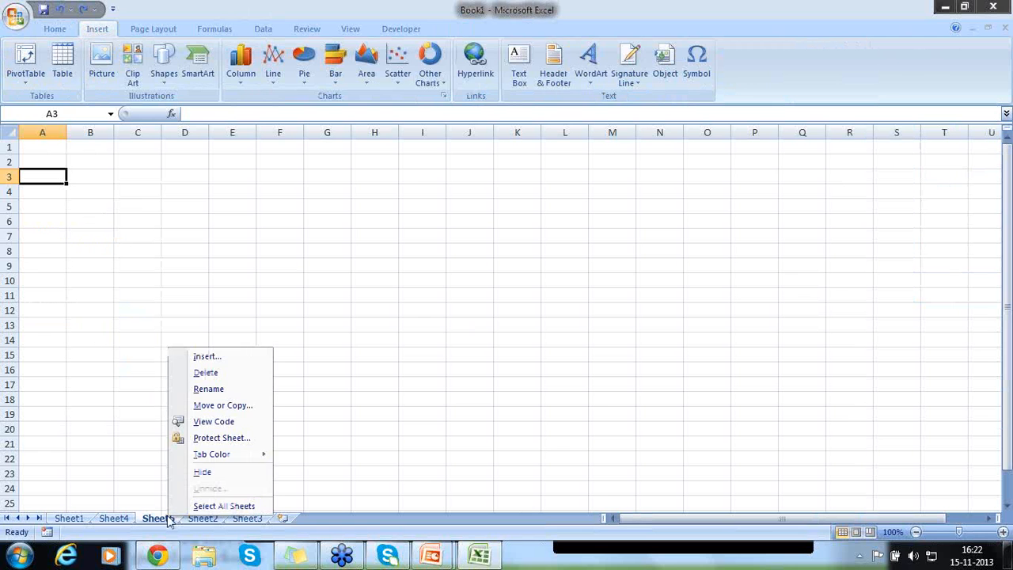
left_click(215, 379)
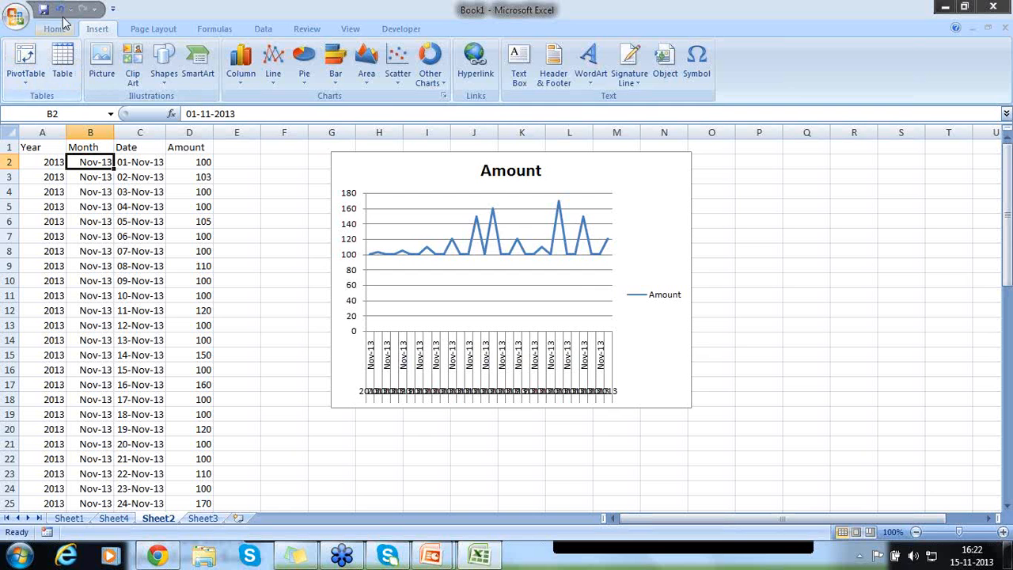
left_click(26, 80)
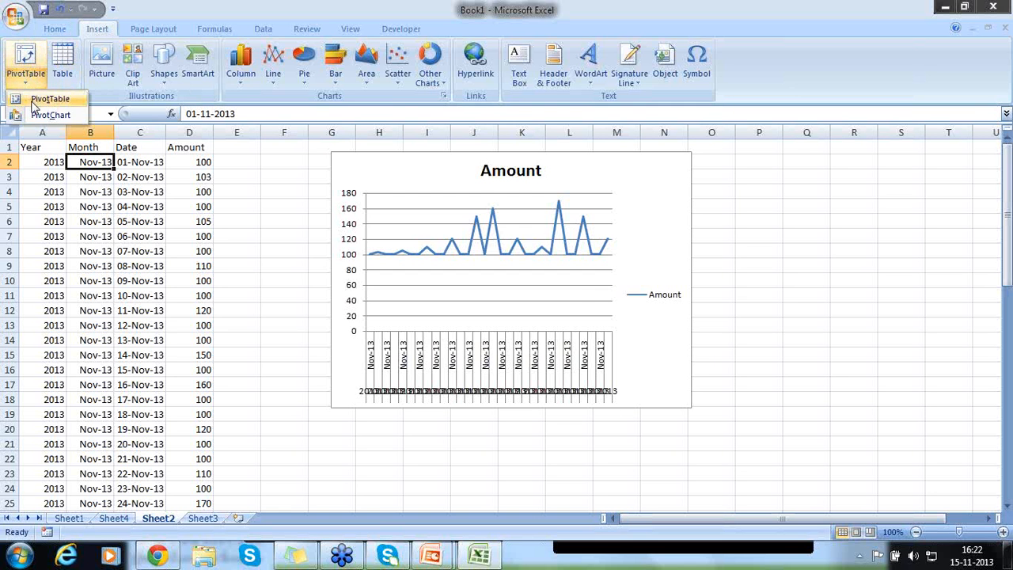
left_click(35, 113)
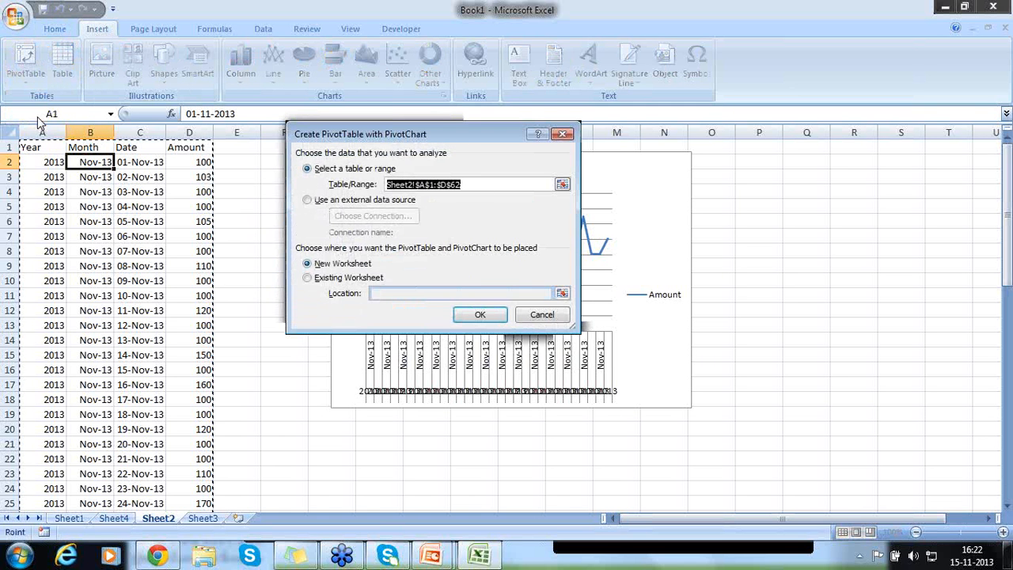
left_click(497, 317)
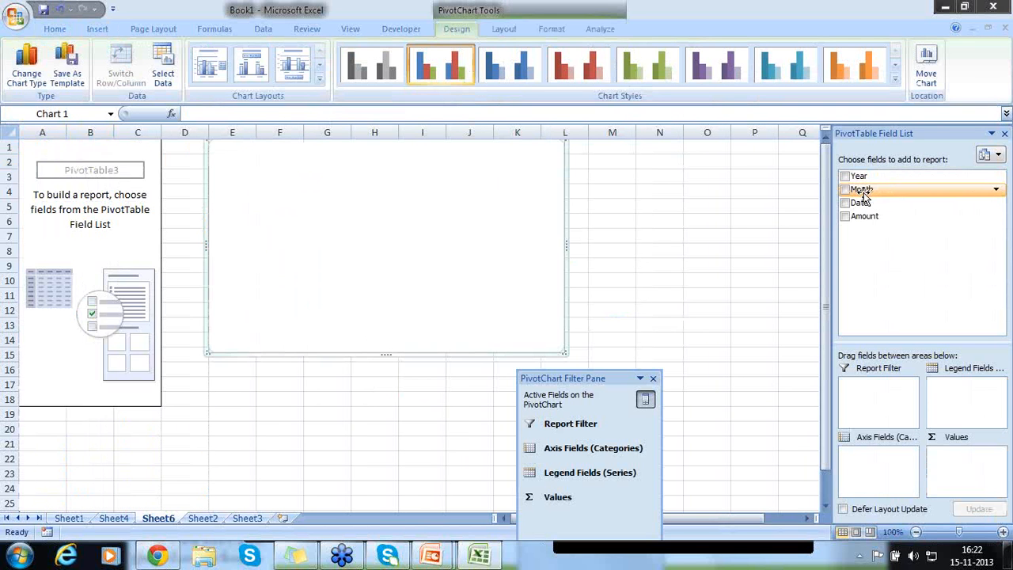
- Set Month as the PivotChart's axis field and Sum of Amount as its values
left_click_drag(861, 191, 882, 461)
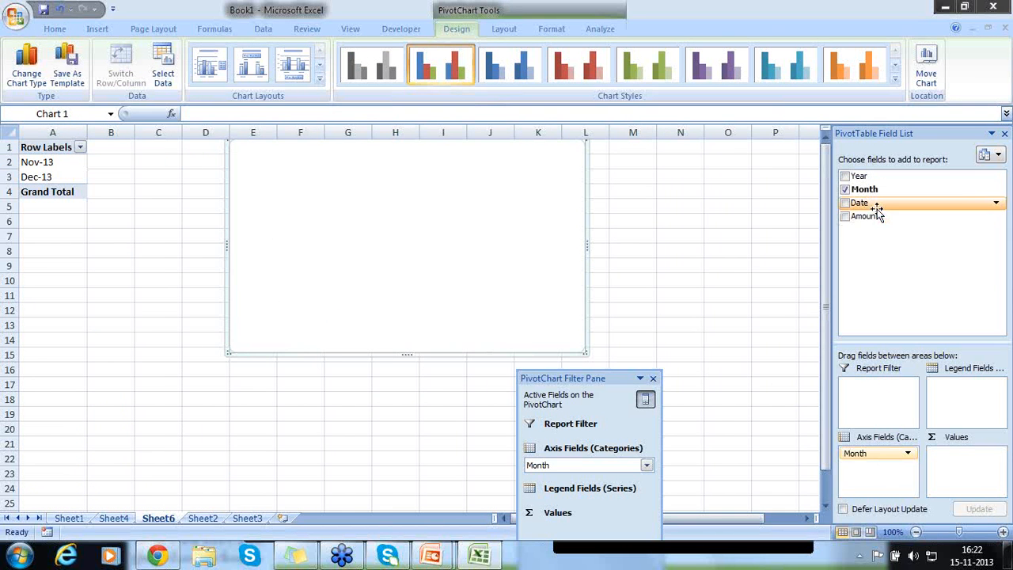
left_click_drag(871, 215, 976, 469)
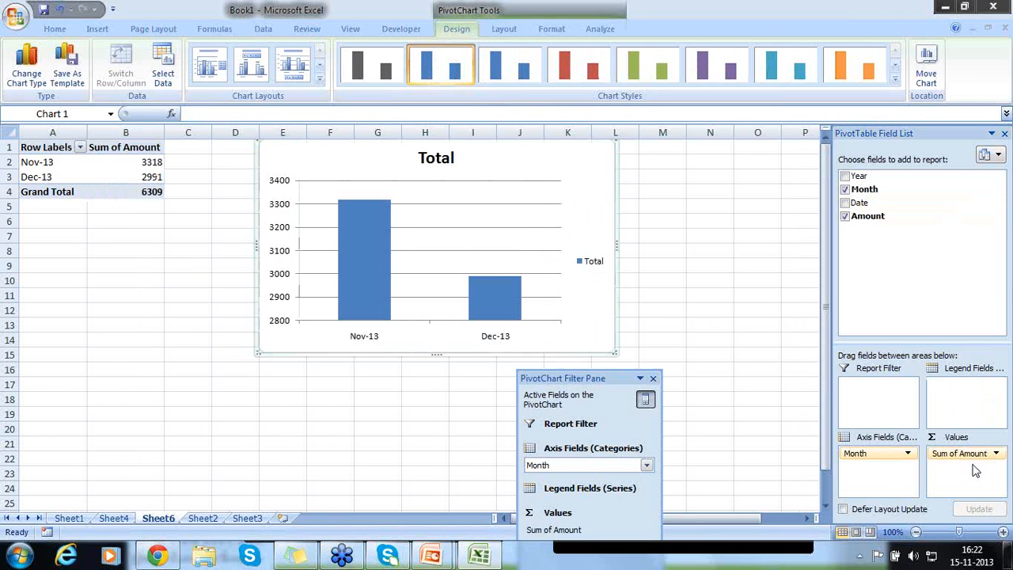
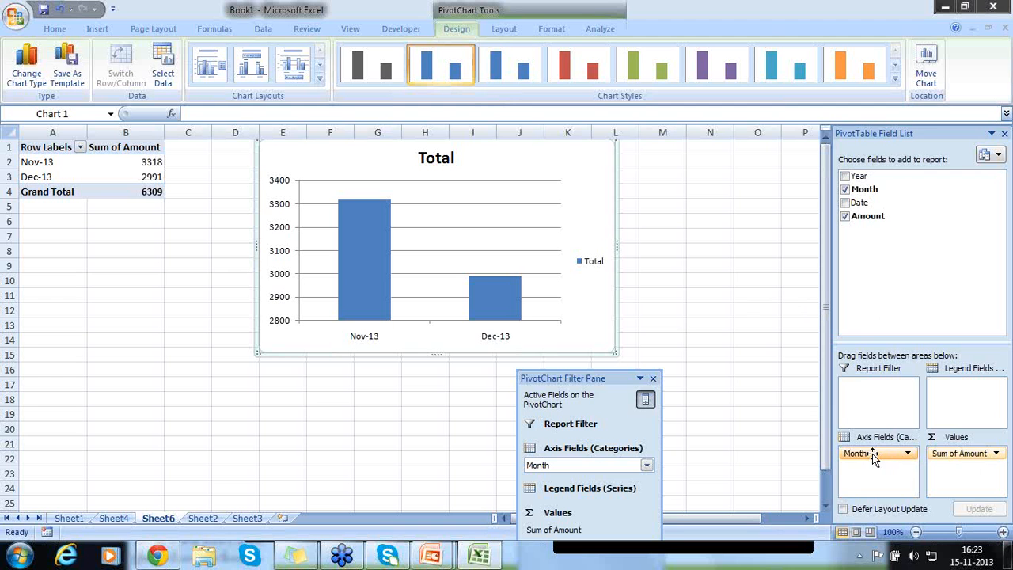
mouse_move(872, 453)
left_mouse_down()
mouse_move(872, 315)
mouse_move(872, 453)
left_mouse_up()
- Add the date 01-Jan-2013 in C63 and the amount 120 in D63 below the December rows of Sheet2
left_click(203, 518)
left_click(155, 404)
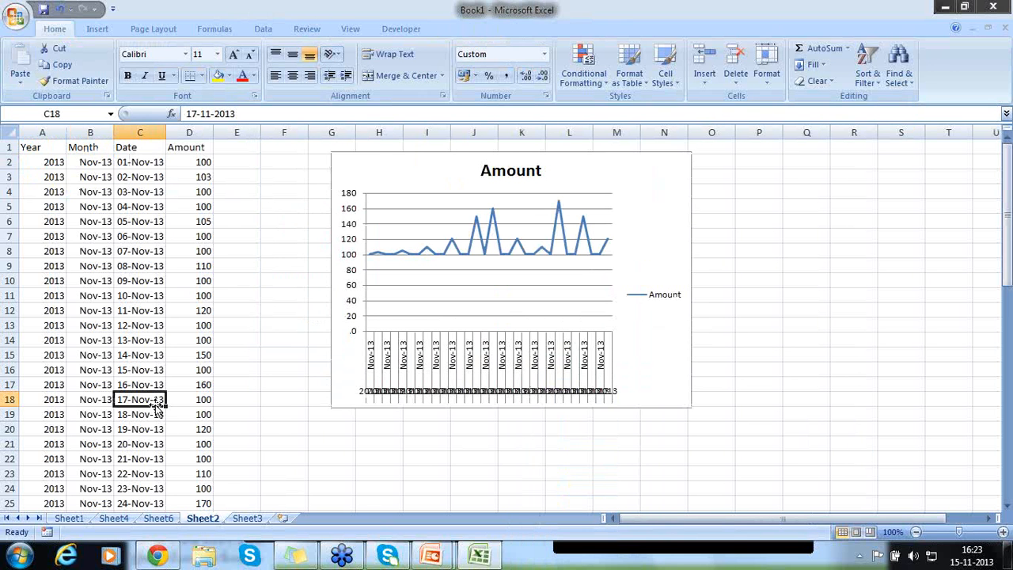
key("Page_Down")
key("Page_Down")
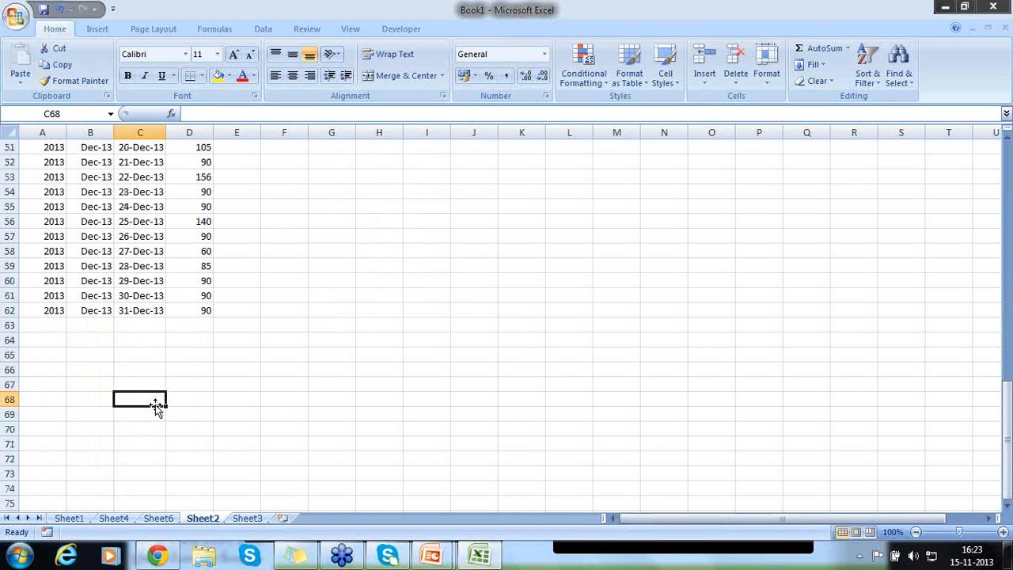
left_click(125, 323)
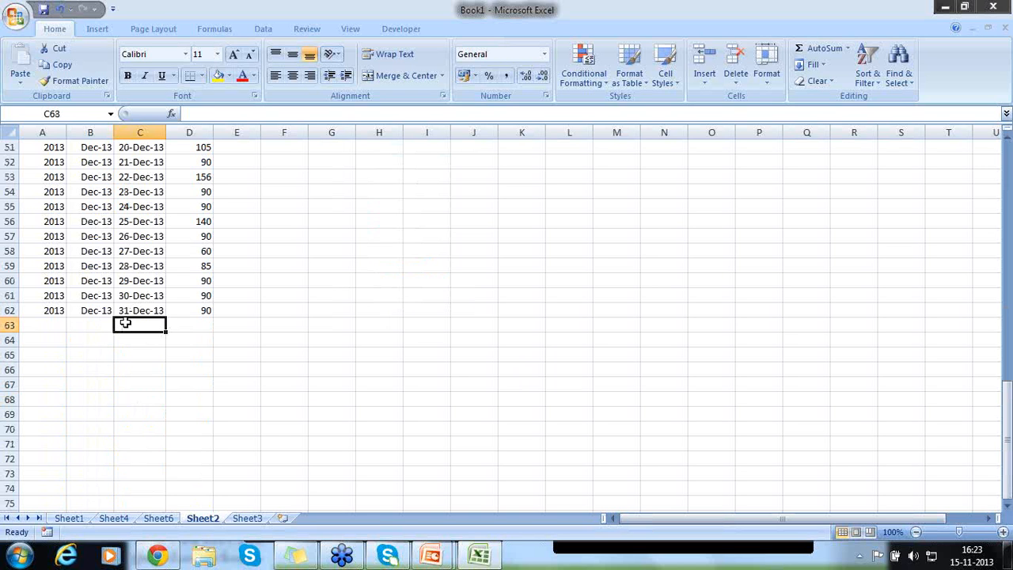
type("01")
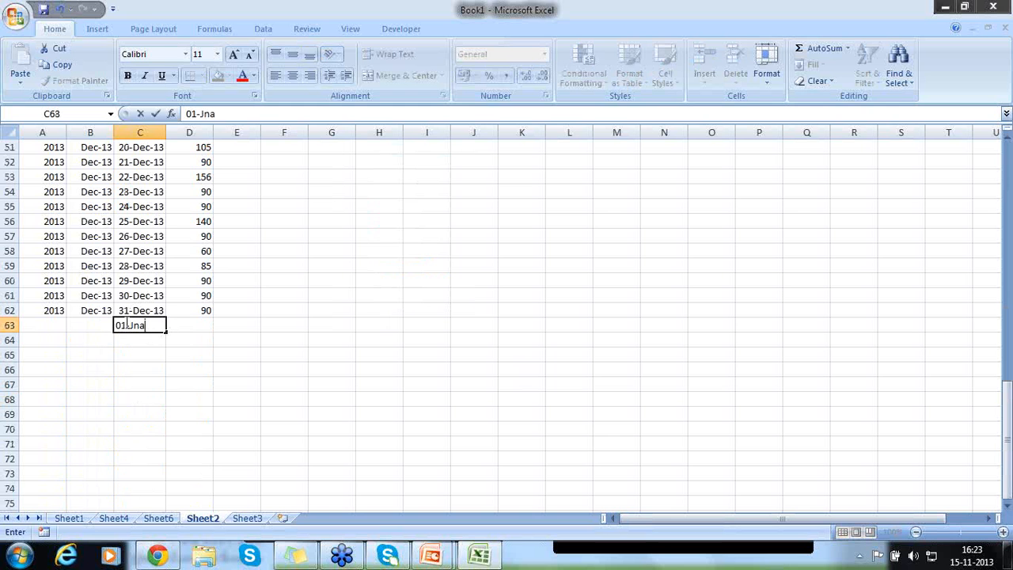
type("-Jan")
key("BackSpace")
type("an-2013")
key("Return")
key("Up")
key("Right")
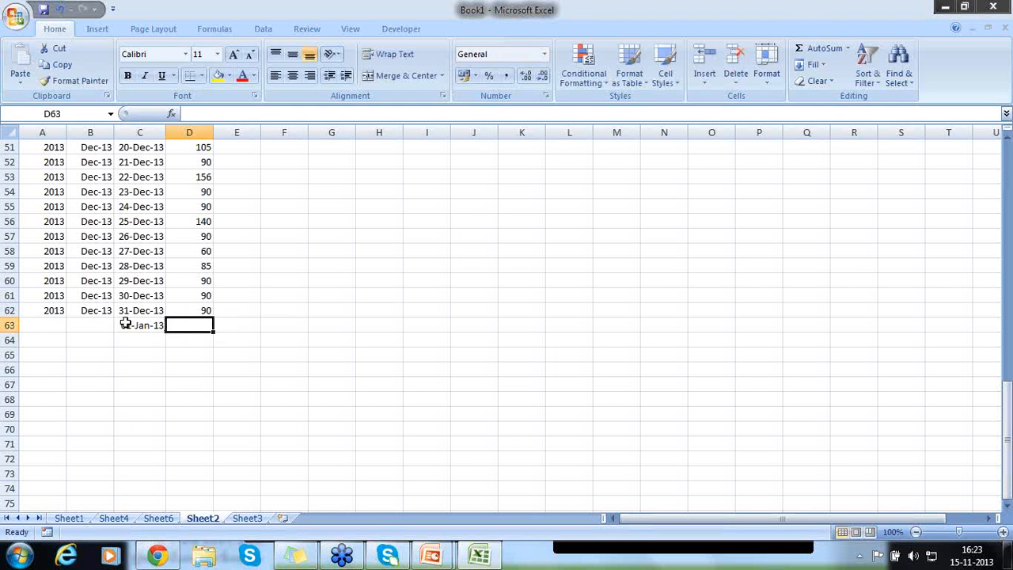
type("120")
key("Return")
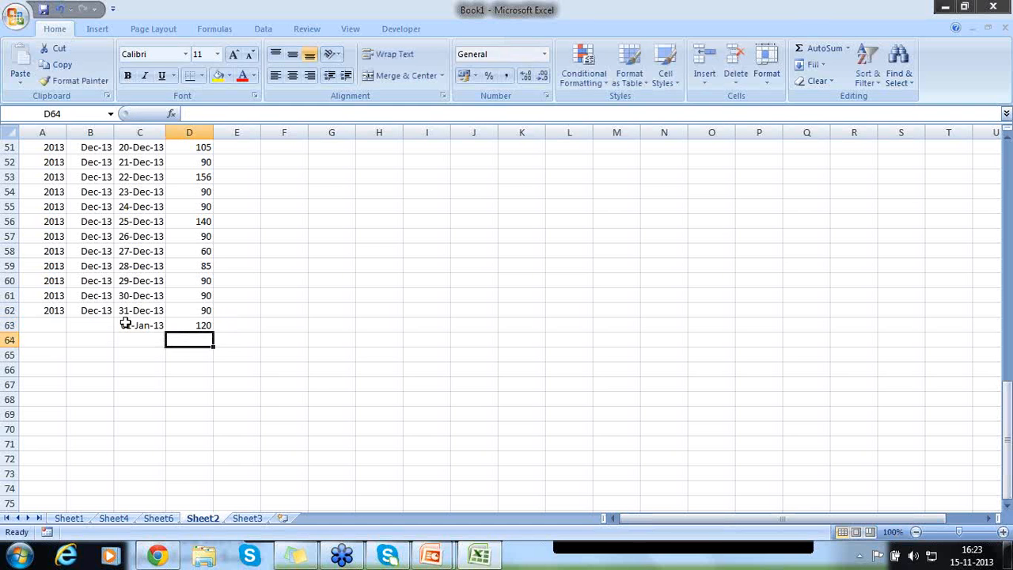
- Try to extend the Date column downward from the last dates in C61:C63
left_click(125, 323)
key("Up")
key("Up")
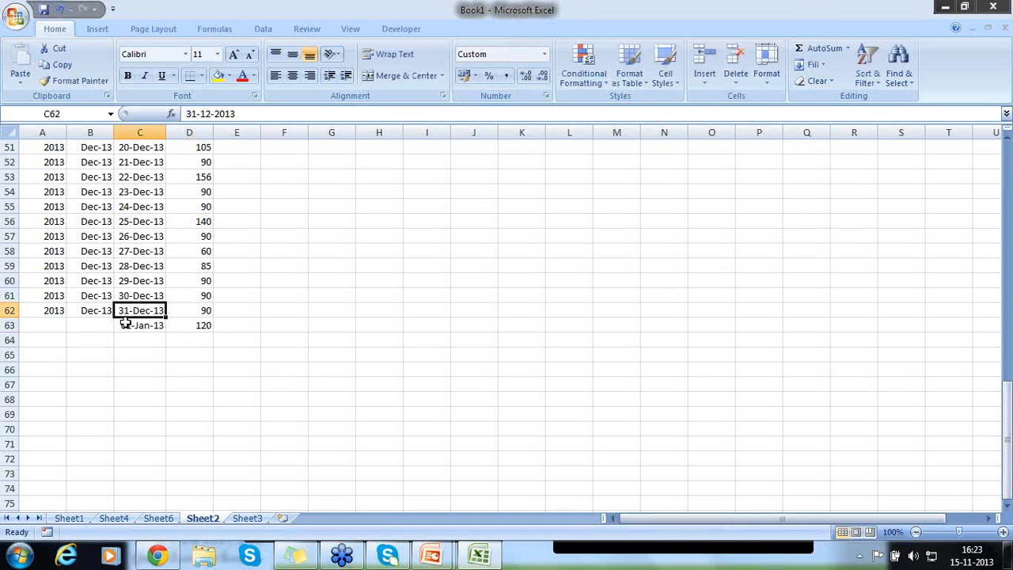
key("shift+Down")
key("shift+Down")
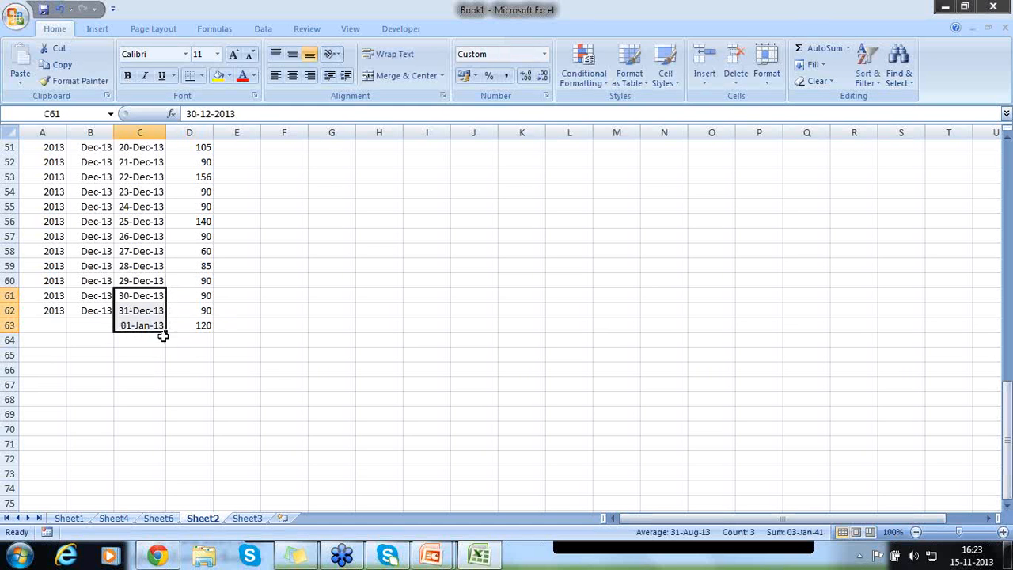
left_click_drag(166, 334, 153, 174)
left_click(152, 168)
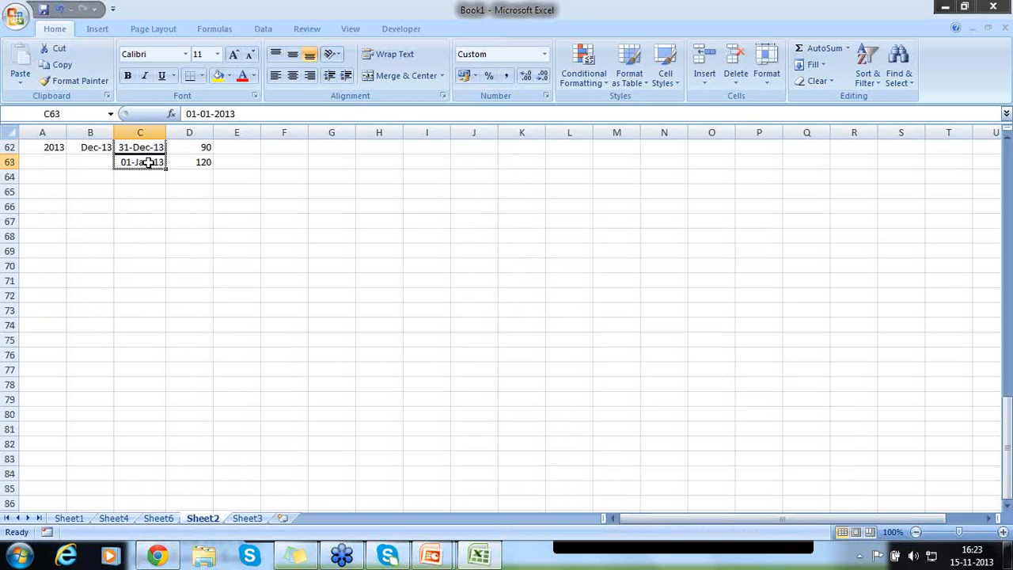
left_click(153, 180)
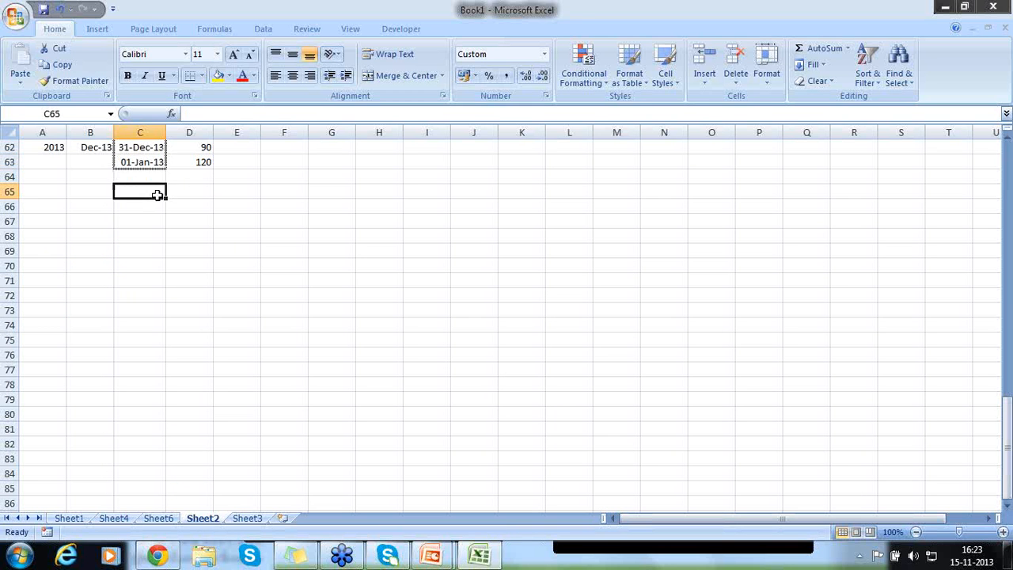
- Correct the date in C63 to 01-01-2014 and fill consecutive dates down the column through 31-Jan-14
key("Up")
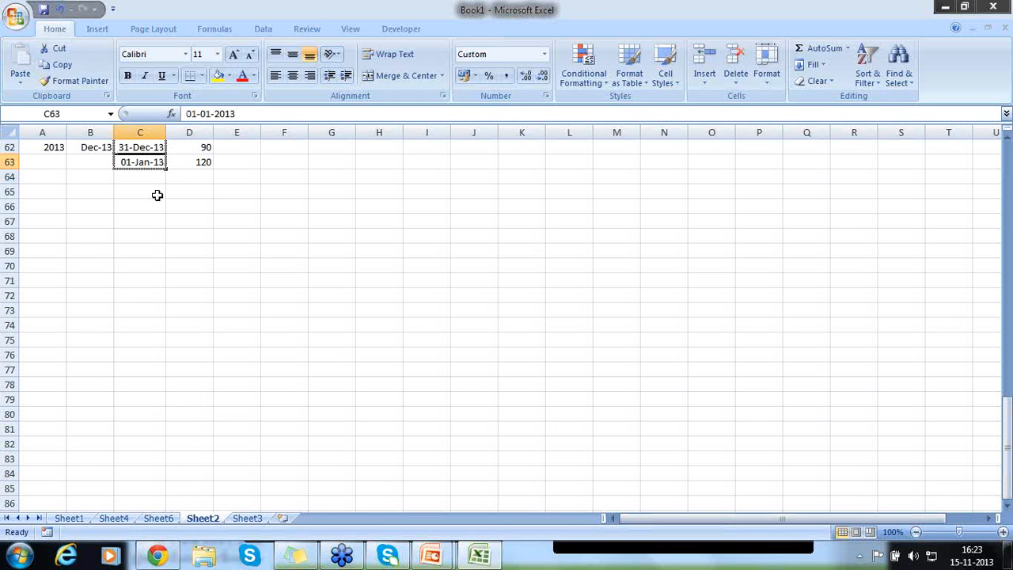
key("F2")
key("BackSpace")
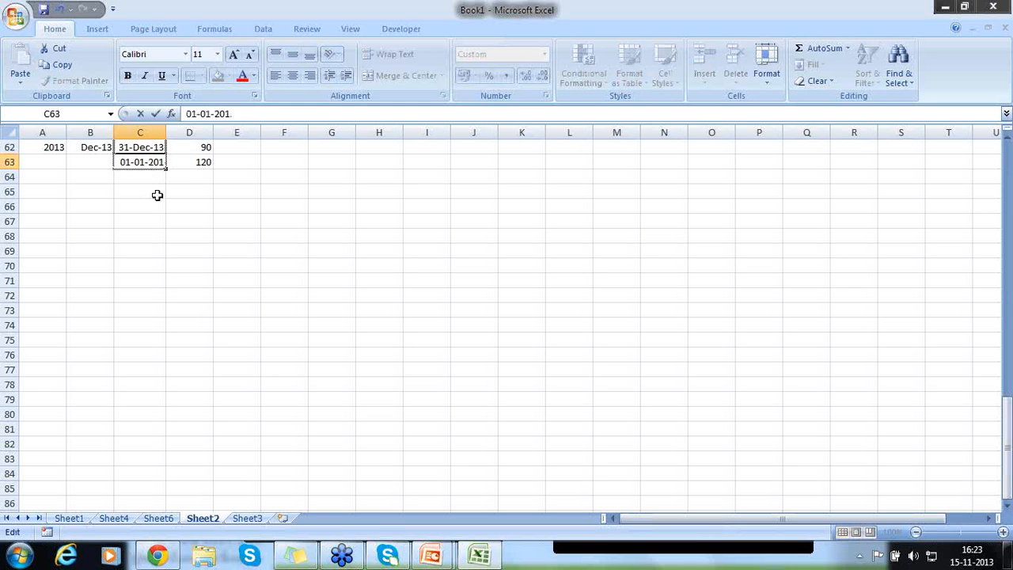
type("4")
key("Return")
left_click(150, 148)
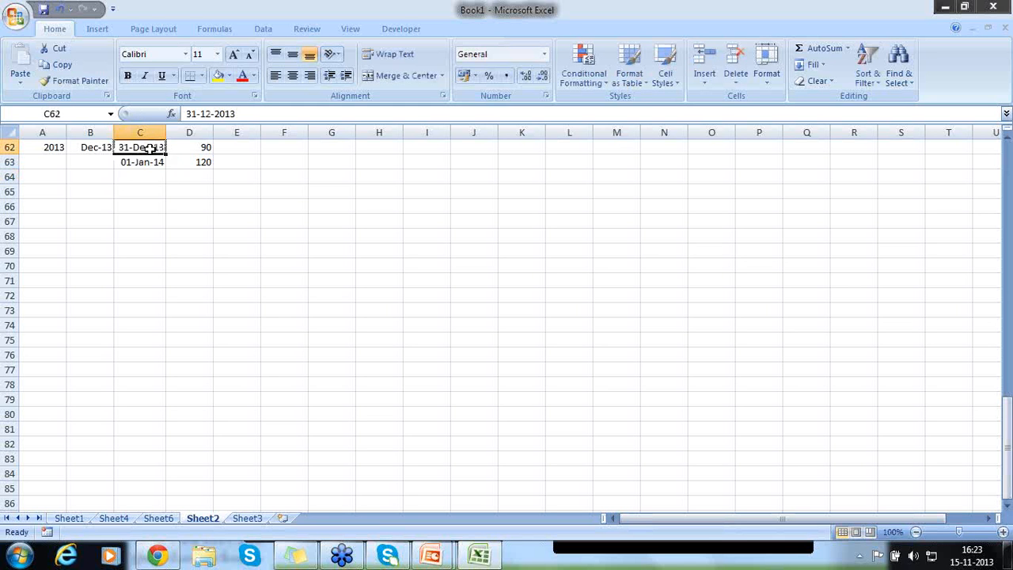
left_click_drag(151, 148, 170, 475)
- Copy the amount in D63 into the Amount cells of the January rows from D64 down to 31-Jan-14
left_click(194, 283)
key("Up")
key("Up")
key("Up")
key("Up")
key("Up")
key("Up")
key("Up")
key("Up")
key("Up")
key("Up")
key("Up")
key("Up")
key("Up")
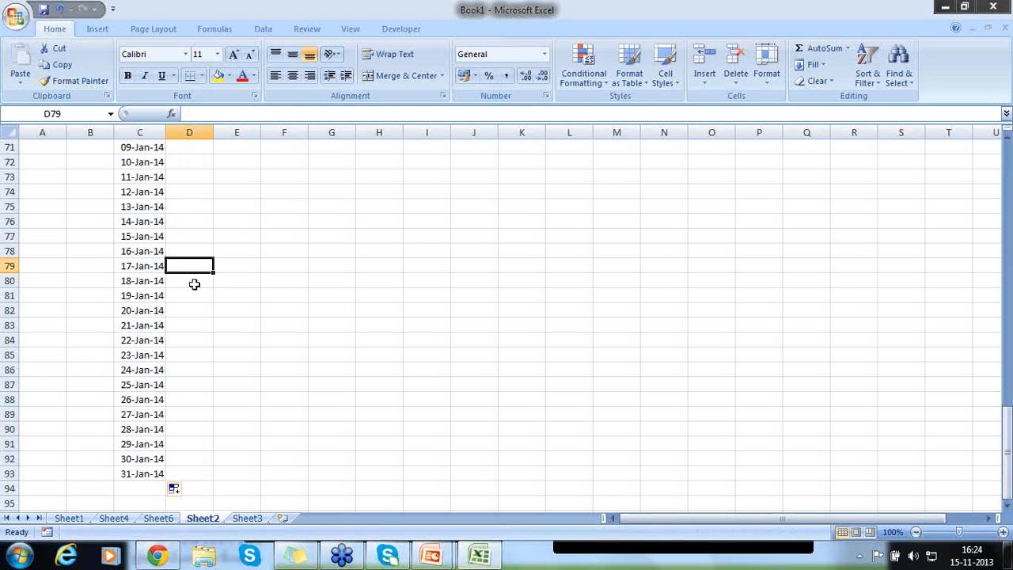
key("Up")
key("Up")
key("Up")
key("Up")
key("Up")
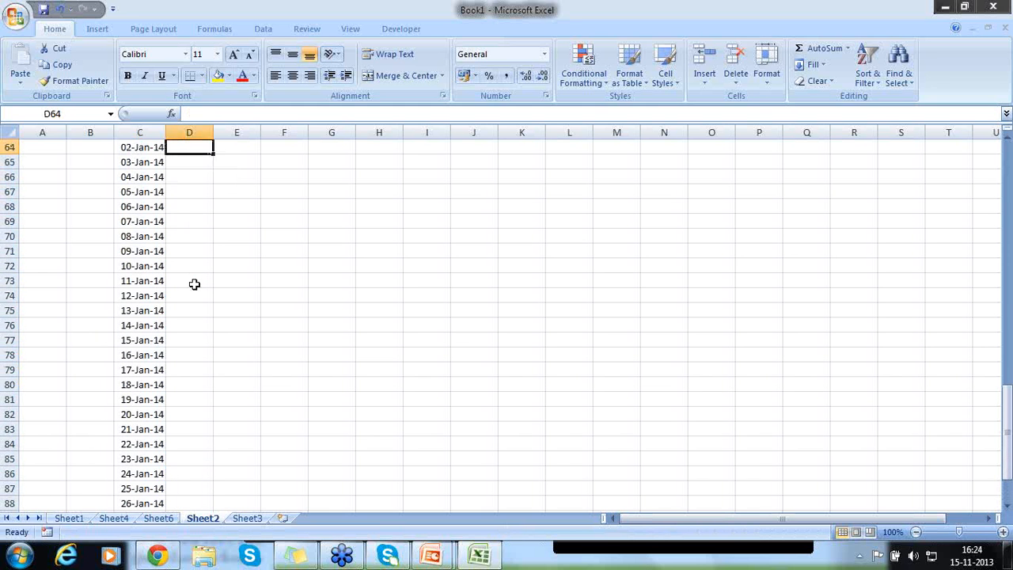
key("Down")
key("ctrl+c")
key("Down")
key("shift+Down")
key("shift+Down")
key("shift+Down")
key("shift+Down")
key("shift+Down")
key("shift+Down")
key("shift+Down")
key("shift+Down")
key("shift+Down")
key("shift+Down")
key("shift+Down")
key("shift+Down")
key("shift+Down")
key("shift+Down")
key("shift+Down")
key("shift+Down")
key("shift+Down")
key("shift+Down")
key("shift+Down")
key("shift+Down")
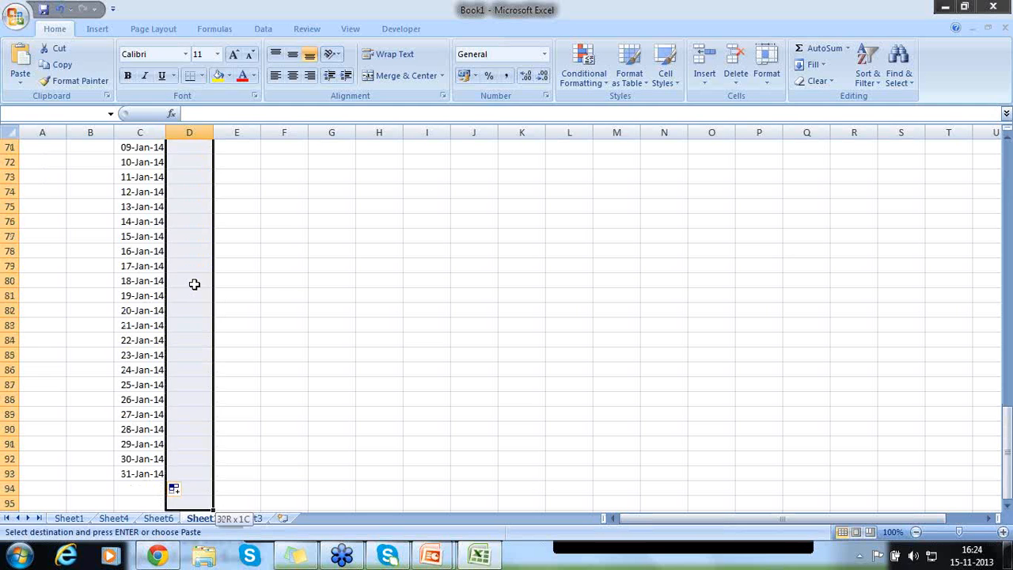
key("ctrl+v")
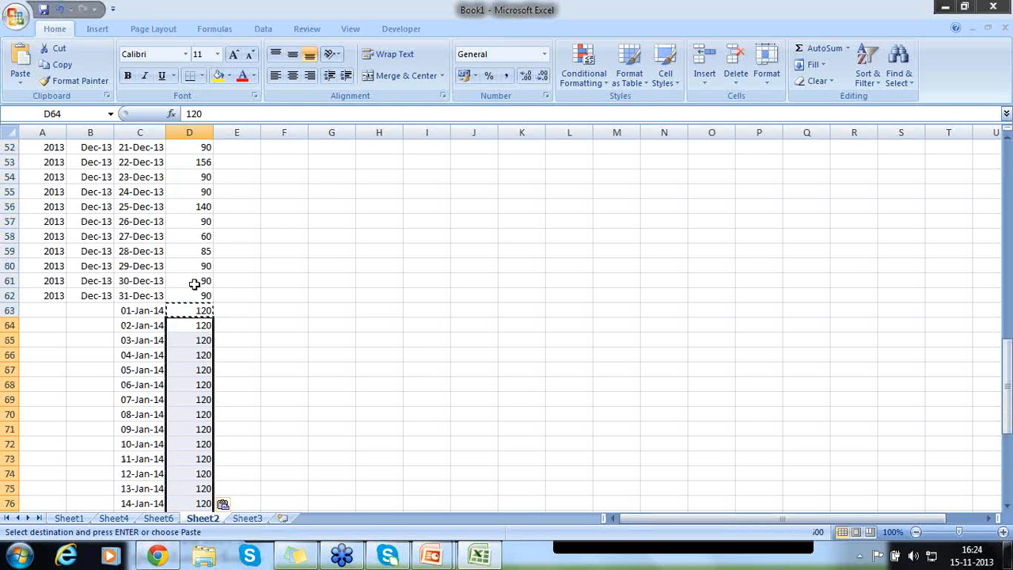
- Vary the early January amounts: 110 in D65, 130 in D67, 90 in D68 and 100 in D69
key("Down")
type("110")
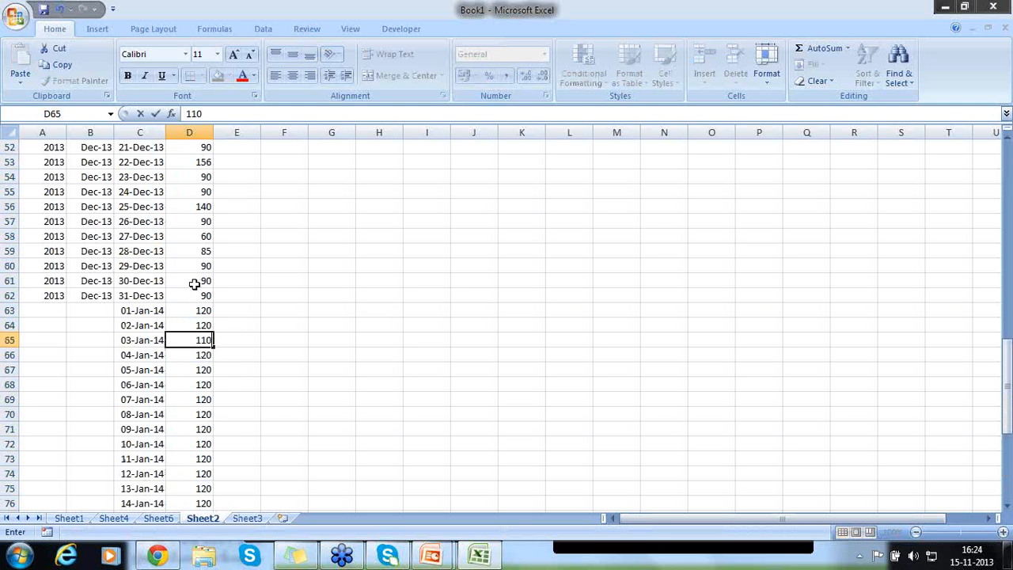
key("Down")
key("Down")
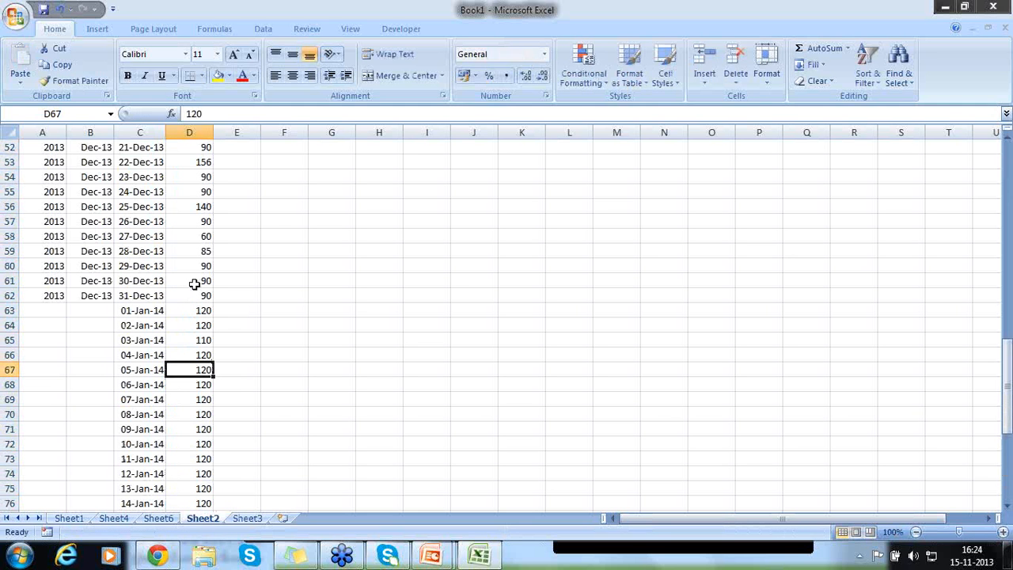
type("130")
key("Down")
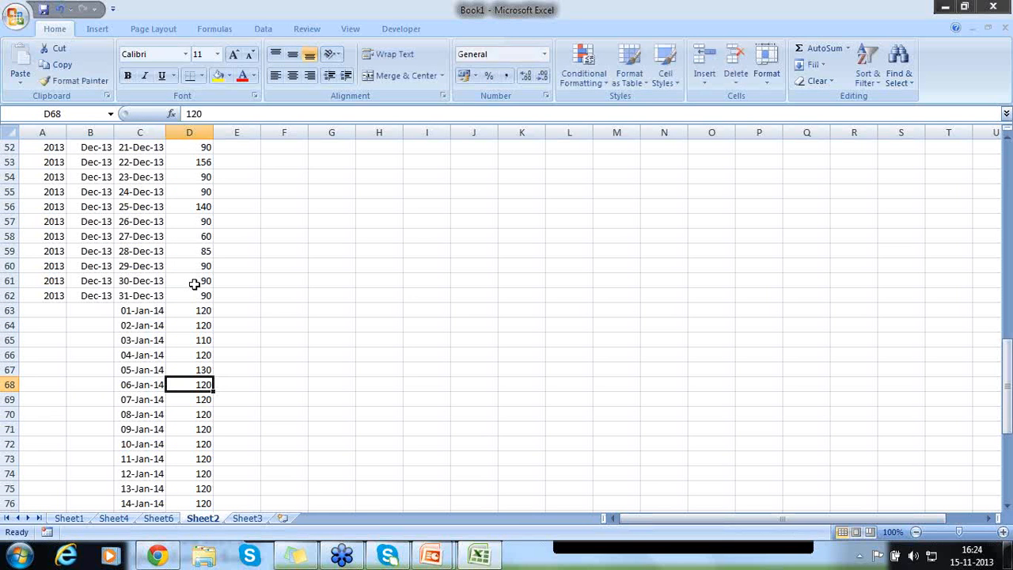
type("90")
key("Down")
type("100")
key("Down")
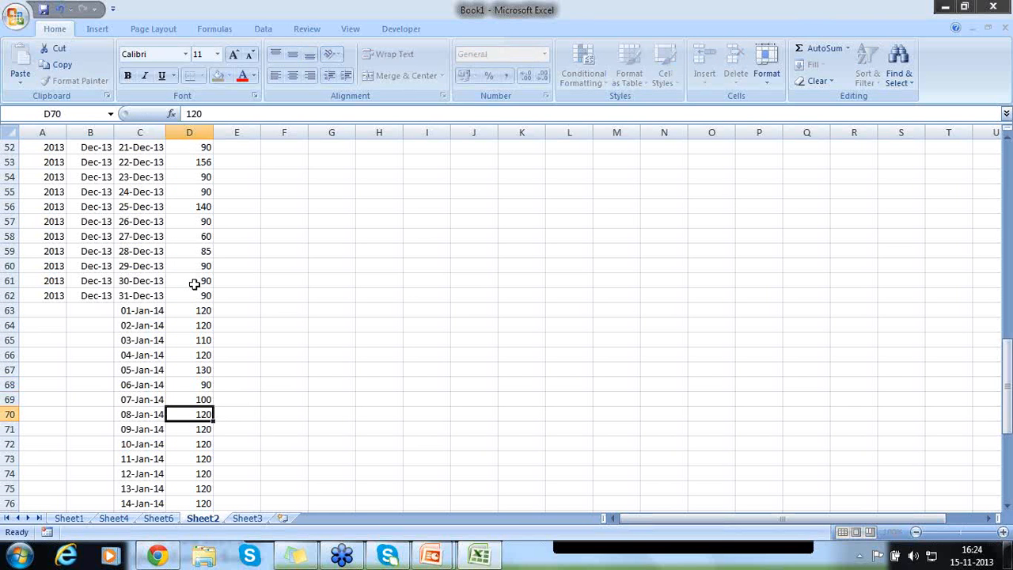
- Set the amounts for 08-Jan-14 to 110 and for 10-Jan-14 to 130
type("10")
key("Down")
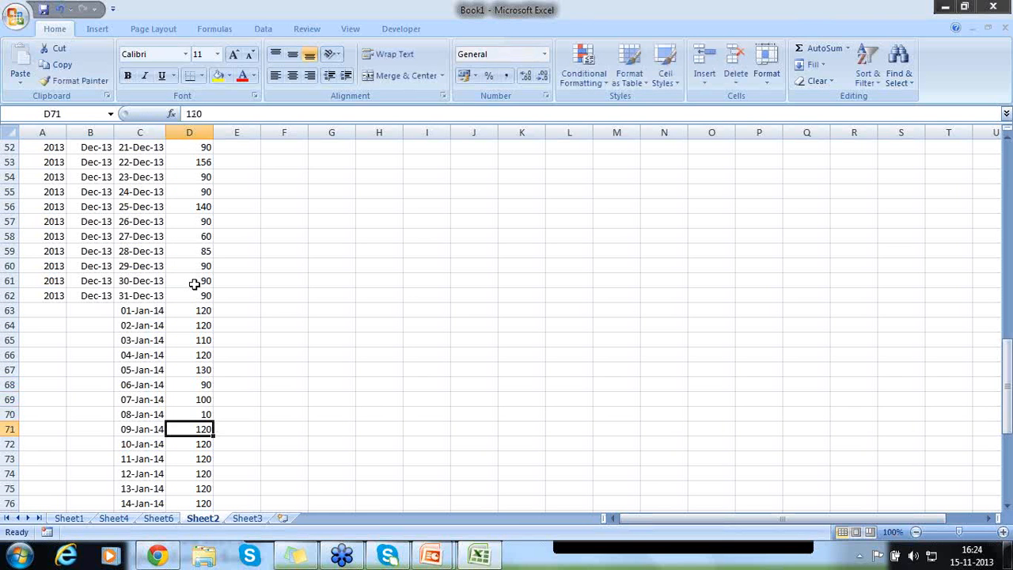
key("Up")
type("110")
key("Down")
key("Down")
type("130")
key("Down")
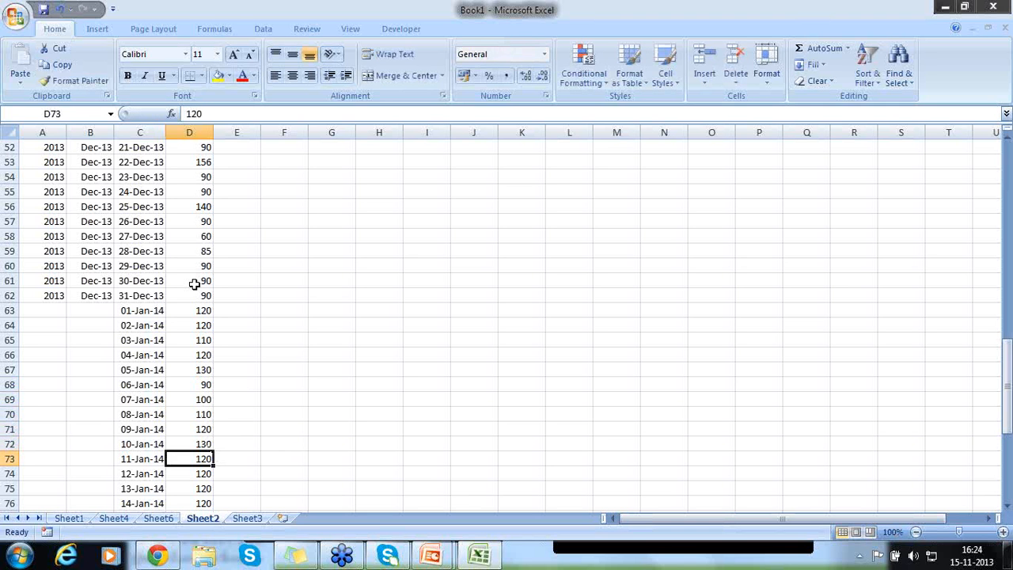
- Set the amounts for 13, 15 and 16 January 2014 to 90 and for 18 January to 100
key("Down")
key("Down")
type("90")
key("Down")
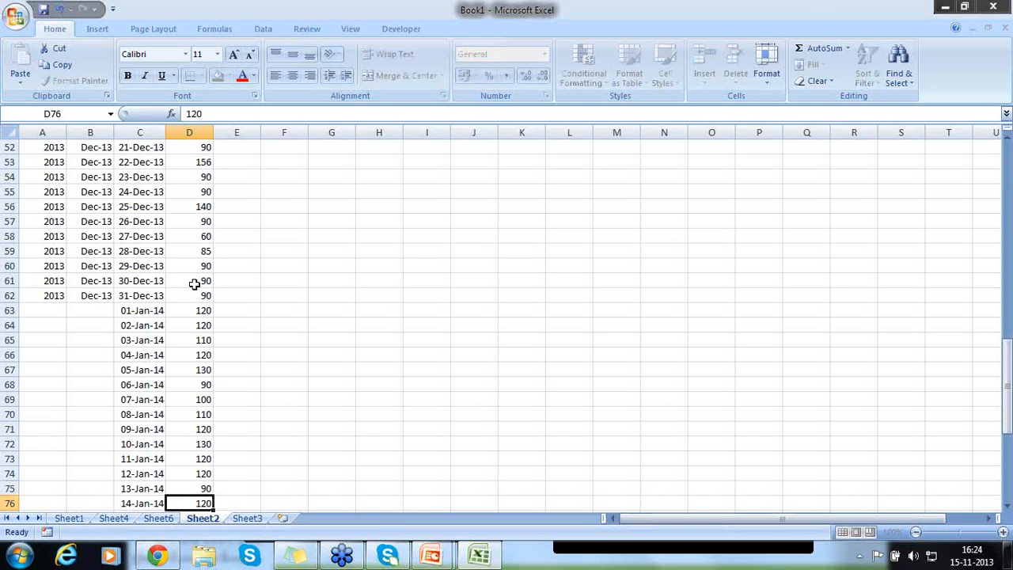
key("Down")
type("90")
key("Down")
type("9")
key("Down")
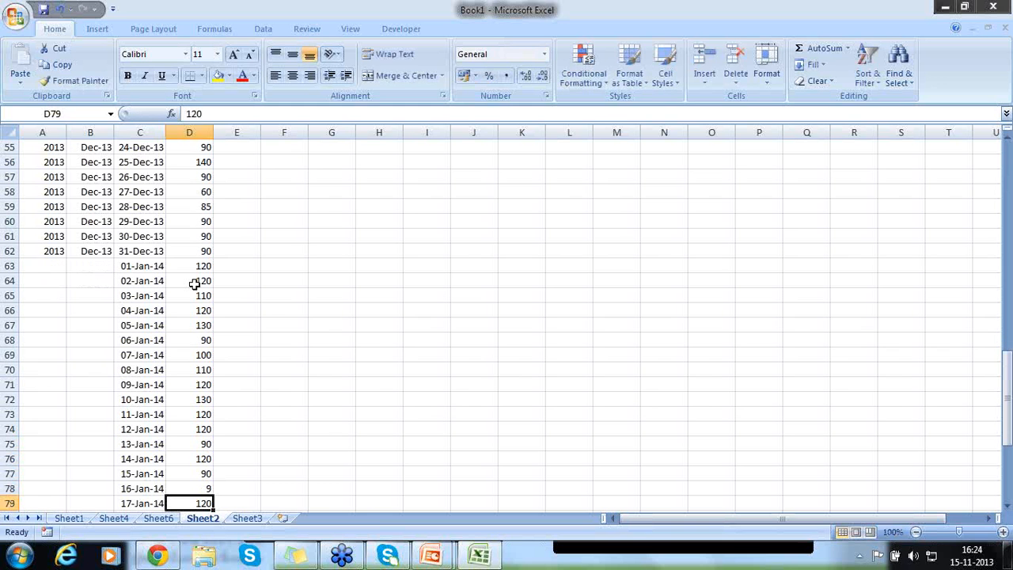
key("Up")
type("90")
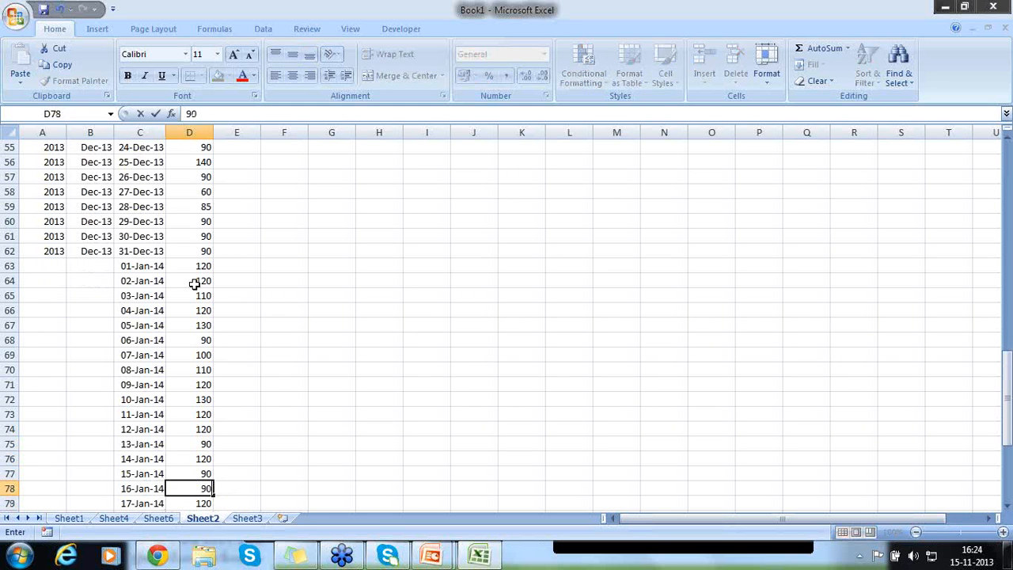
key("Down")
key("Down")
type("100")
key("Down")
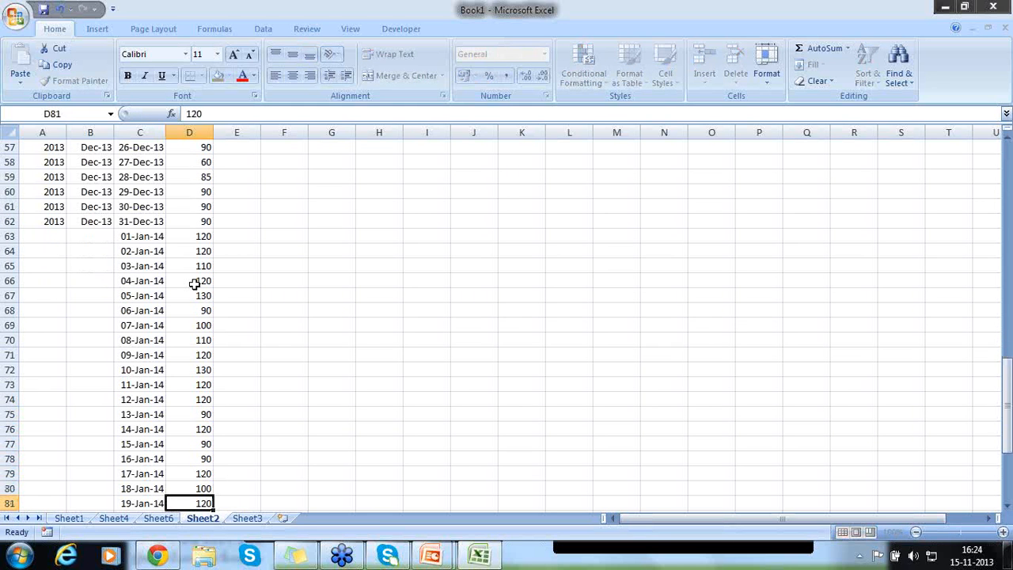
- Set the amounts for 20-Jan-14 to 110 and for 23-Jan-14 to 115
key("Down")
type("110")
key("Down")
key("Down")
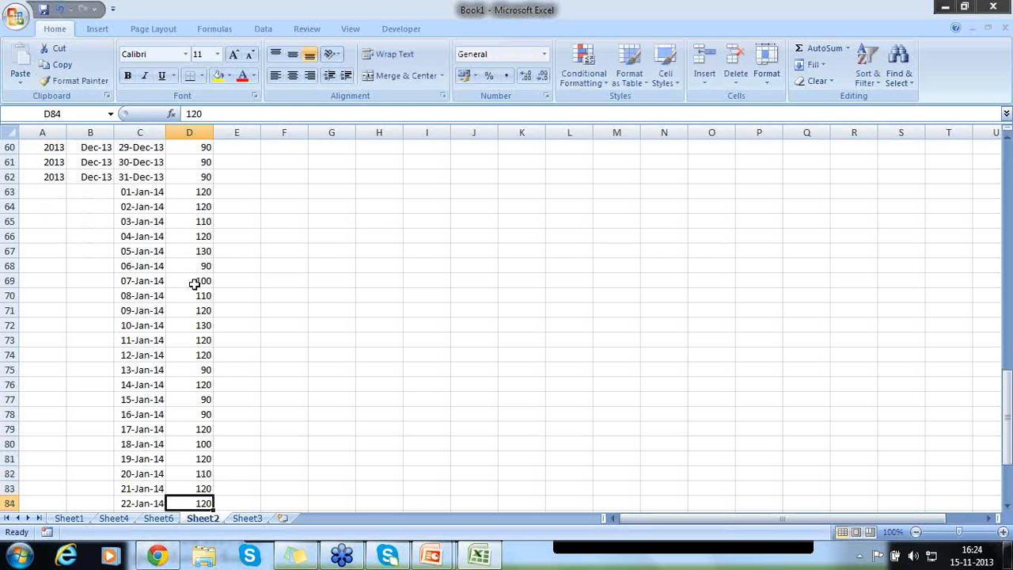
key("Down")
type("1")
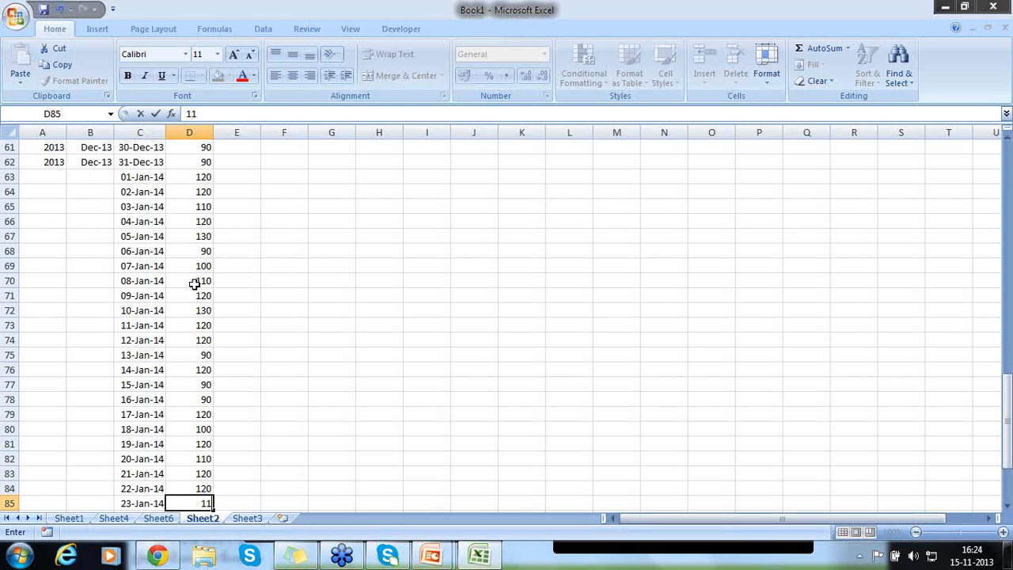
type("15")
key("Down")
- Set the amount for 26-Jan-14 to 125 and keep the remaining January amounts down to D93 as they are
key("Down")
key("Down")
type("1")
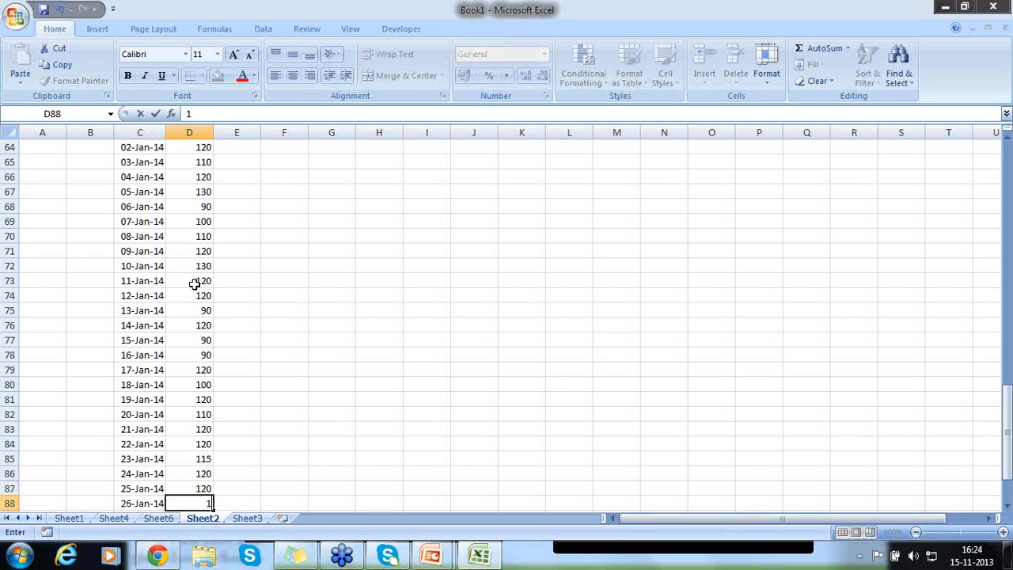
type("25")
key("Down")
key("Down")
key("Down")
key("Down")
key("Down")
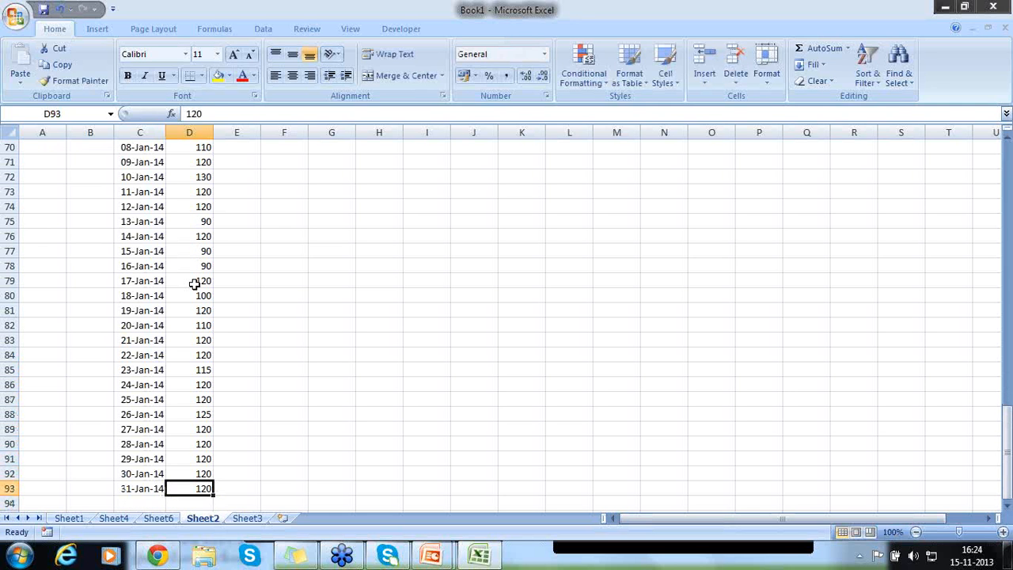
- Enter 2014 as the Year in A63 for the 01-Jan-14 row
left_click(124, 231)
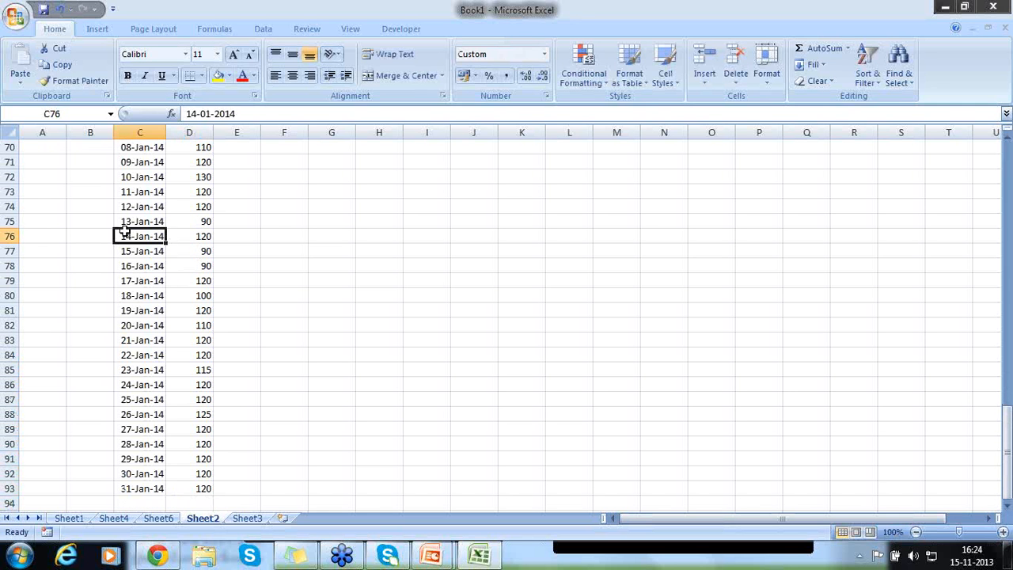
key("Page_Up")
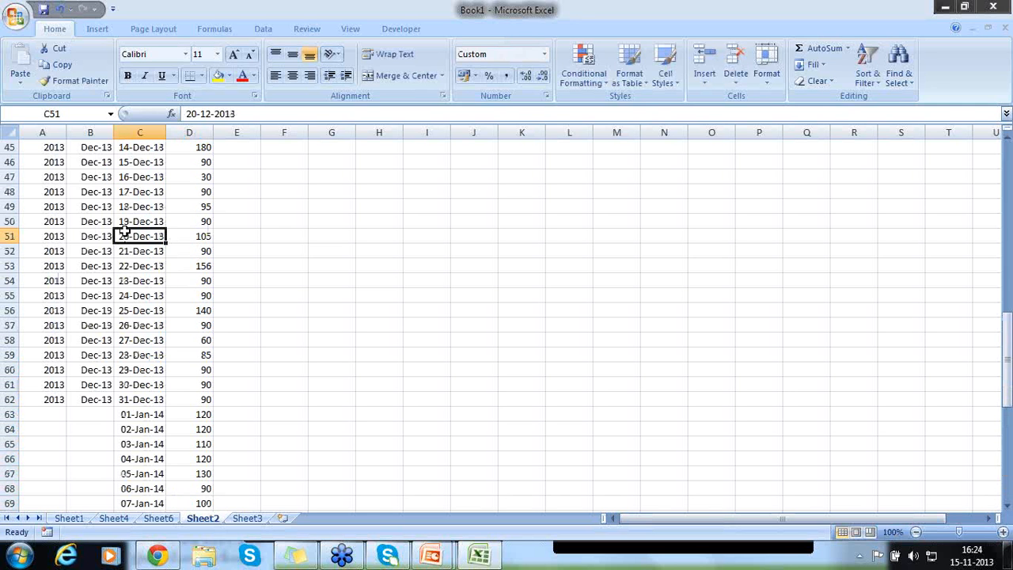
left_click(56, 414)
type("2014")
key("Return")
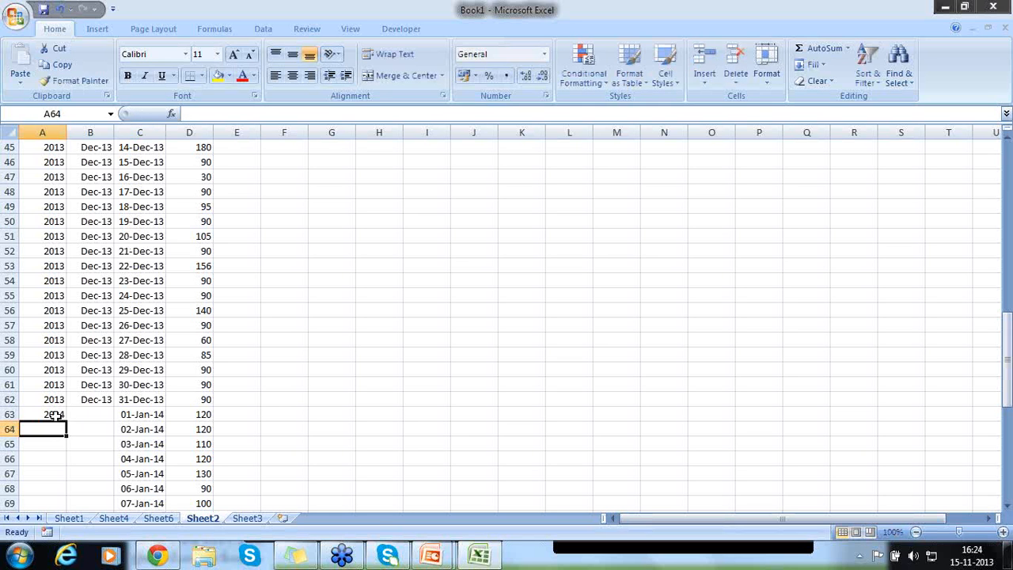
- Enter January 2014 as the Month in B63 for the 01-Jan-14 row
key("Up")
key("Right")
type("Jn")
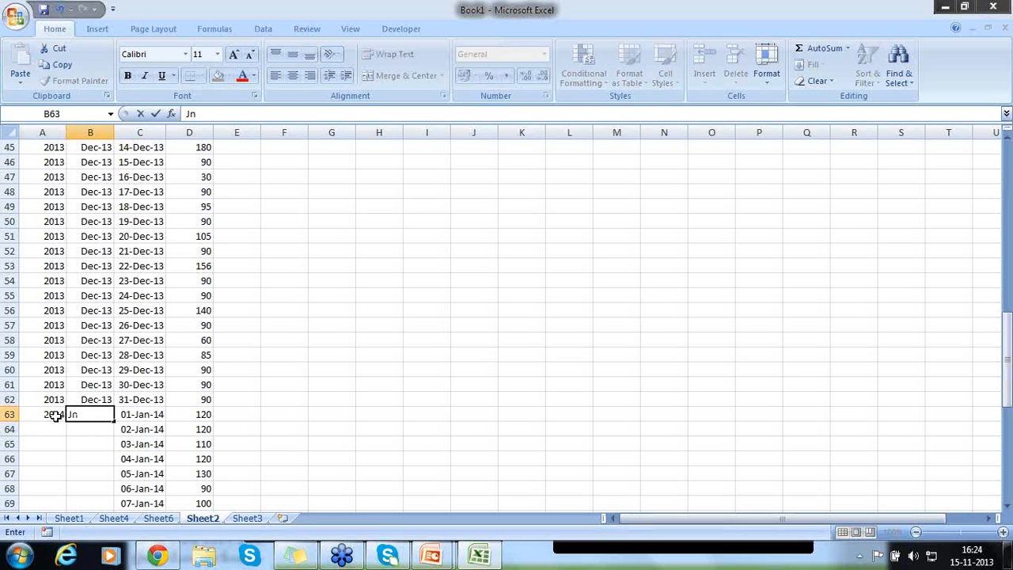
key("BackSpace")
type("an-2013")
key("Return")
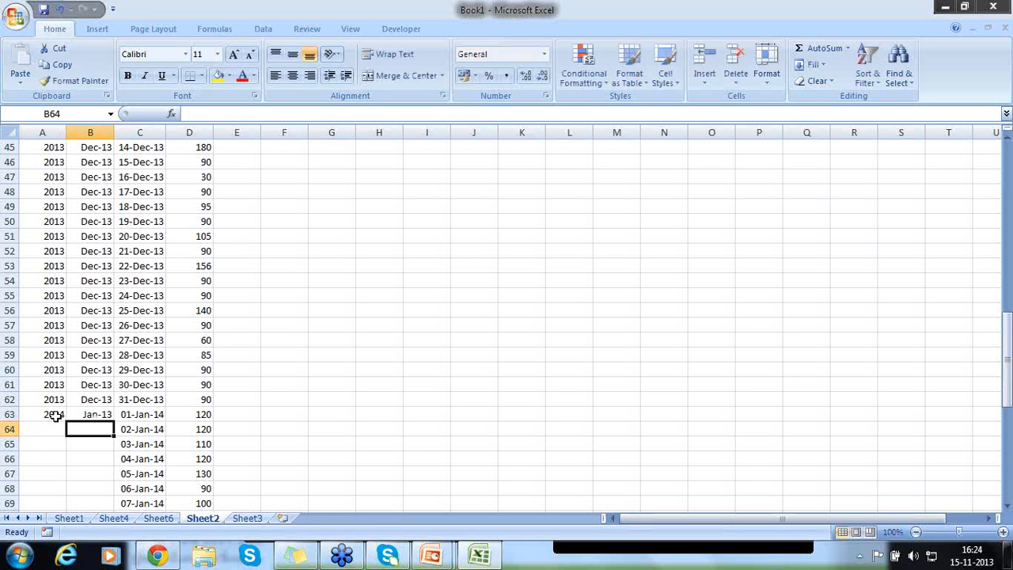
key("Up")
key("F2")
key("BackSpace")
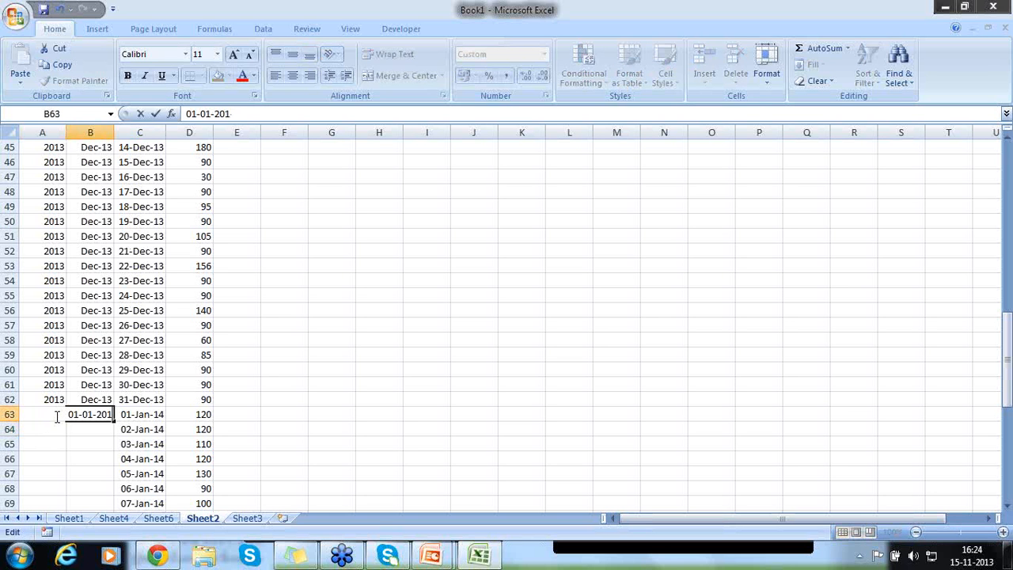
type("4")
key("Return")
- Copy the Year and Month in A63:B63 into the remaining January rows from row 64 to row 93
left_click_drag(54, 417, 76, 416)
key("ctrl+c")
key("Down")
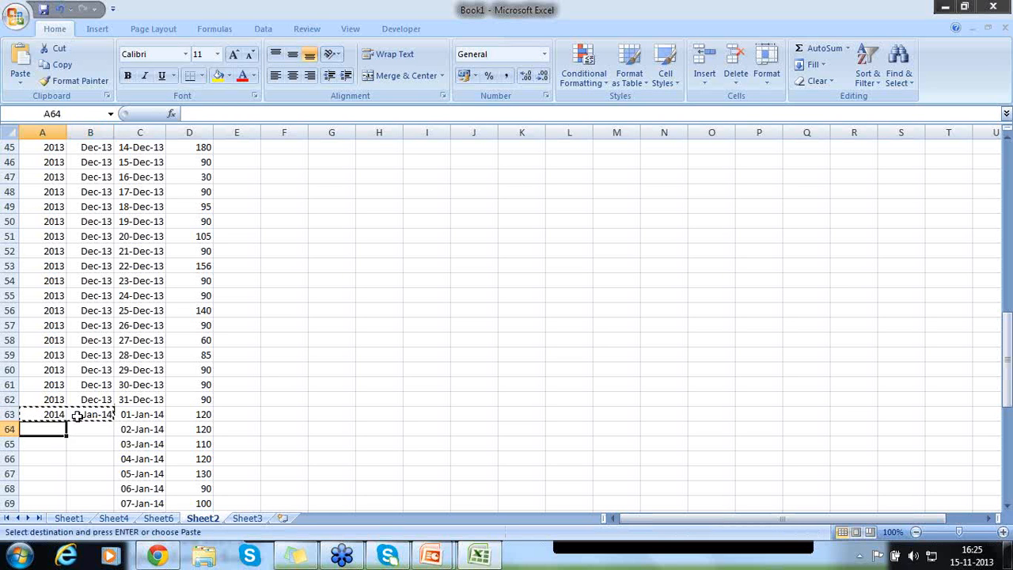
key("shift+Down")
key("shift+Down")
key("shift+Down")
key("shift+Down")
key("shift+Down")
key("shift+Down")
key("shift+Down")
key("shift+Down")
key("shift+Down")
key("shift+Down")
key("shift+Down")
key("shift+Down")
key("shift+Down")
key("shift+Down")
key("shift+Down")
key("shift+Down")
key("shift+Down")
key("shift+Down")
key("shift+Down")
key("shift+Down")
key("shift+Down")
key("shift+Down")
key("shift+Down")
key("shift+Down")
key("shift+Down")
key("shift+Down")
key("shift+Down")
key("shift+Down")
key("shift+Down")
key("shift+Down")
key("shift+Down")
key("shift+Down")
key("shift+Down")
key("shift+Down")
key("shift+Down")
key("shift+Down")
key("shift+Down")
key("shift+Down")
key("shift+Down")
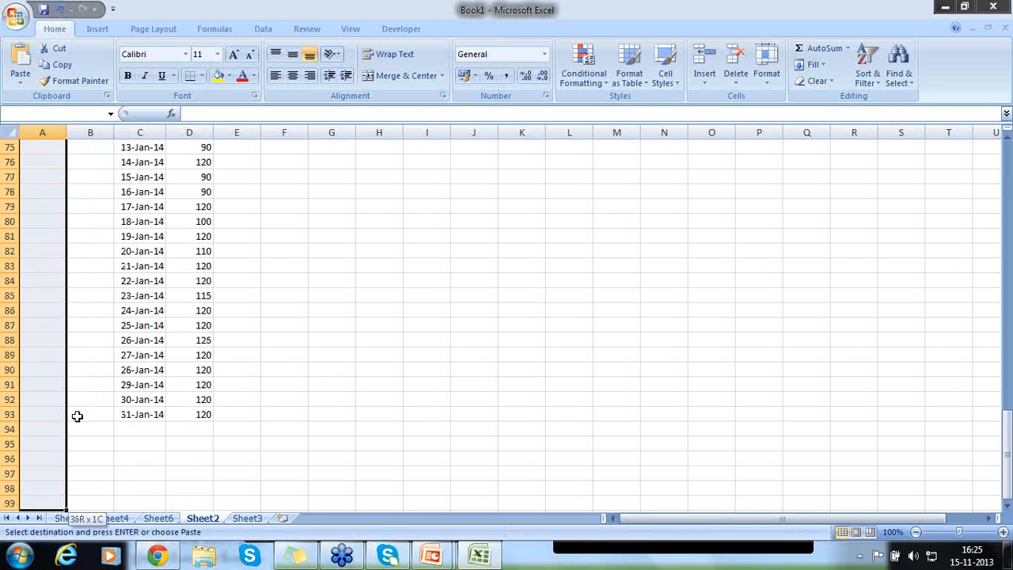
key("shift+Up")
key("shift+Up")
key("shift+Up")
key("shift+Up")
key("shift+Up")
key("shift+Up")
key("shift+Up")
key("shift+Up")
key("shift+Up")
key("shift+Up")
key("shift+Up")
key("shift+Up")
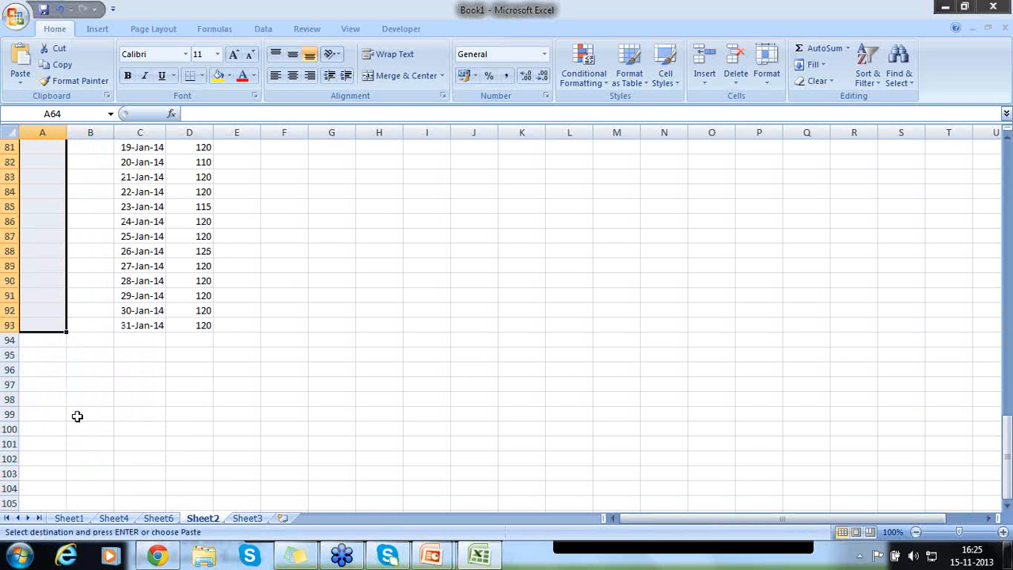
key("ctrl+v")
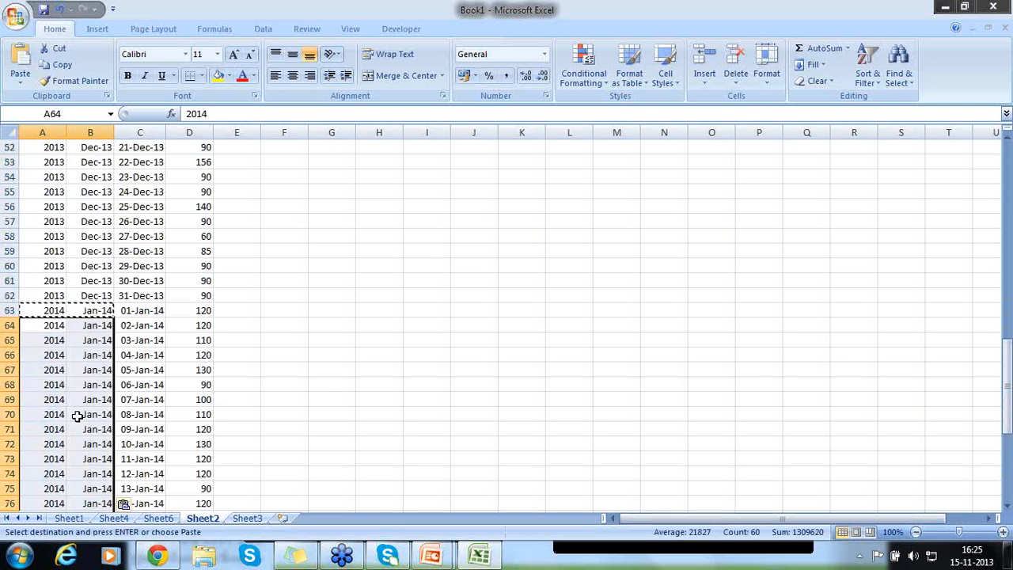
left_click(137, 357)
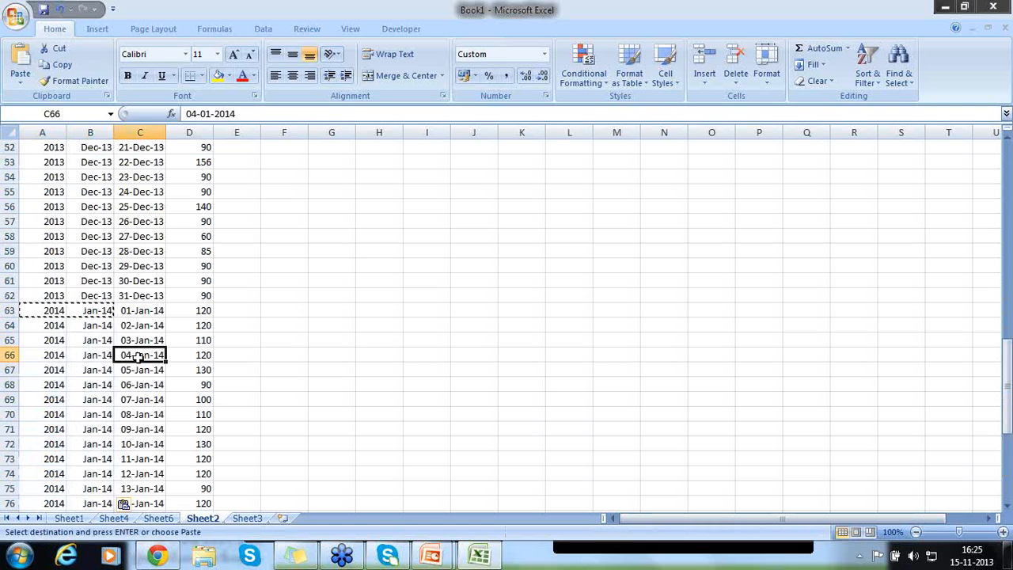
- Try to bring the January data into the existing PivotTable and PivotChart on Sheet6 by refreshing all data
left_click(168, 519)
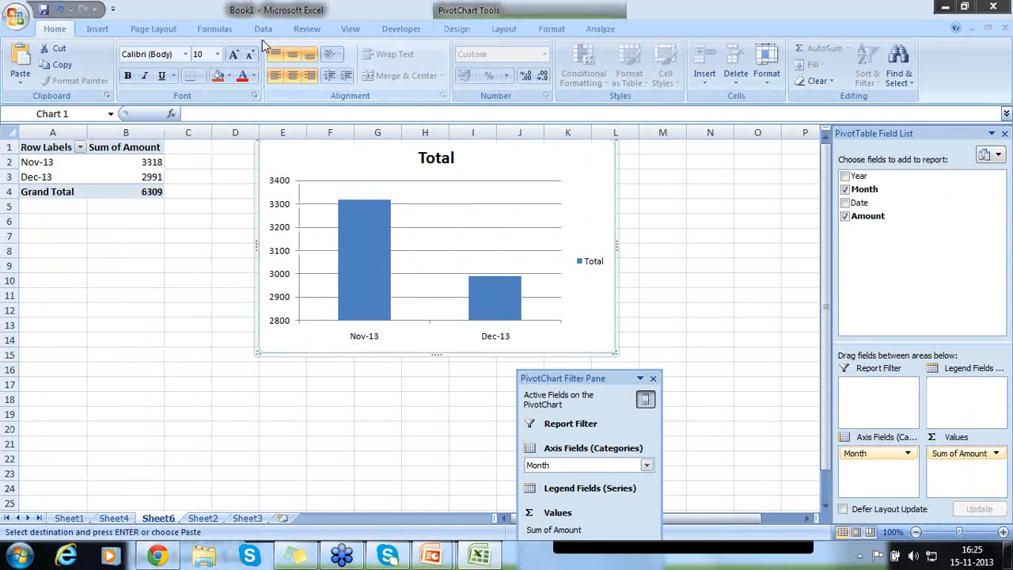
left_click(263, 31)
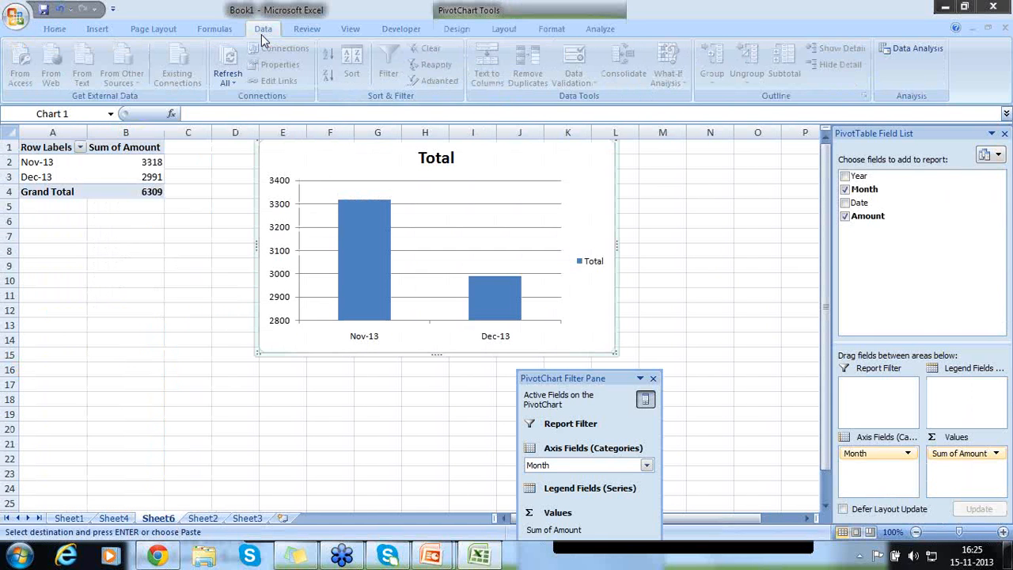
left_click(231, 82)
left_click(242, 115)
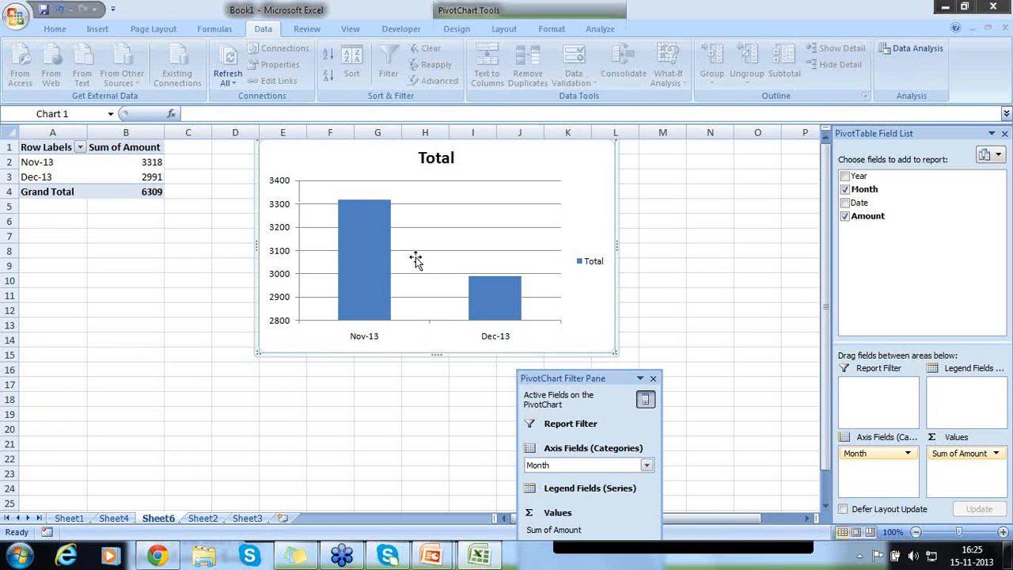
left_click(149, 176)
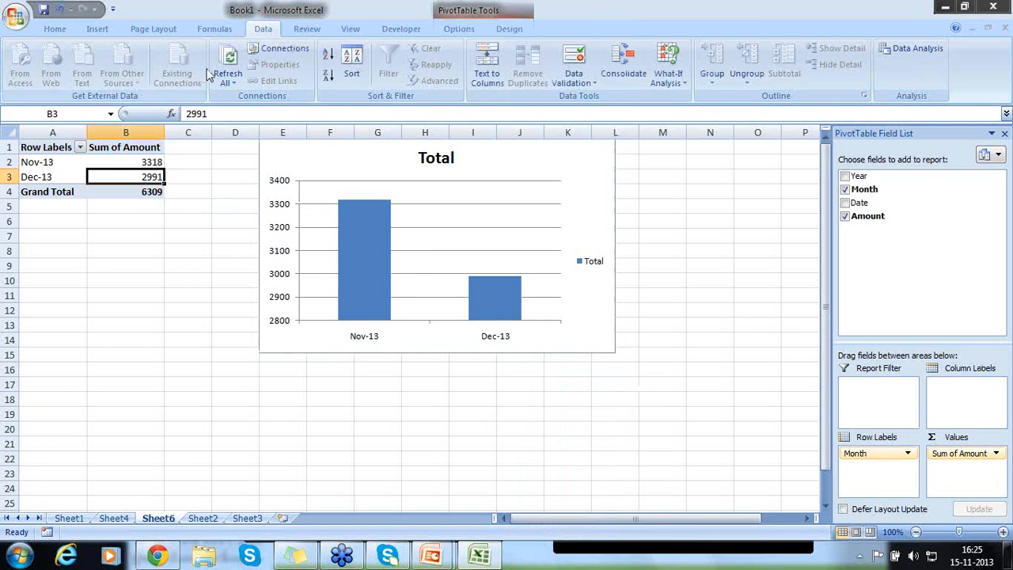
left_click(233, 83)
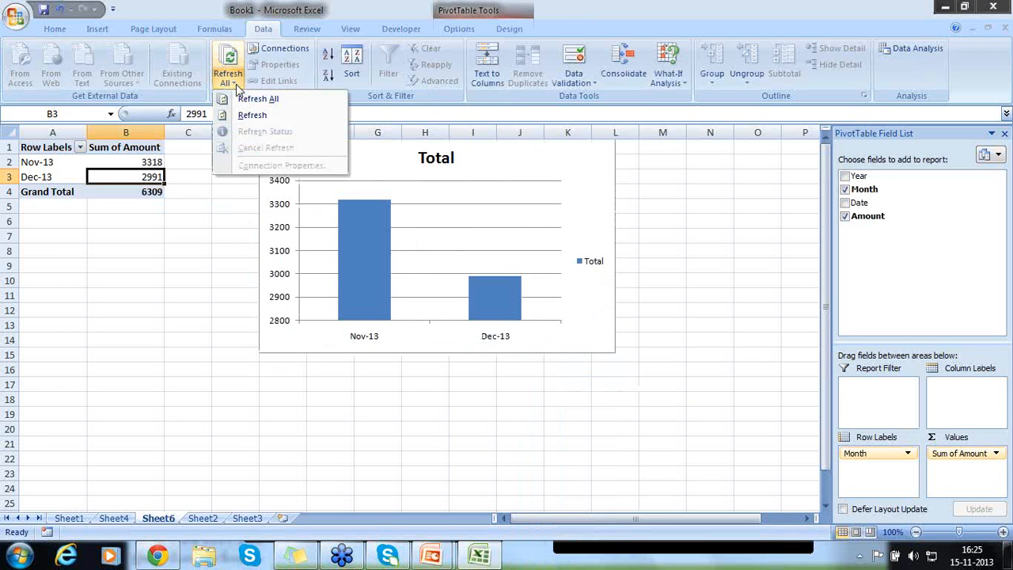
left_click(242, 99)
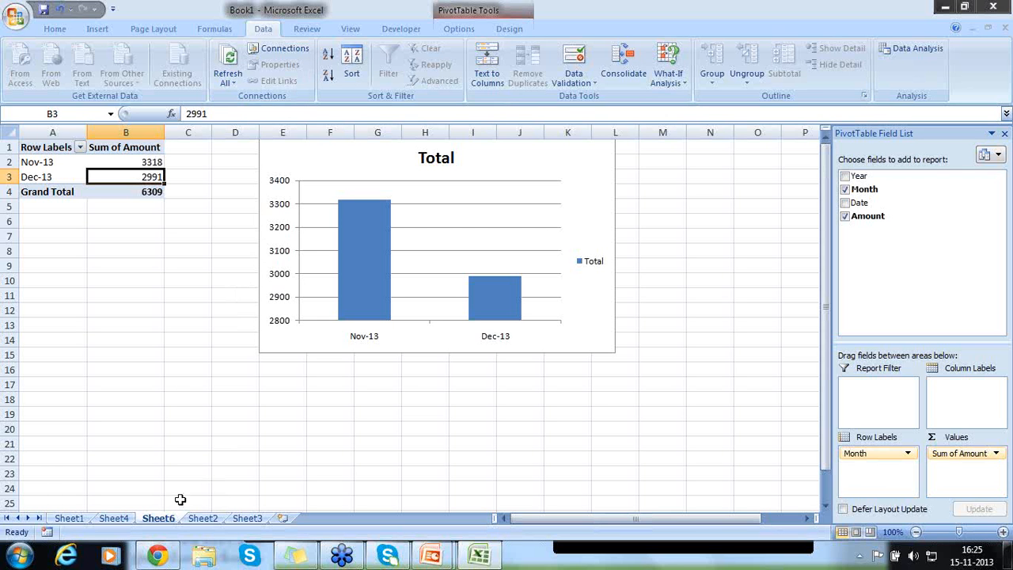
- Create a PivotTable with PivotChart on a new worksheet from the Sheet2 range A1:D93
left_click(202, 518)
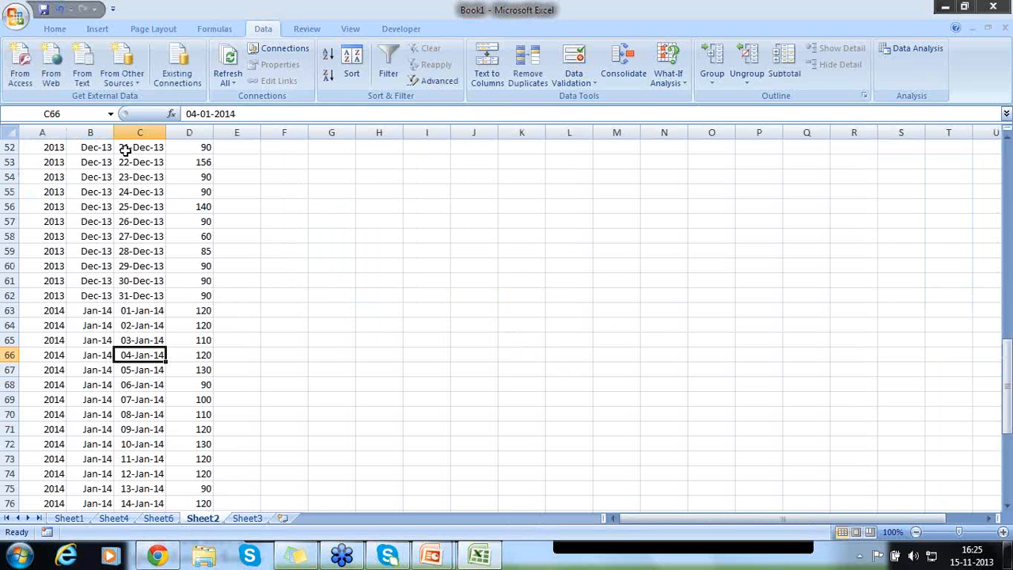
left_click(96, 29)
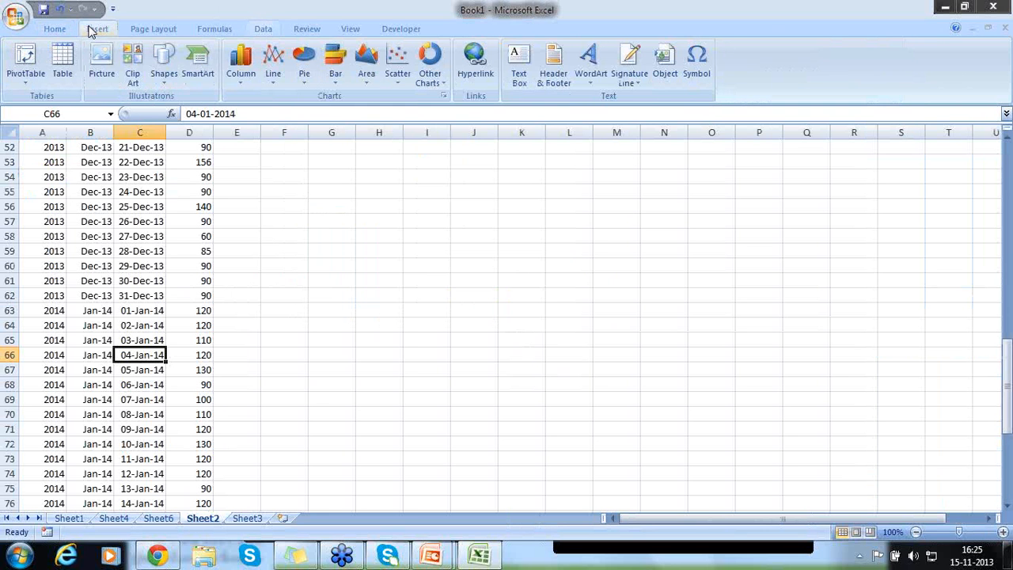
left_click(25, 62)
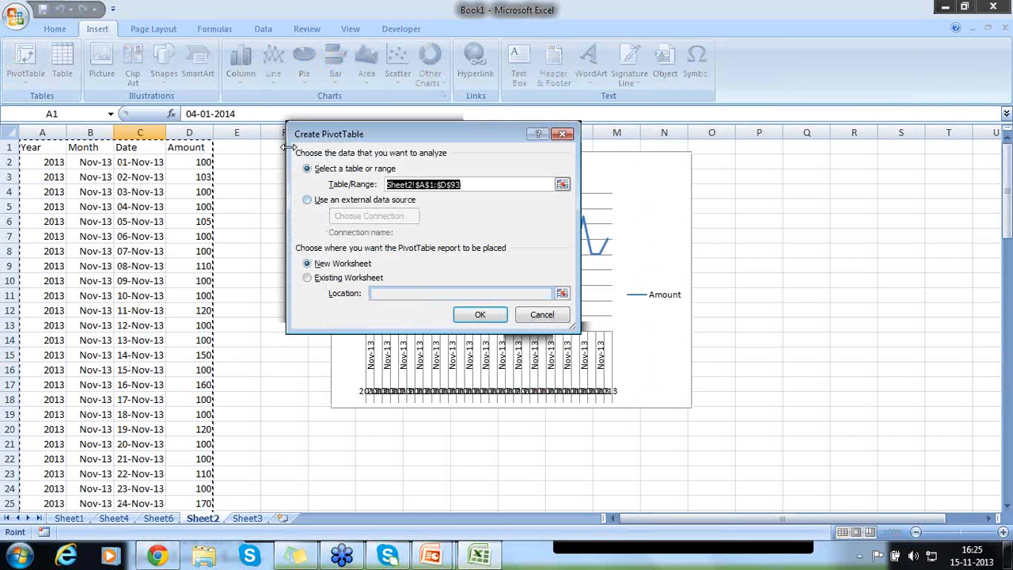
left_click(527, 324)
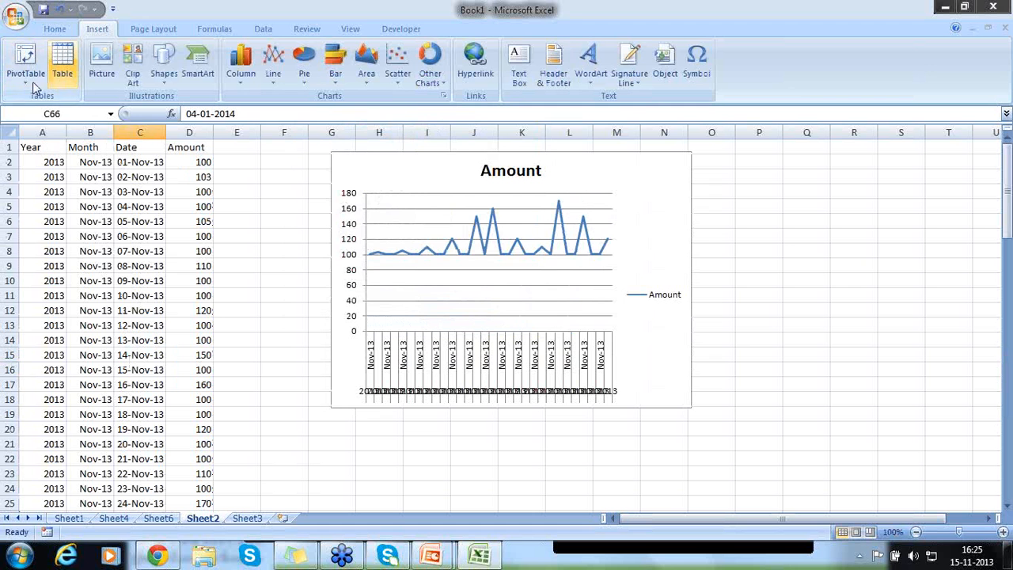
left_click(26, 78)
left_click(36, 117)
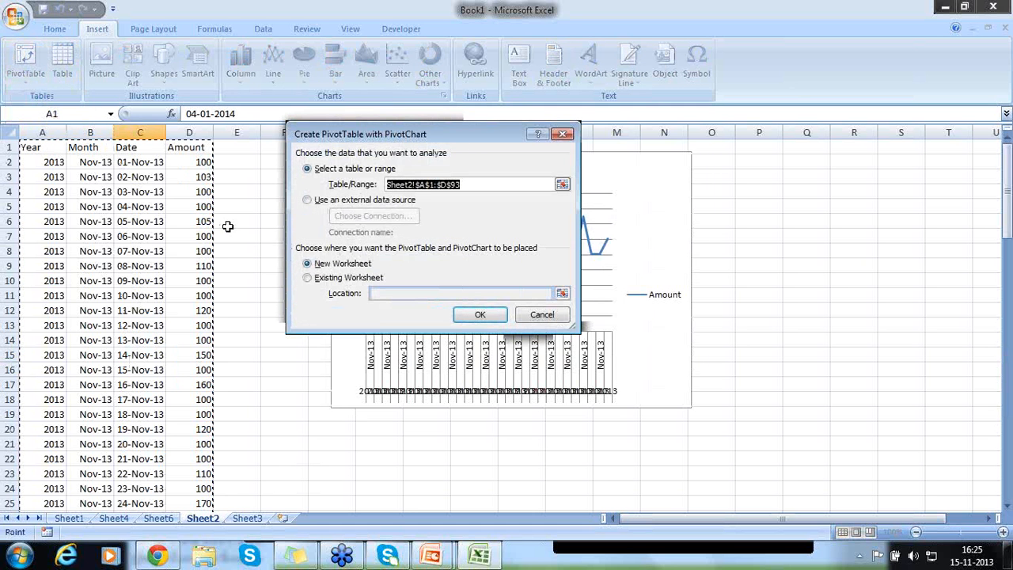
left_click(465, 317)
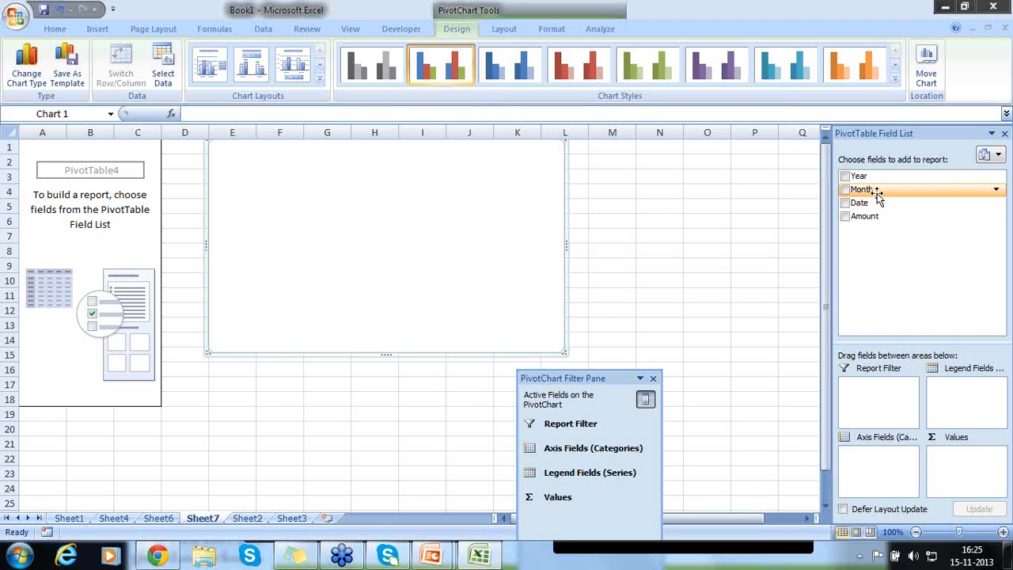
- Chart the sum of Amount by Month, and replace Month with Year as the axis field
left_click_drag(877, 195, 881, 463)
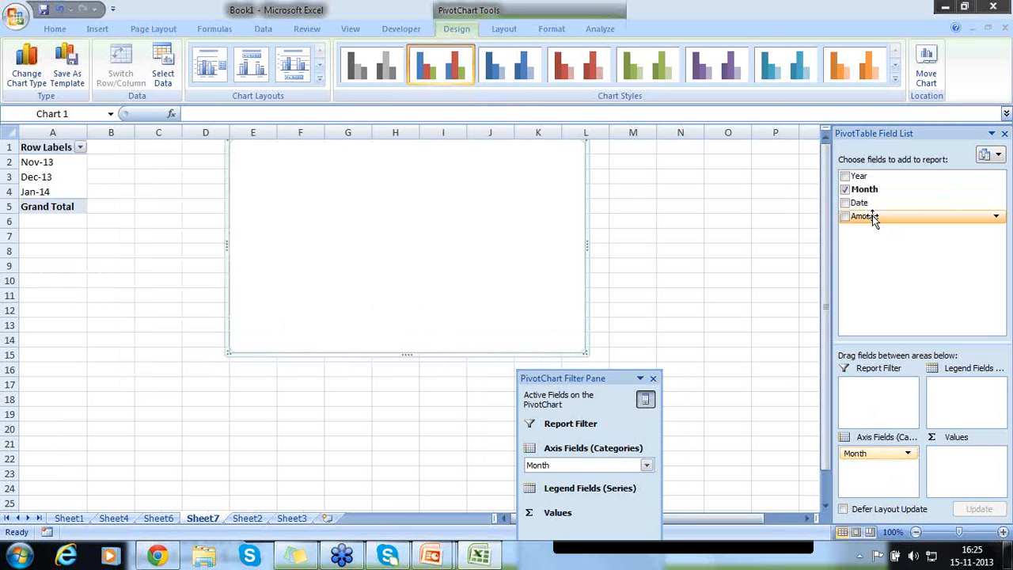
mouse_move(873, 215)
left_mouse_down()
mouse_move(962, 392)
mouse_move(964, 455)
left_mouse_up()
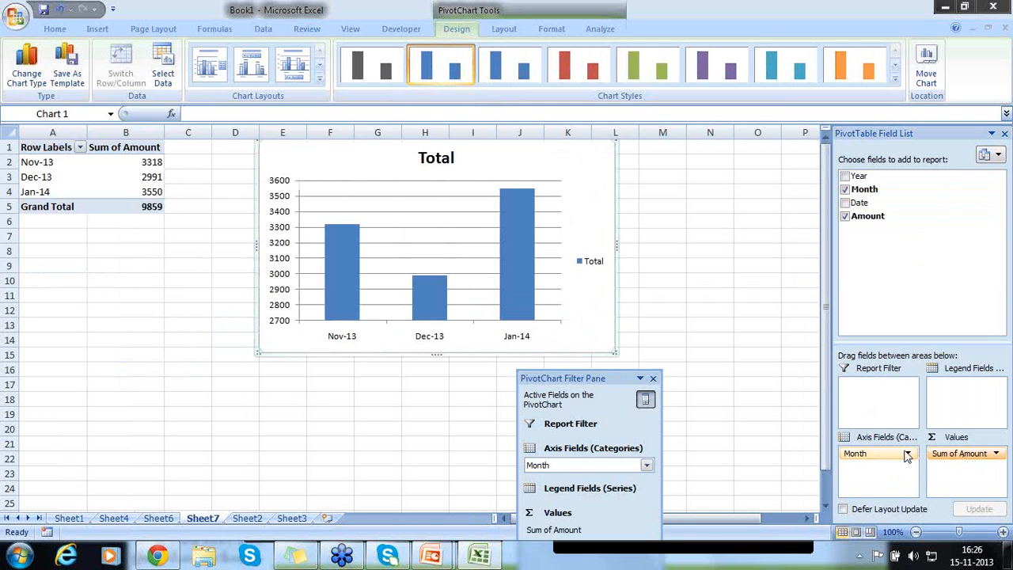
left_click_drag(853, 454, 861, 287)
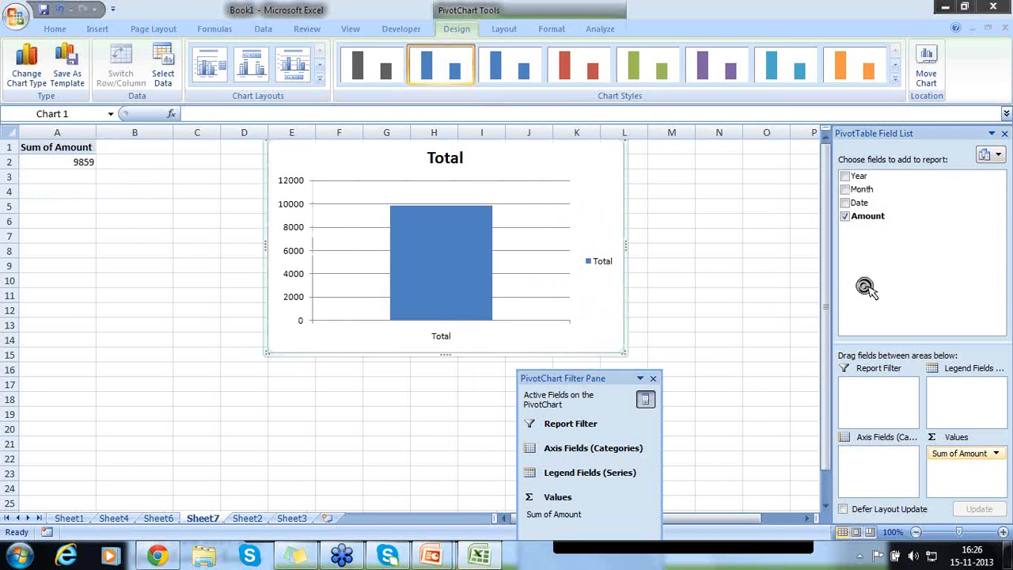
left_click_drag(854, 180, 853, 455)
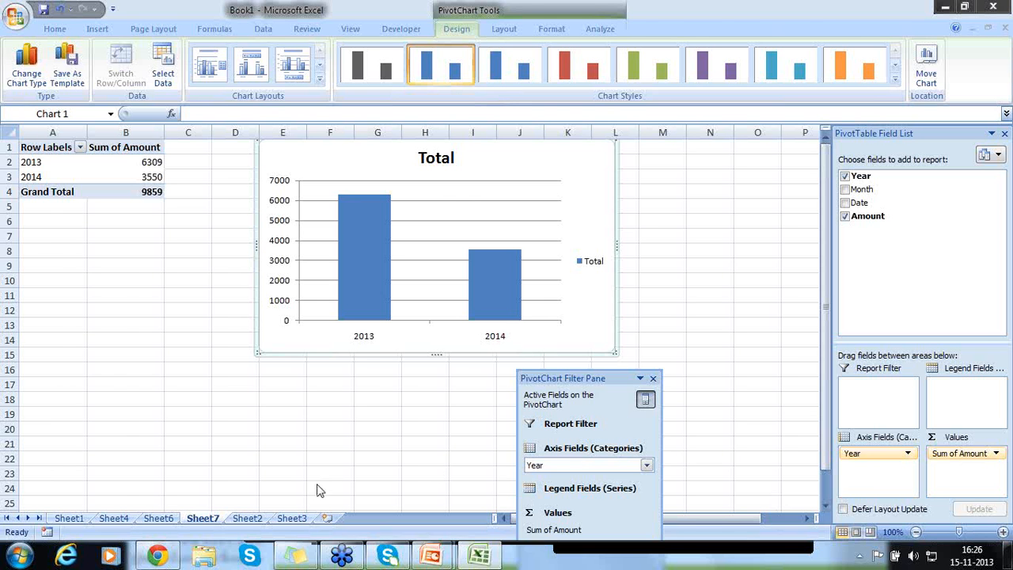
- Set the 07-Nov-13 amount in D8 of Sheet2 to 120 and return to the yearly PivotChart on Sheet7
left_click(247, 517)
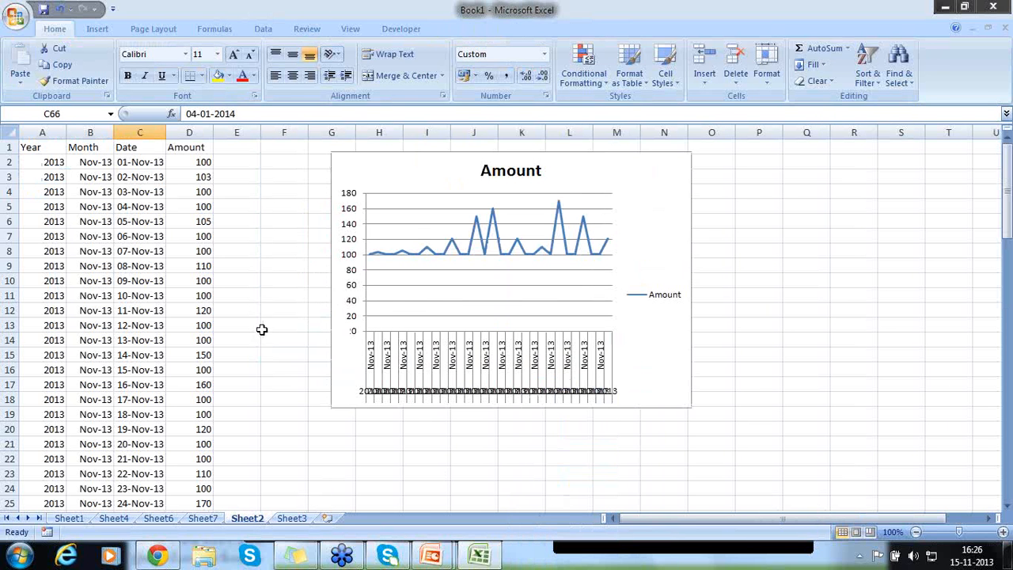
left_click(205, 248)
type("120")
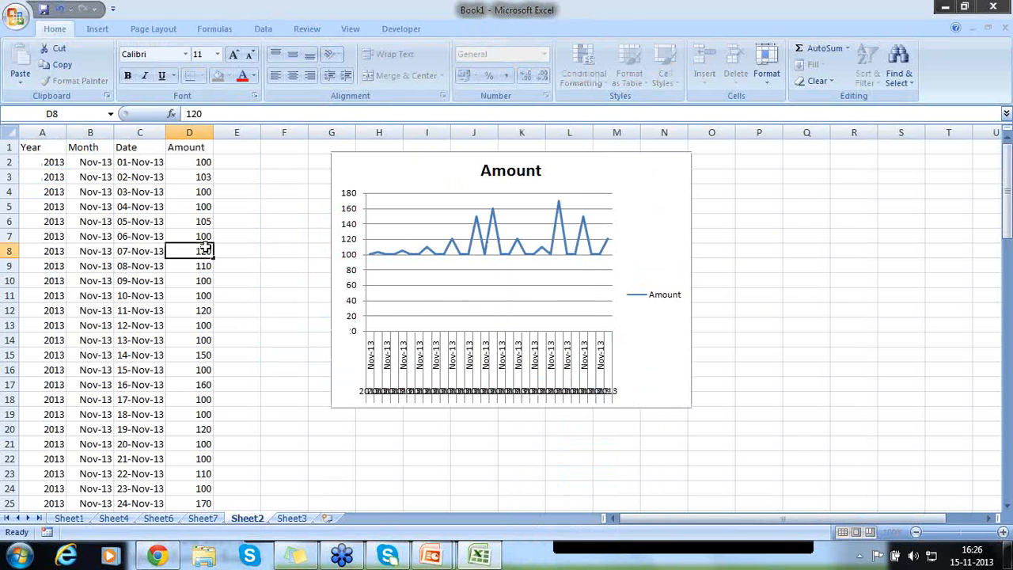
key("Return")
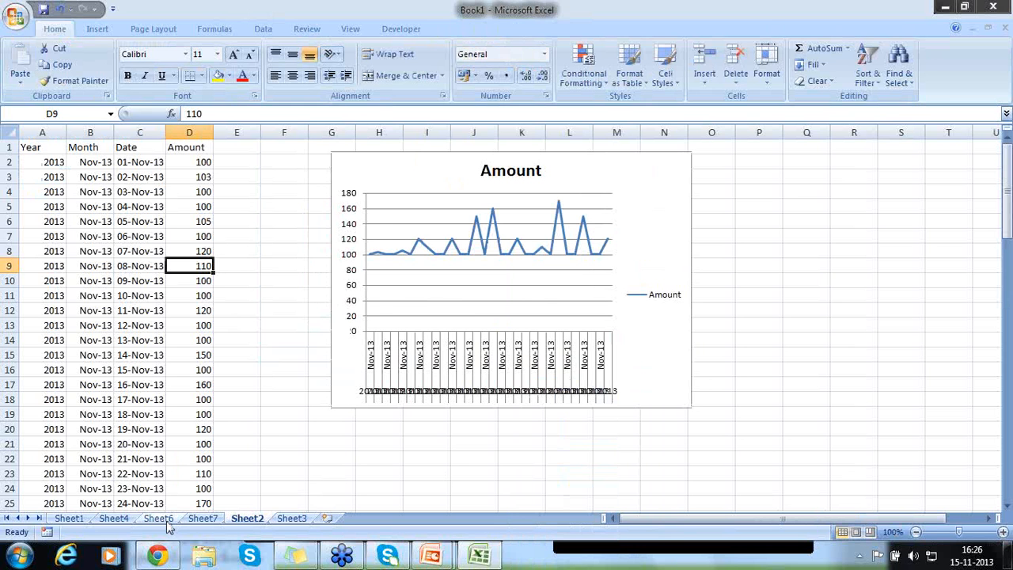
left_click(202, 518)
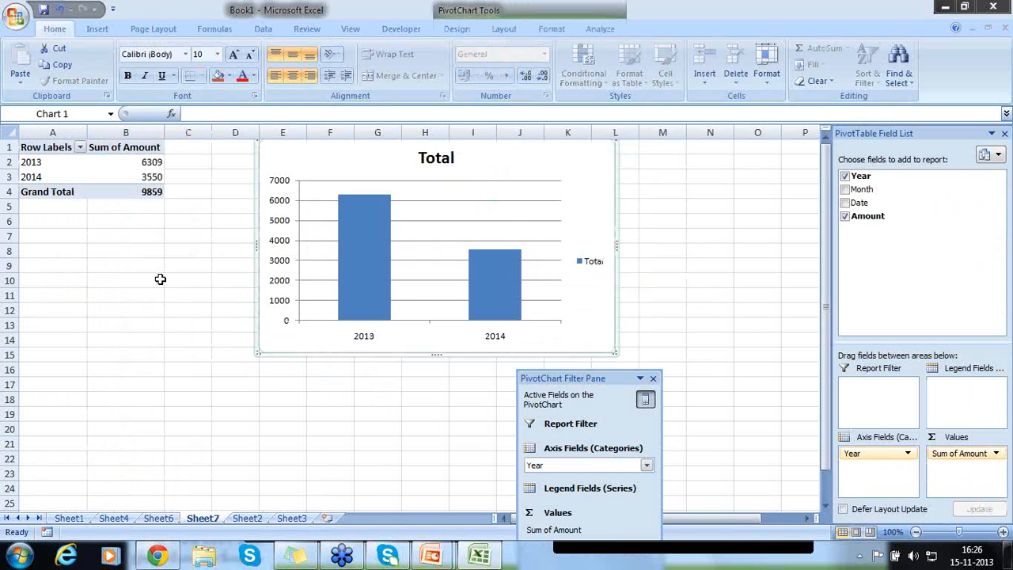
- Refresh the yearly PivotTable and PivotChart on Sheet7 and compare them with the source amounts on Sheet2
left_click(263, 28)
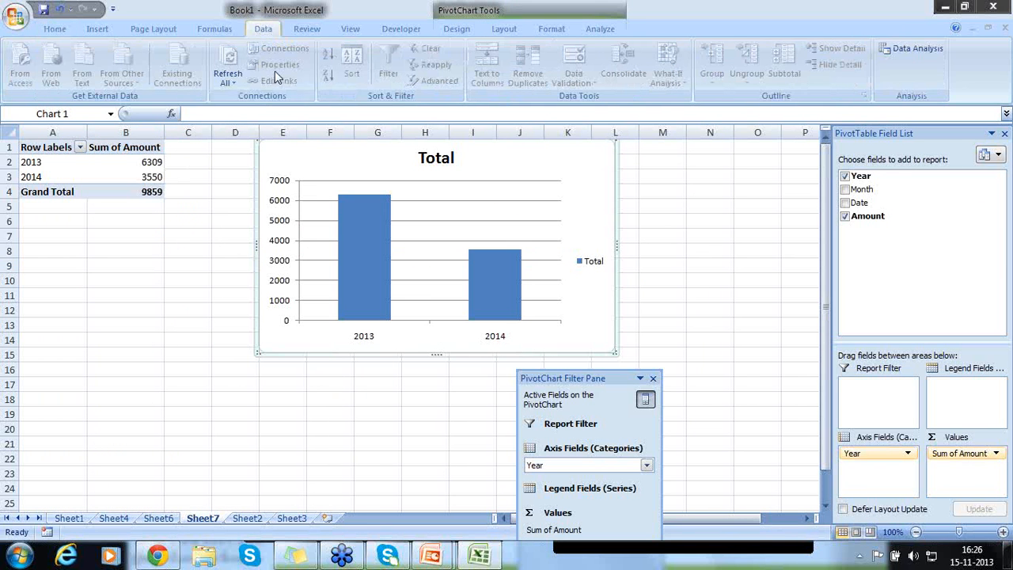
left_click(236, 80)
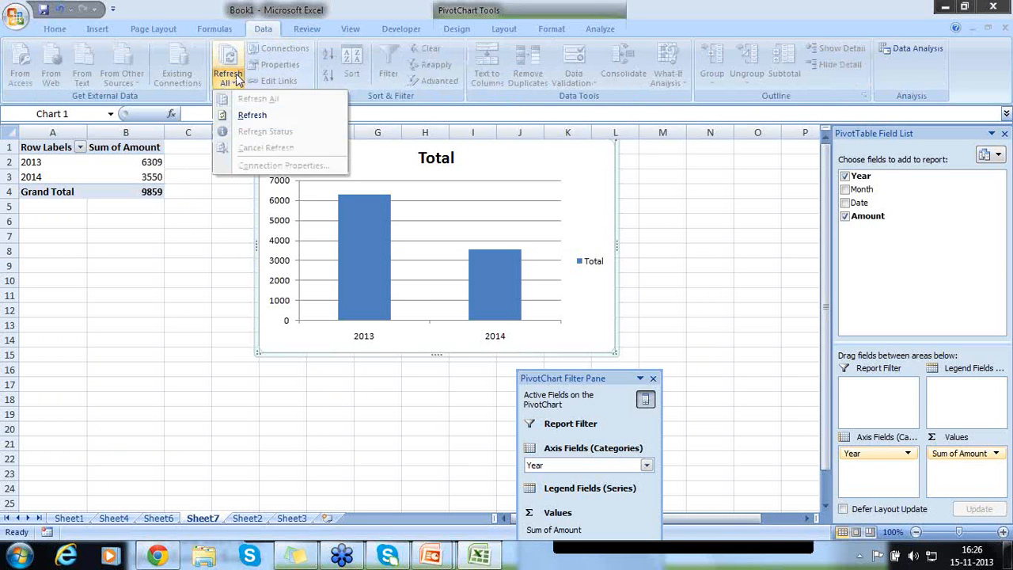
left_click(247, 115)
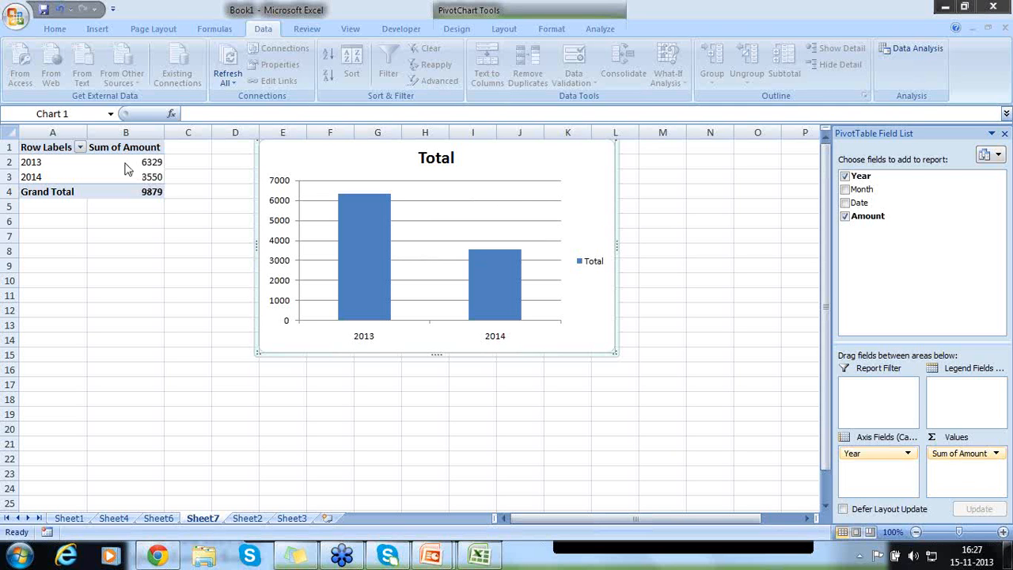
left_click(247, 516)
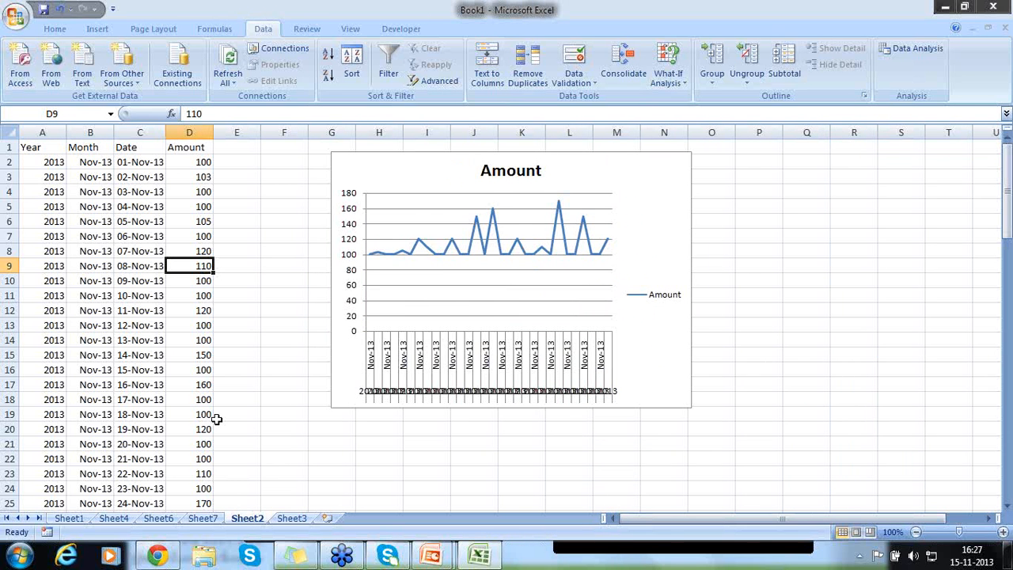
left_click(205, 521)
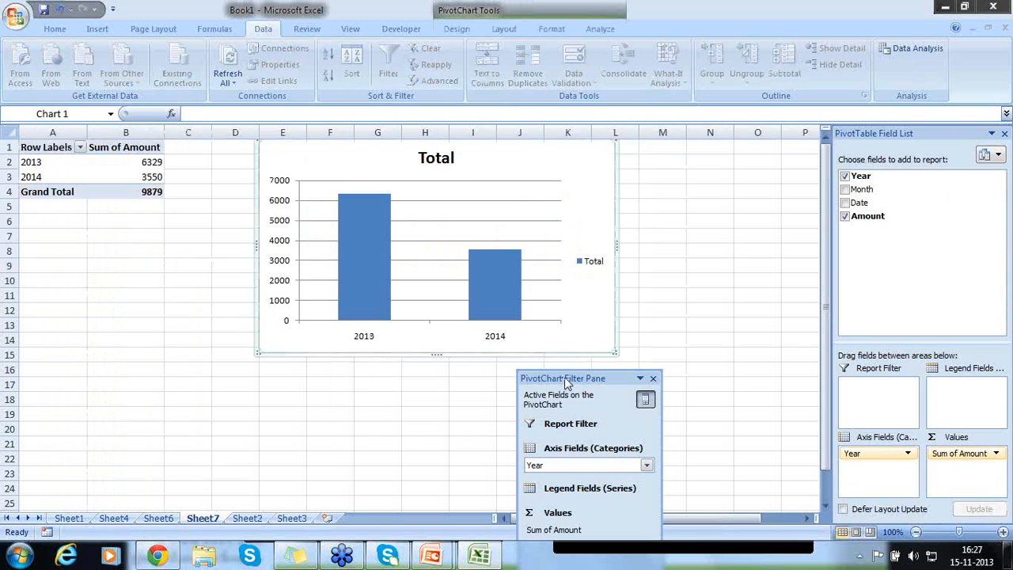
- Rearrange the PivotChart fields so that Month is the report filter and Year is the axis field
left_click_drag(566, 384, 553, 325)
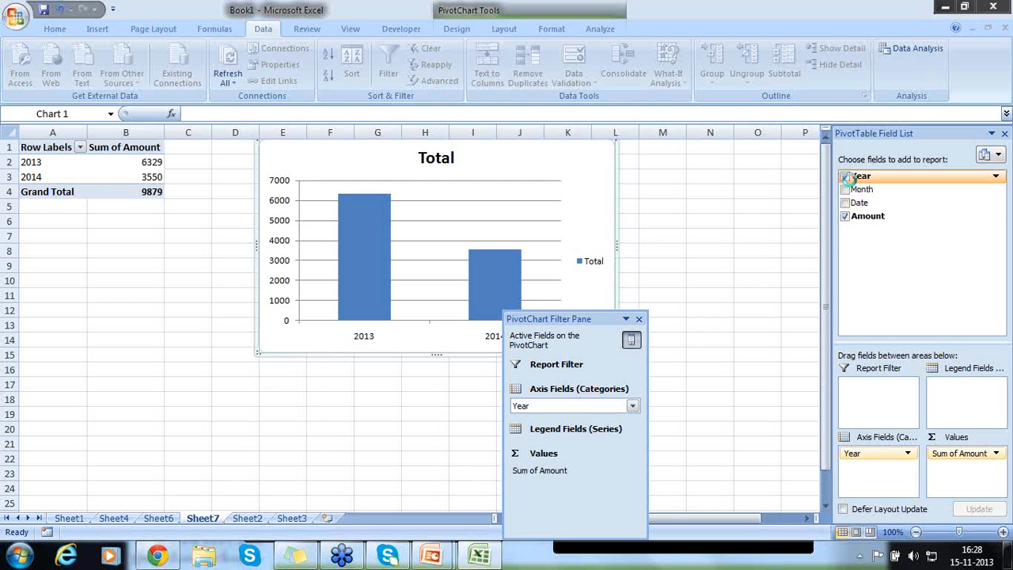
left_click(846, 176)
left_click_drag(862, 190, 876, 458)
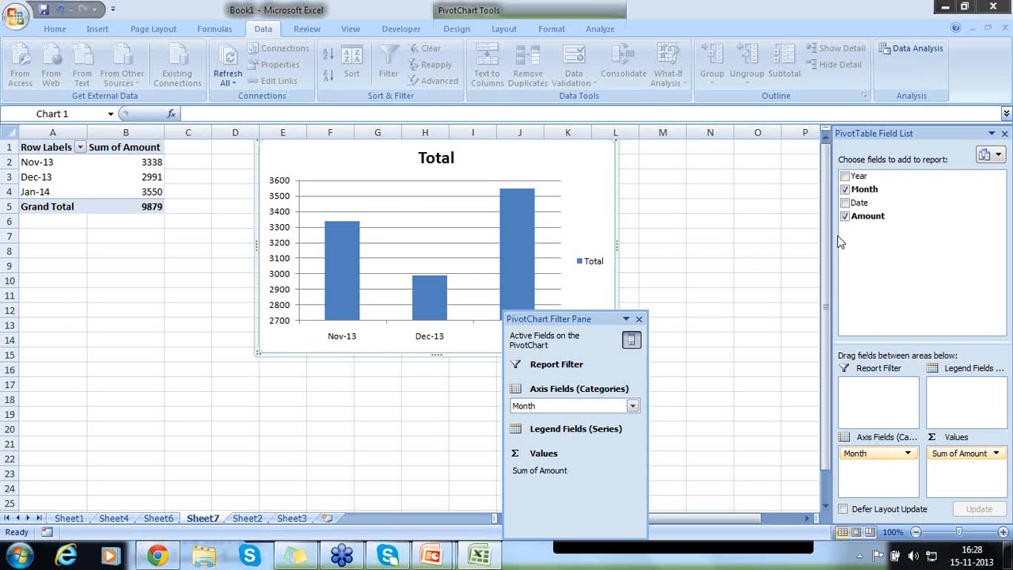
left_click_drag(855, 176, 865, 418)
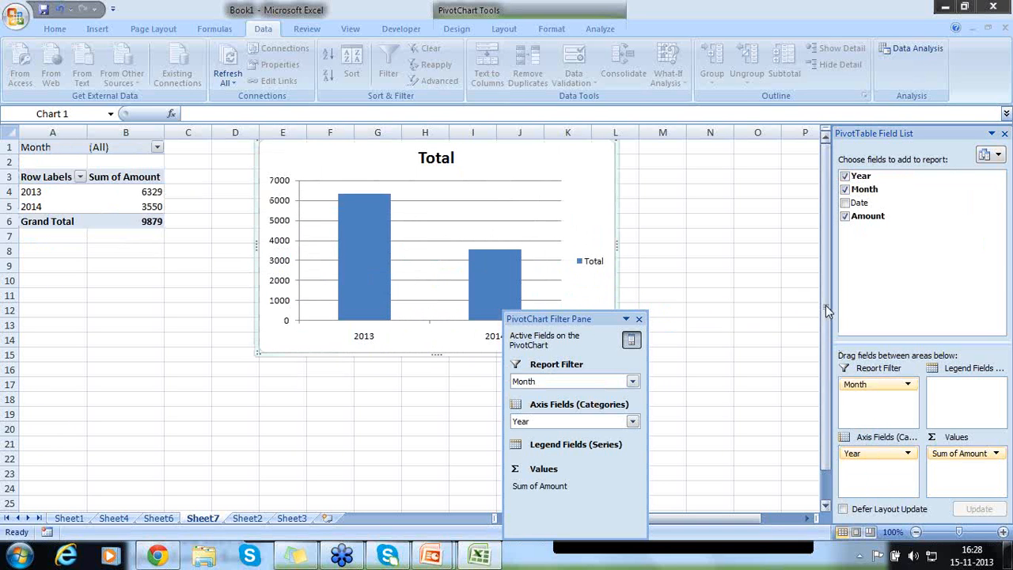
- Filter the PivotTable and PivotChart by the single month Nov-13 and inspect the grand total
left_click(158, 147)
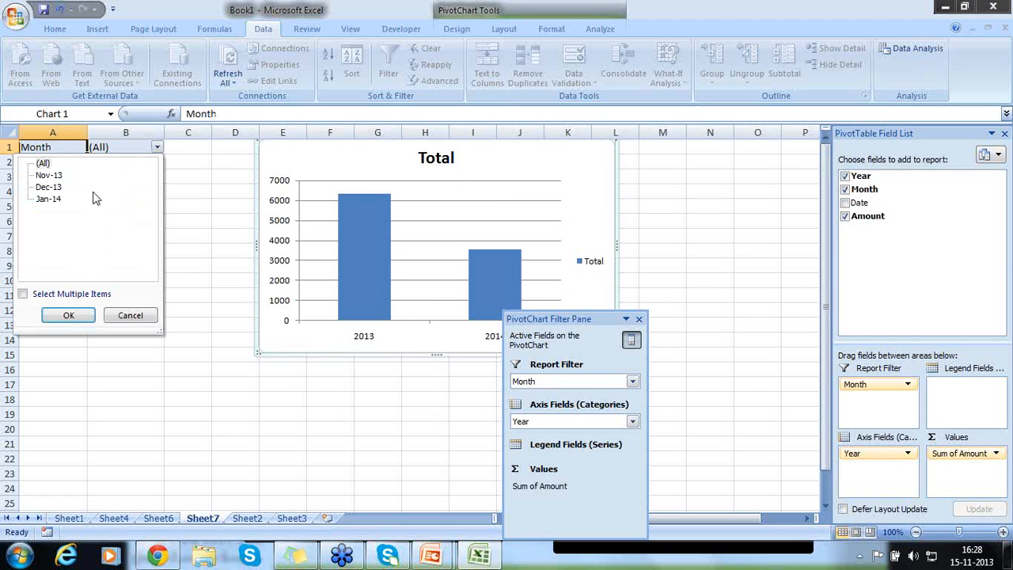
left_click(57, 177)
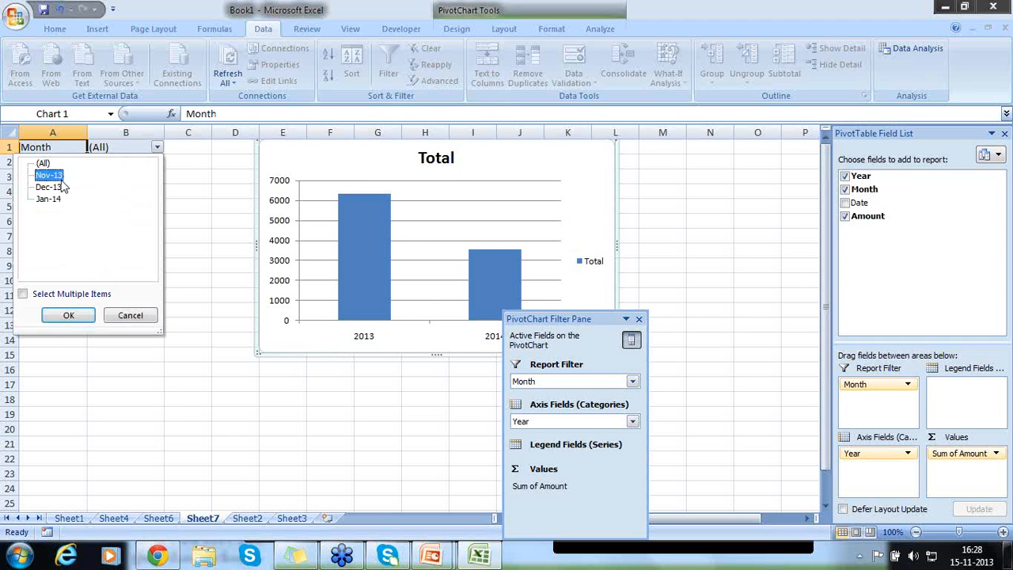
left_click(68, 314)
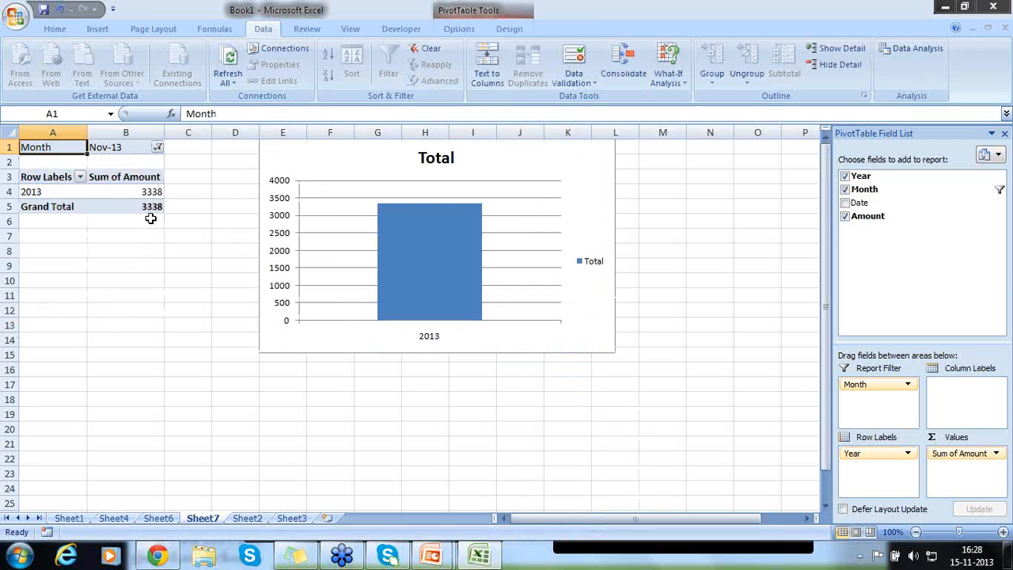
mouse_move(150, 209)
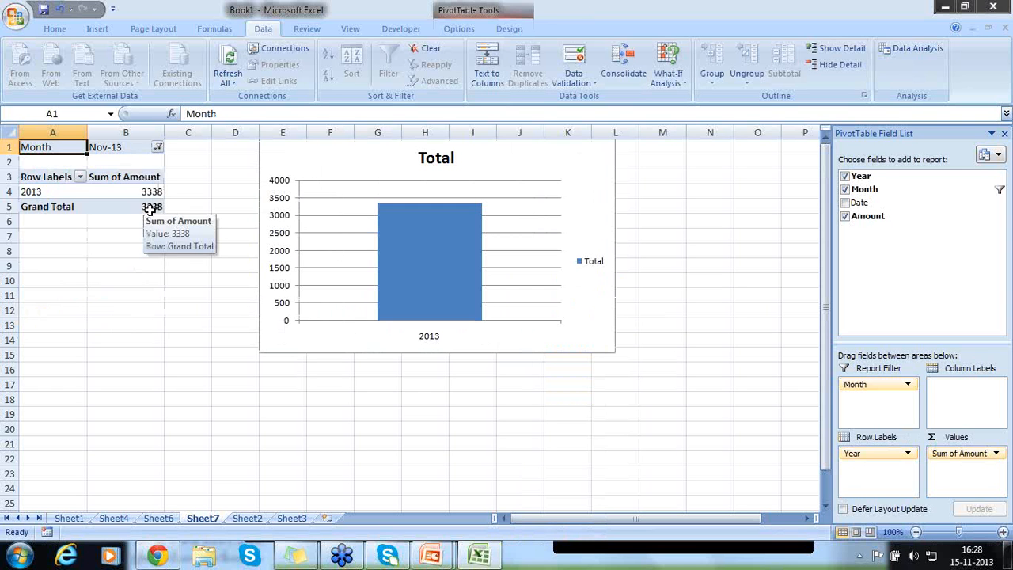
- Allow multiple items in the Month report filter and add Jan-14 to the selected Nov-13
left_click(157, 148)
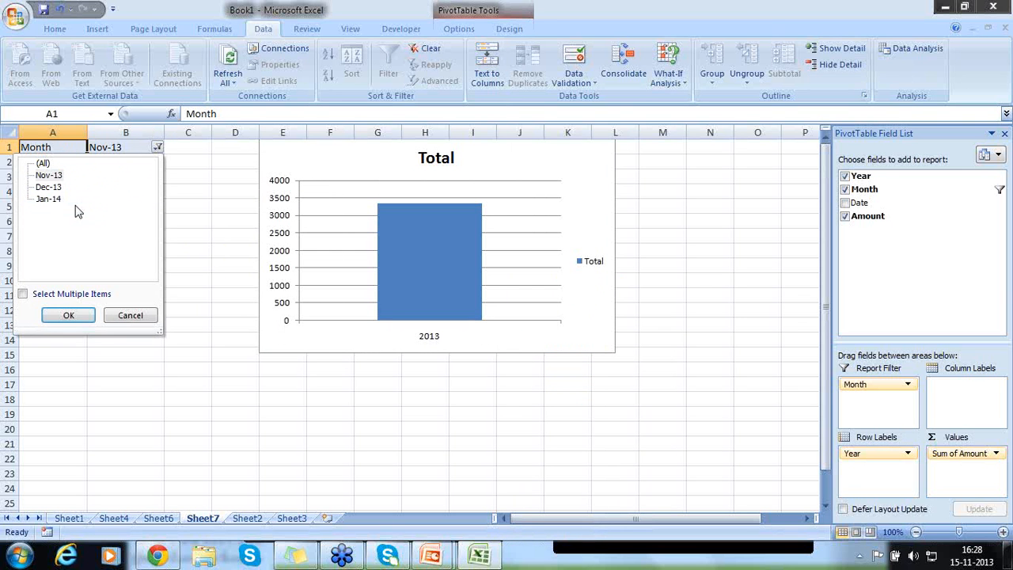
left_click(23, 294)
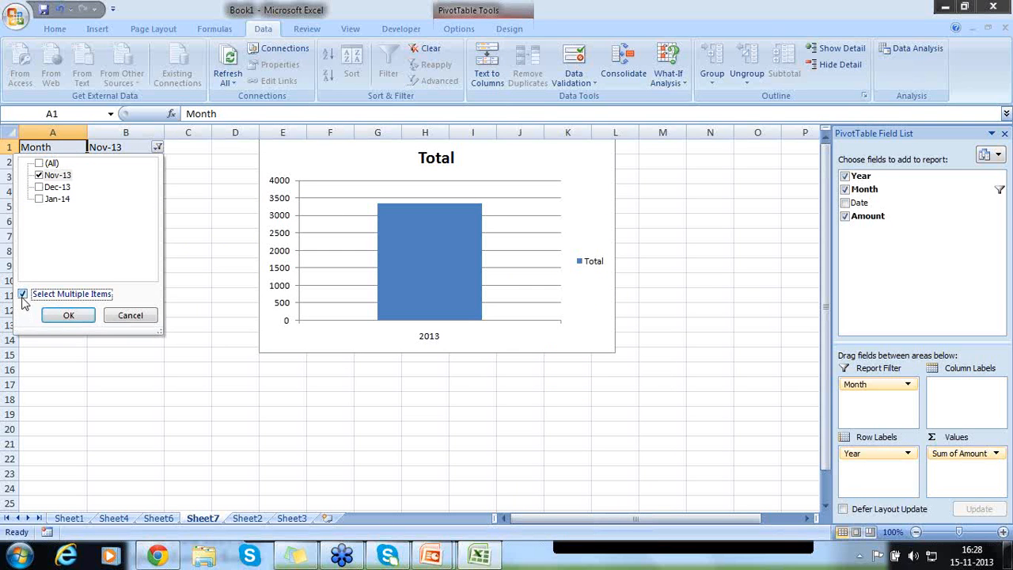
left_click(39, 198)
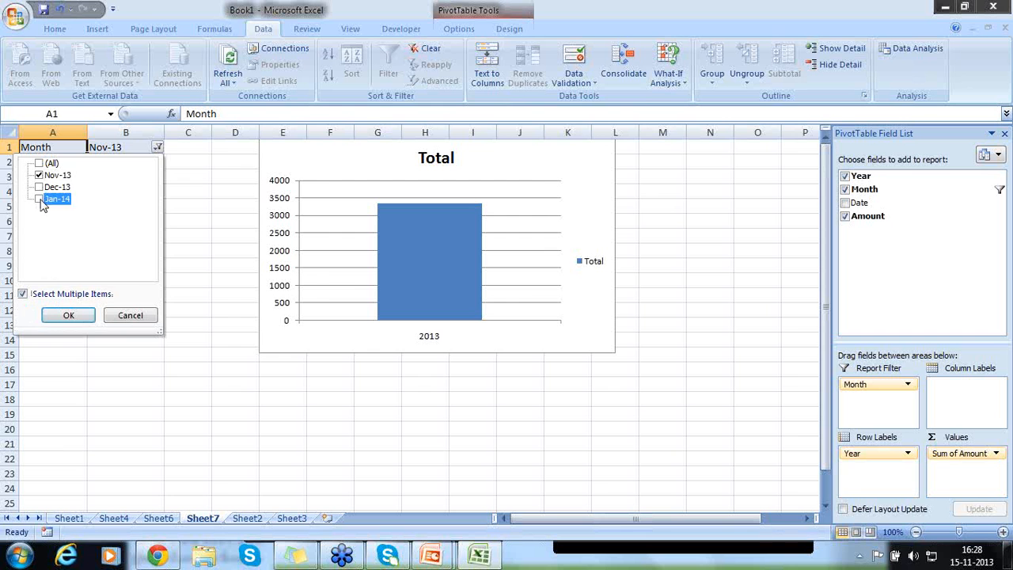
left_click(70, 316)
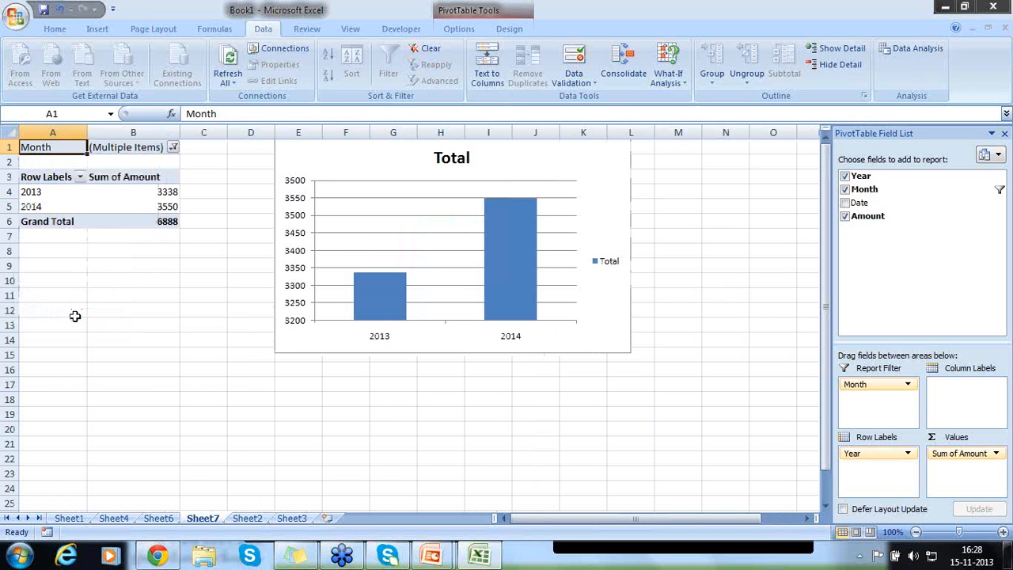